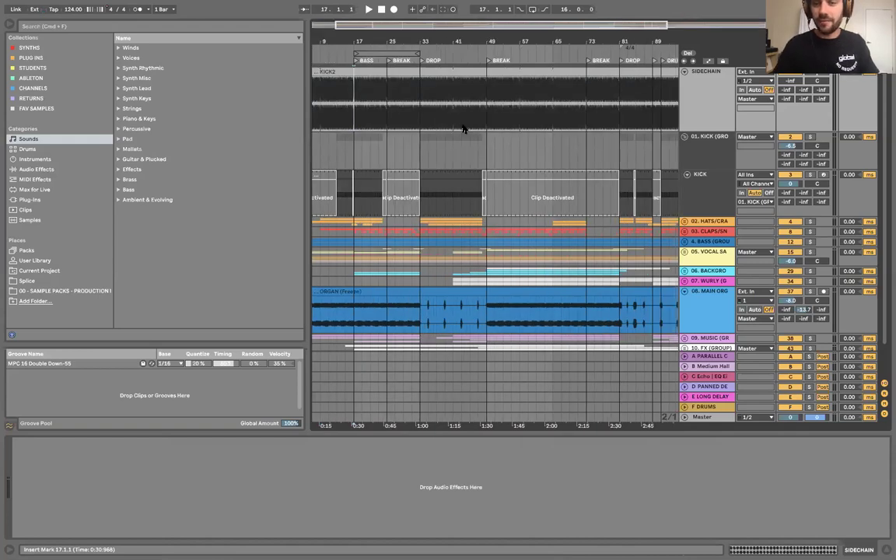
- Inspect the device chains of the kick and hats groups and fold both groups in the full arrangement
{"action": "left_click", "coordinate": [486, 115]}
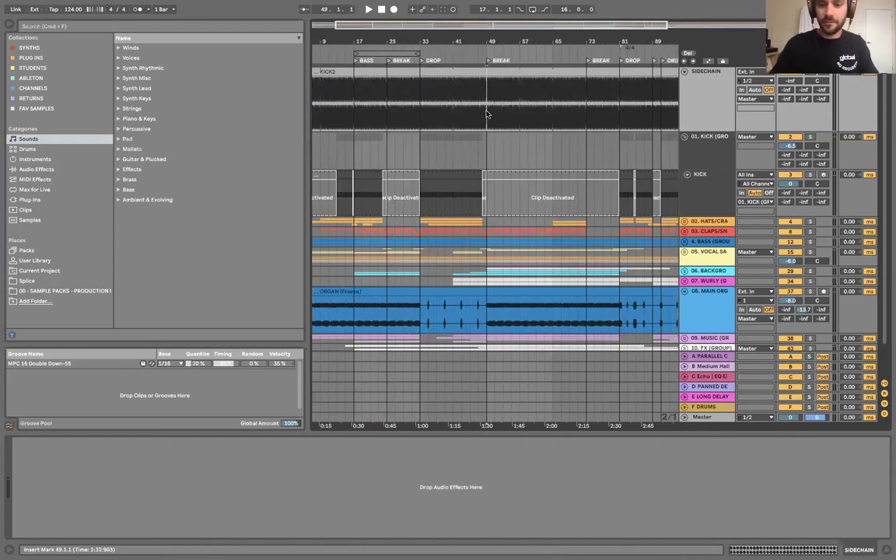
{"action": "key", "text": "minus"}
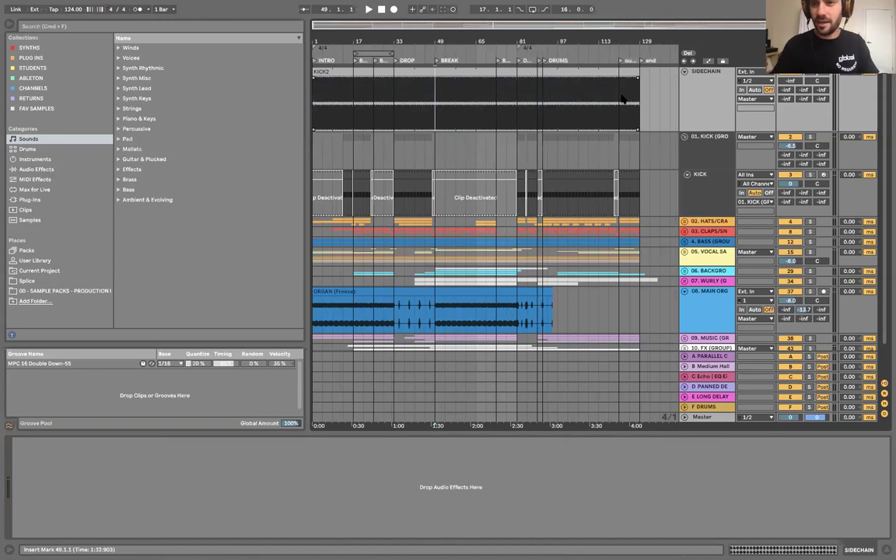
{"action": "left_click", "coordinate": [698, 112]}
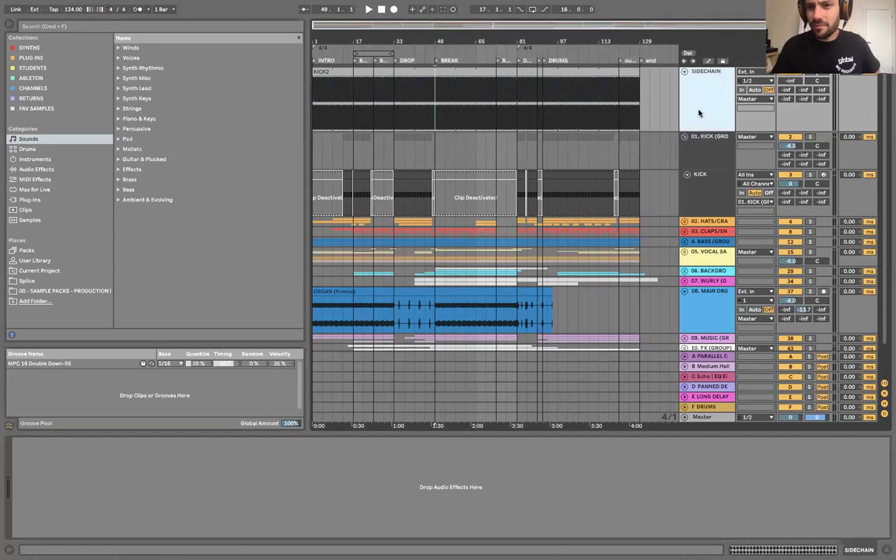
{"action": "left_click", "coordinate": [700, 144]}
{"action": "left_click", "coordinate": [685, 222]}
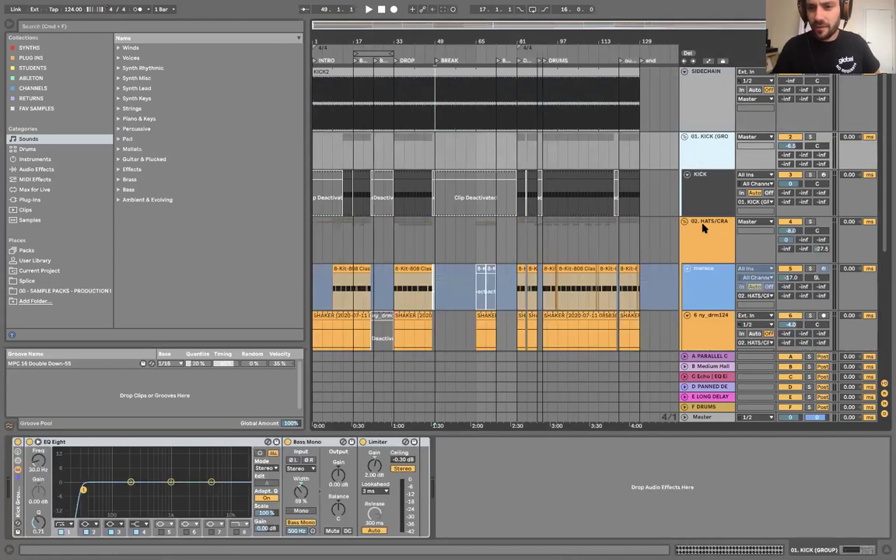
{"action": "left_click", "coordinate": [702, 226]}
{"action": "left_click", "coordinate": [685, 223]}
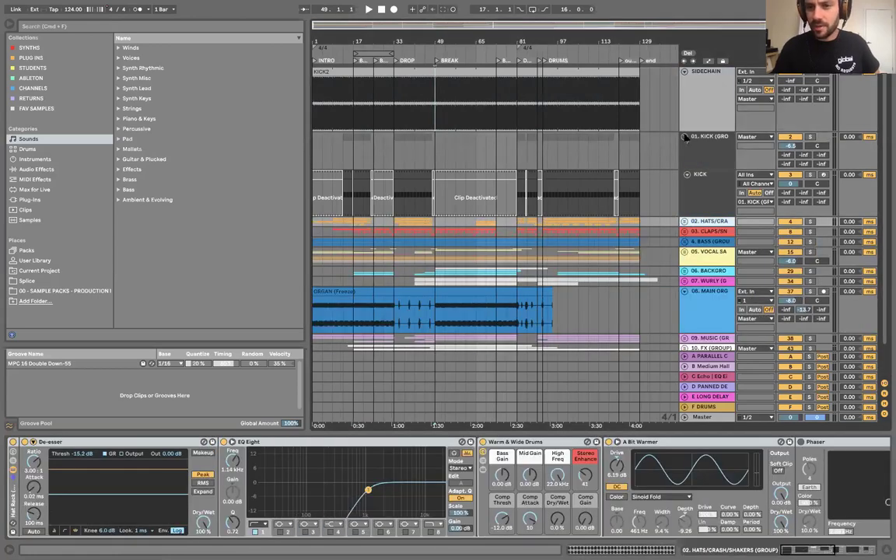
{"action": "left_click", "coordinate": [685, 137]}
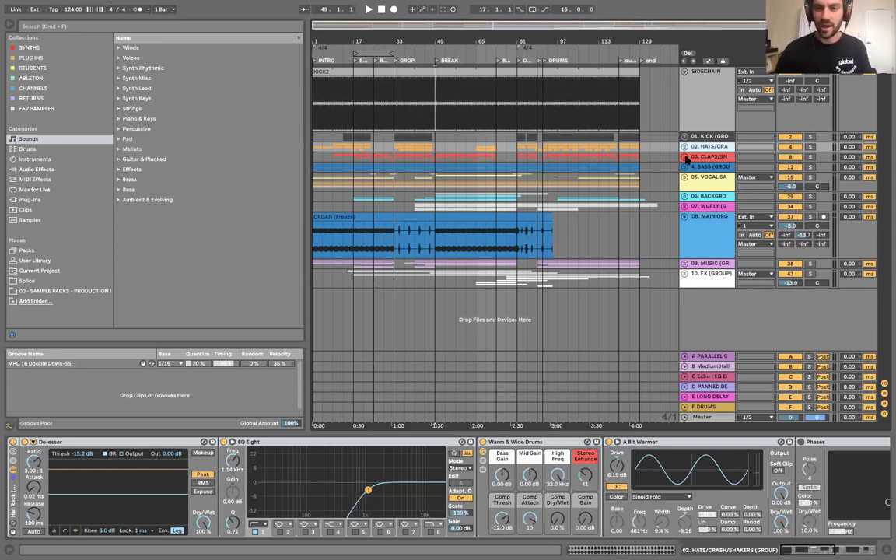
- Look through the device chains of the vocal sampler group and of return tracks A to F
{"action": "left_click", "coordinate": [691, 178]}
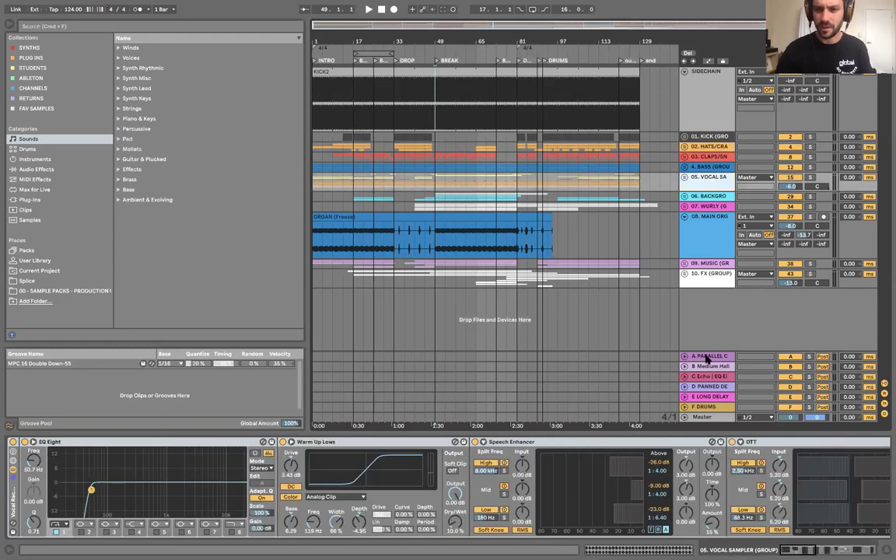
{"action": "left_click", "coordinate": [707, 357]}
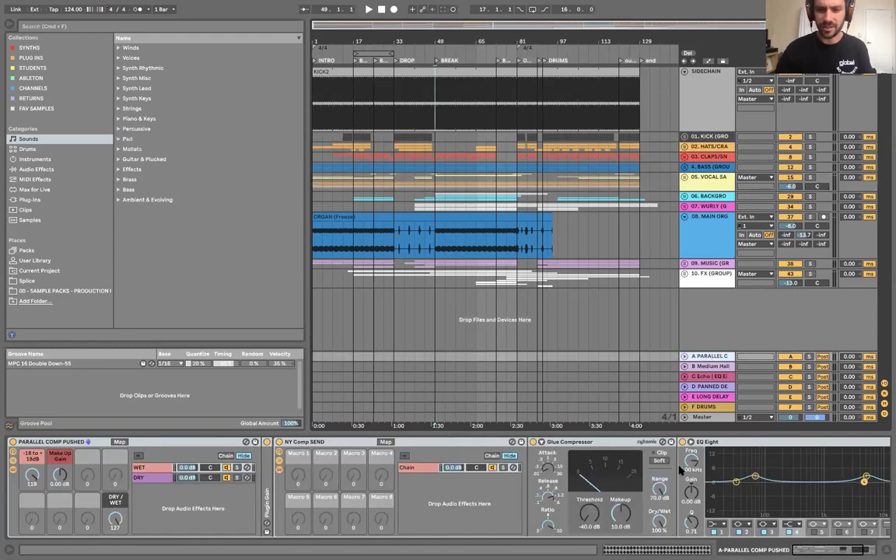
{"action": "scroll", "coordinate": [361, 490], "scroll_direction": "right", "scroll_amount": 4}
{"action": "scroll", "coordinate": [362, 489], "scroll_direction": "left", "scroll_amount": 4}
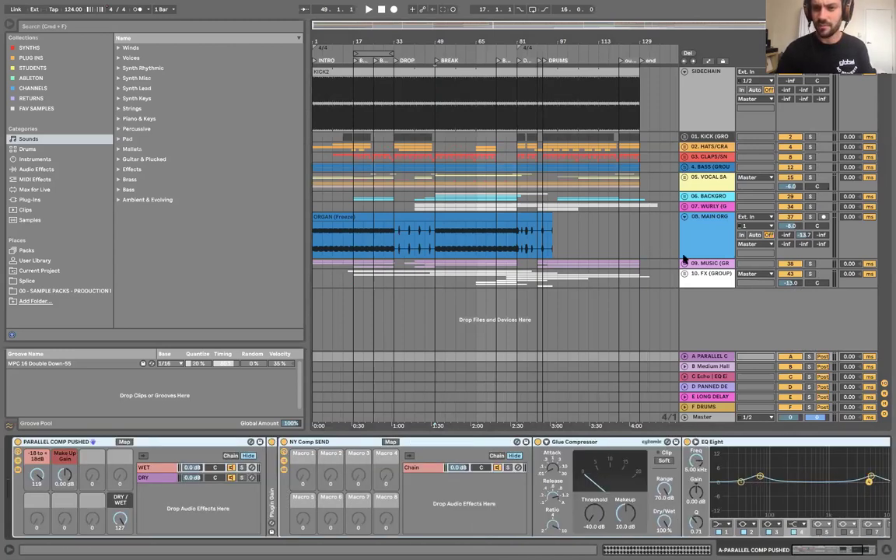
{"action": "left_click", "coordinate": [705, 366]}
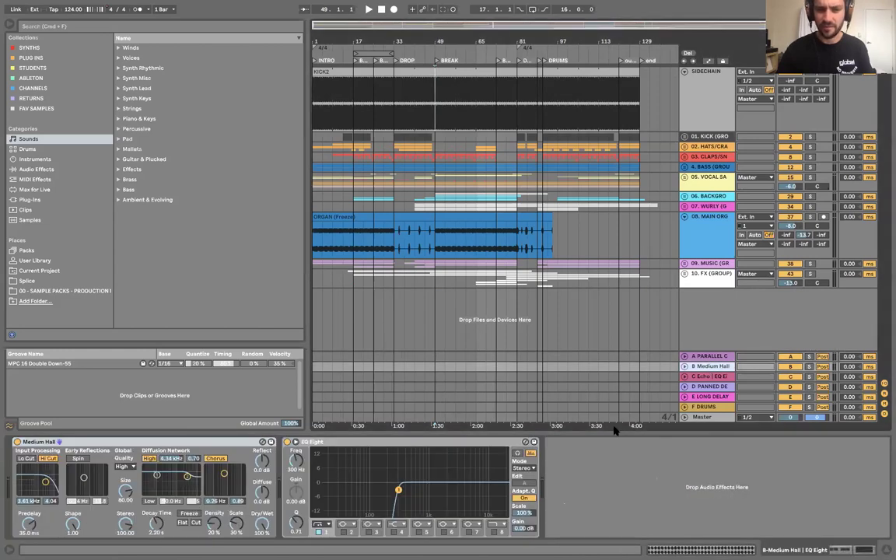
{"action": "left_click", "coordinate": [709, 377]}
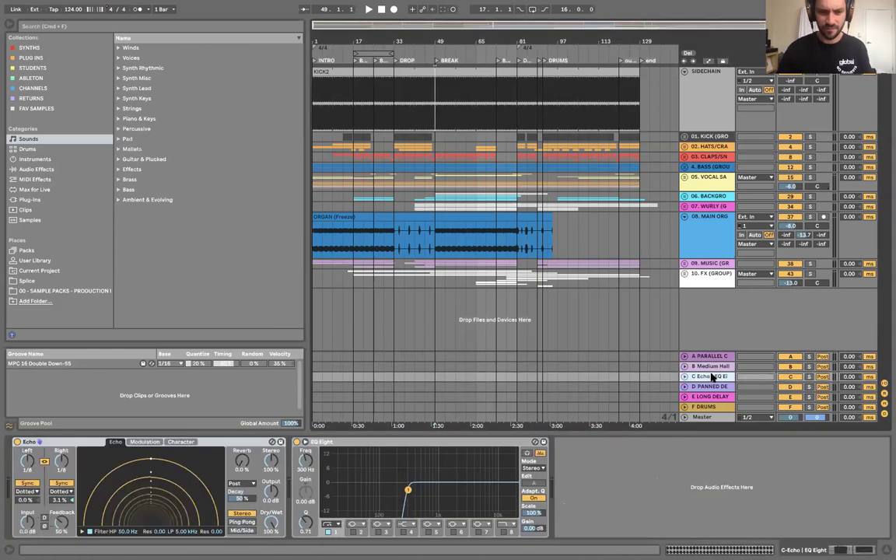
{"action": "left_click", "coordinate": [708, 387]}
{"action": "left_click", "coordinate": [708, 396]}
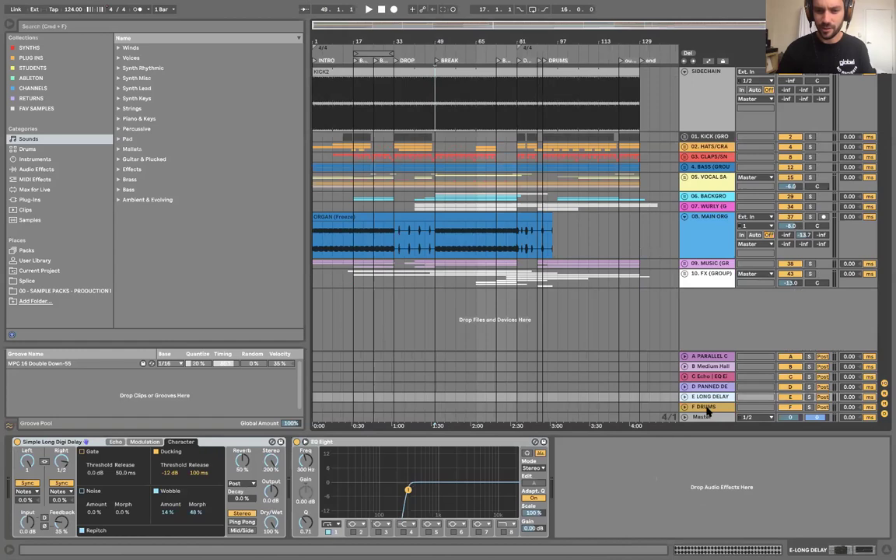
{"action": "left_click", "coordinate": [706, 407]}
- Examine the device chain on the Master track, switching its rack off and back on
{"action": "left_click", "coordinate": [704, 418]}
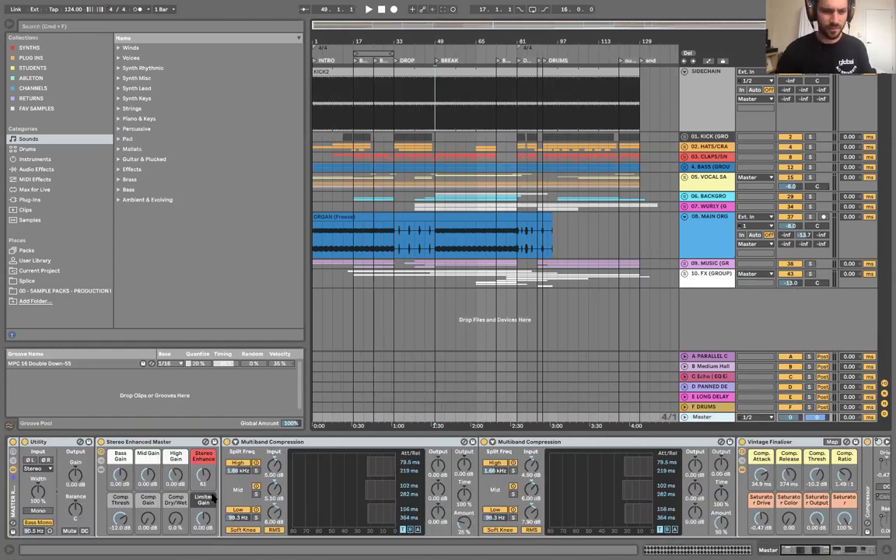
{"action": "scroll", "coordinate": [210, 498], "scroll_direction": "right", "scroll_amount": 10}
{"action": "scroll", "coordinate": [213, 497], "scroll_direction": "left", "scroll_amount": 10}
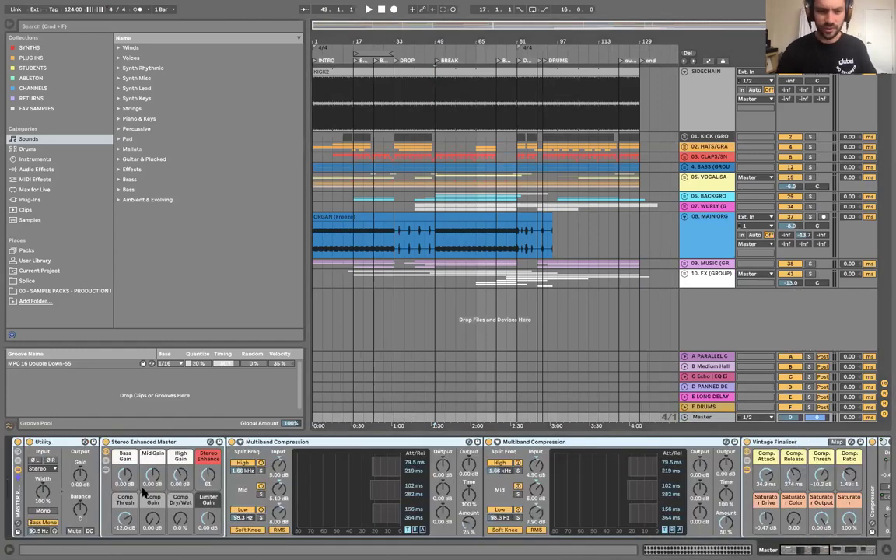
{"action": "left_click", "coordinate": [18, 442]}
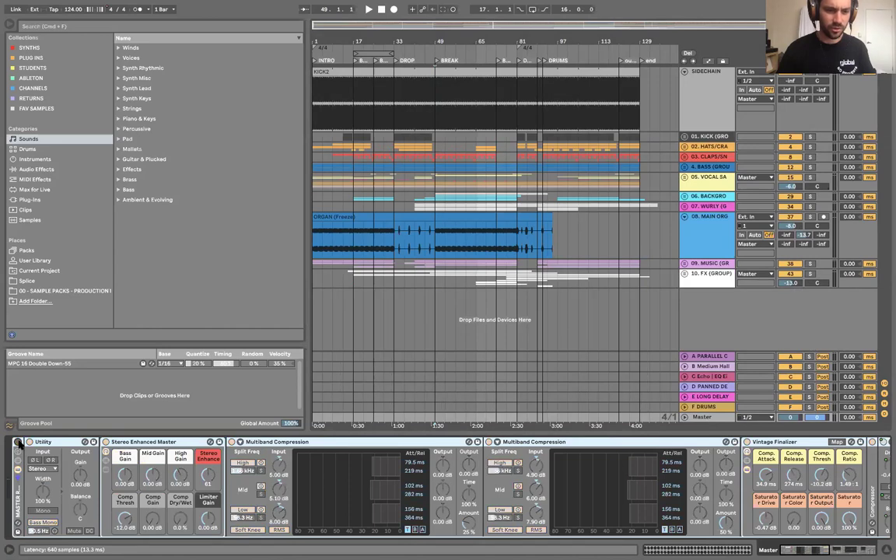
{"action": "left_click", "coordinate": [18, 442]}
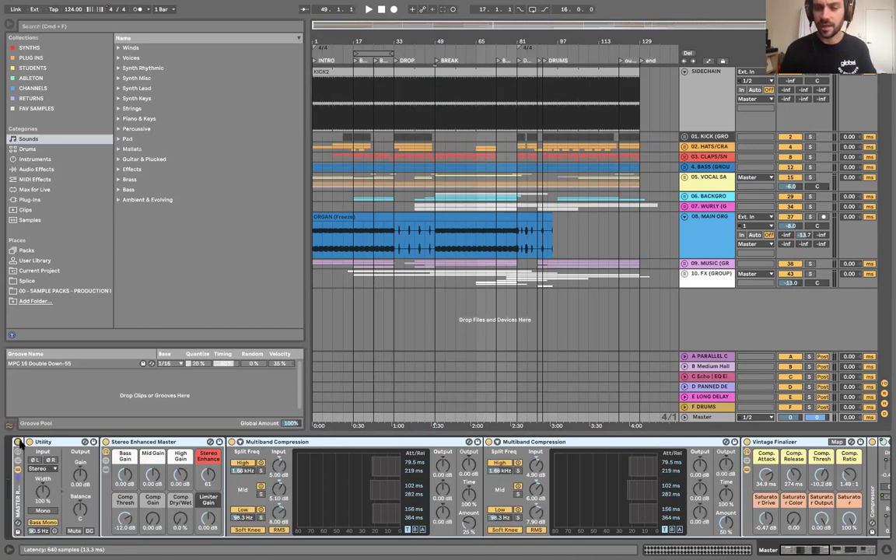
- Examine the KICK2 clip's waveform and settings on the SIDECHAIN track around the drop, and check the track's device chain
{"action": "left_click", "coordinate": [394, 90]}
{"action": "key", "text": "plus"}
{"action": "key", "text": "plus"}
{"action": "left_click", "coordinate": [709, 88]}
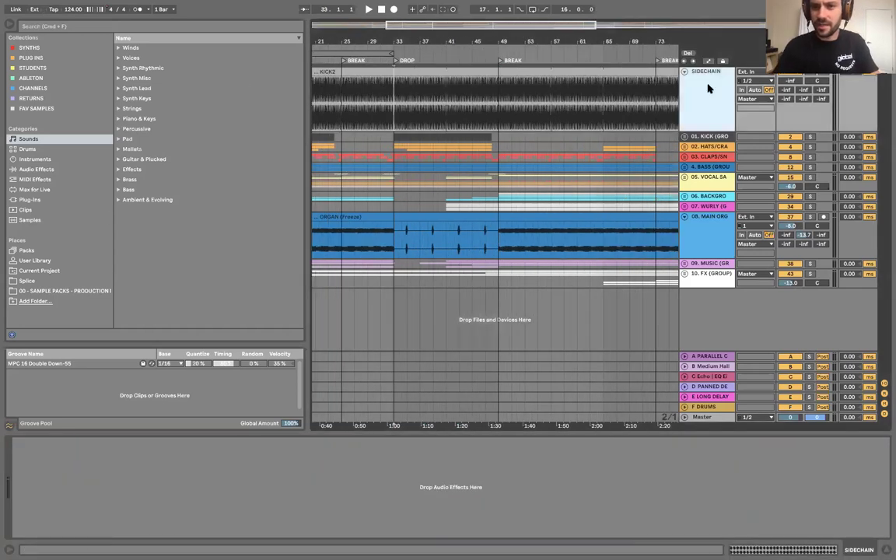
{"action": "left_click", "coordinate": [648, 71]}
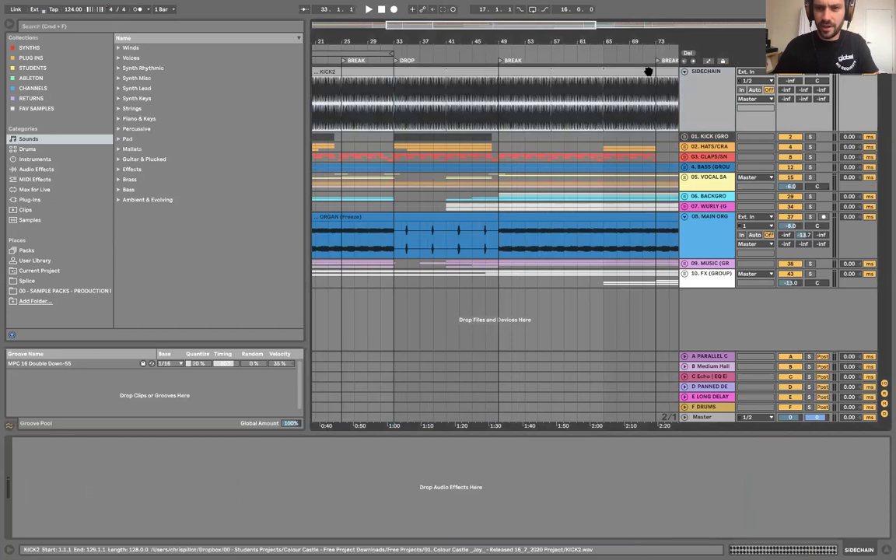
{"action": "double_click", "coordinate": [648, 71]}
{"action": "left_click", "coordinate": [714, 74]}
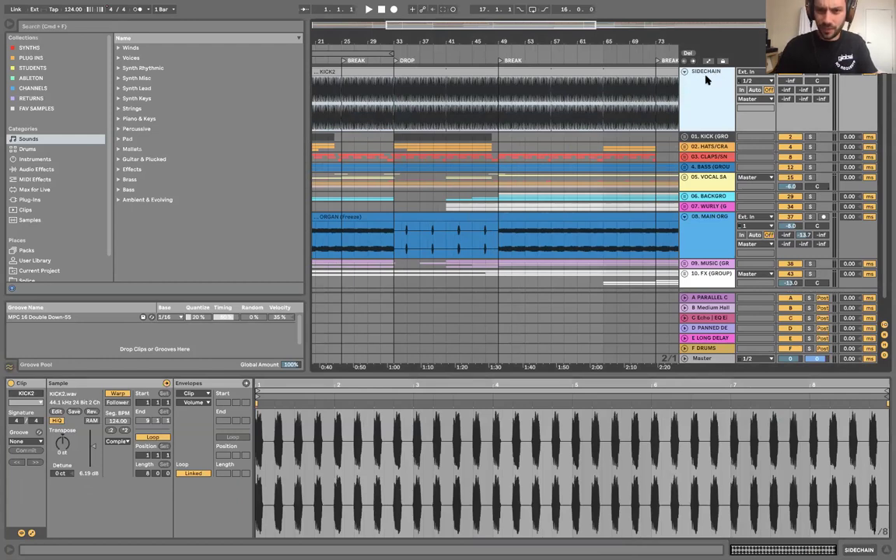
{"action": "double_click", "coordinate": [707, 77]}
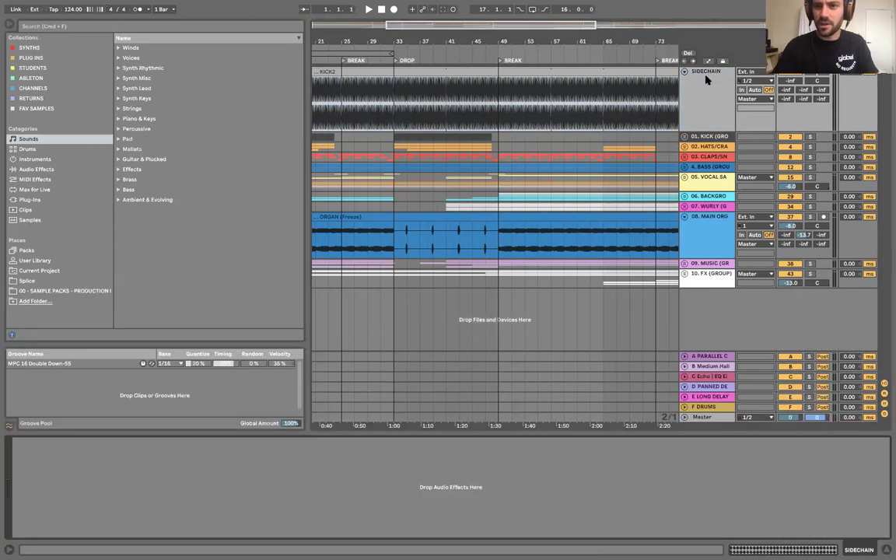
- Unfold the kick group and show the KICK track's Drum Rack and EQ Eight
{"action": "left_click", "coordinate": [684, 137]}
{"action": "left_click", "coordinate": [719, 155]}
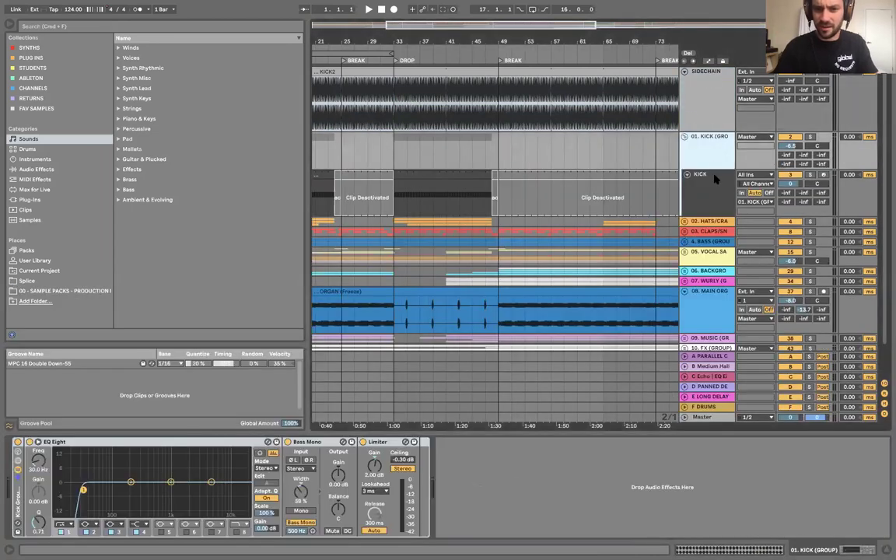
{"action": "double_click", "coordinate": [716, 176]}
{"action": "left_click", "coordinate": [653, 140]}
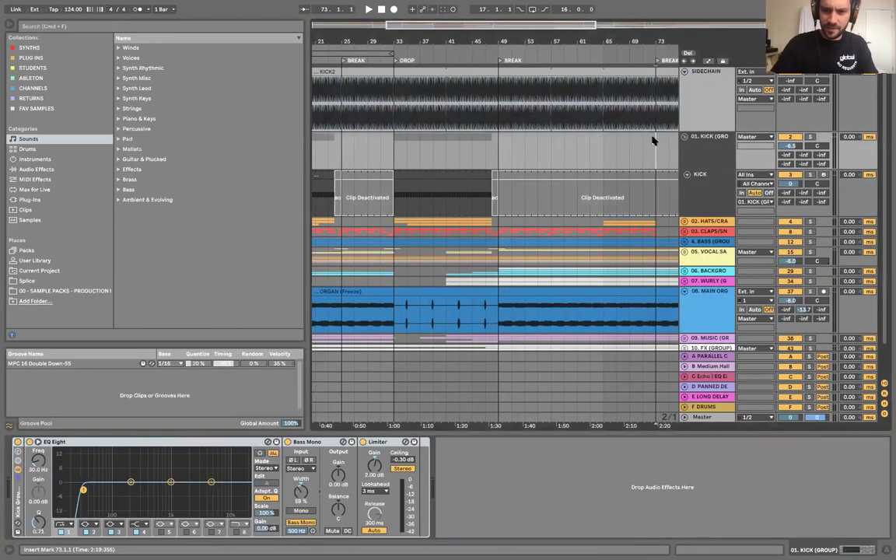
{"action": "key", "text": "minus"}
{"action": "left_click", "coordinate": [705, 166]}
{"action": "left_click", "coordinate": [703, 174]}
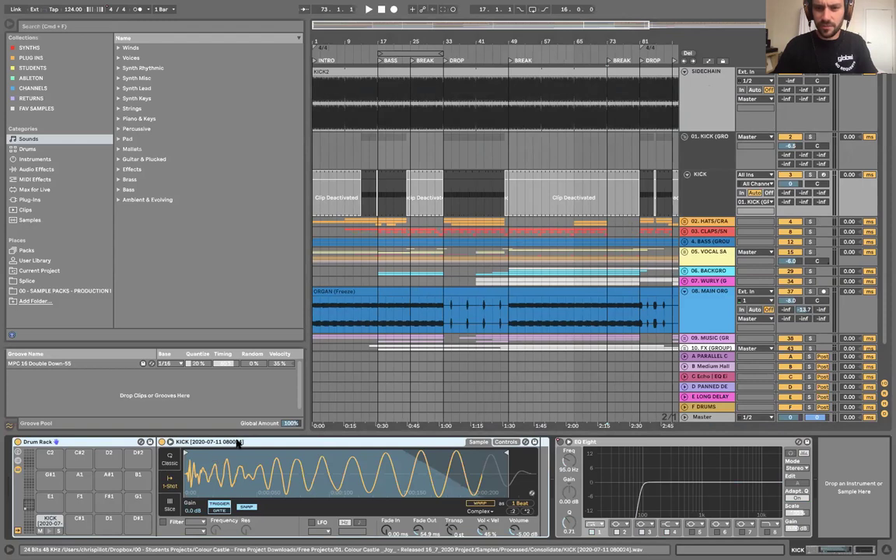
- Play the drop from bar 33 and set the audio output device to LOOPBACK Zoom Lessons in the preferences
{"action": "left_click_drag", "start_coordinate": [443, 146], "coordinate": [491, 151]}
{"action": "key", "text": "space"}
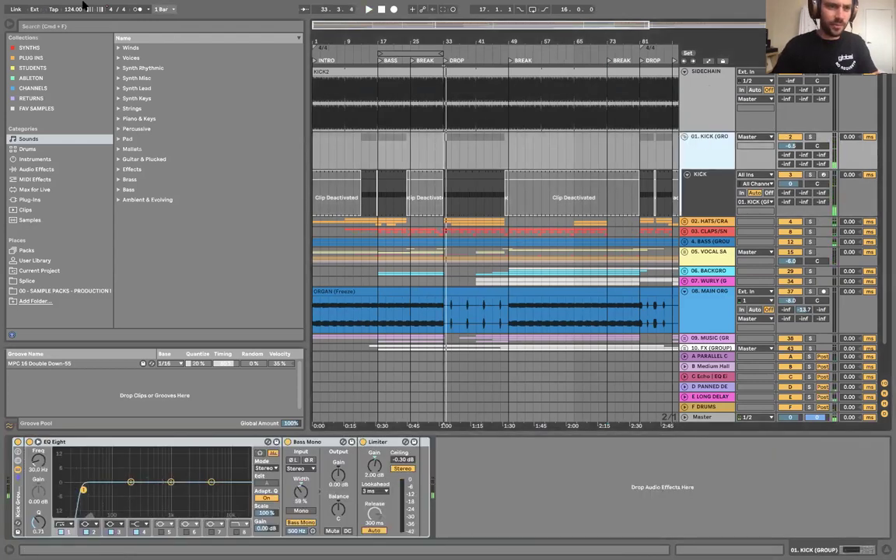
{"action": "left_click", "coordinate": [30, 5]}
{"action": "left_click", "coordinate": [48, 35]}
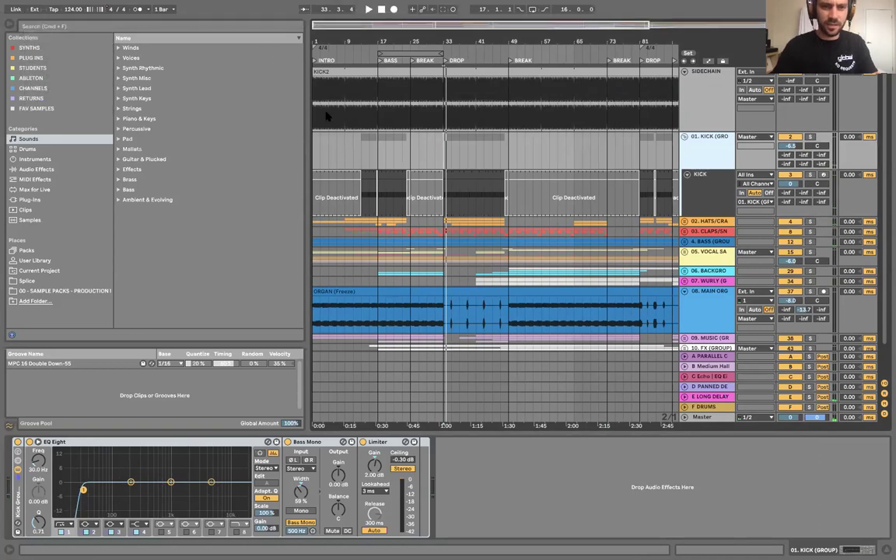
{"action": "left_click", "coordinate": [501, 171]}
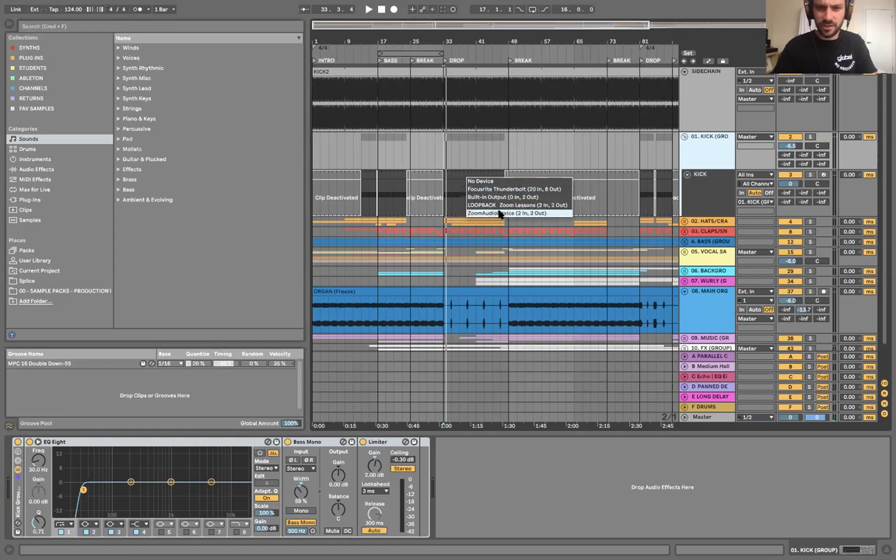
{"action": "left_click", "coordinate": [388, 160]}
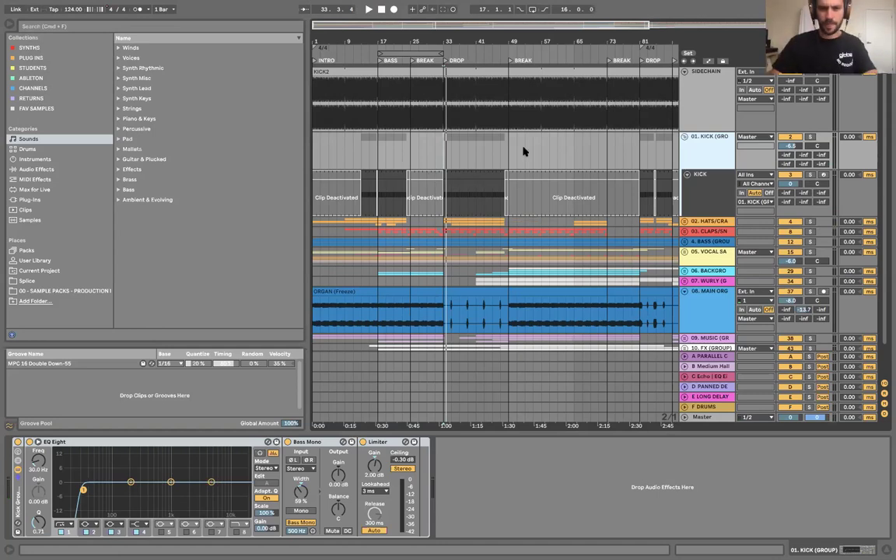
{"action": "left_click", "coordinate": [514, 172]}
{"action": "left_click", "coordinate": [515, 187]}
{"action": "left_click", "coordinate": [520, 173]}
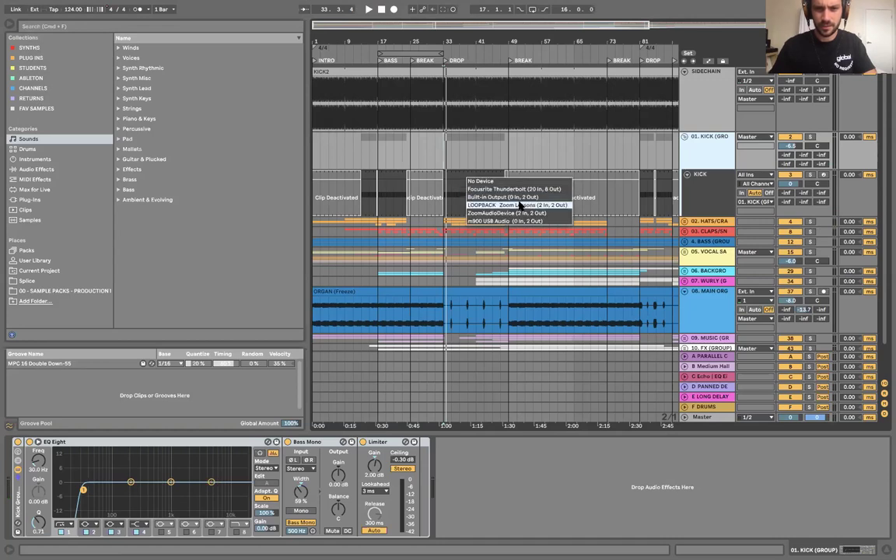
{"action": "left_click", "coordinate": [323, 122]}
- Compare the KICK track's Drum Rack and EQ Eight with the effects on the kick group
{"action": "left_click", "coordinate": [709, 189]}
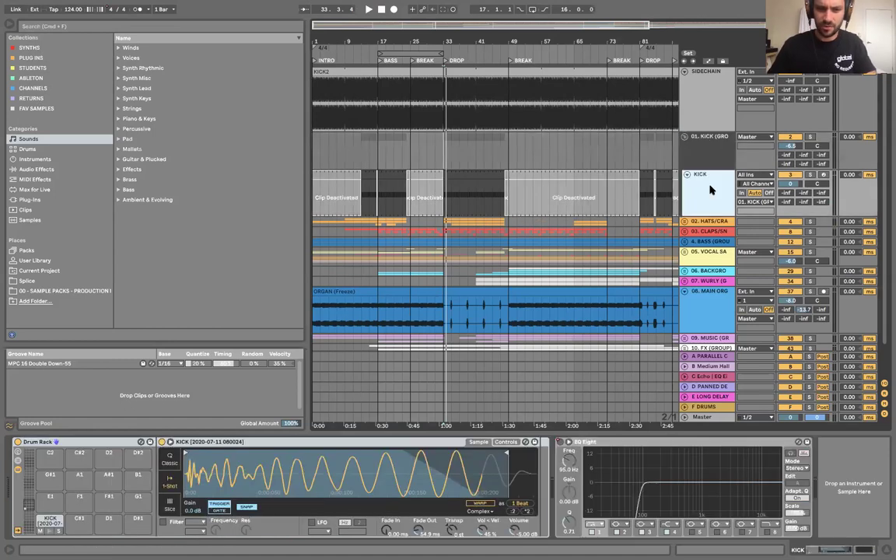
{"action": "left_click", "coordinate": [591, 455]}
{"action": "key", "text": "super+a"}
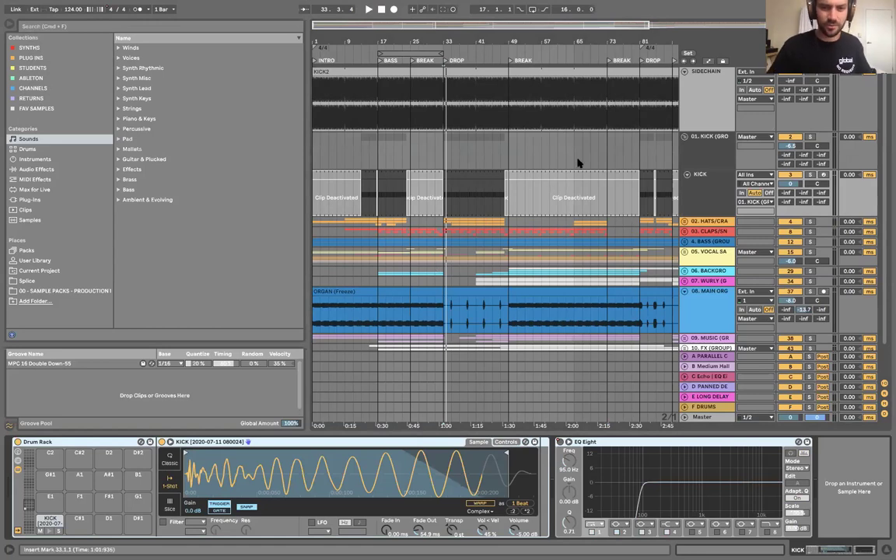
{"action": "left_click", "coordinate": [642, 144]}
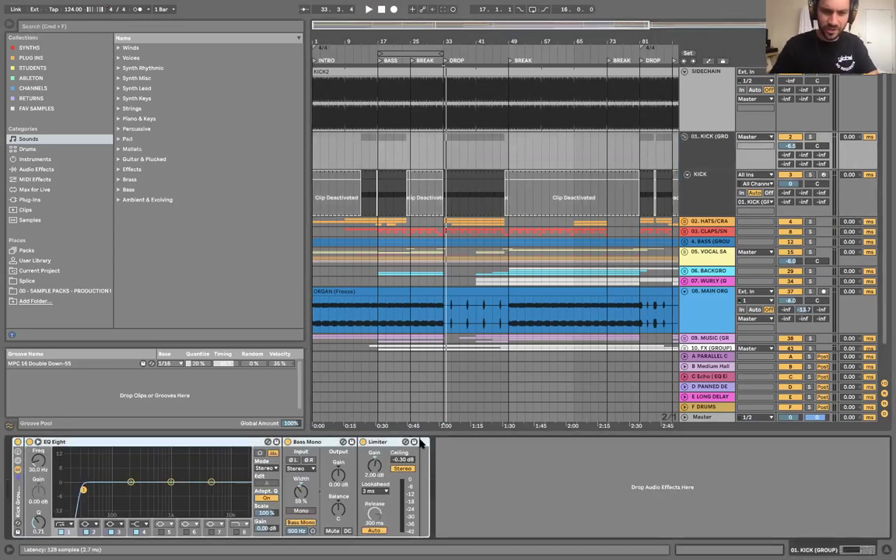
- Audition the soloed kick group from the drop at bar 33 and fold the group
{"action": "left_click", "coordinate": [648, 199]}
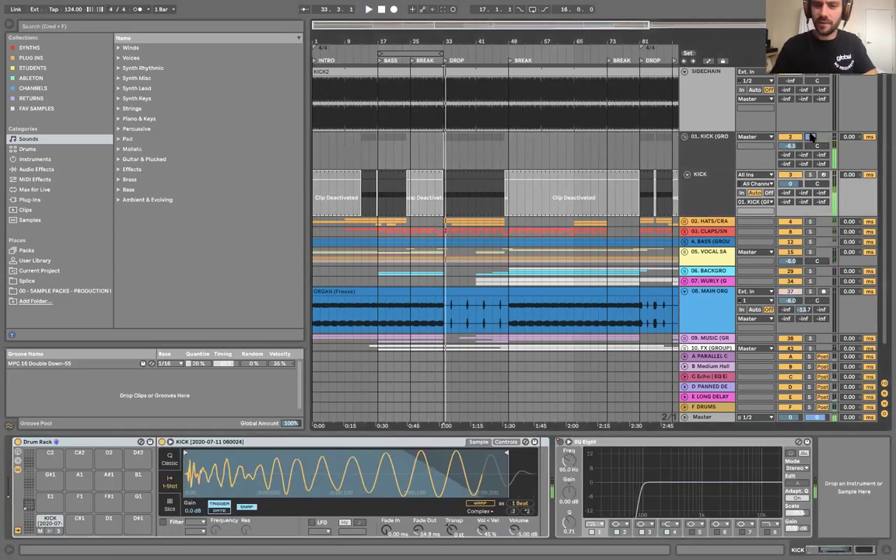
{"action": "left_click", "coordinate": [569, 484]}
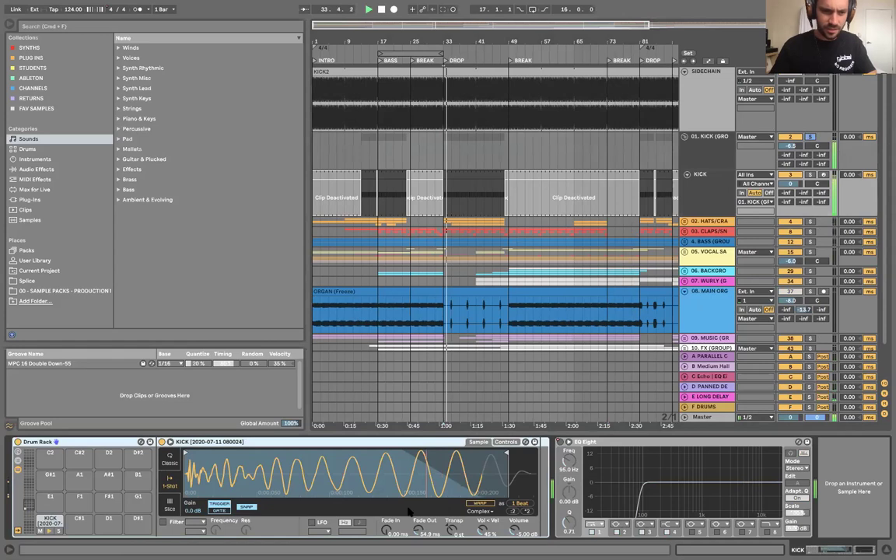
{"action": "left_click", "coordinate": [710, 160]}
{"action": "left_click", "coordinate": [708, 181]}
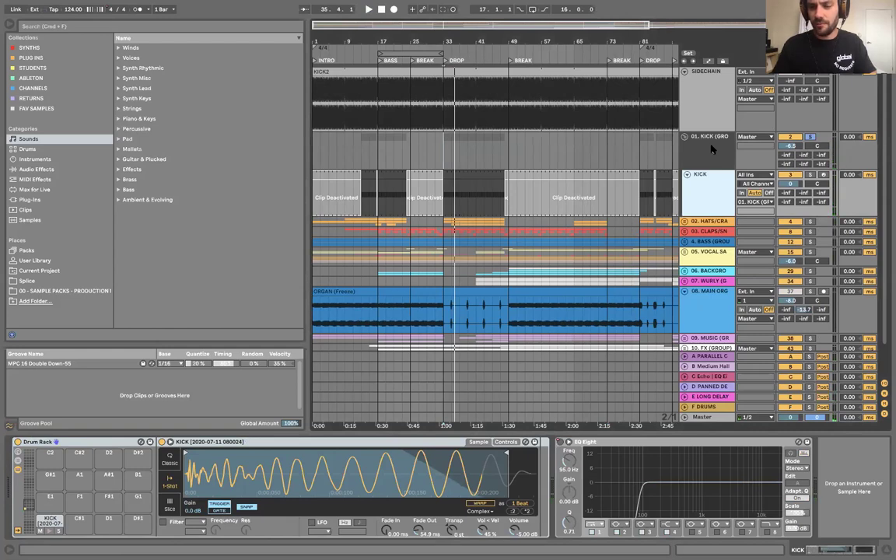
{"action": "double_click", "coordinate": [711, 150]}
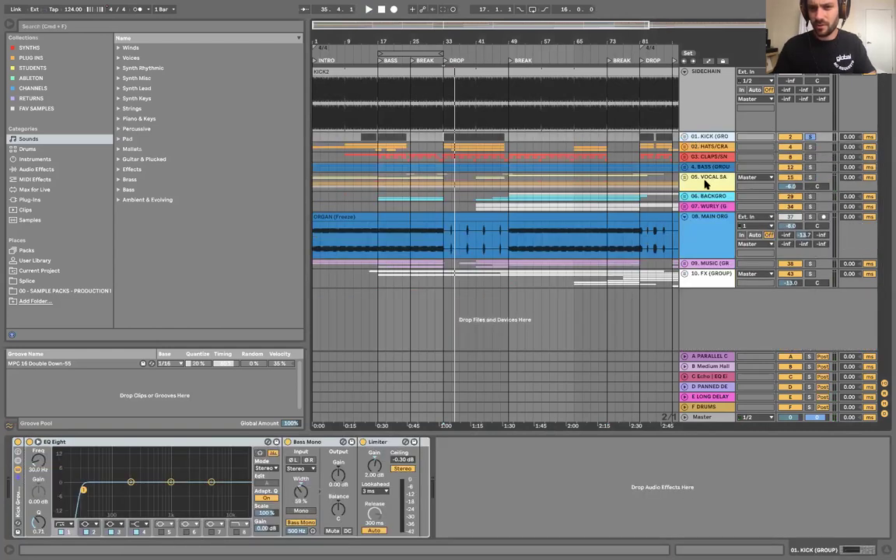
{"action": "left_click", "coordinate": [709, 283]}
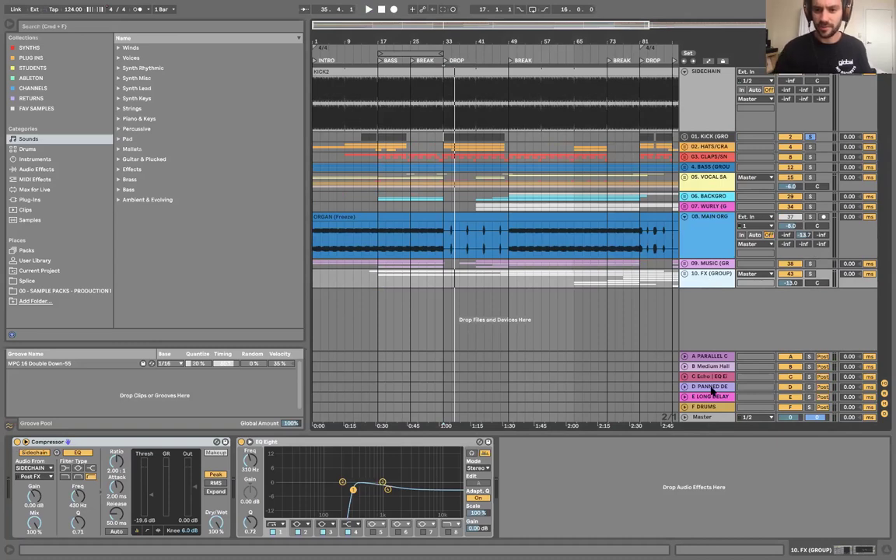
{"action": "left_click", "coordinate": [702, 418]}
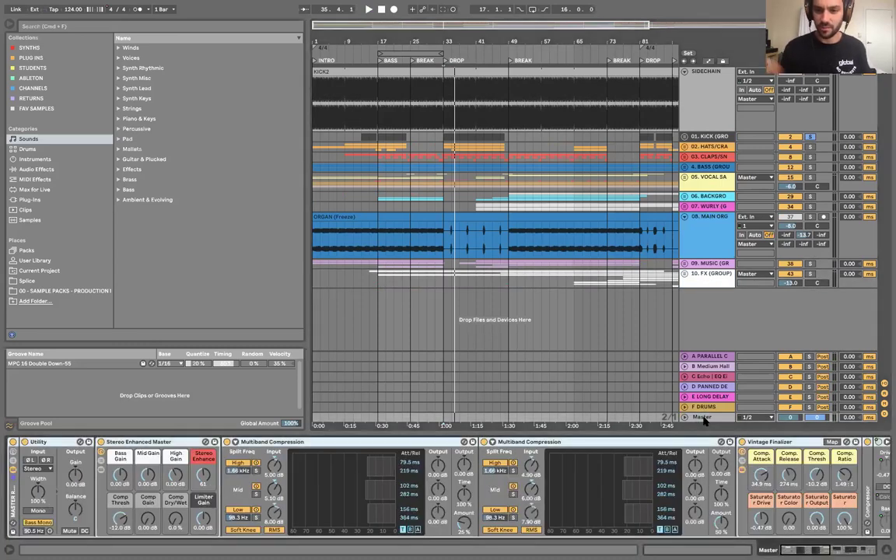
{"action": "scroll", "coordinate": [622, 459], "scroll_direction": "right", "scroll_amount": 5}
{"action": "scroll", "coordinate": [622, 457], "scroll_direction": "right", "scroll_amount": 5}
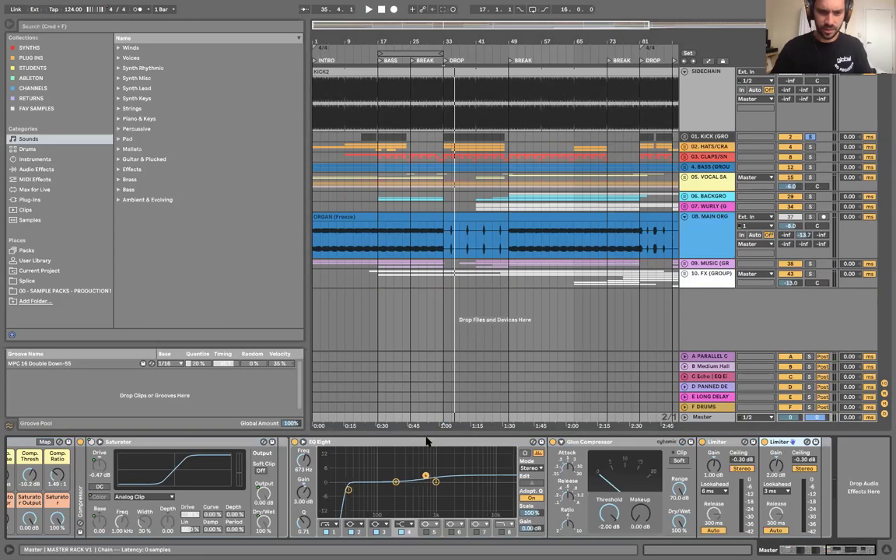
{"action": "key", "text": "super+g"}
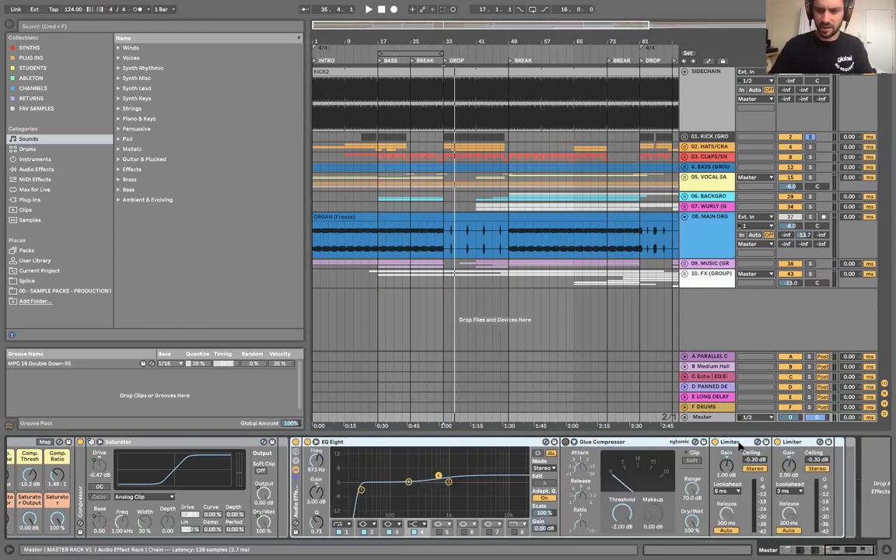
{"action": "scroll", "coordinate": [778, 442], "scroll_direction": "left", "scroll_amount": 10}
{"action": "scroll", "coordinate": [777, 443], "scroll_direction": "right", "scroll_amount": 11}
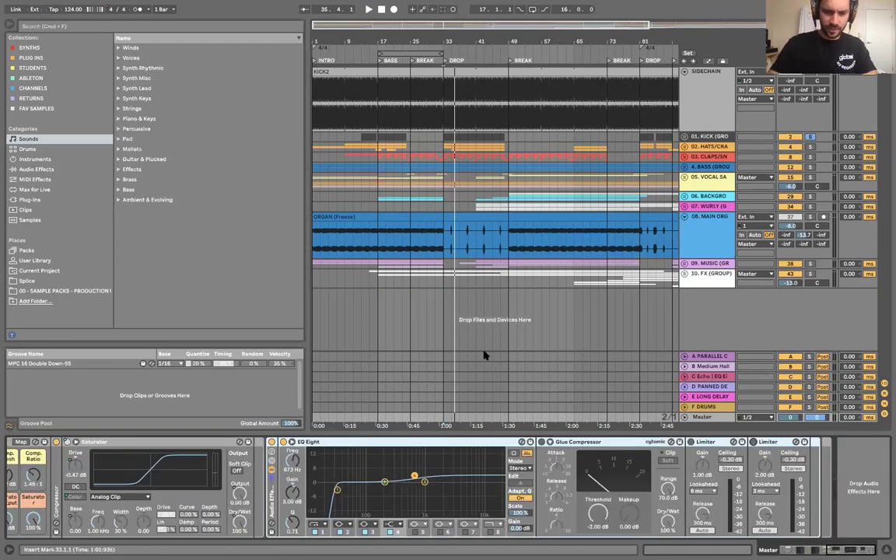
- Insert a Utility between EQ Eight and Glue Compressor on the Master, set its gain to -4 dB and audition the kick briefly
{"action": "key", "text": "super+f"}
{"action": "type", "text": "util"}
{"action": "left_click_drag", "start_coordinate": [140, 49], "coordinate": [525, 456]}
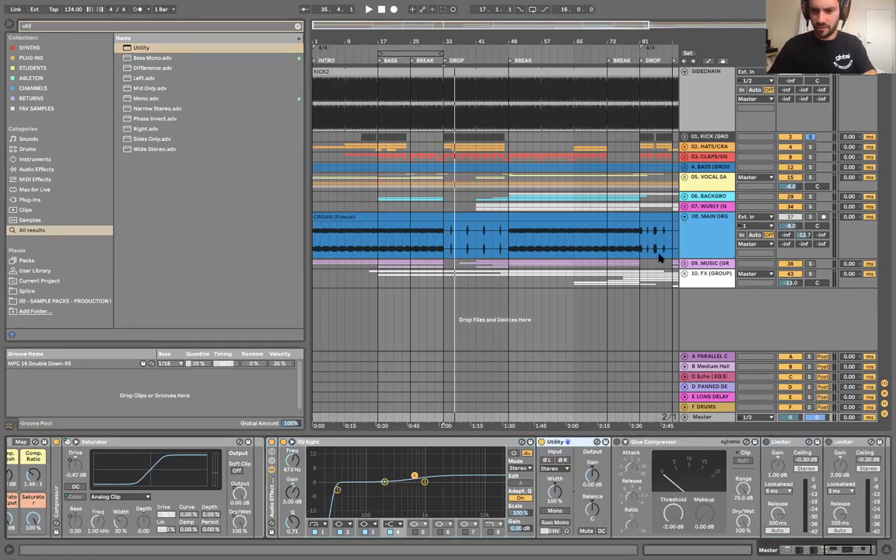
{"action": "type", "text": "-4"}
{"action": "key", "text": "Return"}
{"action": "key", "text": "space"}
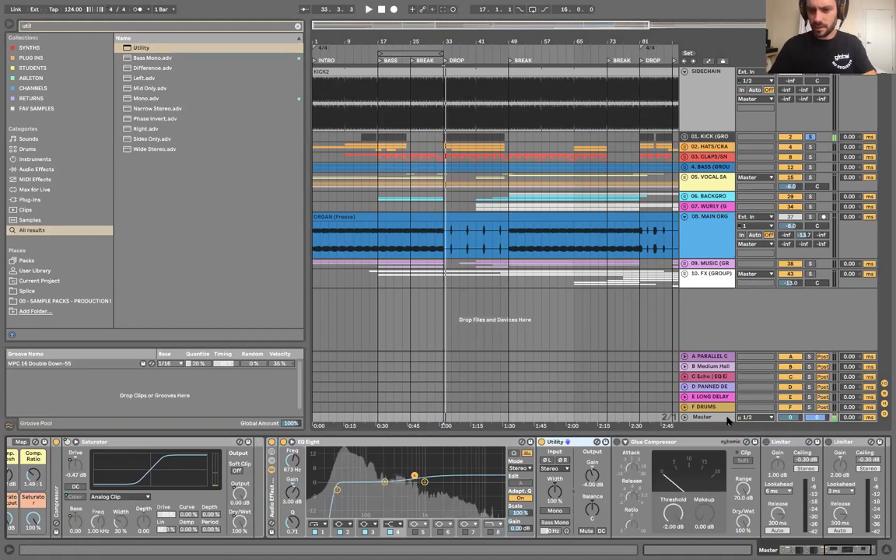
{"action": "mouse_move", "coordinate": [728, 421]}
{"action": "left_mouse_down"}
{"action": "mouse_move", "coordinate": [739, 248]}
{"action": "mouse_move", "coordinate": [714, 382]}
{"action": "mouse_move", "coordinate": [727, 422]}
{"action": "left_mouse_up"}
{"action": "key", "text": "space"}
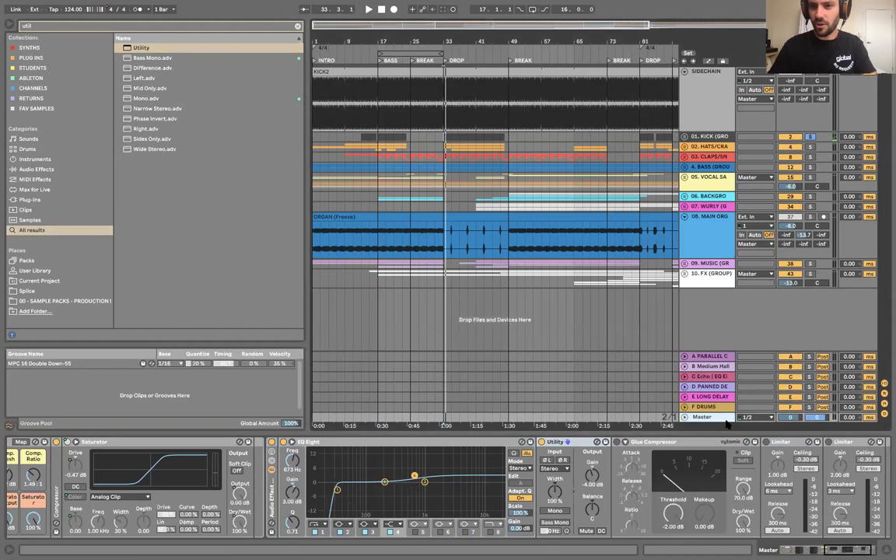
- Show the whole arrangement and select the SIDECHAIN track's full clip from bar 1 to bar 129
{"action": "left_click", "coordinate": [632, 126]}
{"action": "key", "text": "w"}
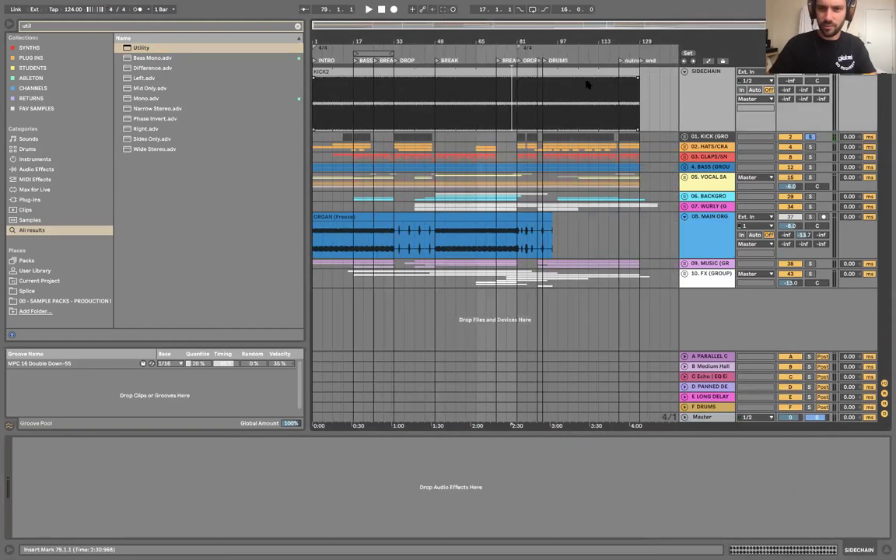
{"action": "key", "text": "ctrl+a"}
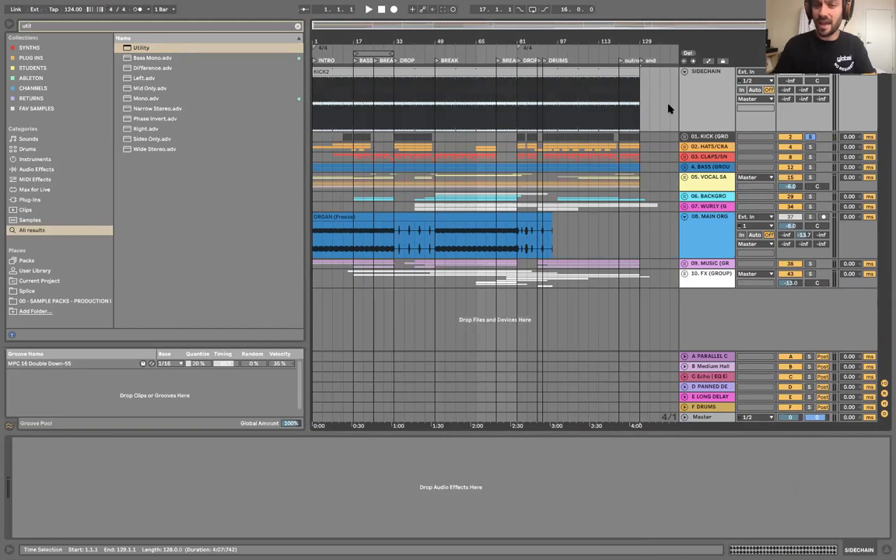
- Examine the group device chains one by one from 01. KICK to 10. FX, and return to the kick group
{"action": "left_click", "coordinate": [703, 137]}
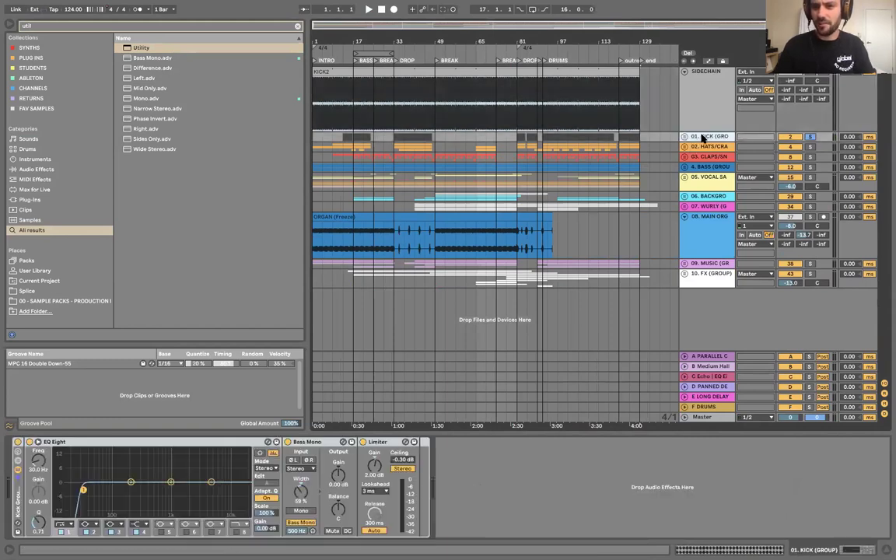
{"action": "key", "text": "Down"}
{"action": "key", "text": "Down"}
{"action": "key", "text": "Down"}
{"action": "key", "text": "Down"}
{"action": "key", "text": "Down"}
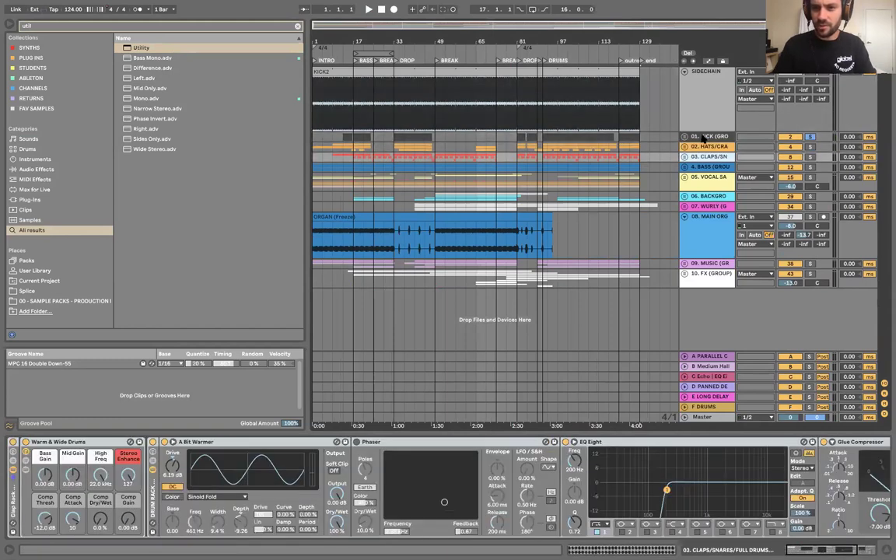
{"action": "key", "text": "Down"}
{"action": "key", "text": "Down"}
{"action": "key", "text": "Down"}
{"action": "key", "text": "Down"}
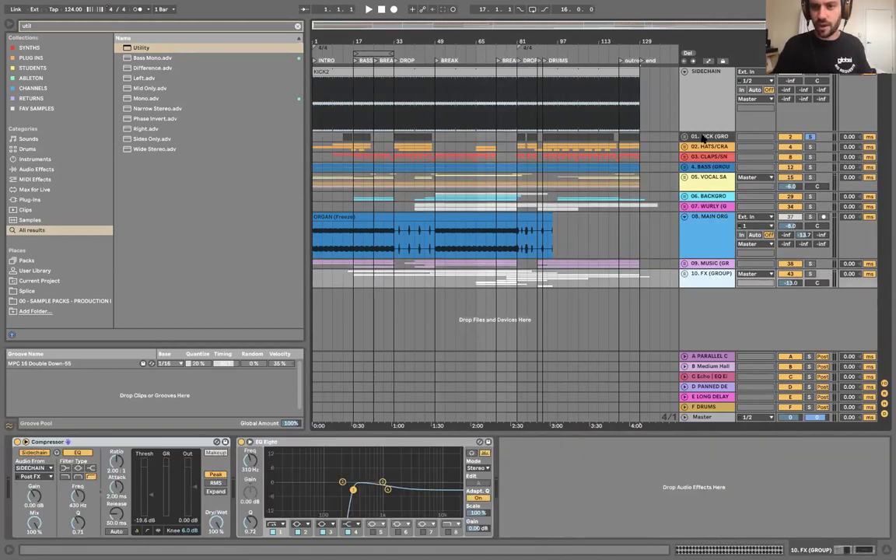
{"action": "key", "text": "Up"}
{"action": "key", "text": "Up"}
{"action": "key", "text": "Up"}
{"action": "key", "text": "Up"}
{"action": "left_click", "coordinate": [702, 137]}
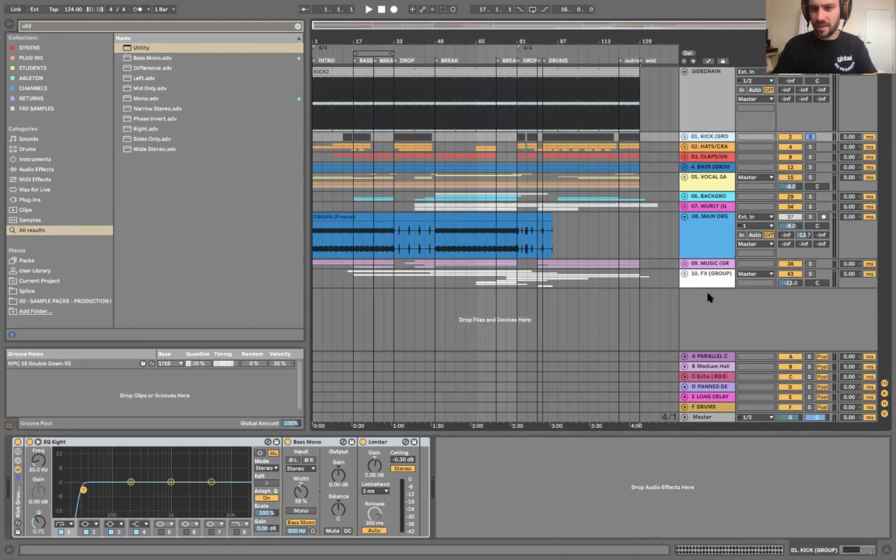
- Unfold the kick group, play the drop from bar 33 and show the KICK track's devices
{"action": "left_click", "coordinate": [686, 137]}
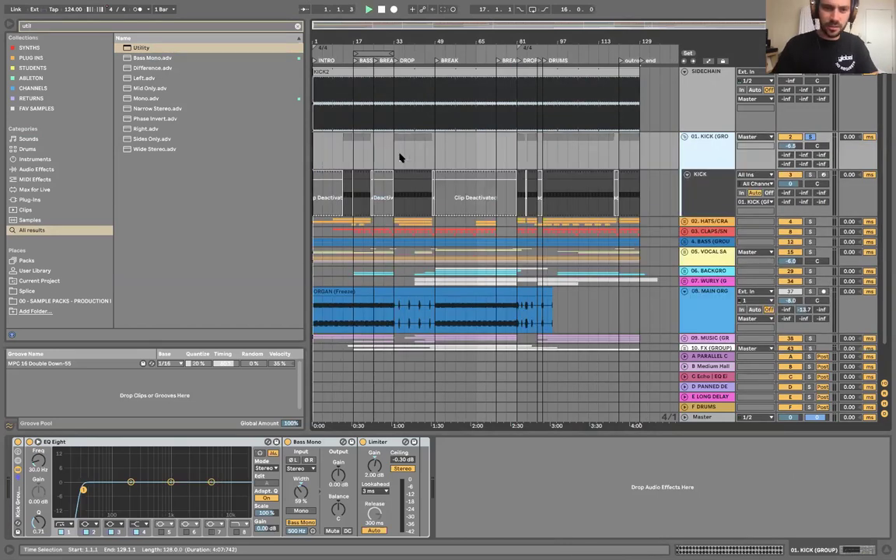
{"action": "scroll", "coordinate": [395, 155], "scroll_direction": "up", "scroll_amount": 5}
{"action": "scroll", "coordinate": [394, 156], "scroll_direction": "left", "scroll_amount": 3}
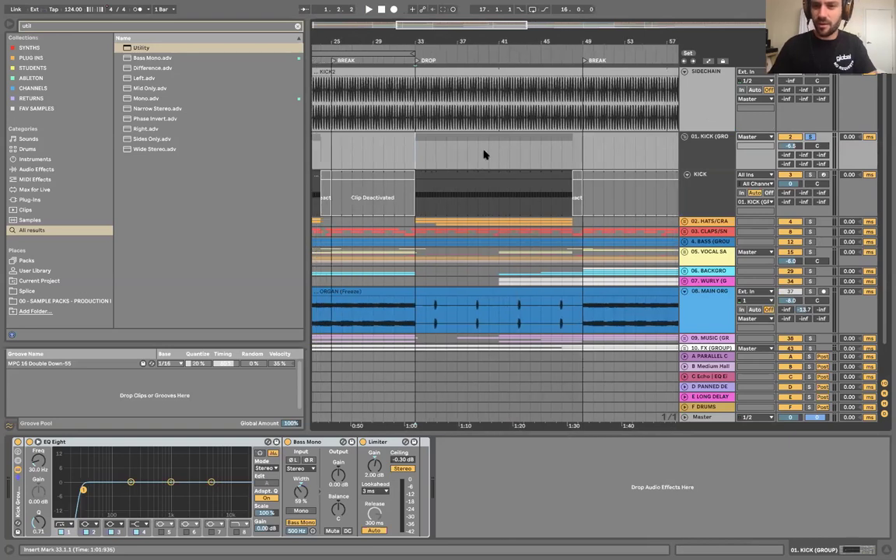
{"action": "key", "text": "space"}
{"action": "left_click", "coordinate": [689, 175]}
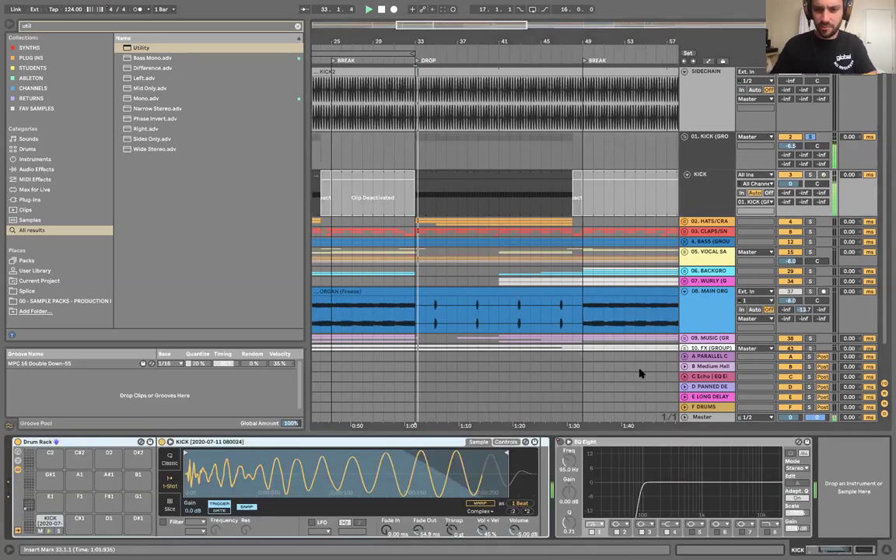
- Show the Device On automation of the KICK track's EQ Eight across the whole arrangement
{"action": "right_click", "coordinate": [560, 443]}
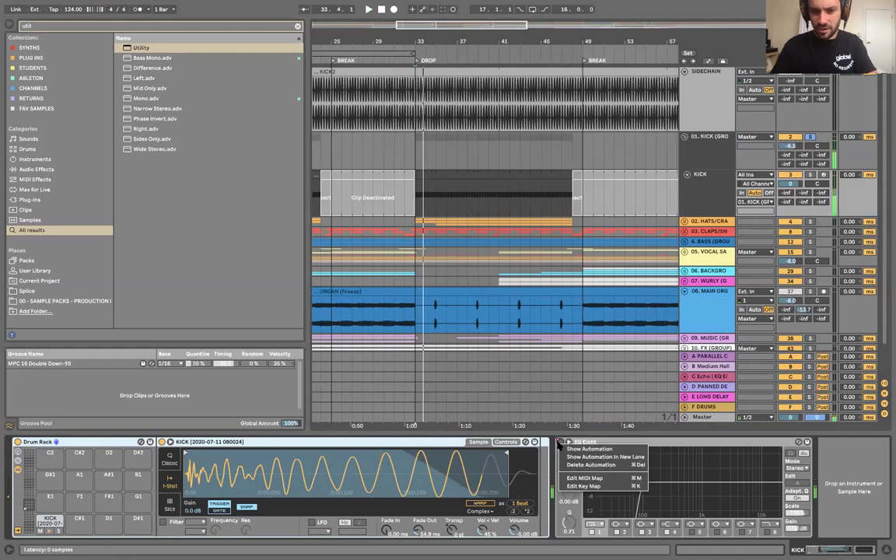
{"action": "left_click", "coordinate": [576, 449]}
{"action": "left_click", "coordinate": [396, 186]}
{"action": "key", "text": "space"}
{"action": "key", "text": "minus"}
{"action": "key", "text": "minus"}
{"action": "key", "text": "minus"}
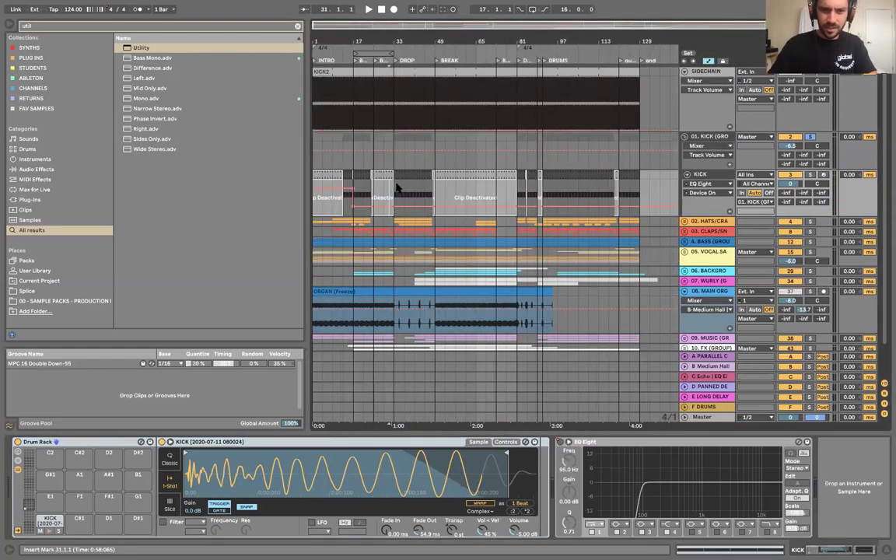
- Audition the kick at the end of the intro and from the bass section at bar 17 to compare the automated EQ Eight
{"action": "left_click", "coordinate": [340, 60]}
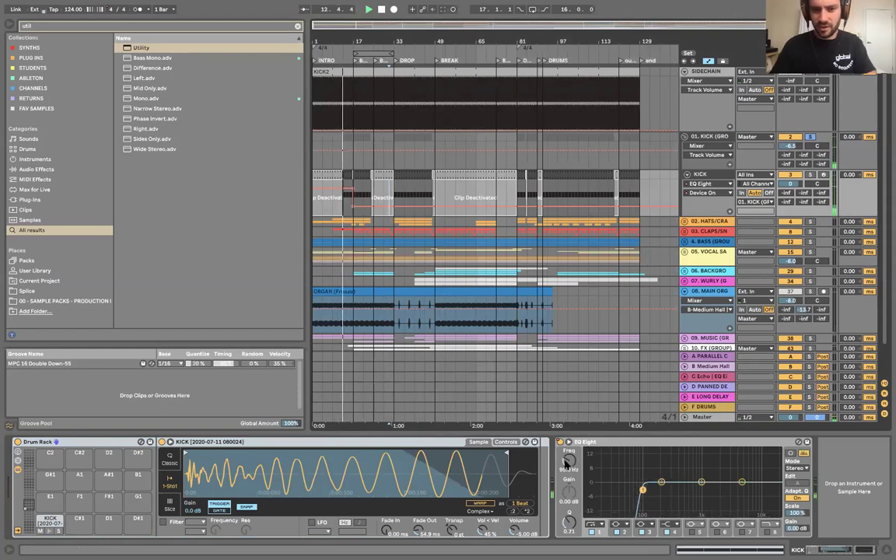
{"action": "left_click", "coordinate": [593, 440]}
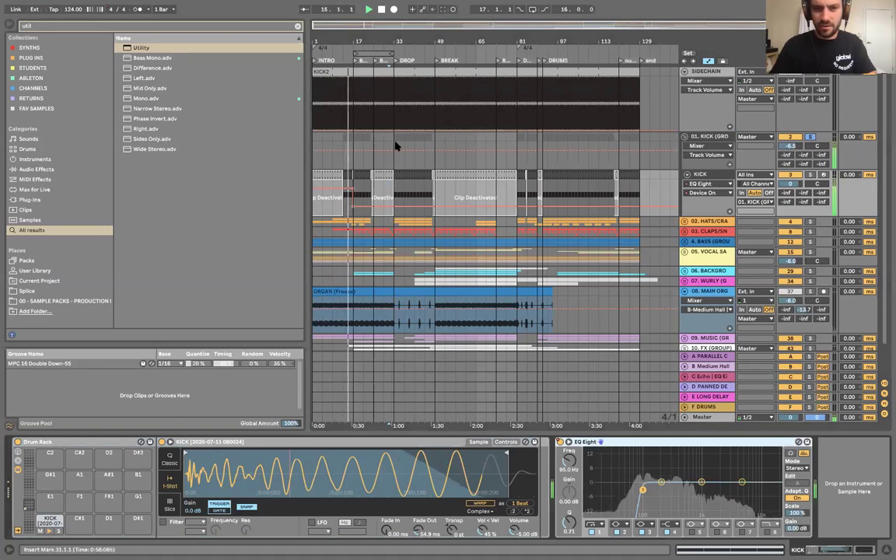
{"action": "left_click", "coordinate": [356, 61]}
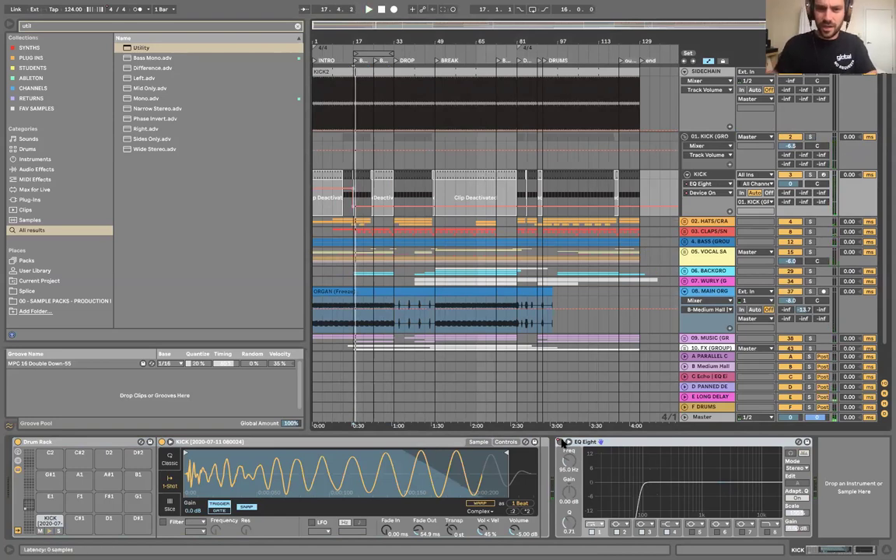
- Solo the kick group and play the KICK clip from bar 17
{"action": "left_click", "coordinate": [713, 137]}
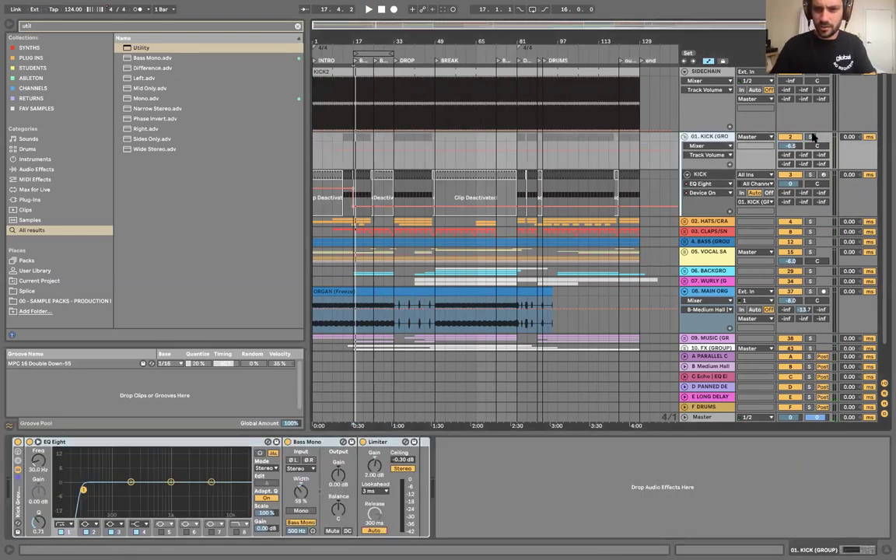
{"action": "left_click", "coordinate": [810, 137]}
{"action": "left_click", "coordinate": [362, 190]}
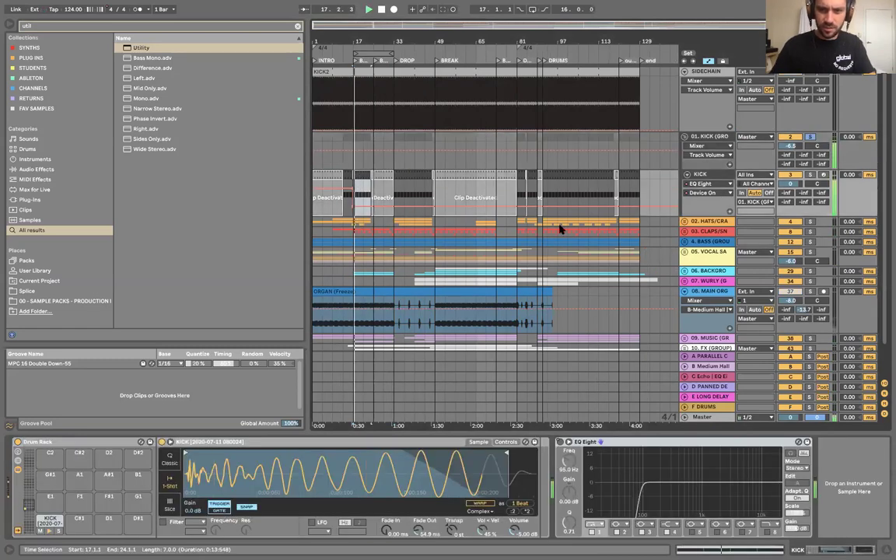
- Examine the kick group's Bass Mono width and track volume, and fold the group
{"action": "left_click", "coordinate": [703, 138]}
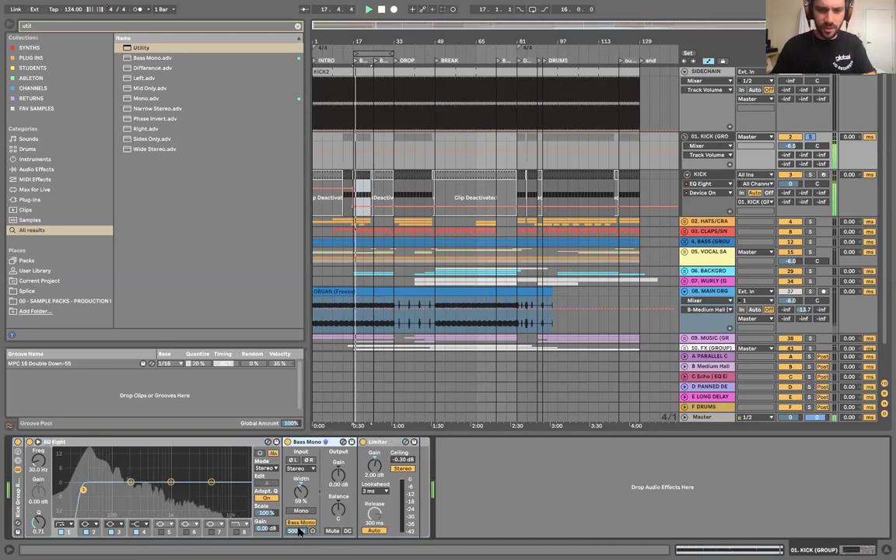
{"action": "left_click", "coordinate": [303, 494]}
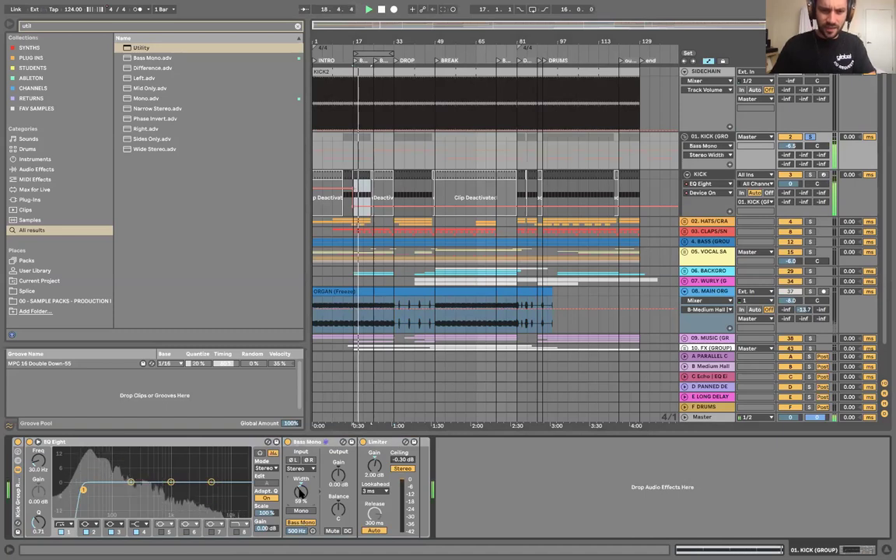
{"action": "left_click", "coordinate": [795, 147]}
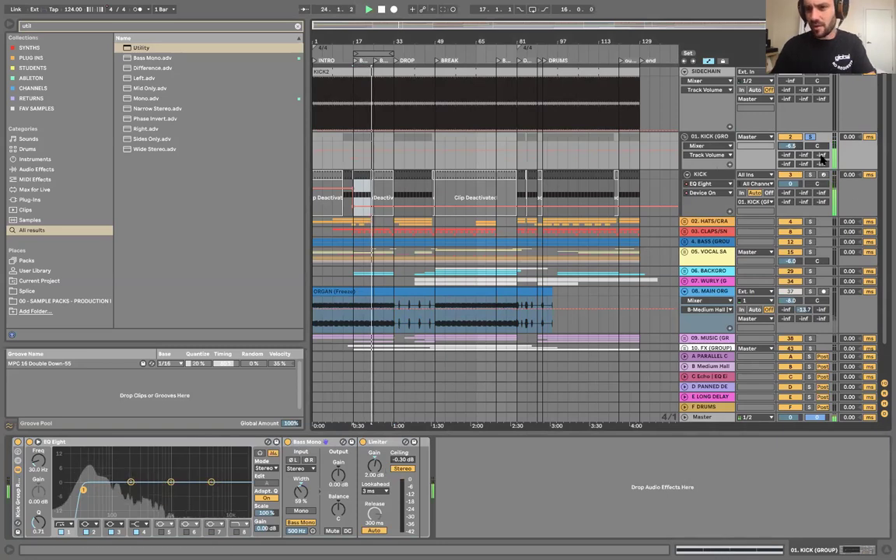
{"action": "left_click", "coordinate": [716, 138]}
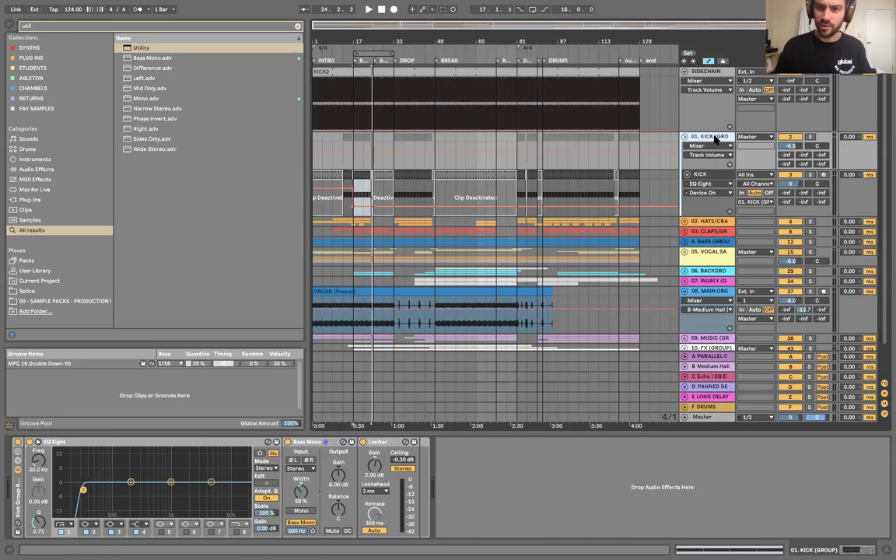
{"action": "left_click", "coordinate": [685, 137]}
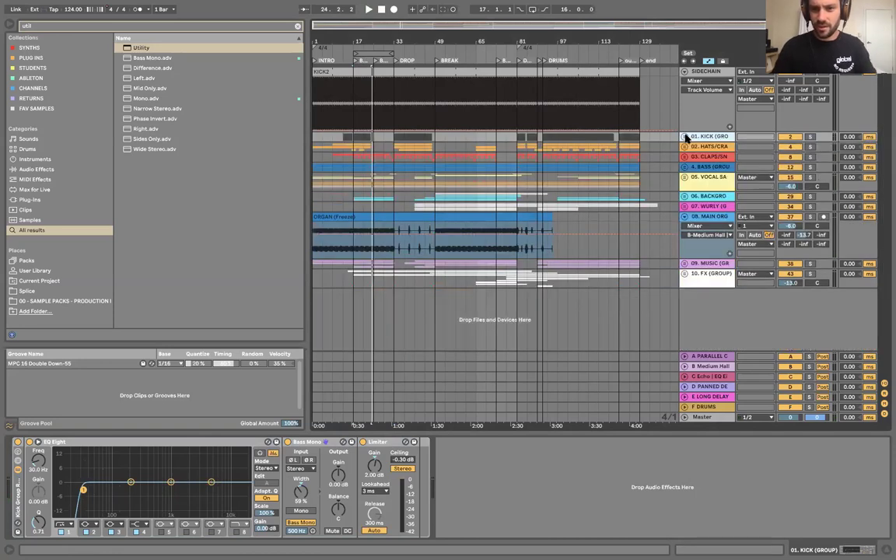
- Unfold the 02. HATS/CRASH/SHAKERS group and examine its device chain and track volume
{"action": "left_click", "coordinate": [686, 147]}
{"action": "left_click", "coordinate": [750, 146]}
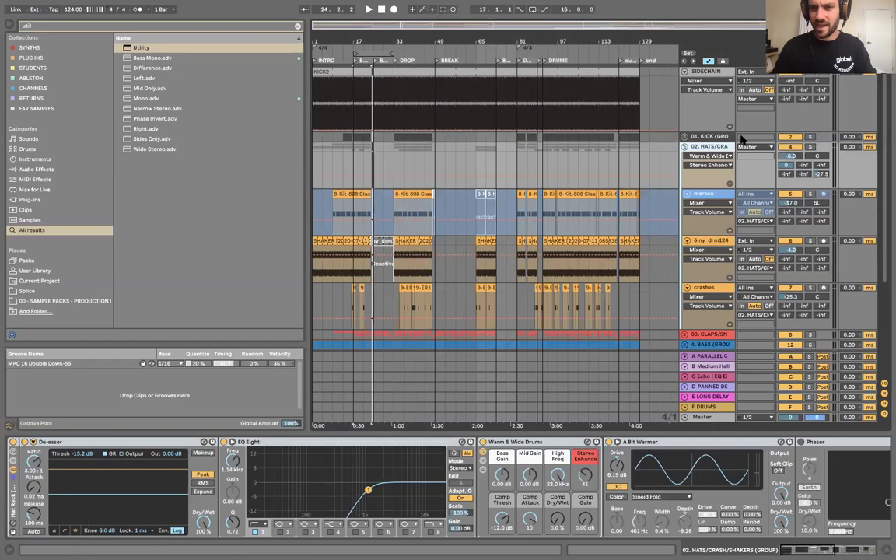
{"action": "left_click", "coordinate": [791, 156]}
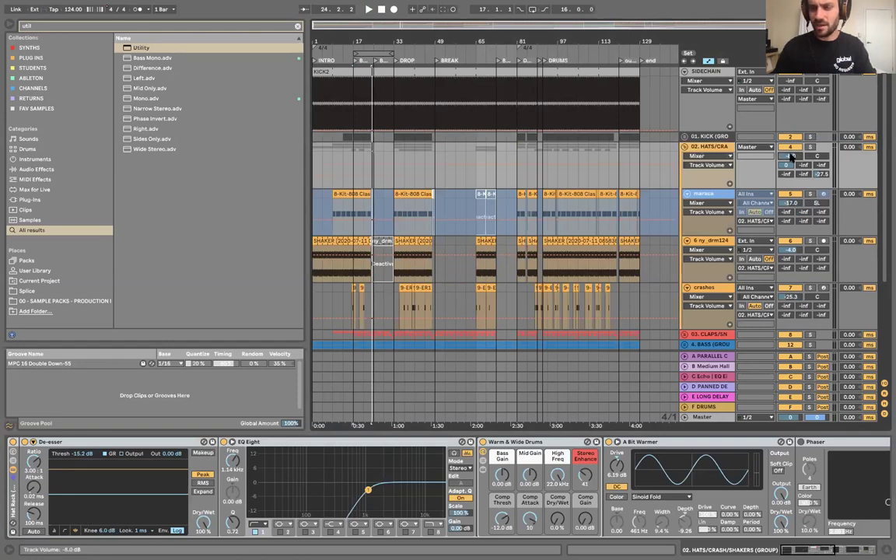
{"action": "left_click", "coordinate": [702, 146]}
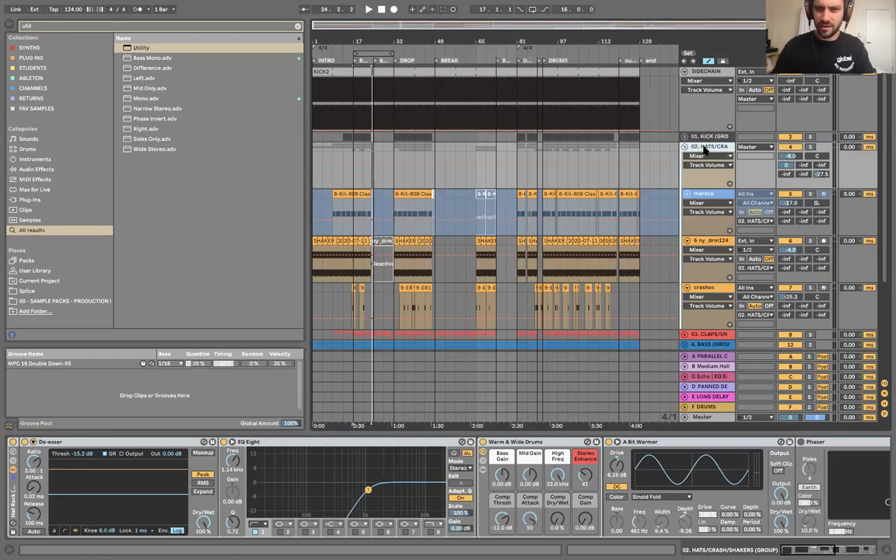
- Examine the devices of the maraca, ny_drm124 and crashes tracks inside the hats group
{"action": "scroll", "coordinate": [696, 203], "scroll_direction": "down", "scroll_amount": 3}
{"action": "left_click", "coordinate": [719, 146]}
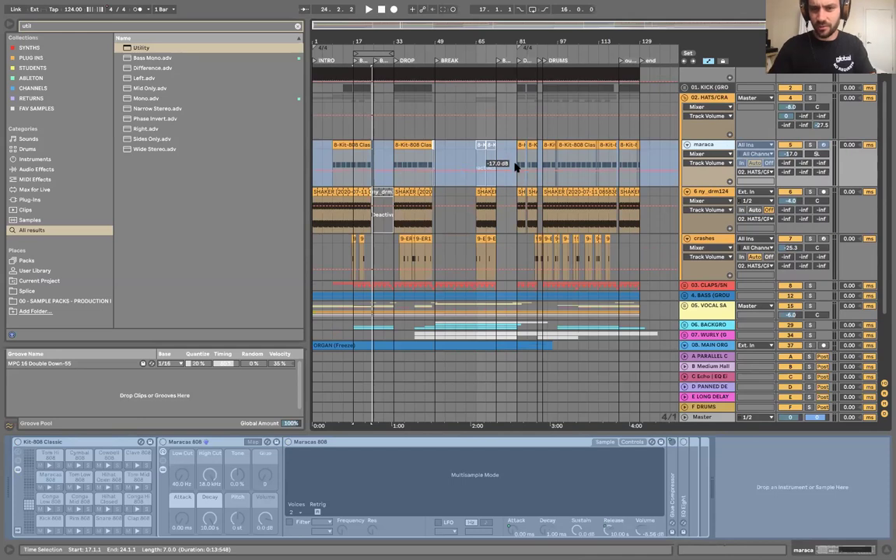
{"action": "left_click", "coordinate": [718, 192]}
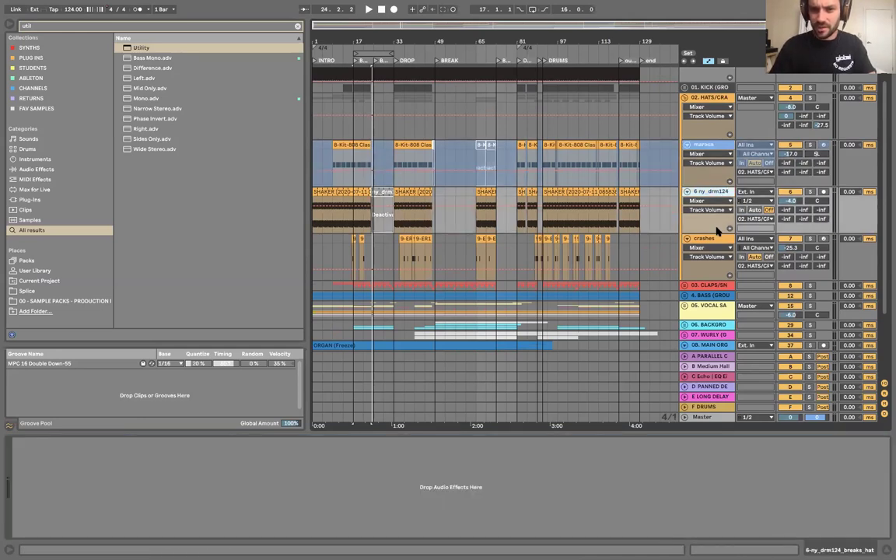
{"action": "left_click", "coordinate": [712, 247]}
{"action": "left_click", "coordinate": [717, 242]}
{"action": "left_click", "coordinate": [716, 242]}
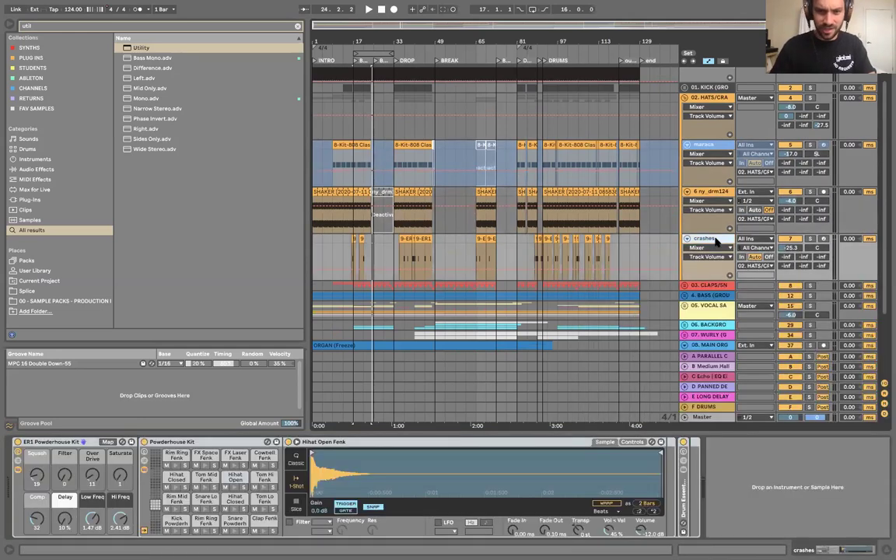
- Examine the devices of the ny_drm124 and maraca tracks and the hats group, and unfold the 03. CLAPS/SNARES group
{"action": "left_click", "coordinate": [707, 191]}
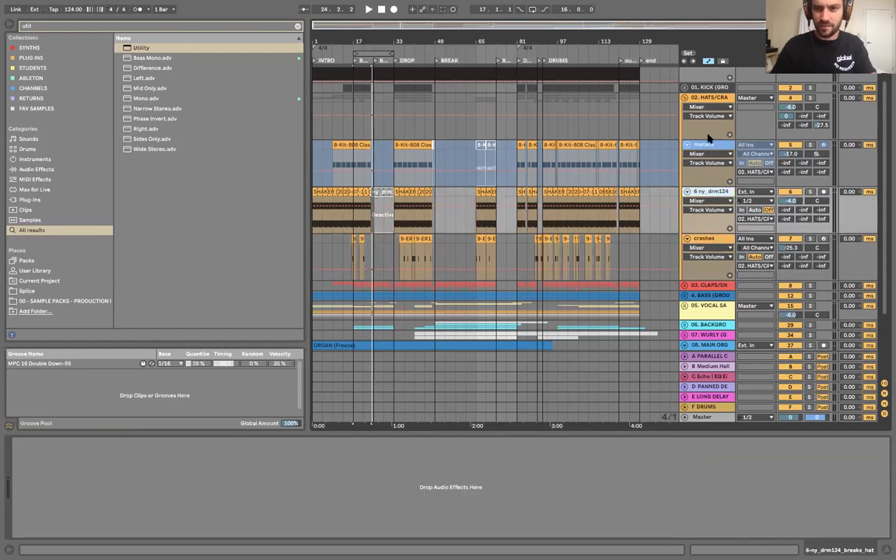
{"action": "left_click", "coordinate": [707, 145]}
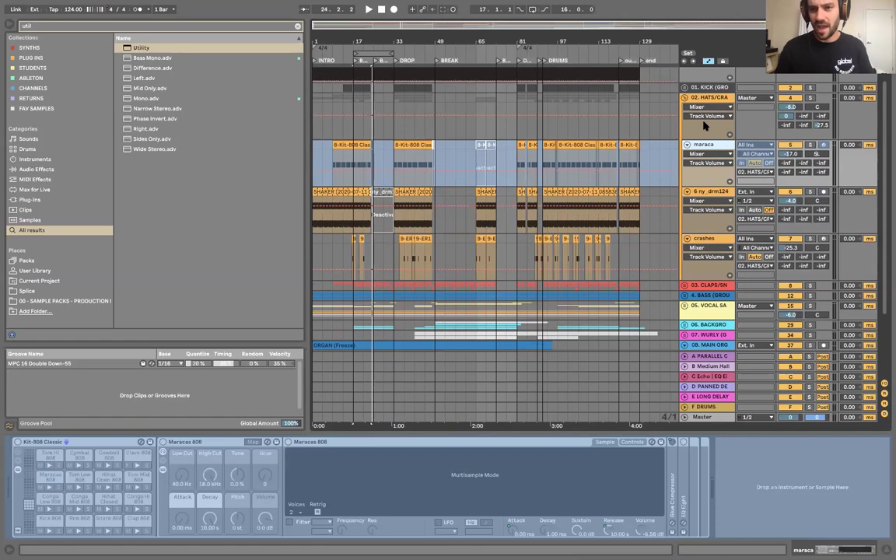
{"action": "left_click", "coordinate": [706, 98]}
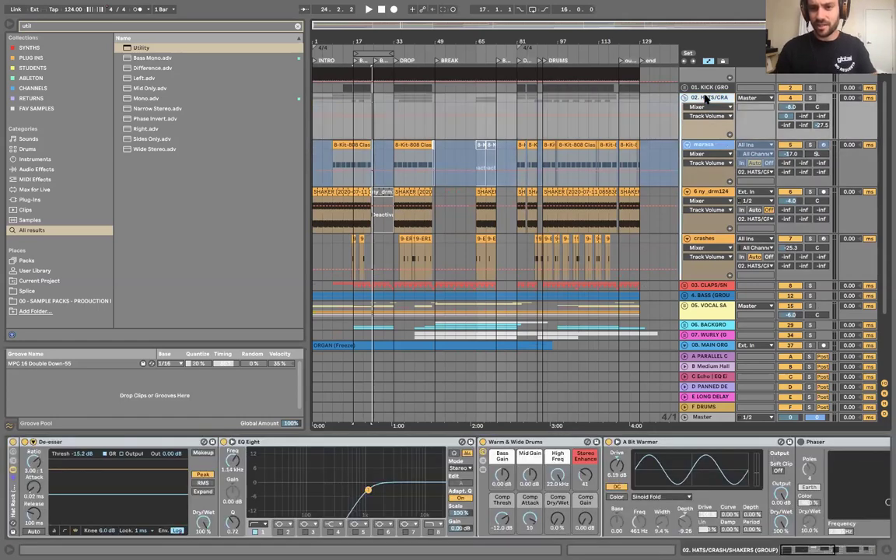
{"action": "left_click", "coordinate": [702, 286]}
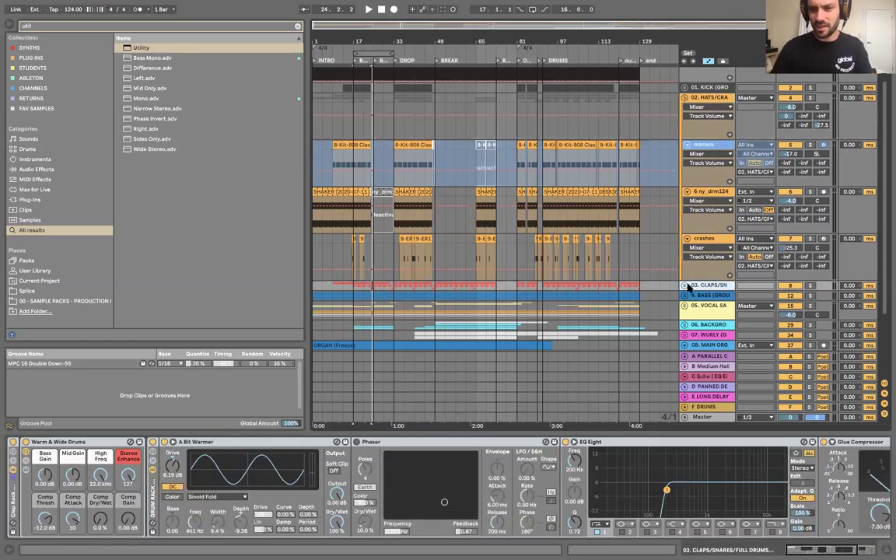
{"action": "left_click", "coordinate": [685, 286]}
- Play the arrangement from bar 17 and solo the 02. HATS/CRASH/SHAKERS group
{"action": "left_click", "coordinate": [722, 101]}
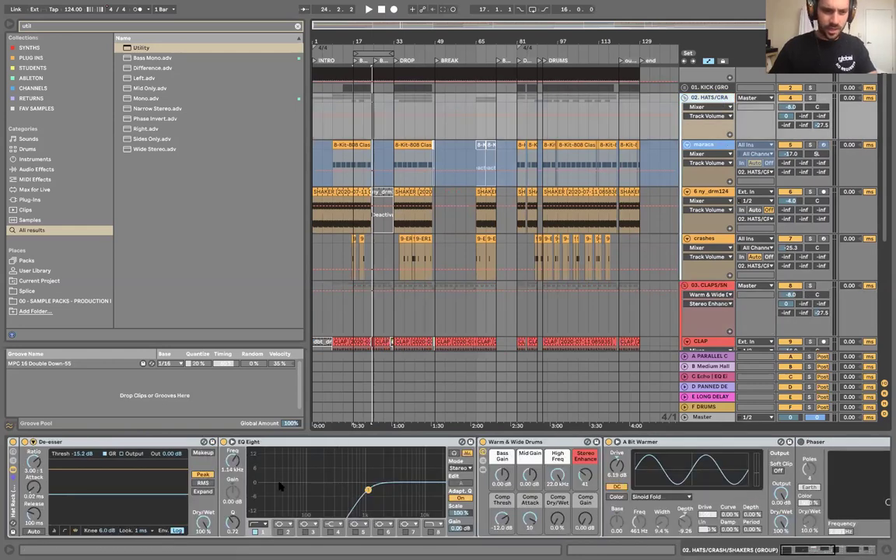
{"action": "key", "text": "space"}
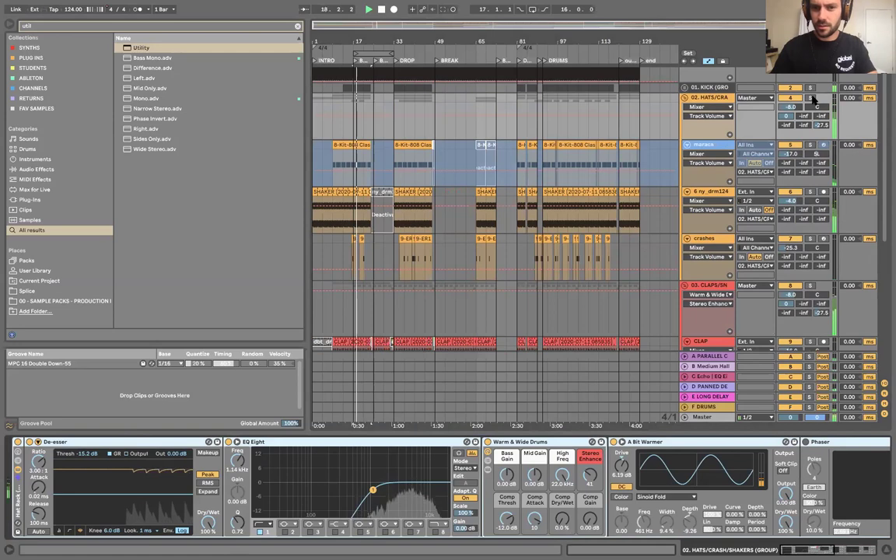
{"action": "left_click", "coordinate": [811, 98]}
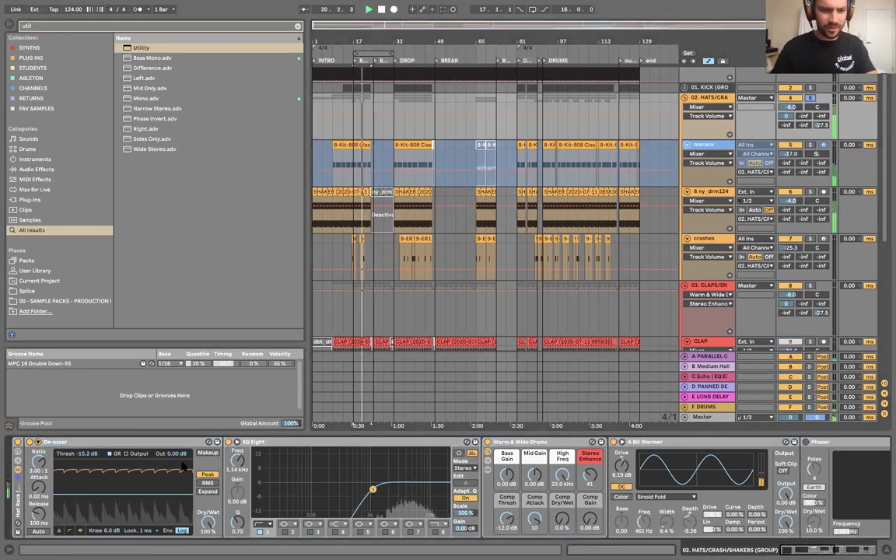
- Audition the effect of the De-esser's Dry/Wet amount on the soloed hats group
{"action": "left_click", "coordinate": [208, 524]}
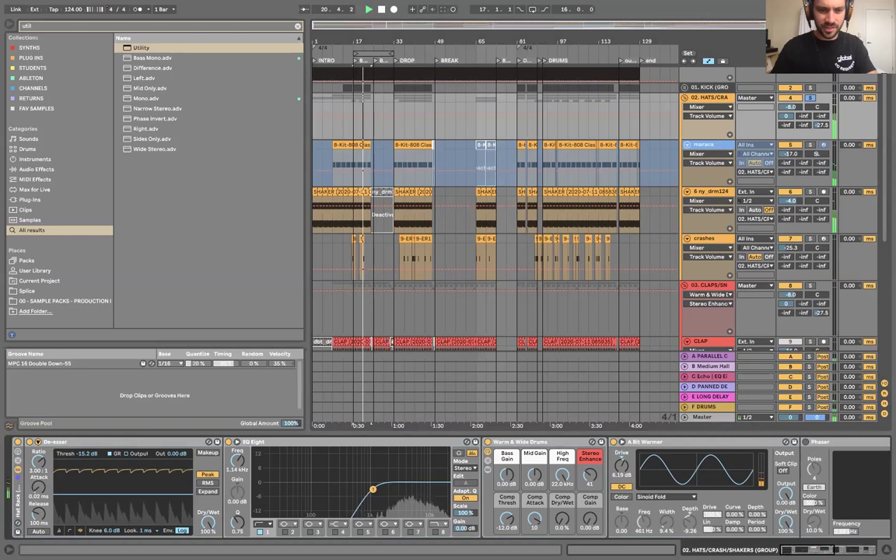
{"action": "left_click", "coordinate": [166, 443]}
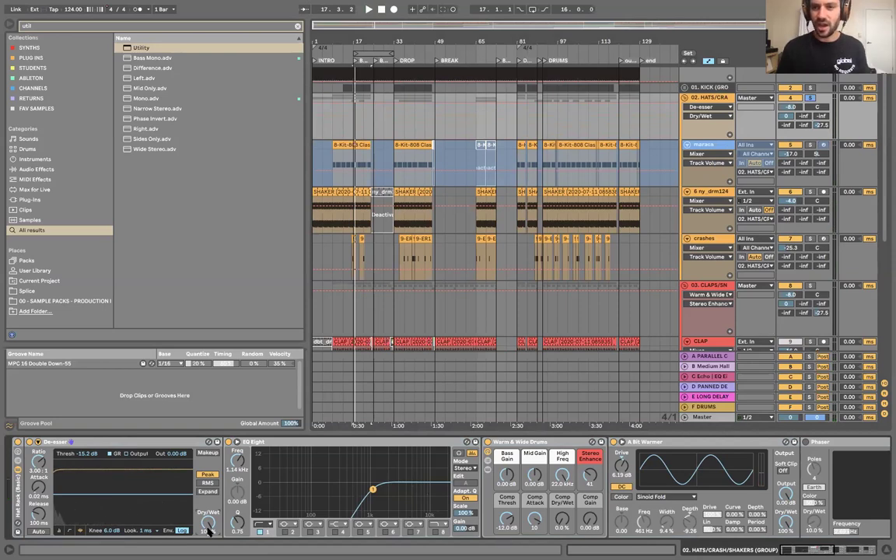
{"action": "key", "text": "space"}
{"action": "left_click_drag", "start_coordinate": [205, 523], "coordinate": [205, 558]}
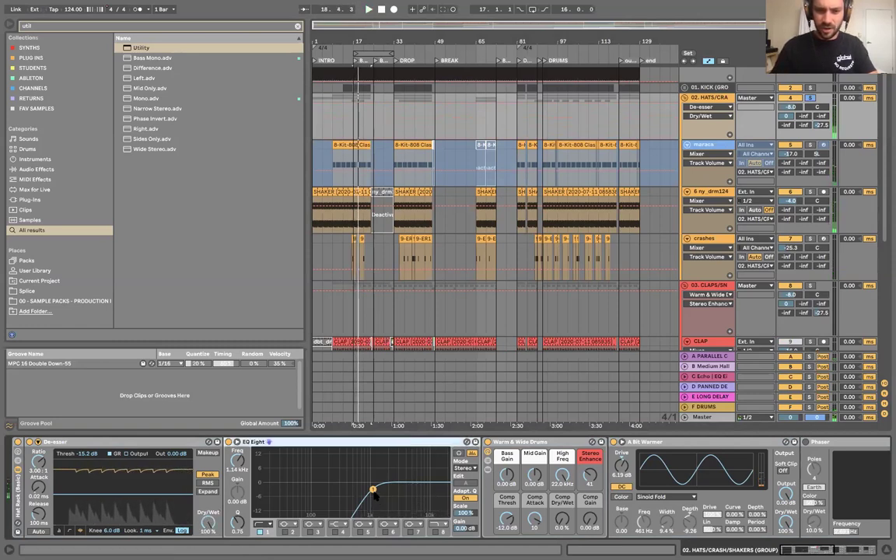
- Unfold the 01. KICK group, examine its device chain, and compare it with the low-cut EQ Eight on the hats group
{"action": "left_click", "coordinate": [682, 80]}
{"action": "left_click", "coordinate": [685, 88]}
{"action": "left_click", "coordinate": [708, 97]}
{"action": "left_click", "coordinate": [708, 88]}
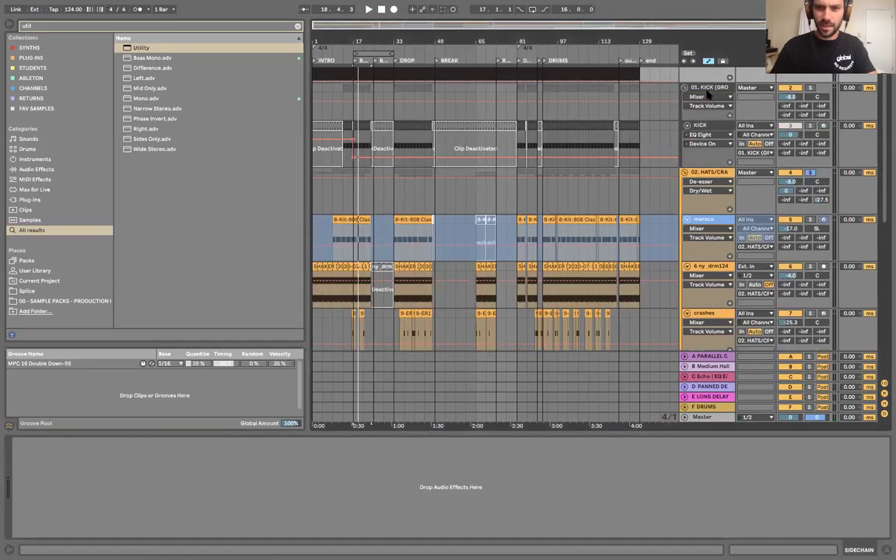
{"action": "left_click", "coordinate": [709, 88]}
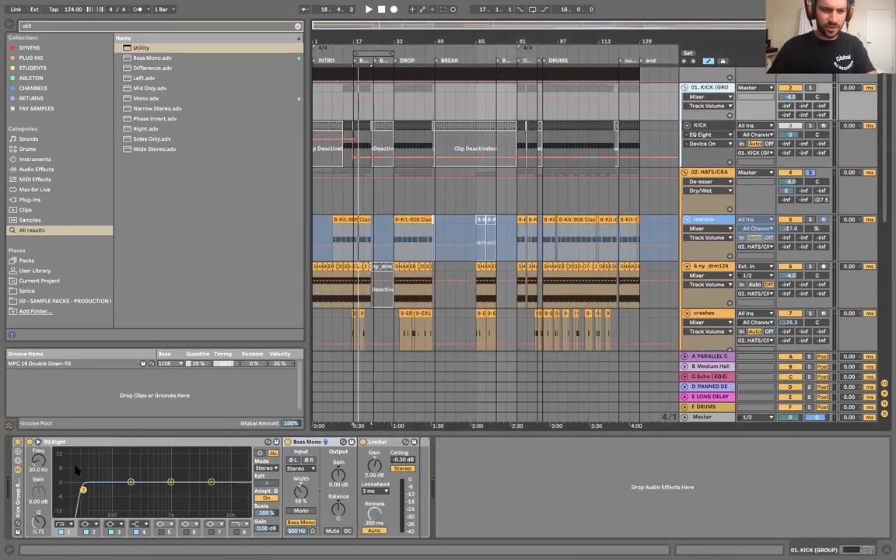
{"action": "left_click", "coordinate": [716, 172]}
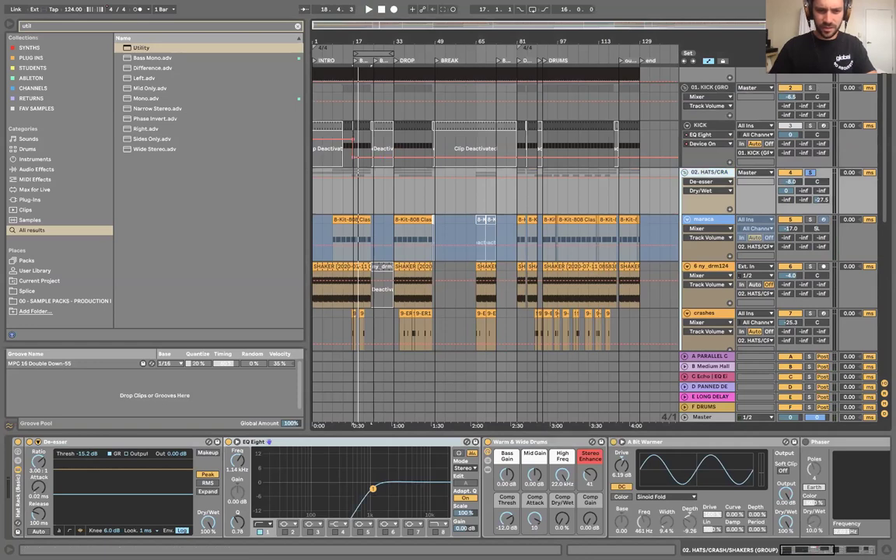
{"action": "left_click_drag", "start_coordinate": [373, 489], "coordinate": [372, 489]}
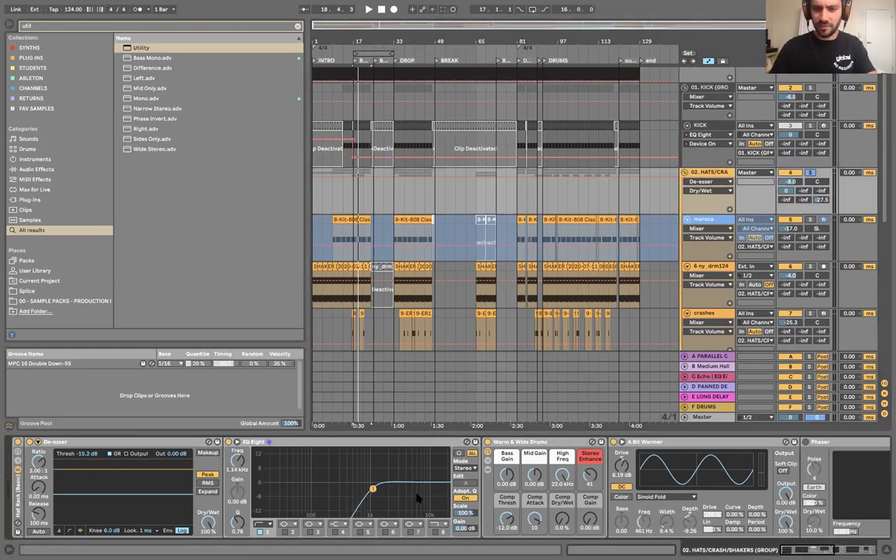
- Audition the extremes of Stereo Enhance in the hats group's Warm & Wide Drums rack during playback, and set it to 67
{"action": "scroll", "coordinate": [418, 498], "scroll_direction": "right", "scroll_amount": 2}
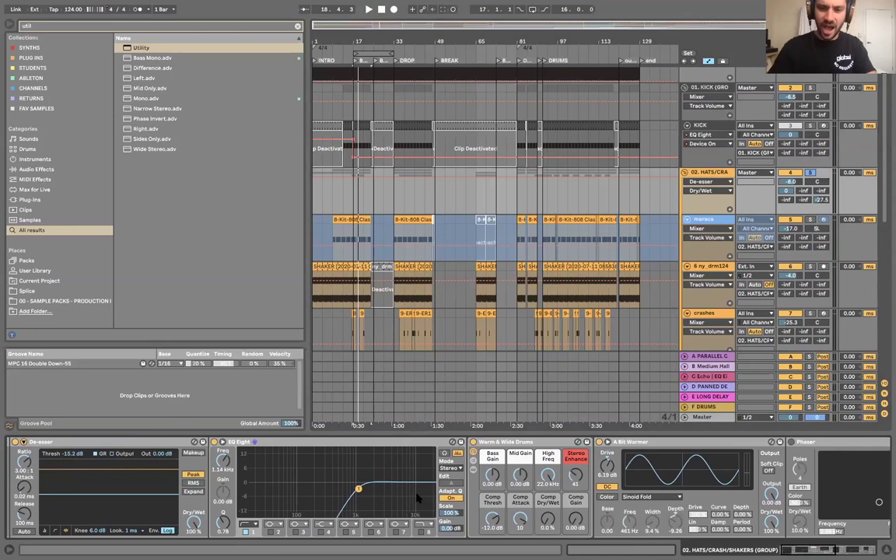
{"action": "scroll", "coordinate": [423, 482], "scroll_direction": "right", "scroll_amount": 5}
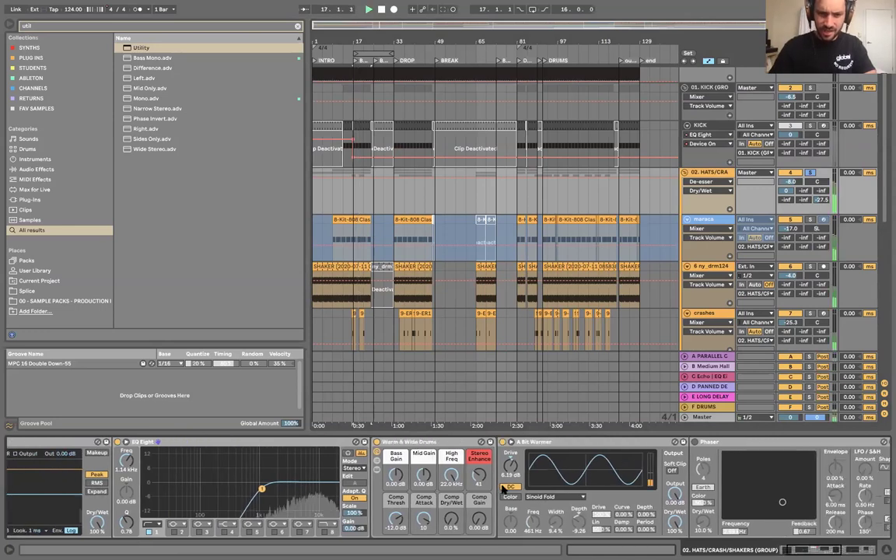
{"action": "left_click", "coordinate": [436, 446]}
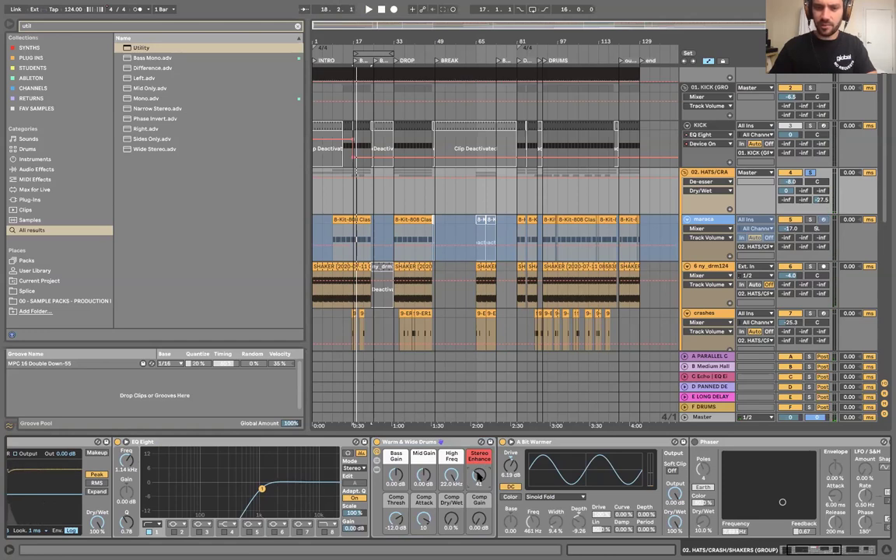
{"action": "left_click_drag", "start_coordinate": [479, 476], "coordinate": [479, 513]}
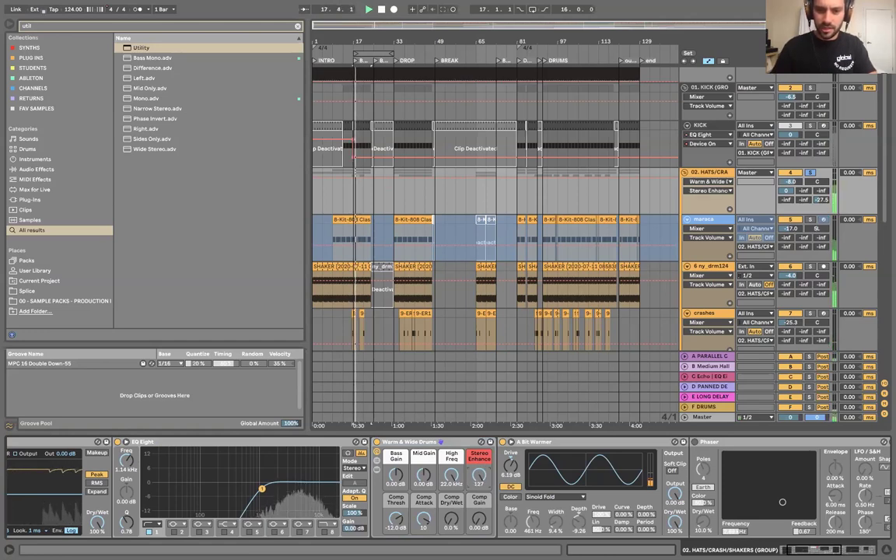
{"action": "left_click_drag", "start_coordinate": [479, 476], "coordinate": [479, 389]}
{"action": "left_click_drag", "start_coordinate": [479, 476], "coordinate": [479, 505]}
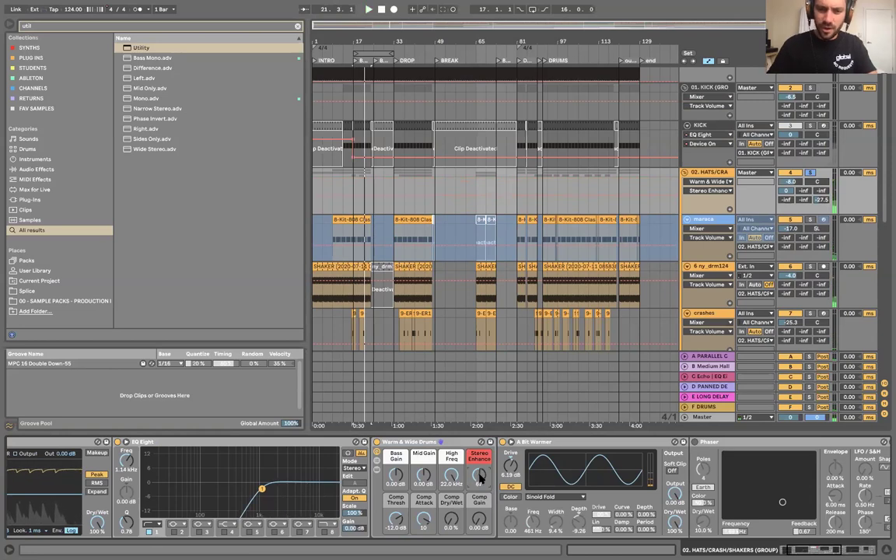
- Restart playback from bar 17 and compare the hats group with and without the A Bit Warmer saturator
{"action": "scroll", "coordinate": [479, 478], "scroll_direction": "right", "scroll_amount": 3}
{"action": "key", "text": "space"}
{"action": "key", "text": "space"}
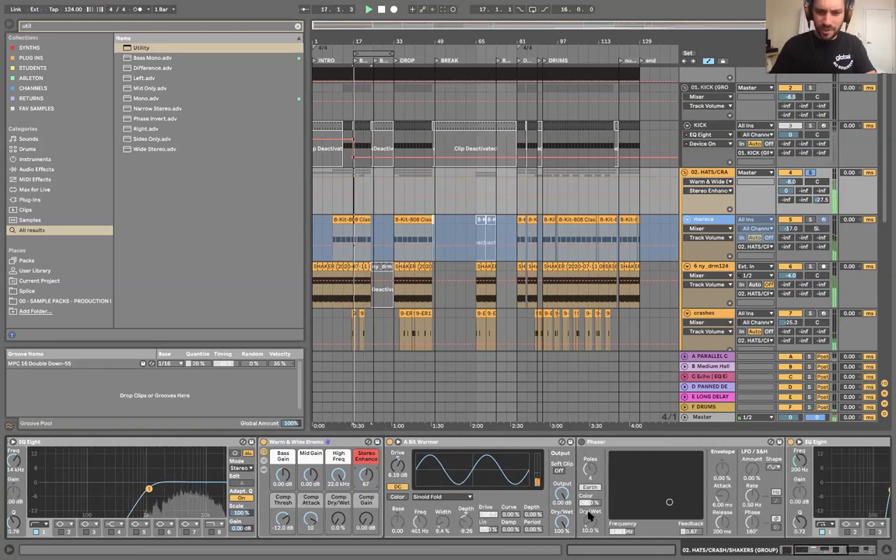
{"action": "left_click", "coordinate": [390, 443]}
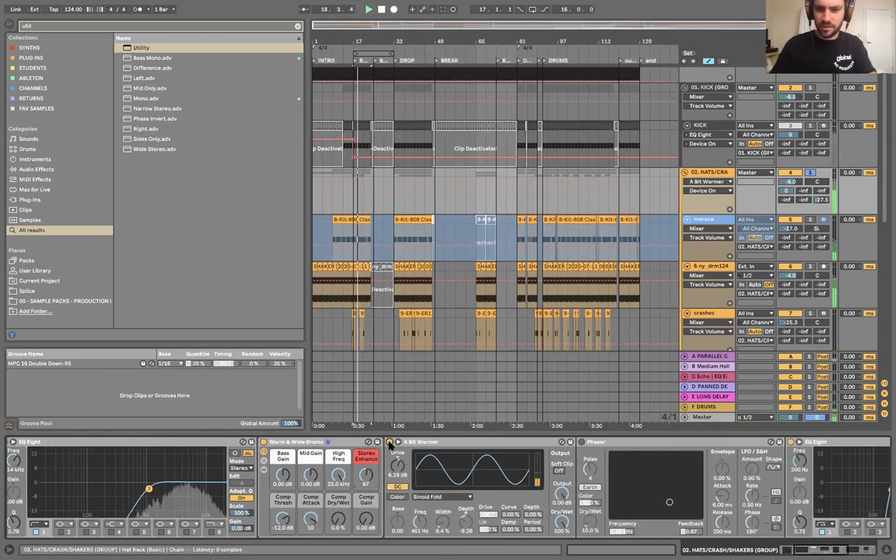
- Audition the hats group's Phaser, setting its Dry/Wet to 12.7%, frequency to 3.30 kHz and feedback to 0.94
{"action": "scroll", "coordinate": [406, 515], "scroll_direction": "right", "scroll_amount": 3}
{"action": "scroll", "coordinate": [406, 515], "scroll_direction": "right", "scroll_amount": 1}
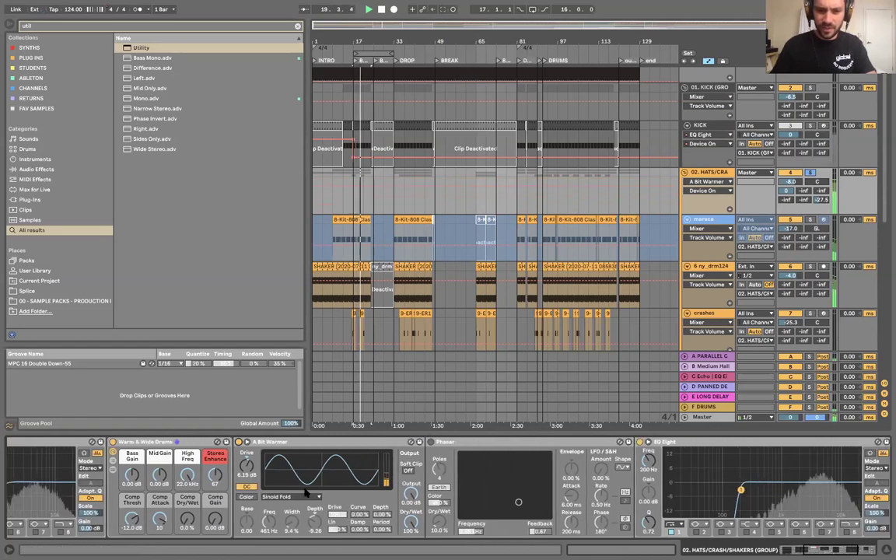
{"action": "scroll", "coordinate": [436, 497], "scroll_direction": "right", "scroll_amount": 2}
{"action": "scroll", "coordinate": [455, 490], "scroll_direction": "right", "scroll_amount": 1}
{"action": "key", "text": "space"}
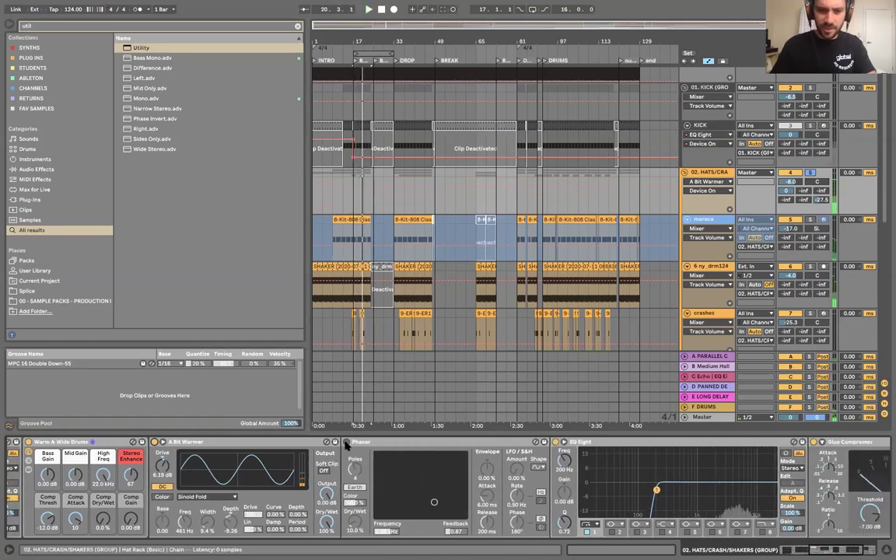
{"action": "left_click", "coordinate": [347, 443]}
{"action": "key", "text": "space"}
{"action": "left_click_drag", "start_coordinate": [355, 521], "coordinate": [355, 465]}
{"action": "left_click_drag", "start_coordinate": [434, 503], "coordinate": [437, 466]}
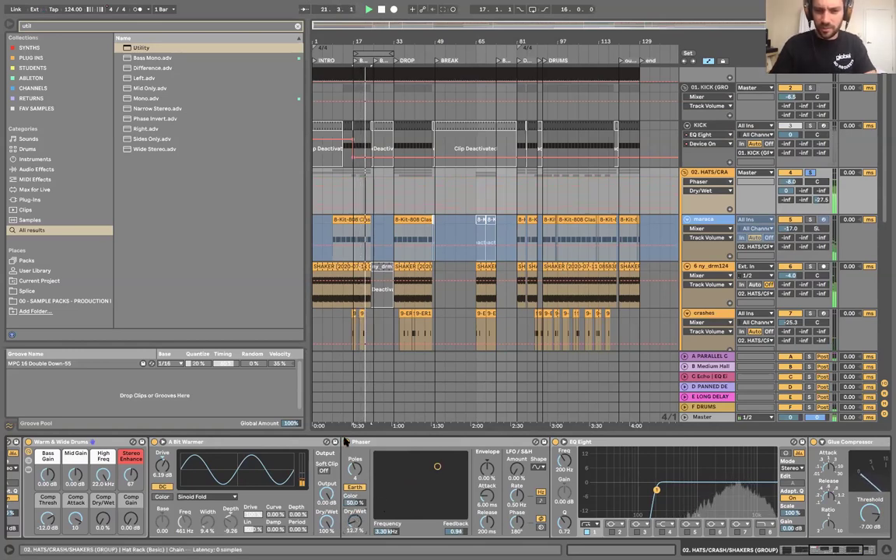
- Set the low-cut frequency of the hats group's second EQ Eight, placed after the Phaser, to 300 Hz
{"action": "scroll", "coordinate": [421, 480], "scroll_direction": "right", "scroll_amount": 5}
{"action": "scroll", "coordinate": [421, 479], "scroll_direction": "right", "scroll_amount": 1}
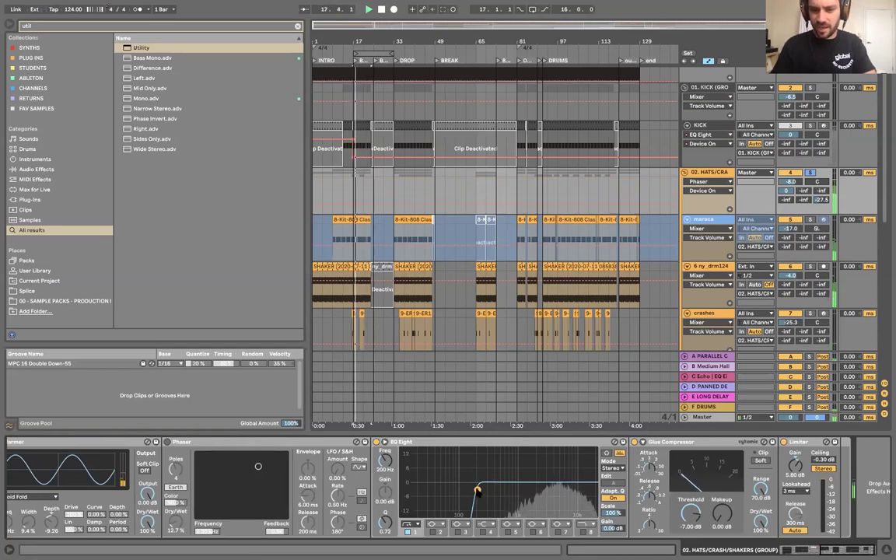
{"action": "scroll", "coordinate": [478, 494], "scroll_direction": "right", "scroll_amount": 1}
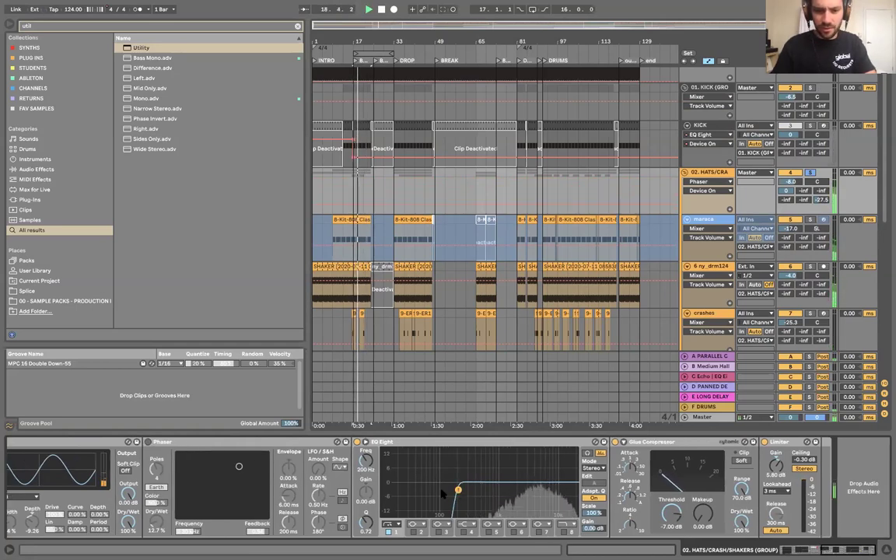
{"action": "left_click", "coordinate": [364, 464]}
{"action": "type", "text": "300"}
{"action": "left_click", "coordinate": [395, 442]}
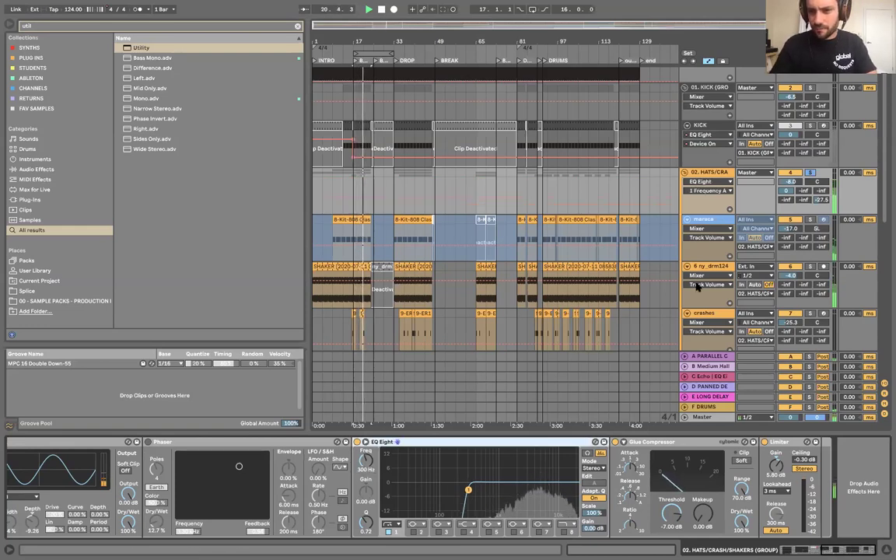
- Play the hats group with its full chain from bar 17, and fold the 02. HATS/CRASH/SHAKERS and 01. KICK groups
{"action": "scroll", "coordinate": [700, 194], "scroll_direction": "down", "scroll_amount": 2}
{"action": "left_click", "coordinate": [713, 148]}
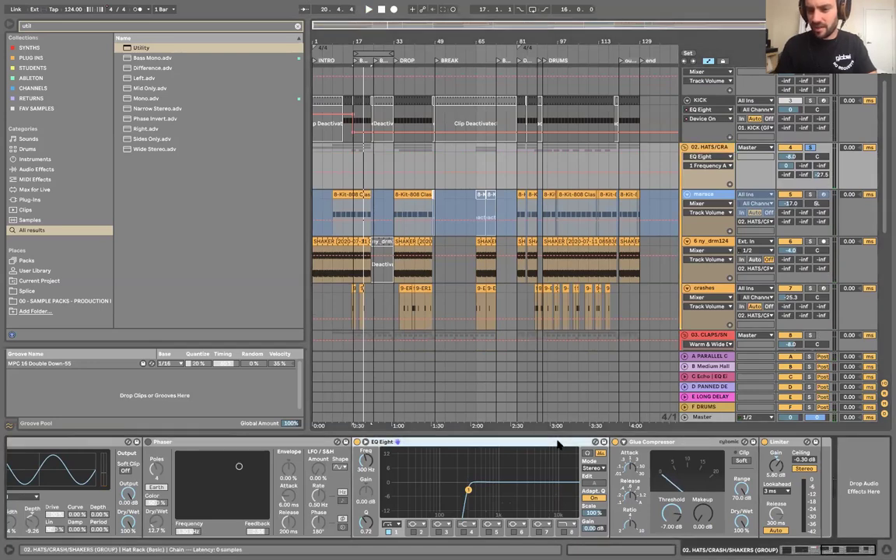
{"action": "key", "text": "space"}
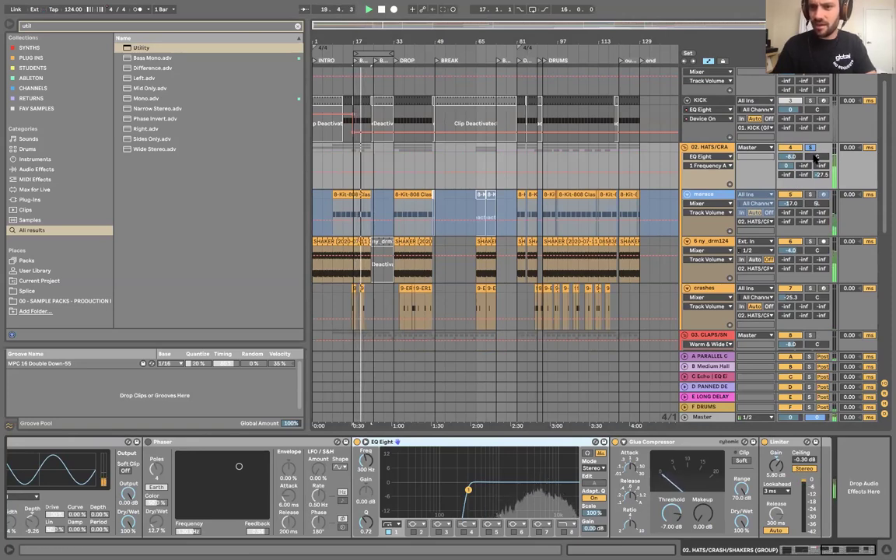
{"action": "left_click", "coordinate": [714, 147]}
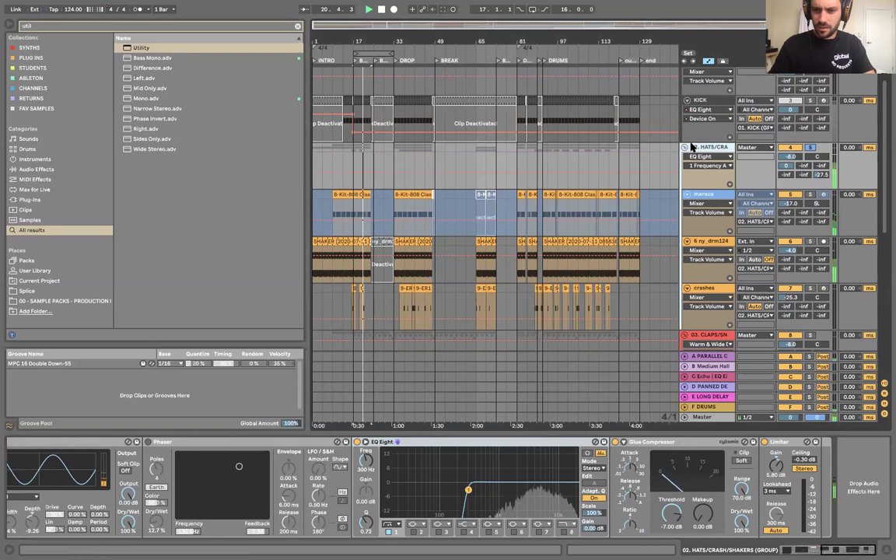
{"action": "left_click", "coordinate": [686, 147]}
{"action": "scroll", "coordinate": [705, 119], "scroll_direction": "up", "scroll_amount": 3}
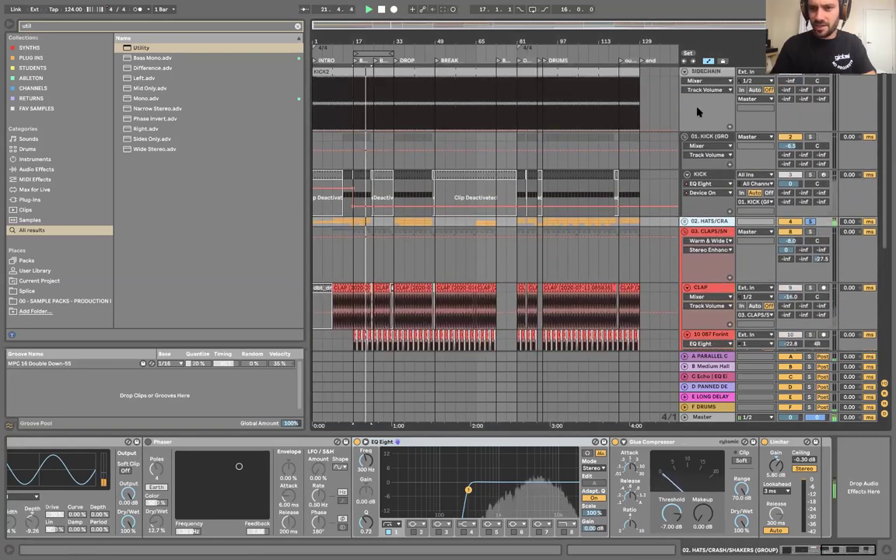
{"action": "left_click", "coordinate": [685, 136]}
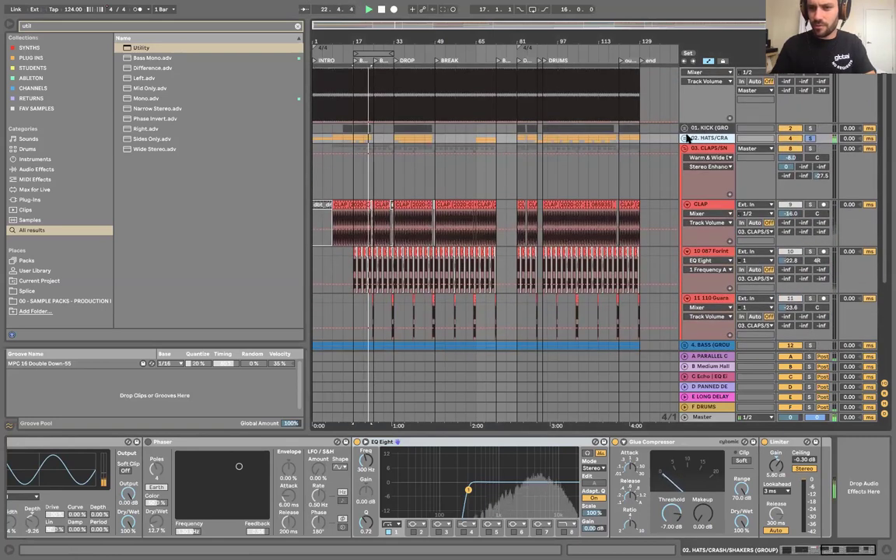
- Move the solo from the hats group to the 03. CLAPS/SNARES group
{"action": "left_click", "coordinate": [685, 137]}
{"action": "left_click", "coordinate": [684, 138]}
{"action": "left_click", "coordinate": [684, 148]}
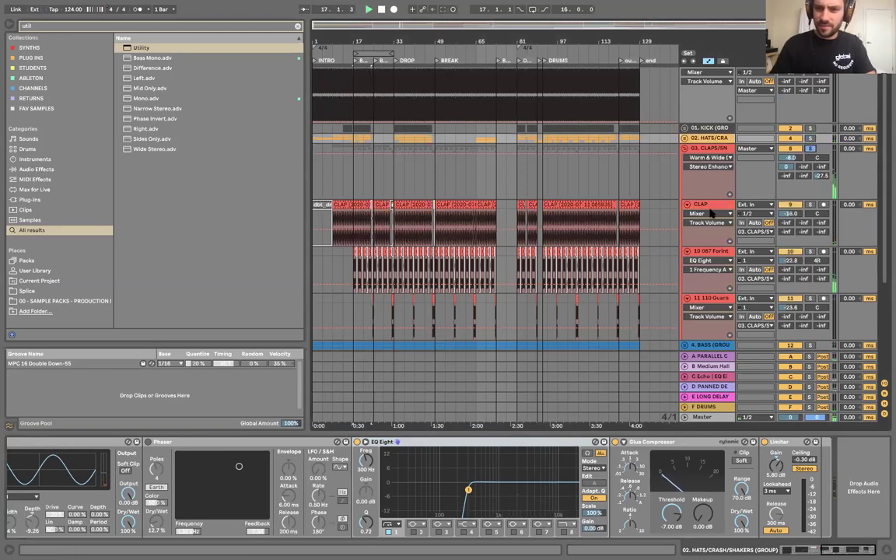
- Examine the devices of the CLAP, 087 Forint Break and 110 Guara tracks inside the claps group while it plays
{"action": "left_click", "coordinate": [711, 204]}
{"action": "left_click", "coordinate": [708, 251]}
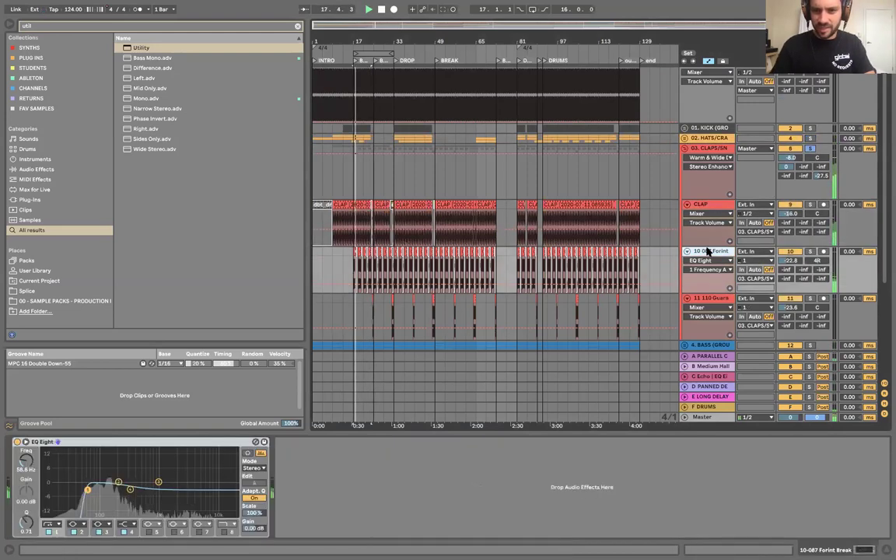
{"action": "left_click", "coordinate": [709, 299]}
{"action": "left_click", "coordinate": [704, 252]}
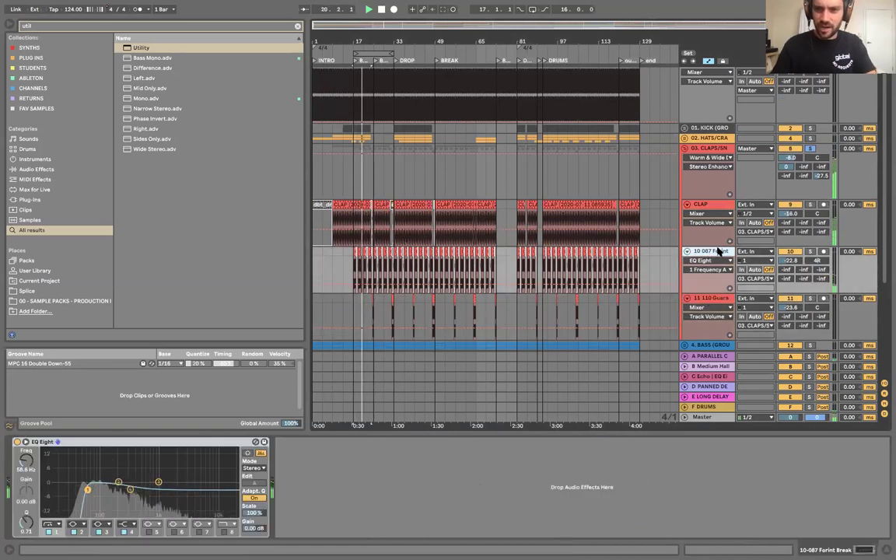
- Examine the device chain of the 03. CLAPS/SNARES group, and play it from bar 17 together with the soloed kick and hats groups
{"action": "left_click", "coordinate": [651, 194]}
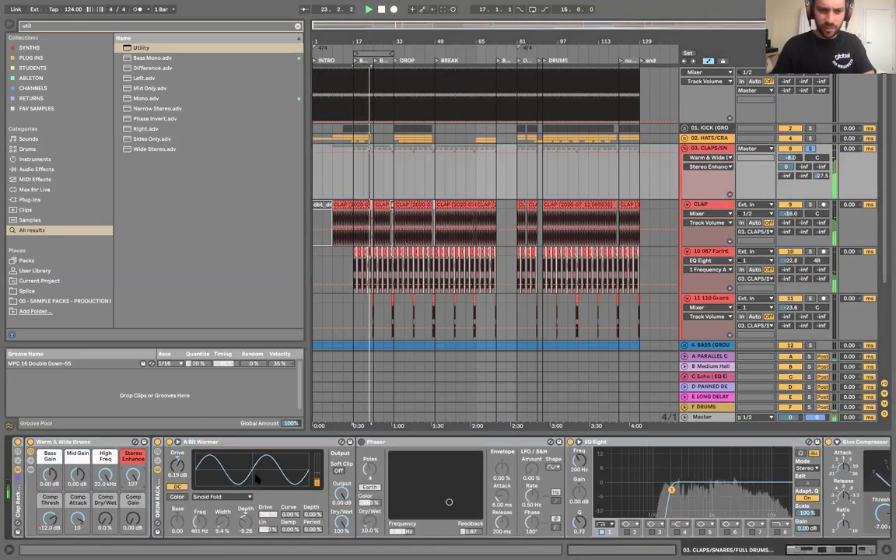
{"action": "scroll", "coordinate": [301, 497], "scroll_direction": "right", "scroll_amount": 10}
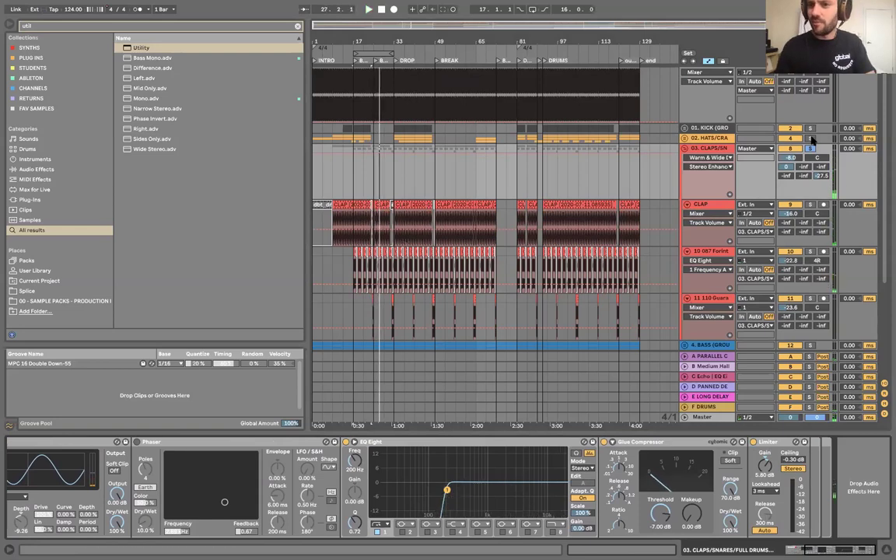
{"action": "key", "text": "space"}
{"action": "key", "text": "space"}
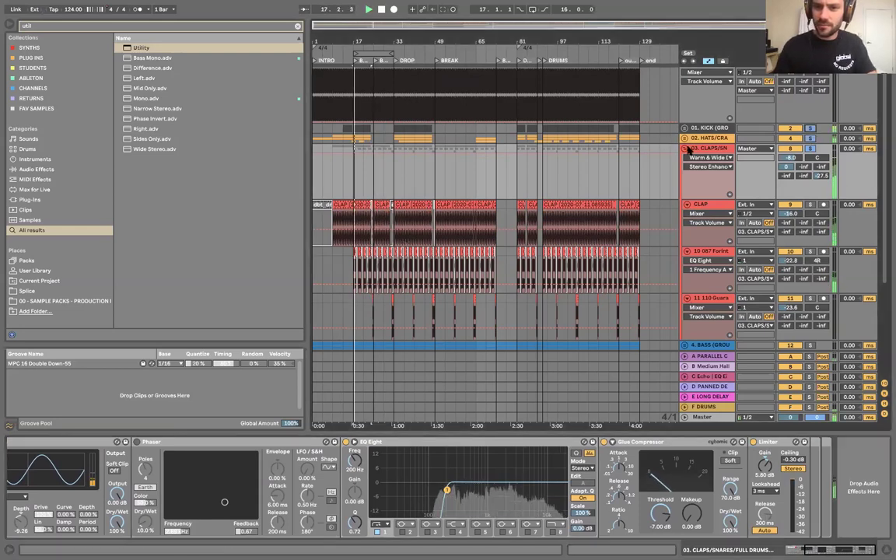
- Fold the 03. CLAPS/SNARES group, and unfold the 4. BASS and 05. VOCAL groups
{"action": "left_click", "coordinate": [685, 148]}
{"action": "left_click", "coordinate": [684, 167]}
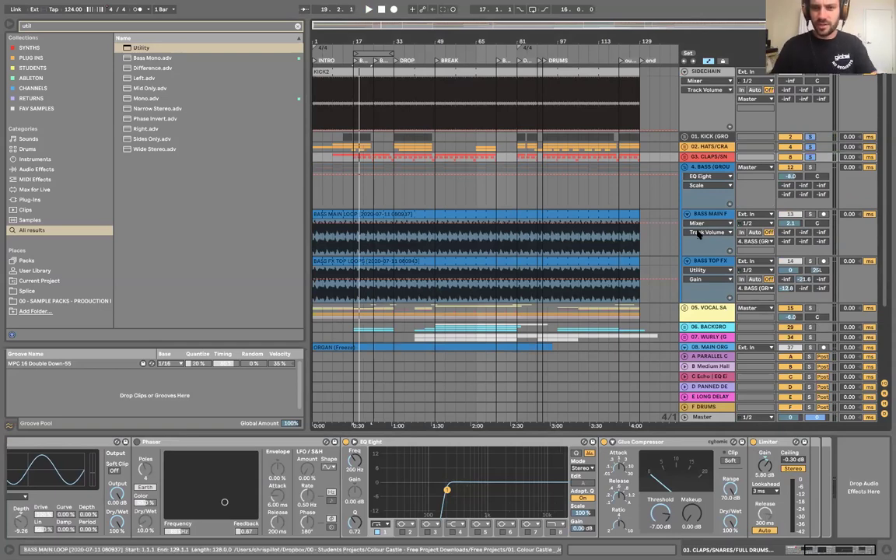
{"action": "scroll", "coordinate": [698, 234], "scroll_direction": "down", "scroll_amount": 2}
{"action": "left_click", "coordinate": [684, 276]}
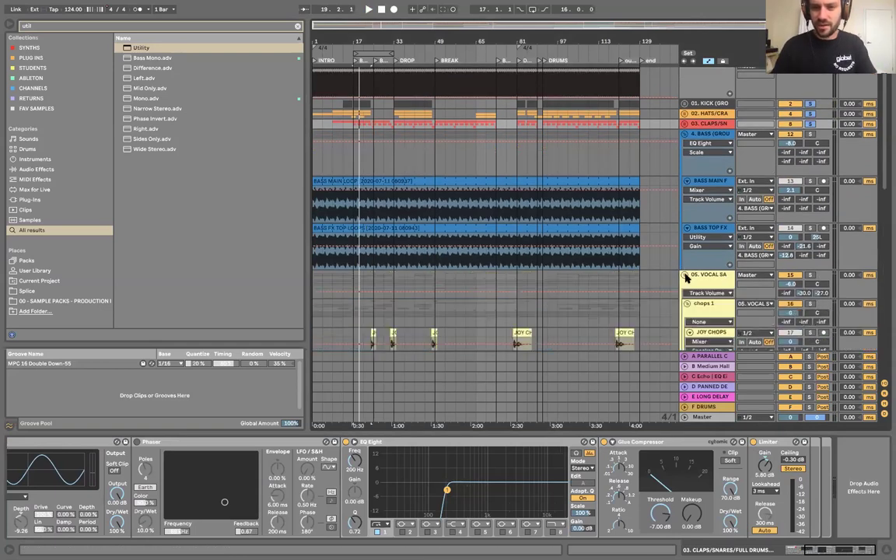
- Move the solo to the 4. BASS group, and play its BASS MAIN FULL track on its own
{"action": "scroll", "coordinate": [778, 195], "scroll_direction": "up", "scroll_amount": 2}
{"action": "left_click", "coordinate": [809, 166]}
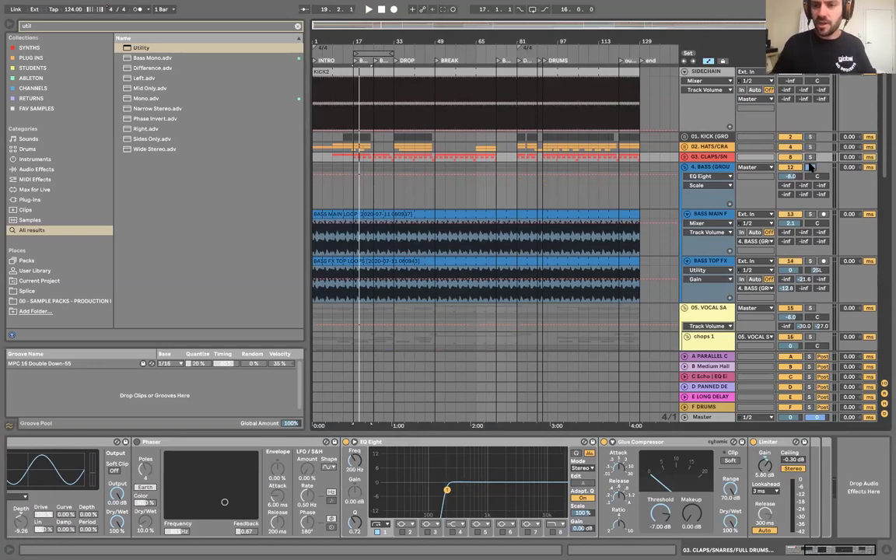
{"action": "left_click", "coordinate": [711, 258]}
{"action": "left_click", "coordinate": [718, 215]}
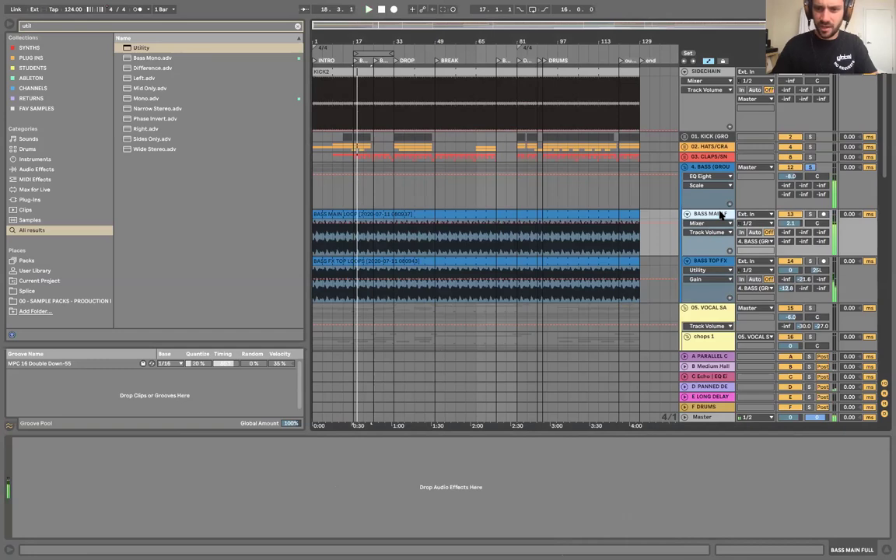
{"action": "left_click", "coordinate": [810, 214]}
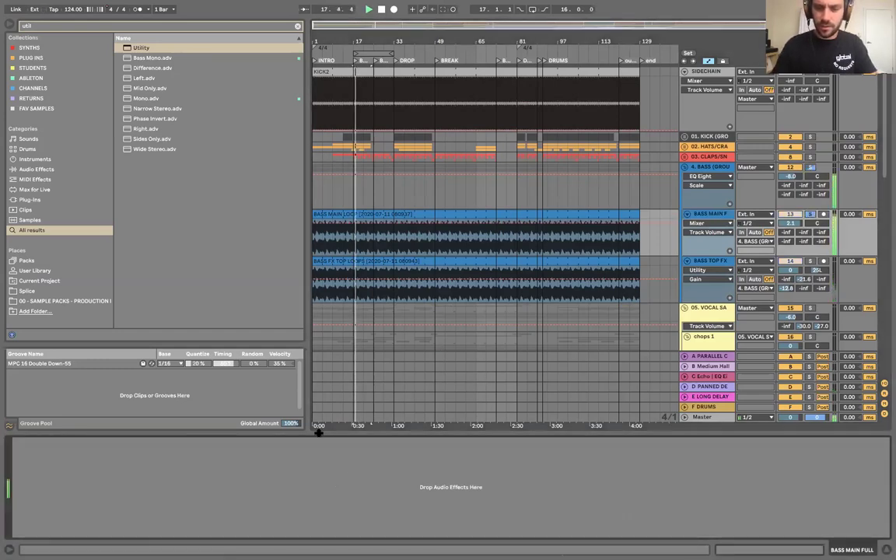
- Play the BASS TOP FX track on its own, and set its send to the Medium Hall return to -24.4 dB
{"action": "left_click", "coordinate": [717, 261]}
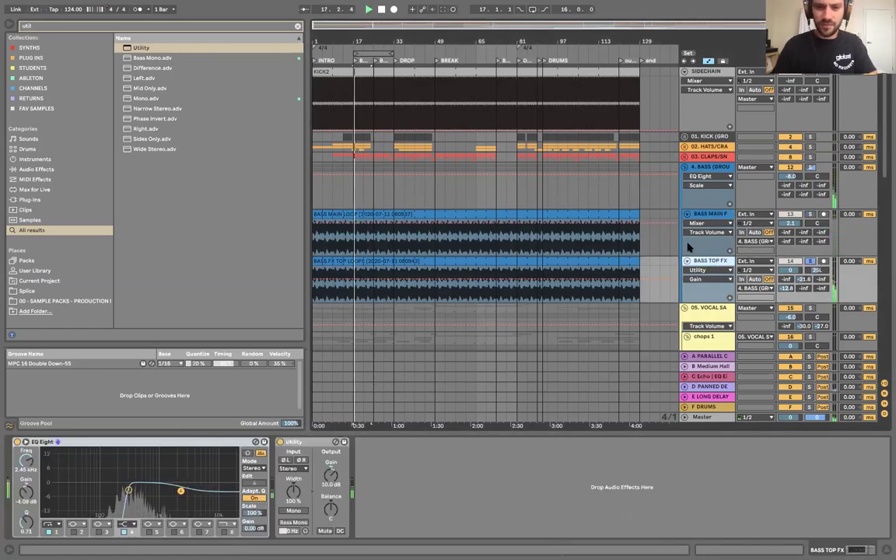
{"action": "left_click", "coordinate": [708, 224]}
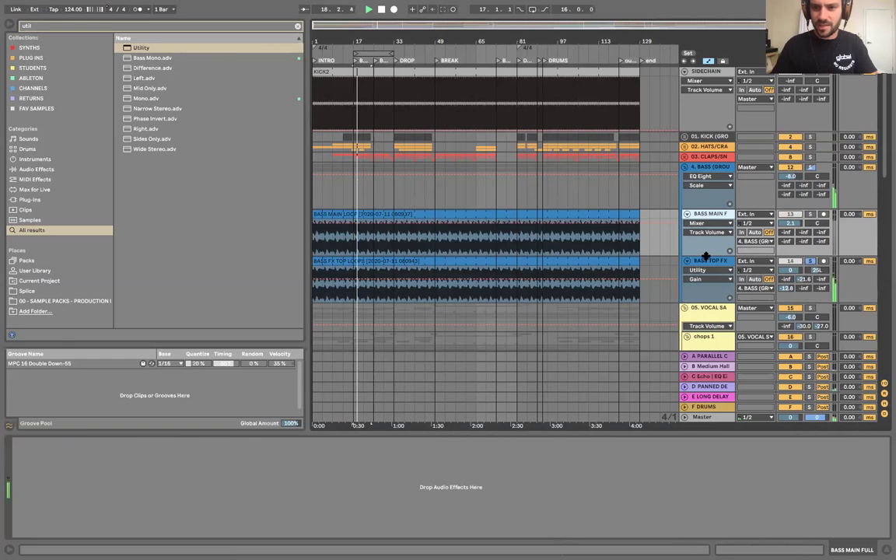
{"action": "left_click", "coordinate": [709, 261]}
{"action": "left_click_drag", "start_coordinate": [804, 279], "coordinate": [804, 283]}
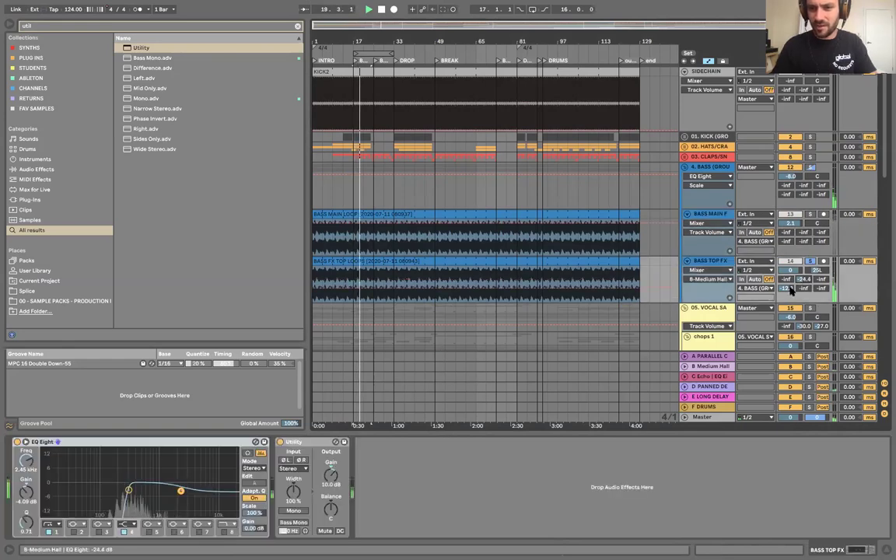
{"action": "left_click", "coordinate": [722, 262]}
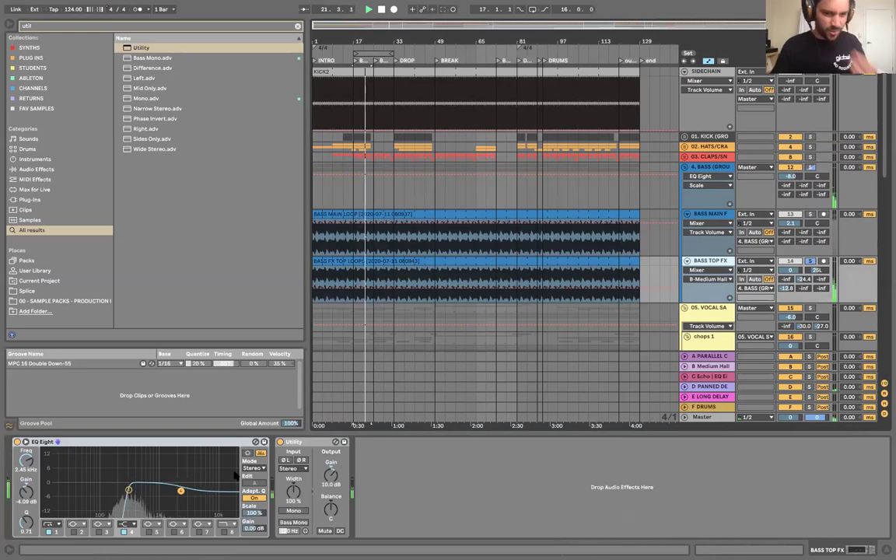
- View the BASS MAIN LOOP clip's waveform, and clear the solo on BASS TOP FX to hear the whole bass group
{"action": "double_click", "coordinate": [500, 259]}
{"action": "left_click", "coordinate": [485, 202]}
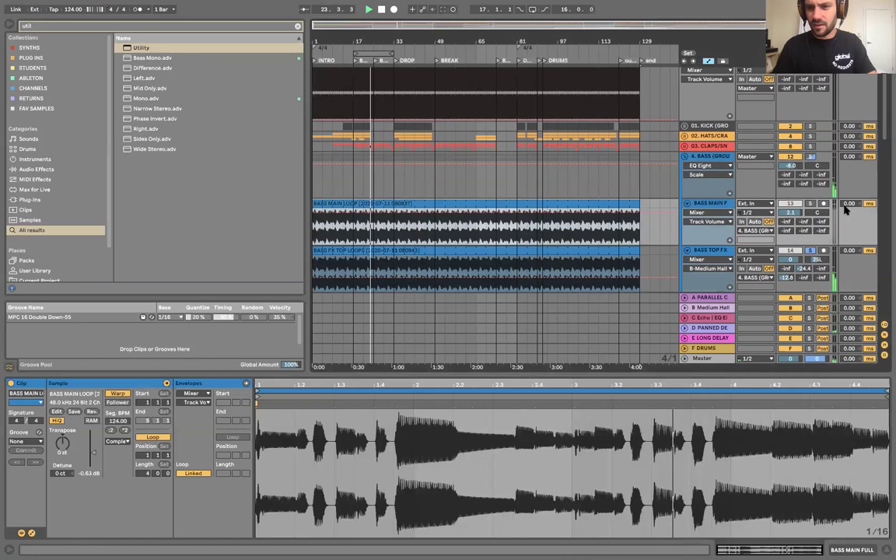
{"action": "left_click", "coordinate": [810, 251], "text": "super"}
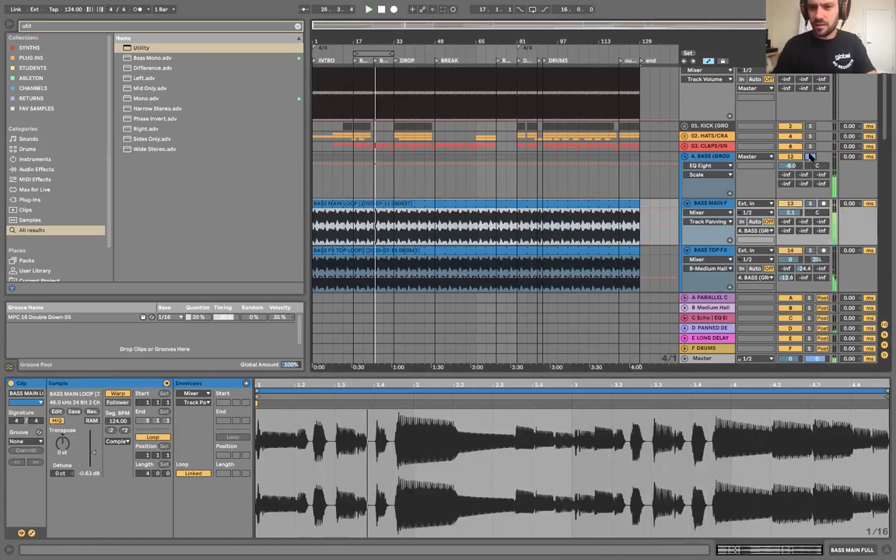
- Raise the Dry/Wet macro of the 4. BASS group's first Dry - Wet Rack to 127, and play from bar 17
{"action": "left_click", "coordinate": [704, 157]}
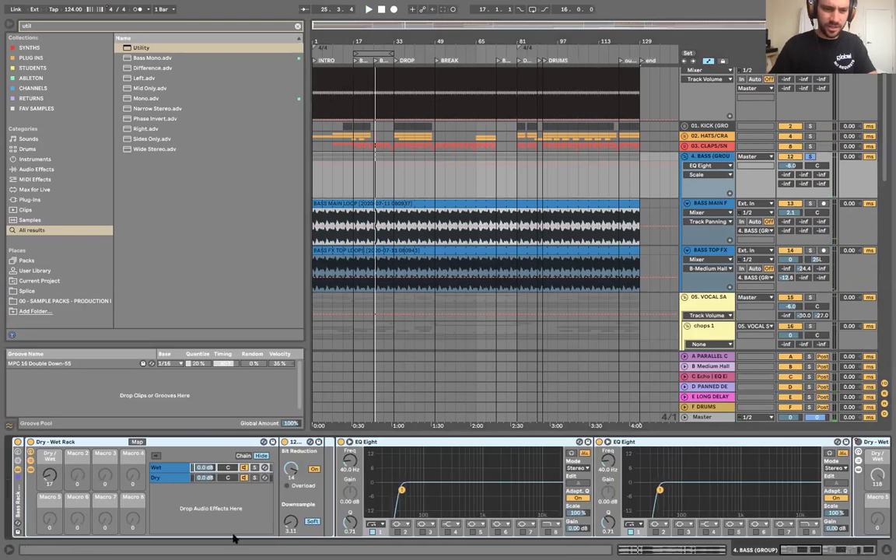
{"action": "left_click", "coordinate": [50, 474]}
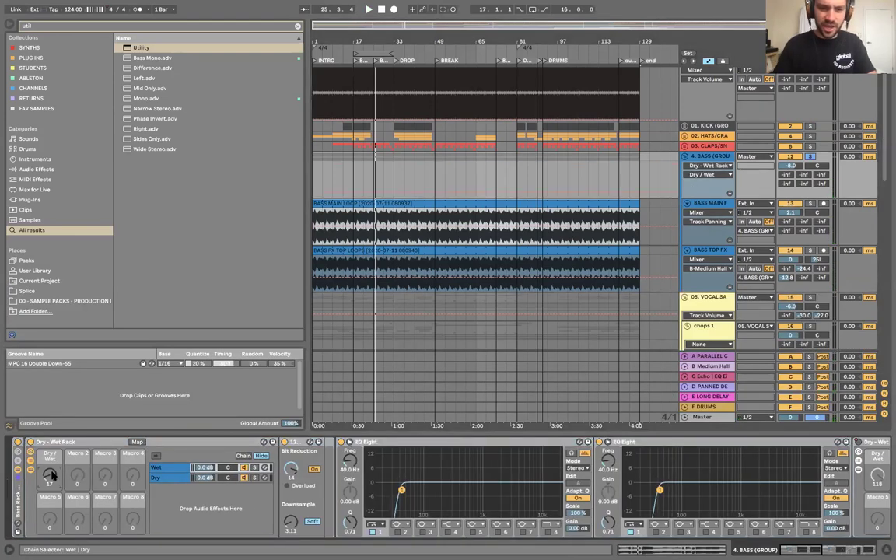
{"action": "key", "text": "space"}
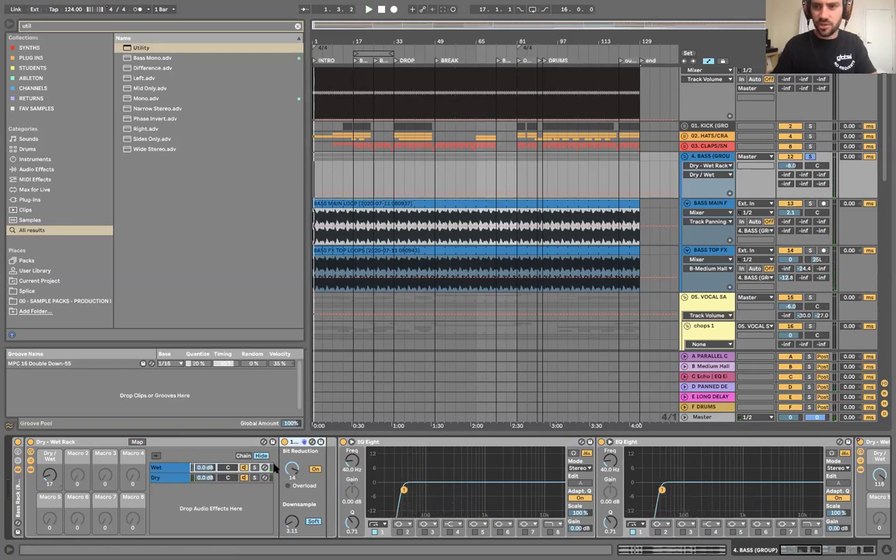
{"action": "left_click", "coordinate": [99, 444]}
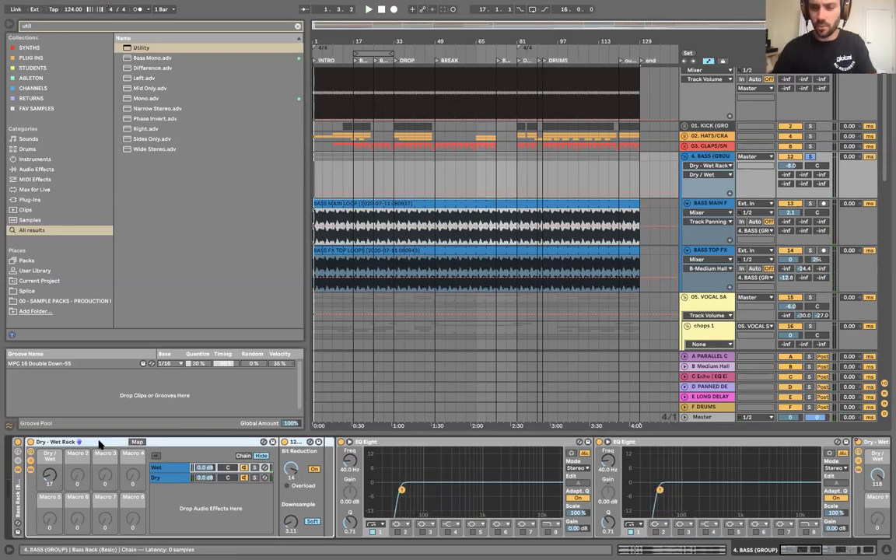
{"action": "left_click_drag", "start_coordinate": [49, 474], "coordinate": [53, 478]}
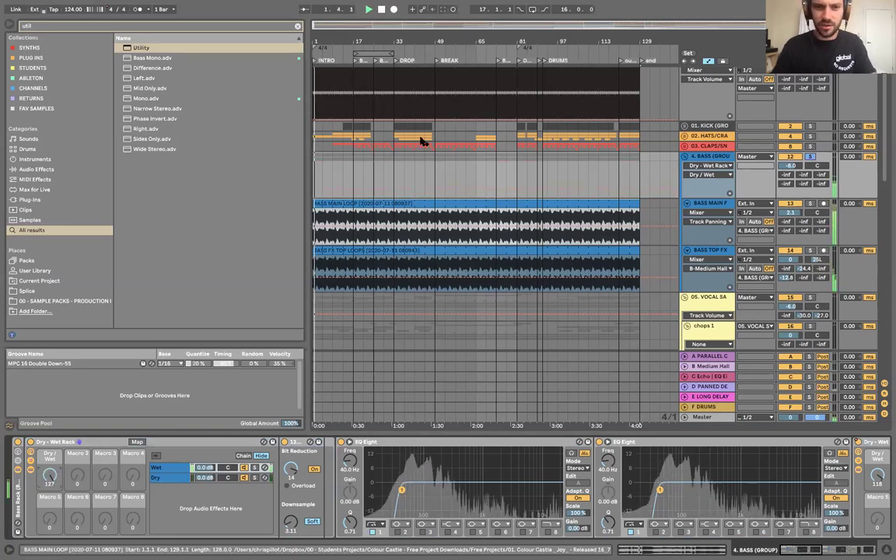
{"action": "left_click", "coordinate": [356, 60]}
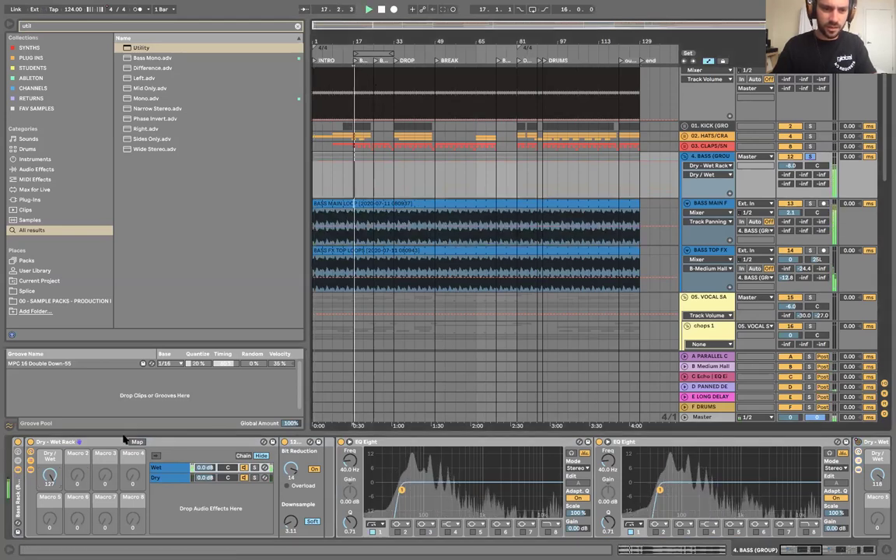
- Loop eight bars from bar 17 on the 4. BASS group, and play the loop
{"action": "left_click_drag", "start_coordinate": [355, 180], "coordinate": [374, 180]}
{"action": "key", "text": "ctrl+l"}
{"action": "key", "text": "space"}
{"action": "left_click", "coordinate": [51, 476]}
{"action": "key", "text": "space"}
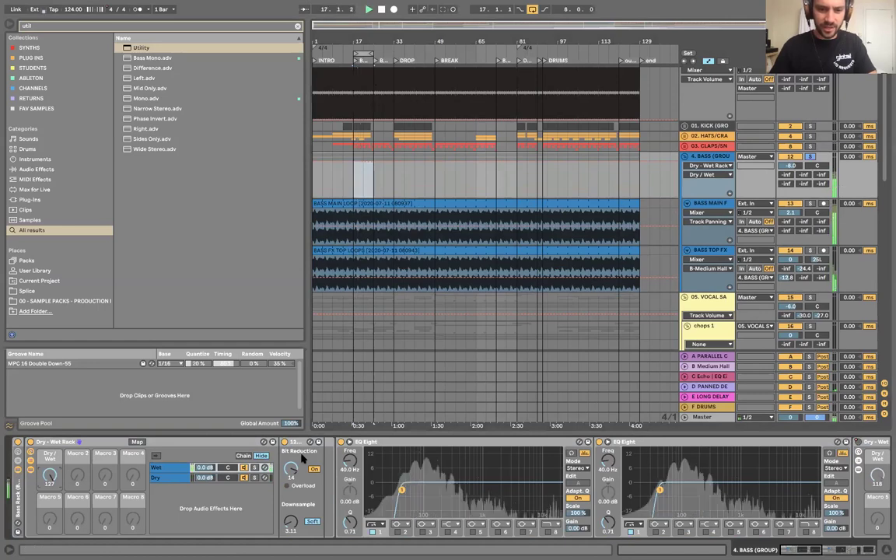
- Set the first Dry - Wet Rack's Bit Reduction to 11 and its Dry/Wet macro to 24
{"action": "left_click", "coordinate": [291, 469]}
{"action": "left_click_drag", "start_coordinate": [50, 475], "coordinate": [50, 540]}
{"action": "key", "text": "space"}
- Colour the Dry/Wet macro of the bass group's first Dry - Wet Rack red
{"action": "right_click", "coordinate": [49, 456]}
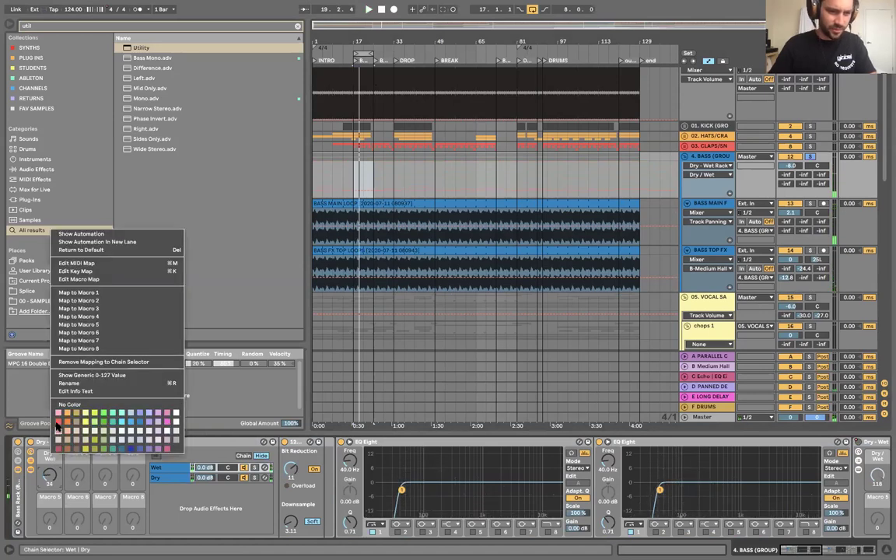
{"action": "left_click", "coordinate": [58, 420]}
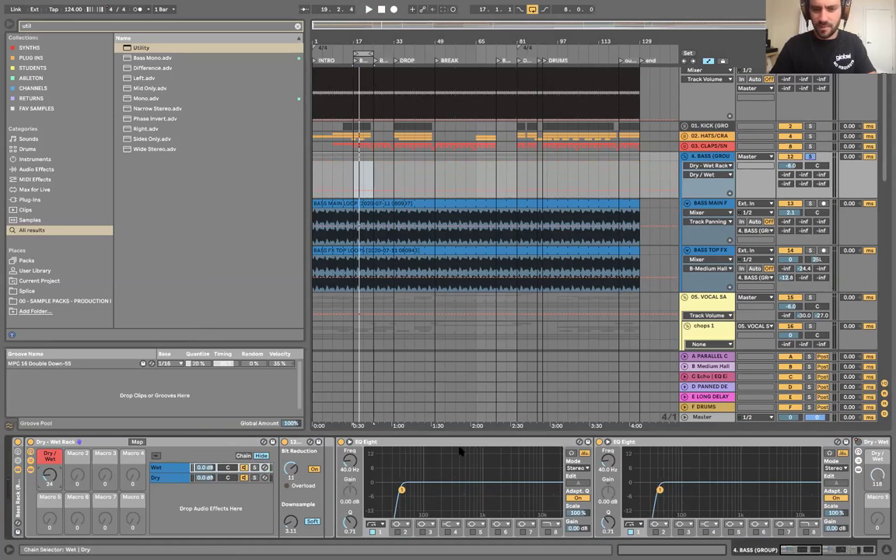
- Examine the bass group's two low-cut EQ Eights and the second Dry - Wet Rack with its EQ Eight, and play from the start
{"action": "left_click", "coordinate": [348, 464]}
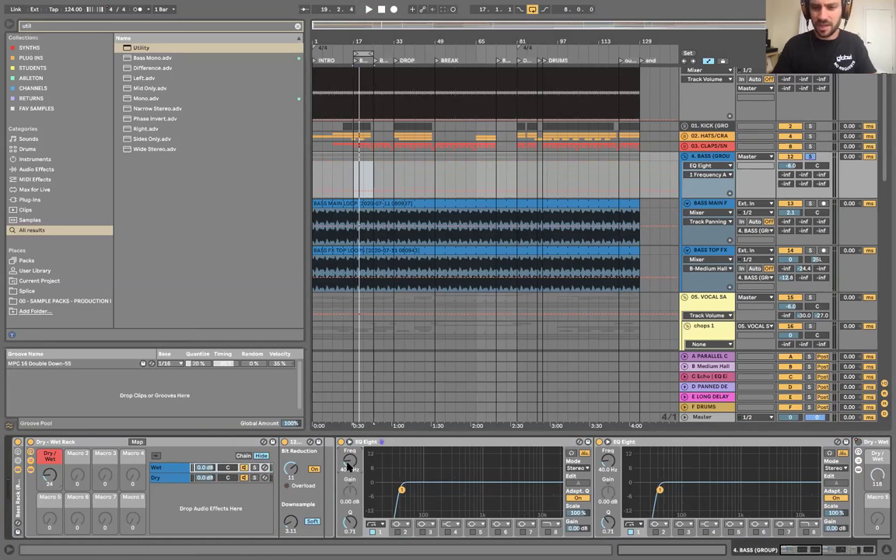
{"action": "scroll", "coordinate": [350, 467], "scroll_direction": "right", "scroll_amount": 5}
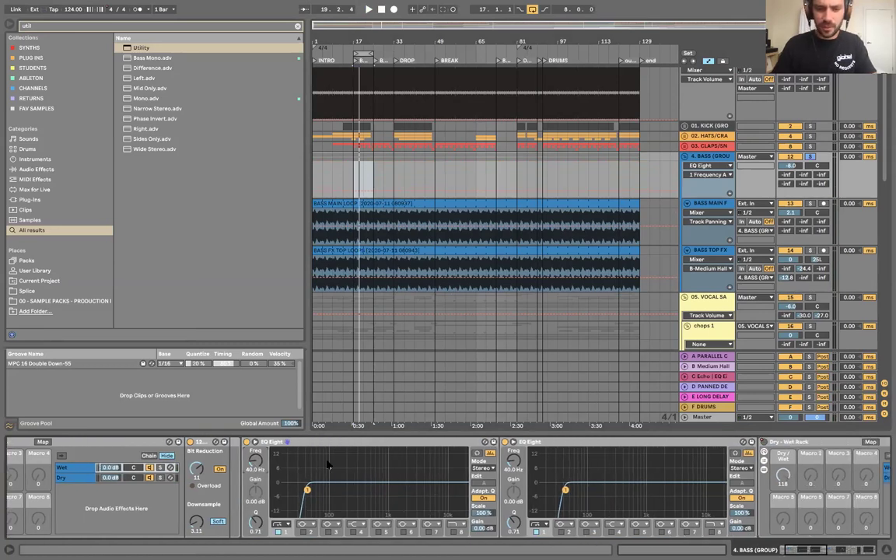
{"action": "scroll", "coordinate": [439, 447], "scroll_direction": "right", "scroll_amount": 4}
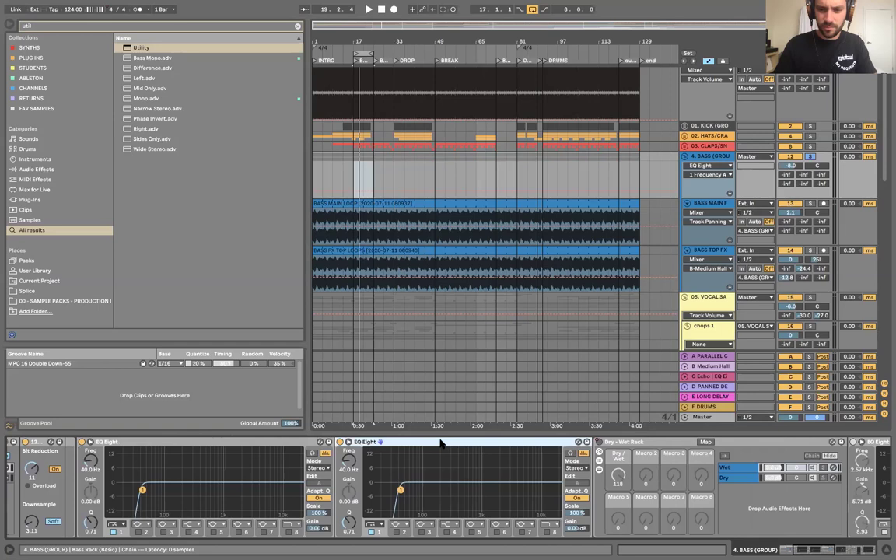
{"action": "scroll", "coordinate": [443, 443], "scroll_direction": "right", "scroll_amount": 6}
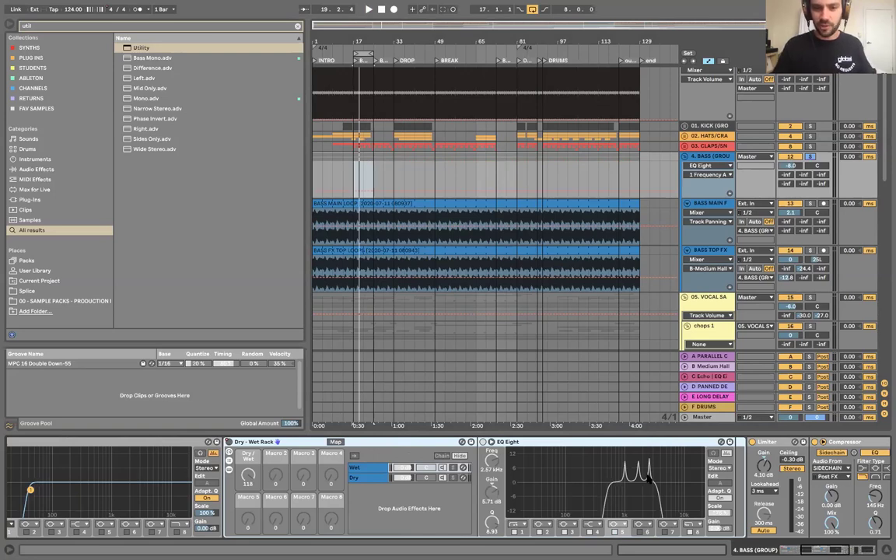
{"action": "left_click", "coordinate": [609, 441]}
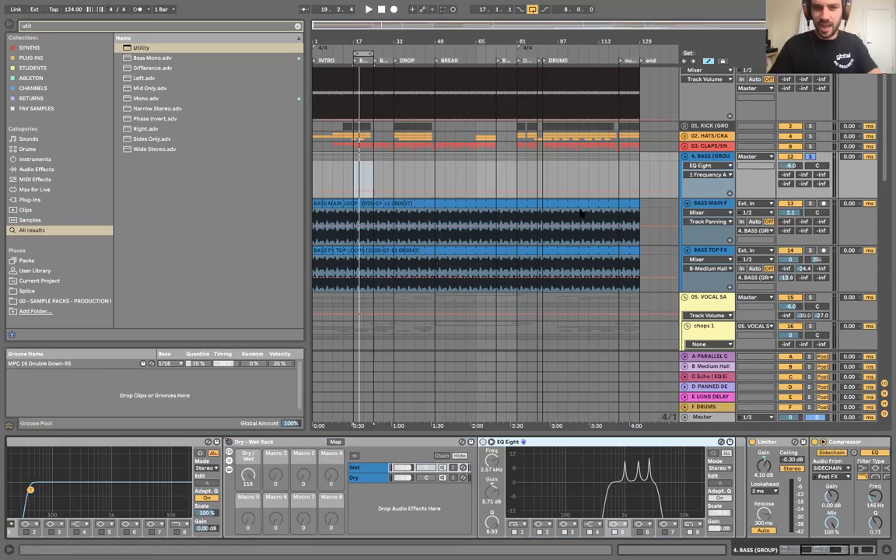
{"action": "key", "text": "space"}
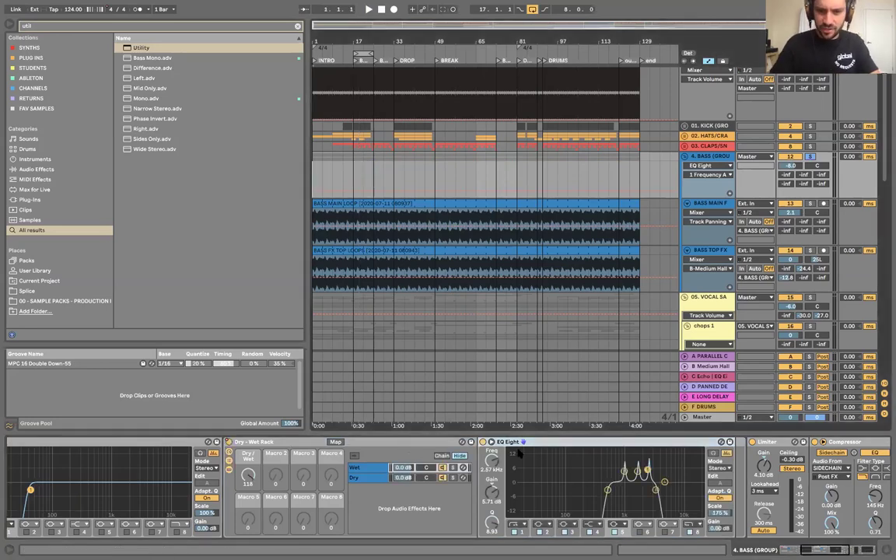
{"action": "key", "text": "space"}
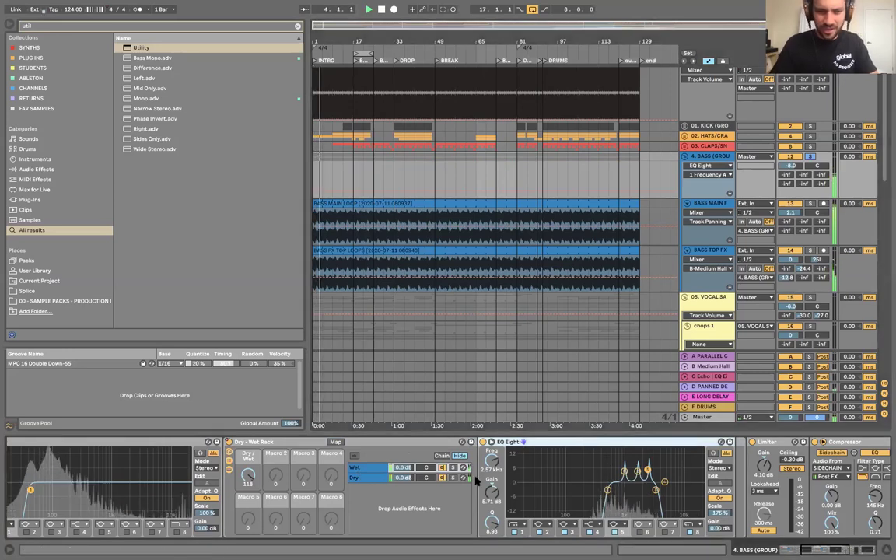
- Show the Device On automation of the bass group's second Dry - Wet Rack, and play on to the section from bar 17
{"action": "left_click", "coordinate": [375, 447]}
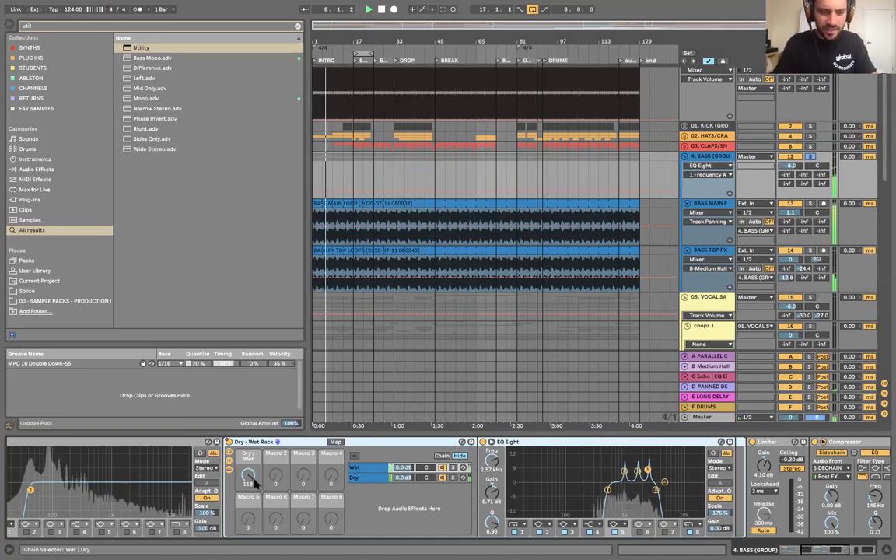
{"action": "right_click", "coordinate": [229, 443]}
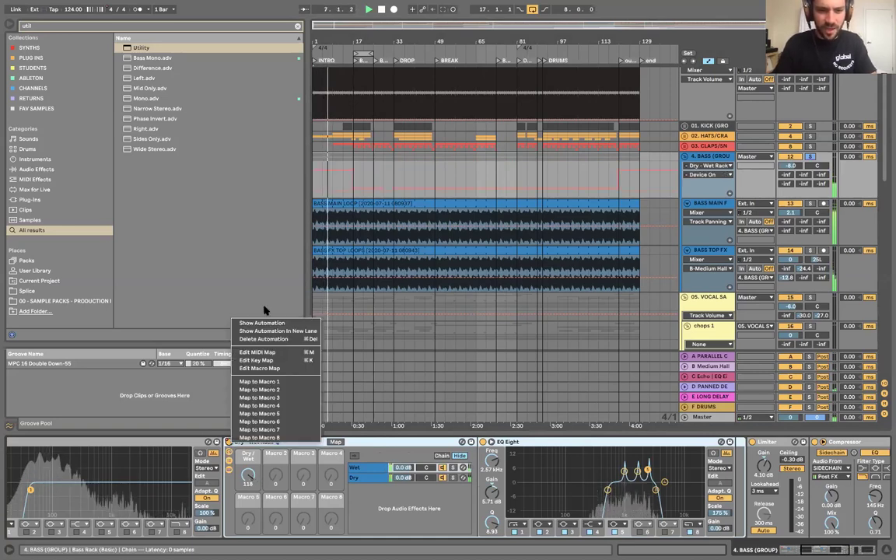
{"action": "left_click", "coordinate": [240, 291]}
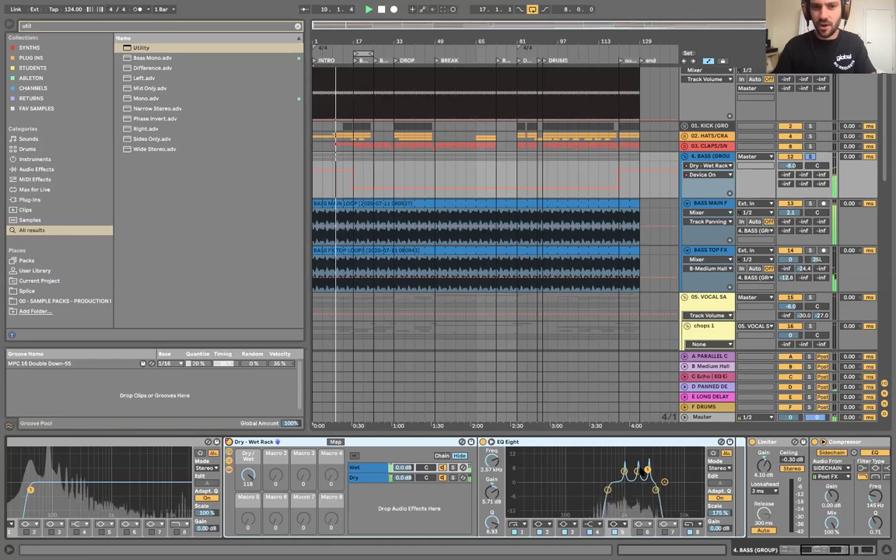
{"action": "left_click", "coordinate": [349, 47]}
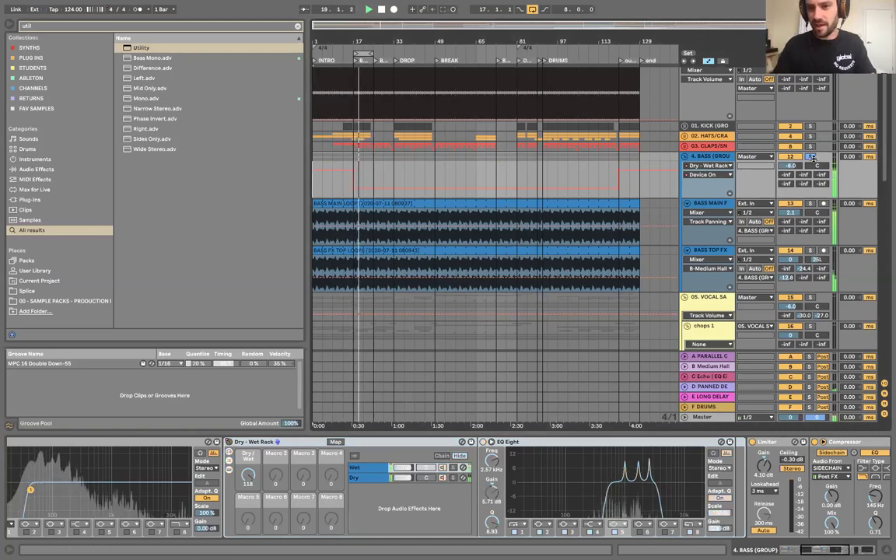
- Clear the solo on the 4. BASS group and fold the group
{"action": "left_click", "coordinate": [811, 157]}
{"action": "key", "text": "space"}
{"action": "left_click", "coordinate": [685, 157]}
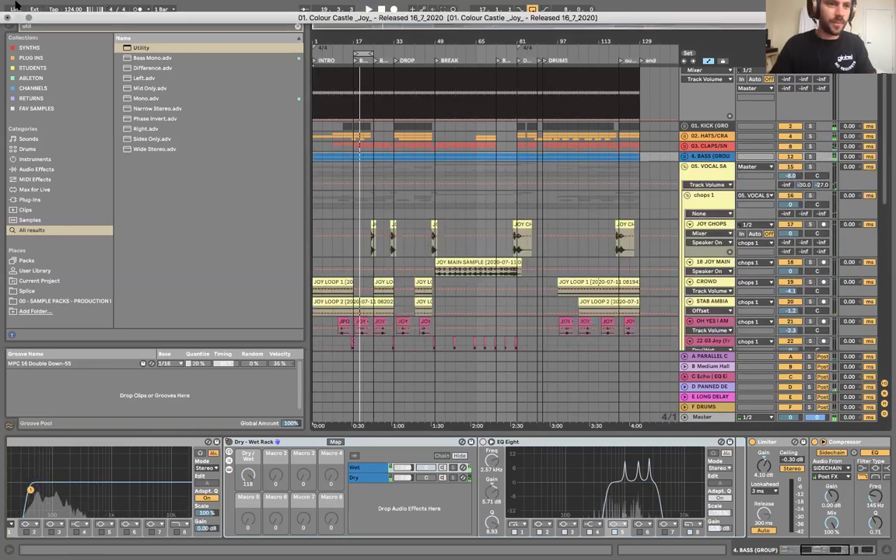
- Show the device chain of the 05. VOCAL SAMPLER group and play the arrangement from about bar 11
{"action": "left_click", "coordinate": [44, 5]}
{"action": "left_click", "coordinate": [55, 35]}
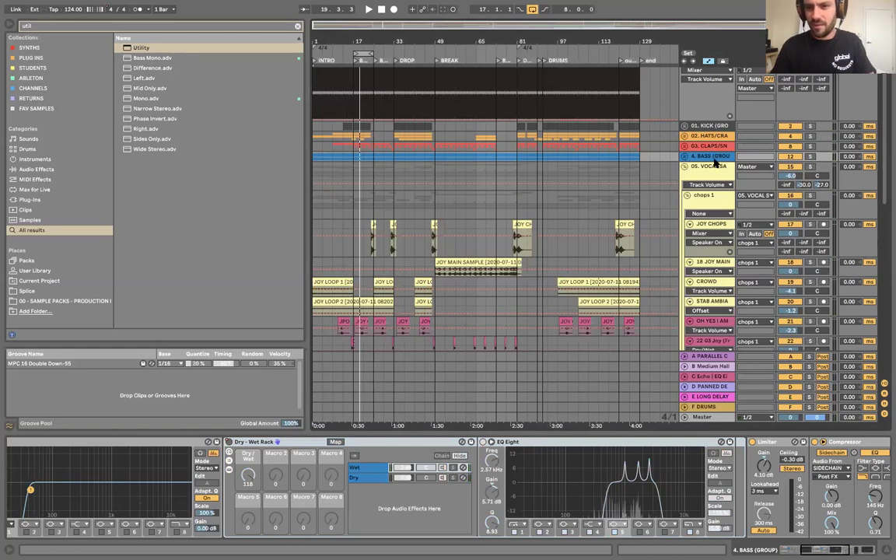
{"action": "left_click", "coordinate": [706, 168]}
{"action": "scroll", "coordinate": [705, 170], "scroll_direction": "down", "scroll_amount": 4}
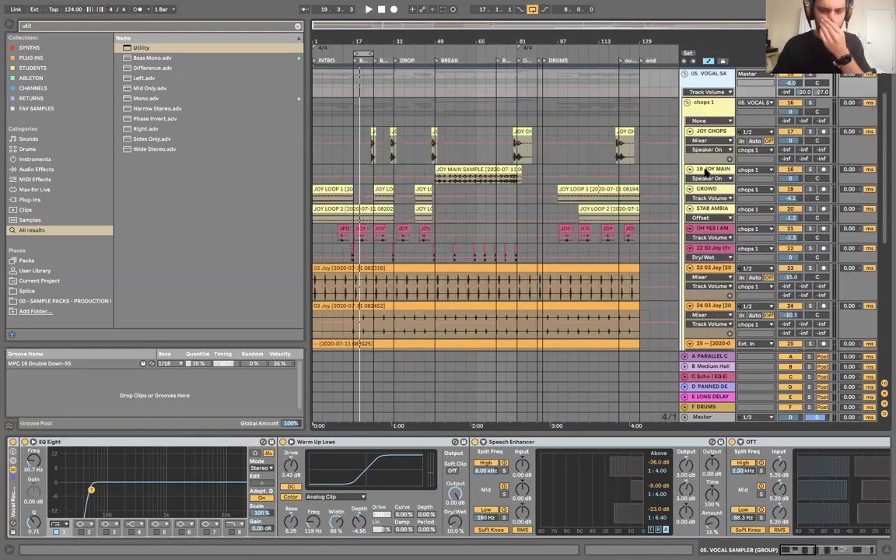
{"action": "left_click", "coordinate": [338, 61]}
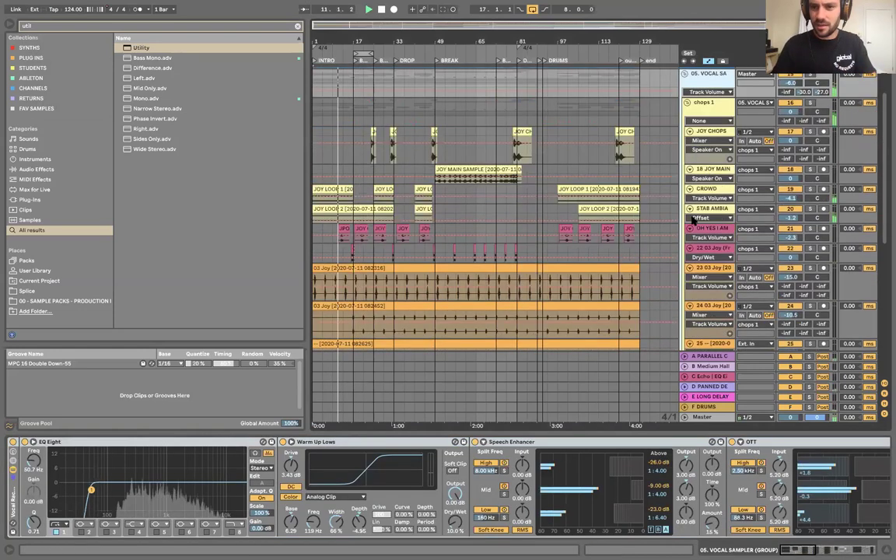
- Solo the 05. VOCAL SAMPLER group, make its track taller, and stop playback with Warm Up Lows selected
{"action": "scroll", "coordinate": [694, 219], "scroll_direction": "up", "scroll_amount": 3}
{"action": "left_click", "coordinate": [810, 131]}
{"action": "scroll", "coordinate": [777, 140], "scroll_direction": "down", "scroll_amount": 1}
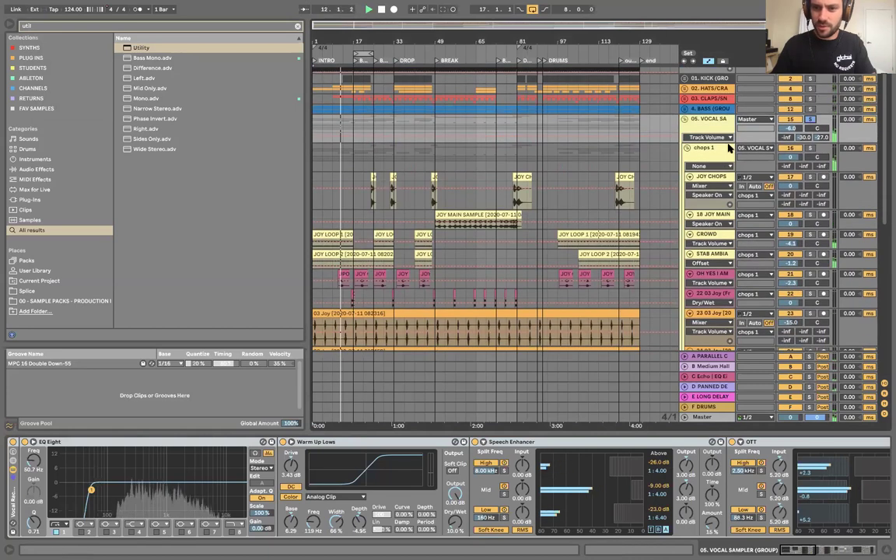
{"action": "left_click_drag", "start_coordinate": [729, 143], "coordinate": [729, 178]}
{"action": "key", "text": "space"}
{"action": "left_click", "coordinate": [374, 441]}
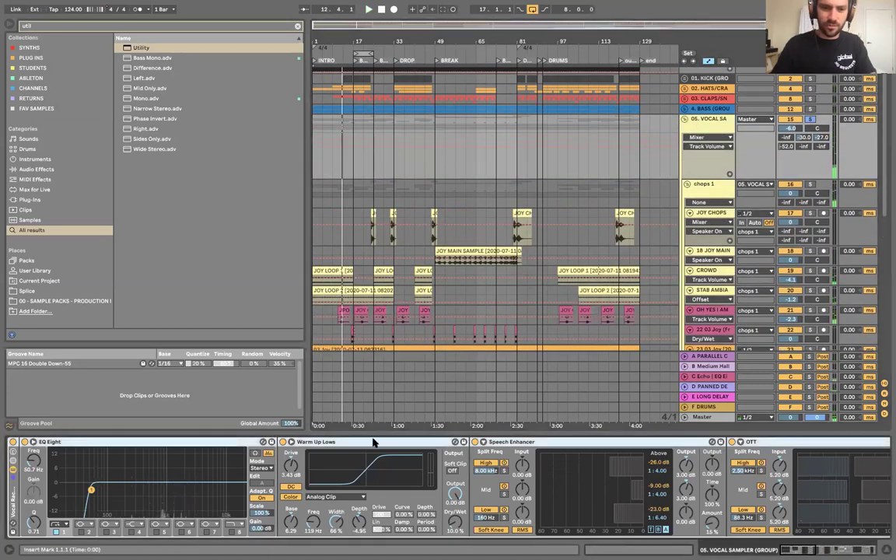
- Examine the vocal group's EQ Eight, Warm Up Lows, Speech Enhancer, OTT and Multiband Dynamics, including the Speech Enhancer's Amount
{"action": "scroll", "coordinate": [372, 442], "scroll_direction": "down", "scroll_amount": 5}
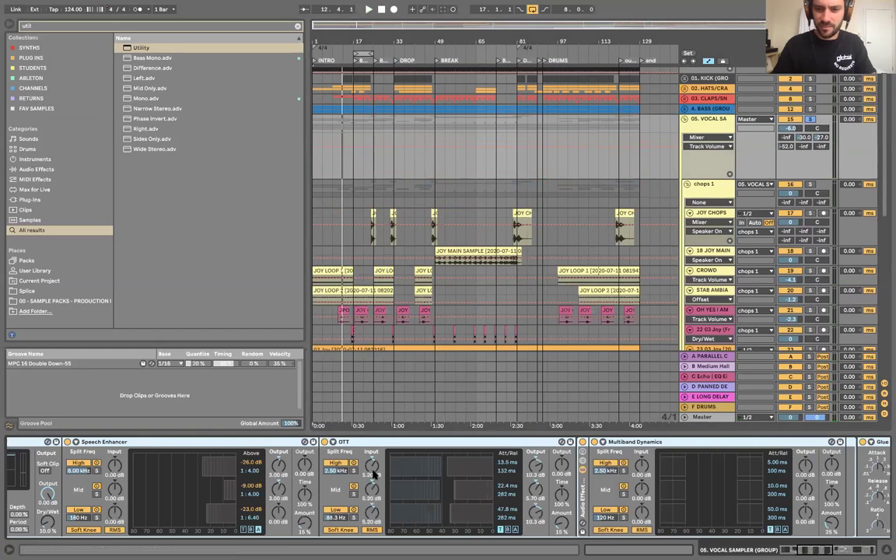
{"action": "scroll", "coordinate": [373, 467], "scroll_direction": "down", "scroll_amount": 5}
{"action": "scroll", "coordinate": [375, 472], "scroll_direction": "up", "scroll_amount": 8}
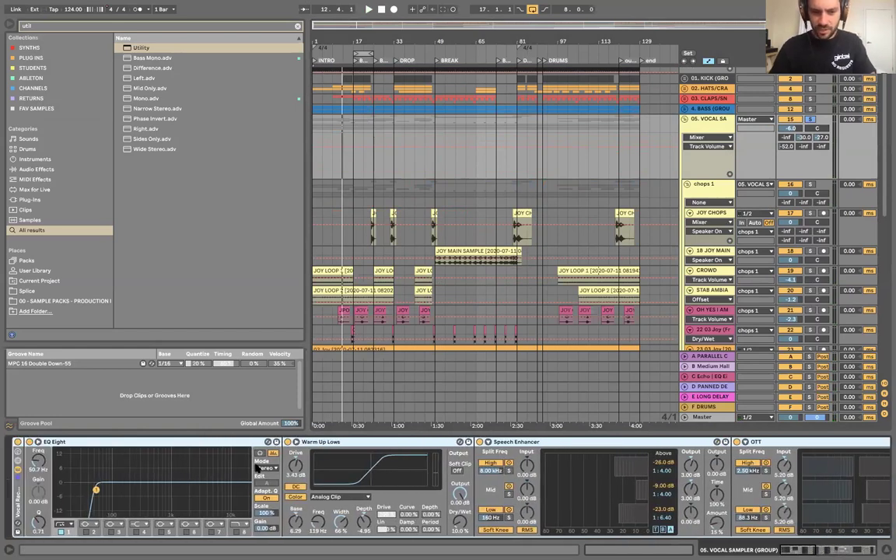
{"action": "scroll", "coordinate": [260, 466], "scroll_direction": "down", "scroll_amount": 1}
{"action": "left_click", "coordinate": [693, 521]}
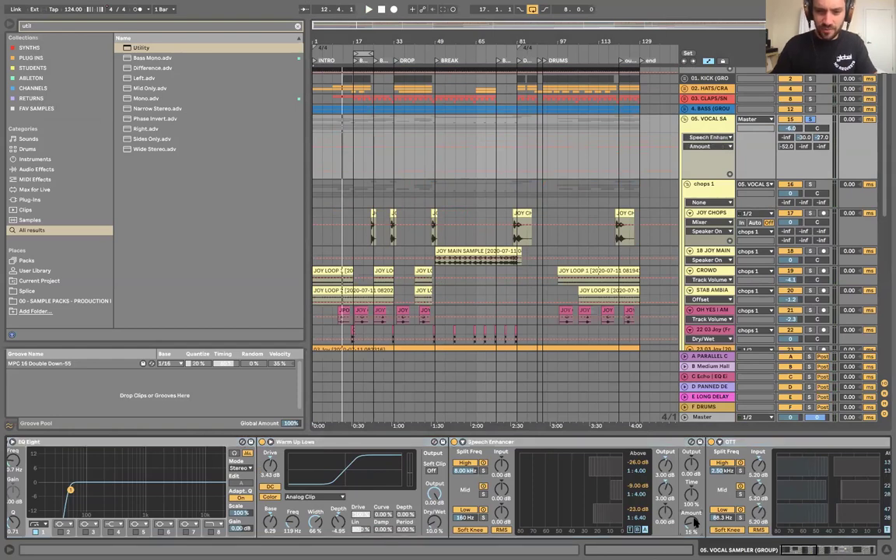
{"action": "left_click", "coordinate": [273, 448]}
{"action": "scroll", "coordinate": [363, 474], "scroll_direction": "right", "scroll_amount": 5}
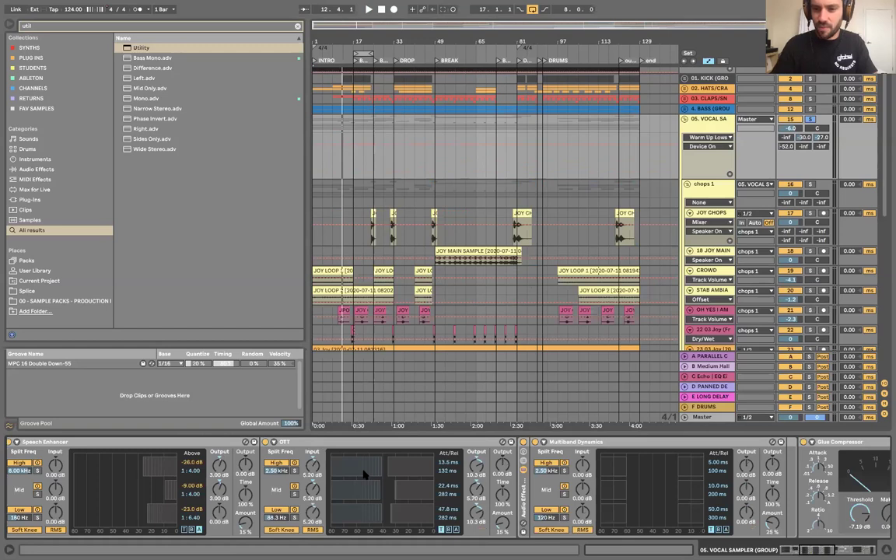
{"action": "scroll", "coordinate": [363, 474], "scroll_direction": "right", "scroll_amount": 3}
- Examine the vocal group's Glue Compressor and BITCRUSH rack, and show the rack's Dry / Wet automation
{"action": "scroll", "coordinate": [366, 475], "scroll_direction": "right", "scroll_amount": 8}
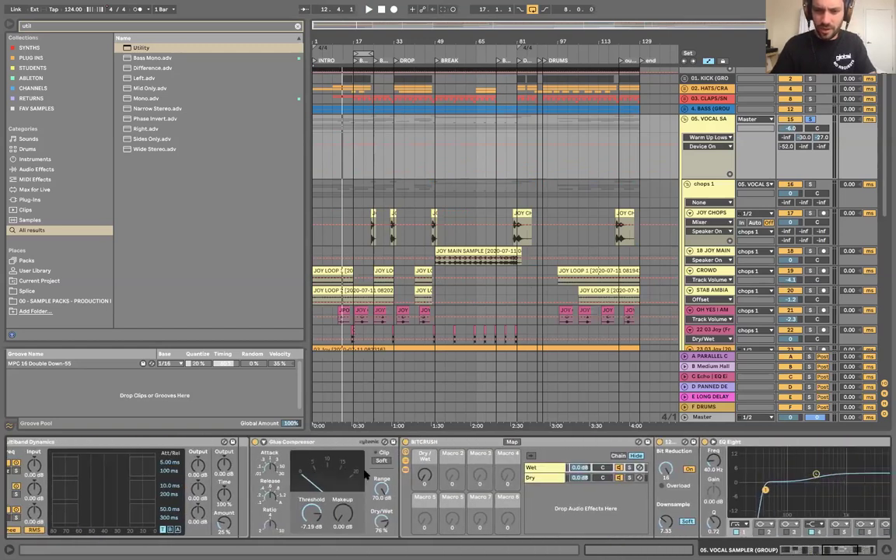
{"action": "scroll", "coordinate": [455, 487], "scroll_direction": "right", "scroll_amount": 2}
{"action": "scroll", "coordinate": [402, 442], "scroll_direction": "right", "scroll_amount": 5}
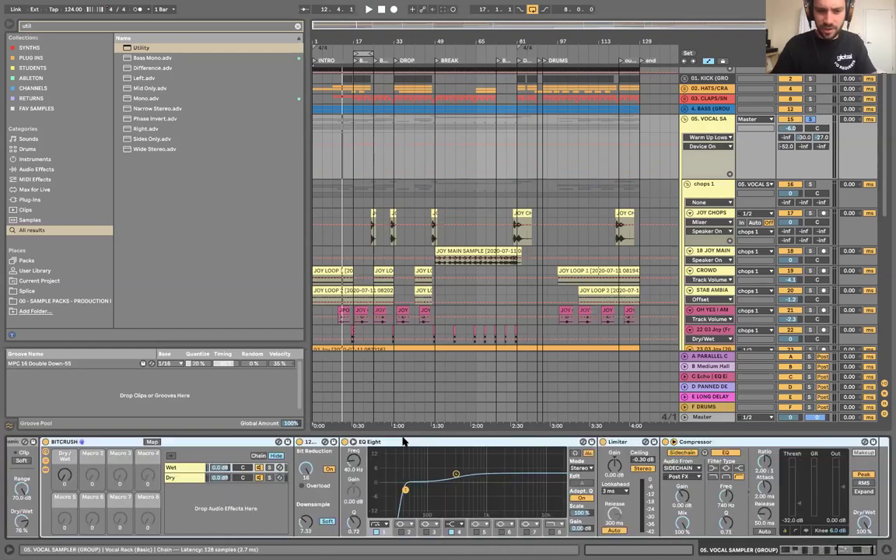
{"action": "left_click", "coordinate": [65, 475]}
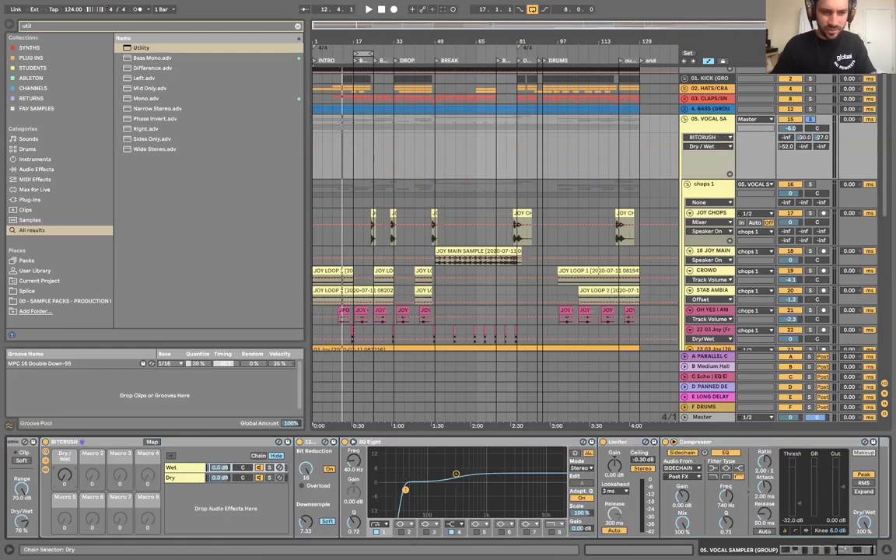
{"action": "scroll", "coordinate": [88, 475], "scroll_direction": "right", "scroll_amount": 2}
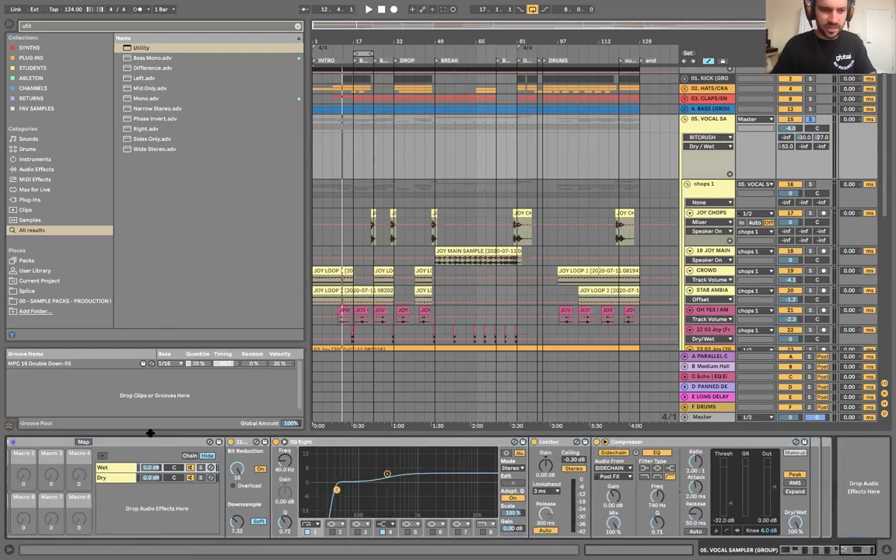
{"action": "scroll", "coordinate": [150, 444], "scroll_direction": "left", "scroll_amount": 6}
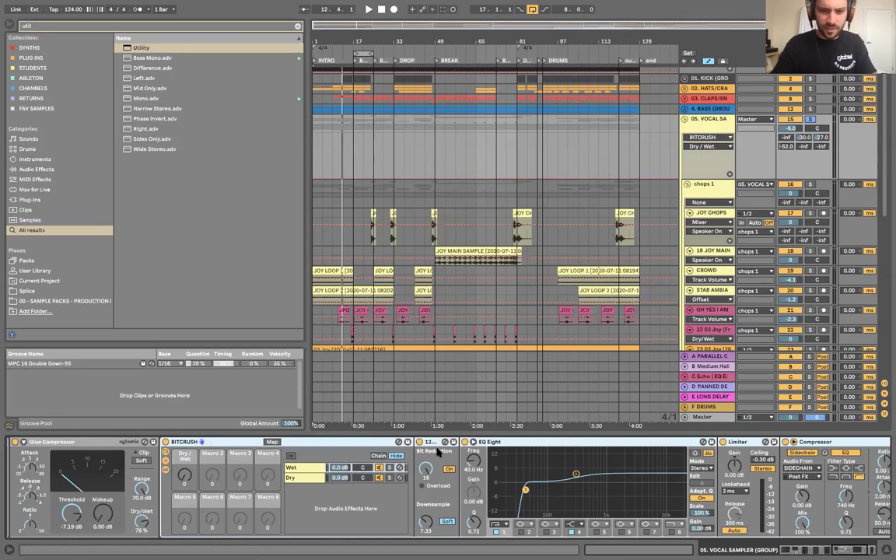
- Examine the EQ Eight, Limiter and sidechained Compressor that end the vocal group's chain
{"action": "scroll", "coordinate": [439, 451], "scroll_direction": "right", "scroll_amount": 3}
{"action": "left_click", "coordinate": [499, 445]}
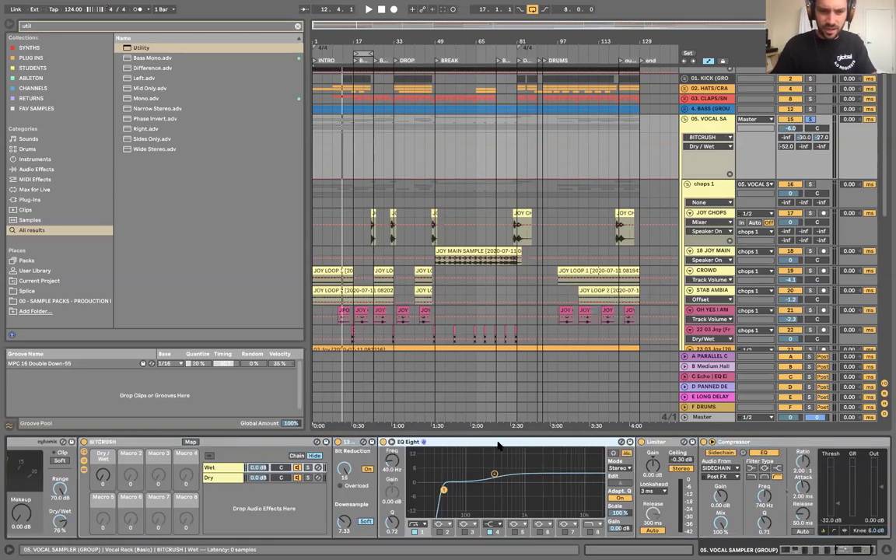
{"action": "scroll", "coordinate": [498, 446], "scroll_direction": "right", "scroll_amount": 3}
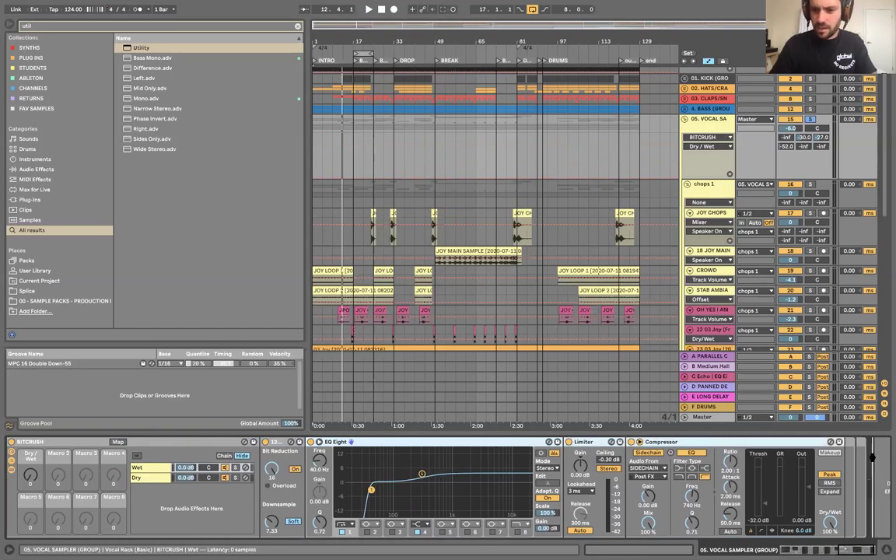
{"action": "left_click_drag", "start_coordinate": [872, 455], "coordinate": [872, 456]}
{"action": "scroll", "coordinate": [843, 460], "scroll_direction": "right", "scroll_amount": 2}
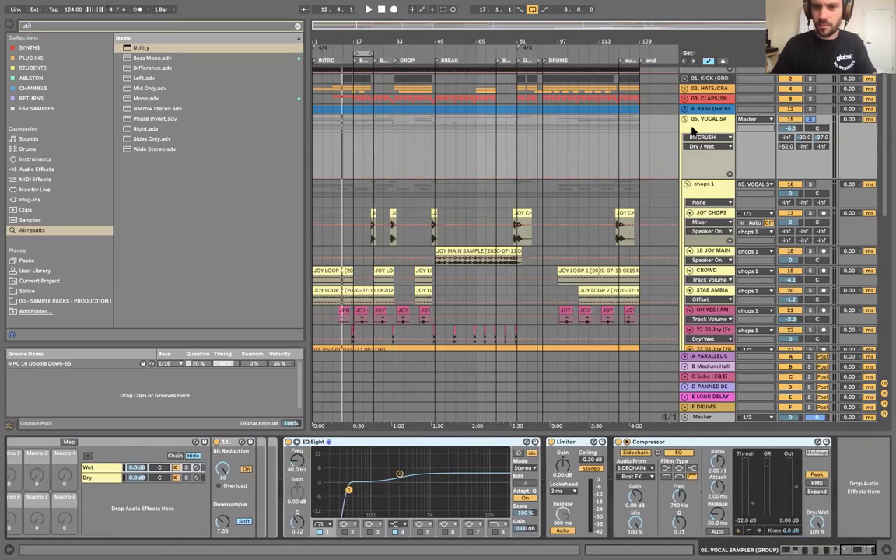
- Fold the 05. VOCAL SAMPLER group and compare its sidechained Compressor with the one on the 4. BASS group
{"action": "left_click", "coordinate": [684, 119]}
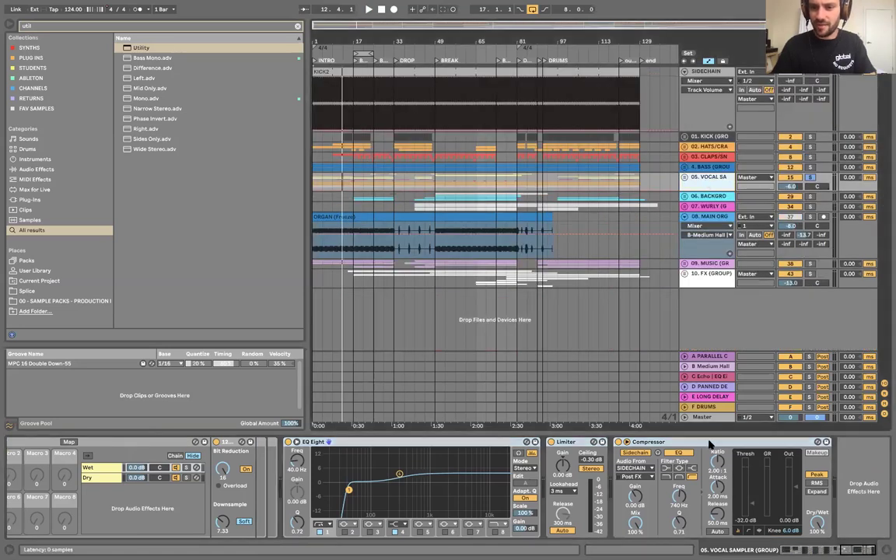
{"action": "left_click", "coordinate": [691, 443]}
{"action": "left_click", "coordinate": [704, 169]}
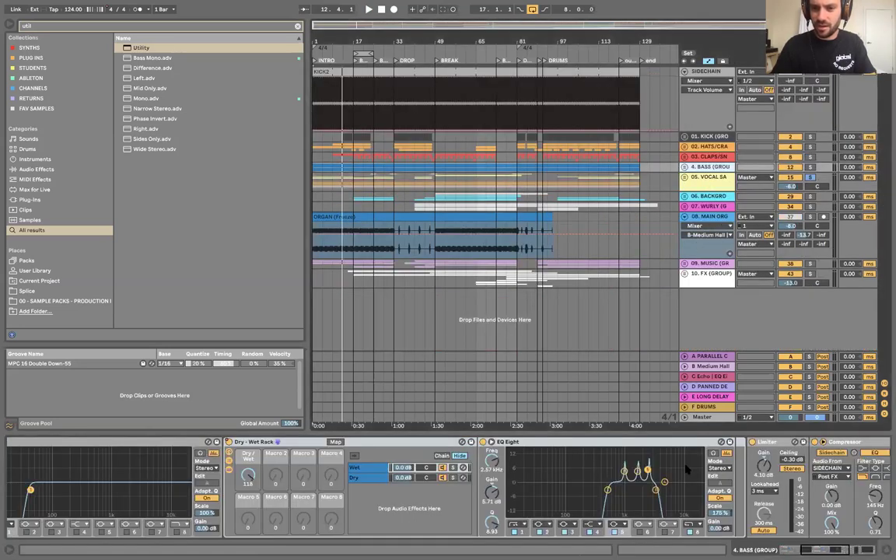
{"action": "scroll", "coordinate": [436, 475], "scroll_direction": "right", "scroll_amount": 3}
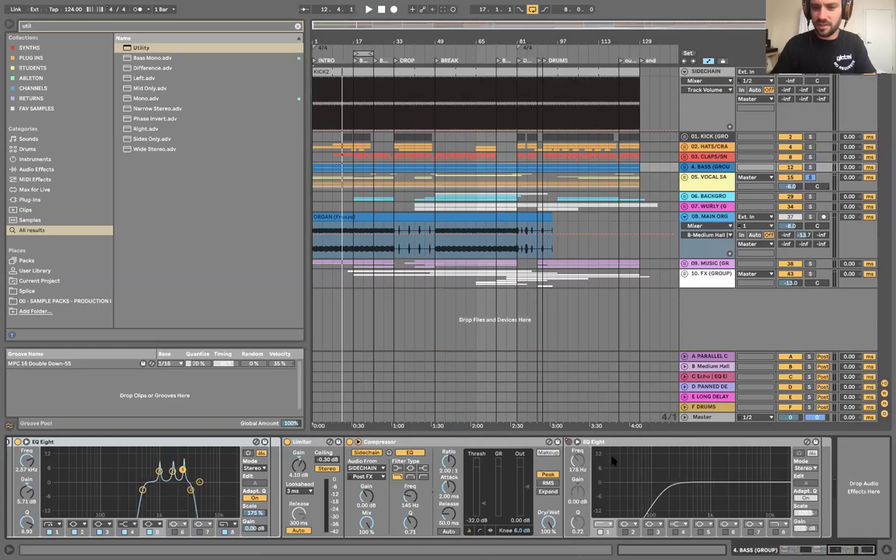
- Unfold the 06. BACKGROUND and 05. VOCAL SAMPLER groups, and show the EQ Eight on the chops 1 subgroup
{"action": "left_click", "coordinate": [685, 197]}
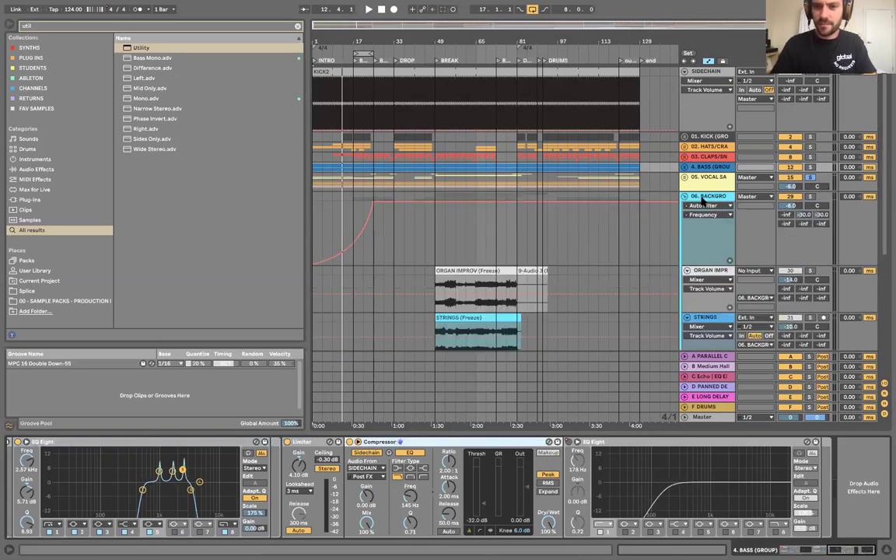
{"action": "left_click", "coordinate": [703, 197]}
{"action": "left_click", "coordinate": [685, 177]}
{"action": "left_click", "coordinate": [704, 249]}
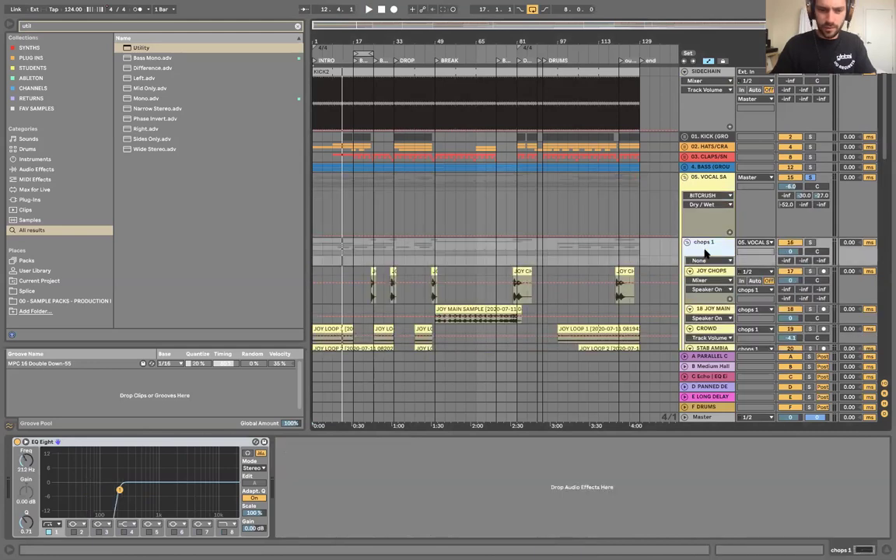
- Examine the devices on the vocal tracks from JOY CHOPS through JOY MAIN SAMPLE, CROWD and STAB AMBIANCE to OH YES I AM
{"action": "scroll", "coordinate": [705, 250], "scroll_direction": "down", "scroll_amount": 2}
{"action": "key", "text": "Down"}
{"action": "key", "text": "Down"}
{"action": "key", "text": "Down"}
{"action": "key", "text": "Down"}
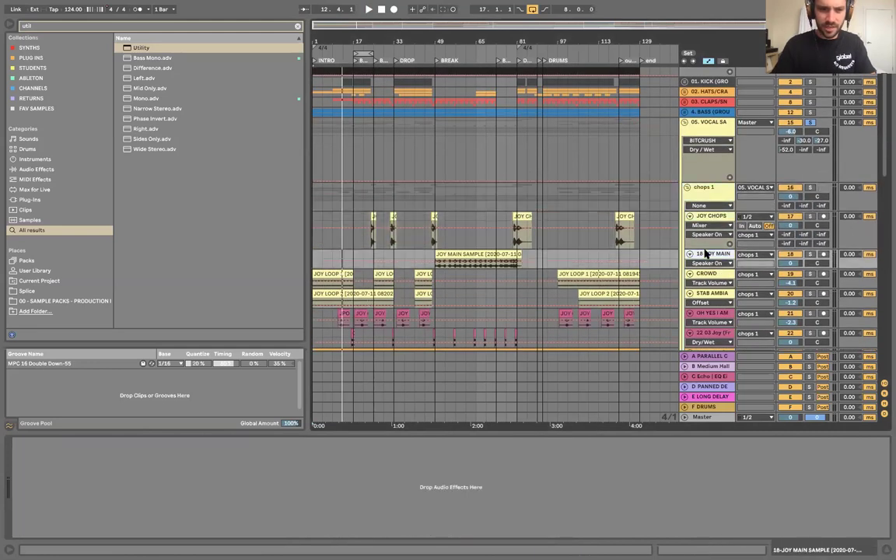
{"action": "key", "text": "Up"}
{"action": "scroll", "coordinate": [705, 253], "scroll_direction": "down", "scroll_amount": 3}
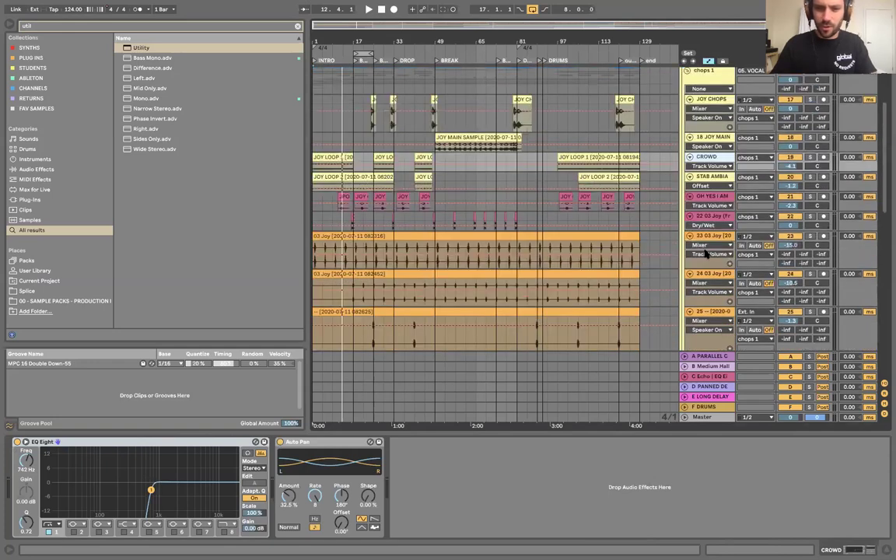
{"action": "key", "text": "Down"}
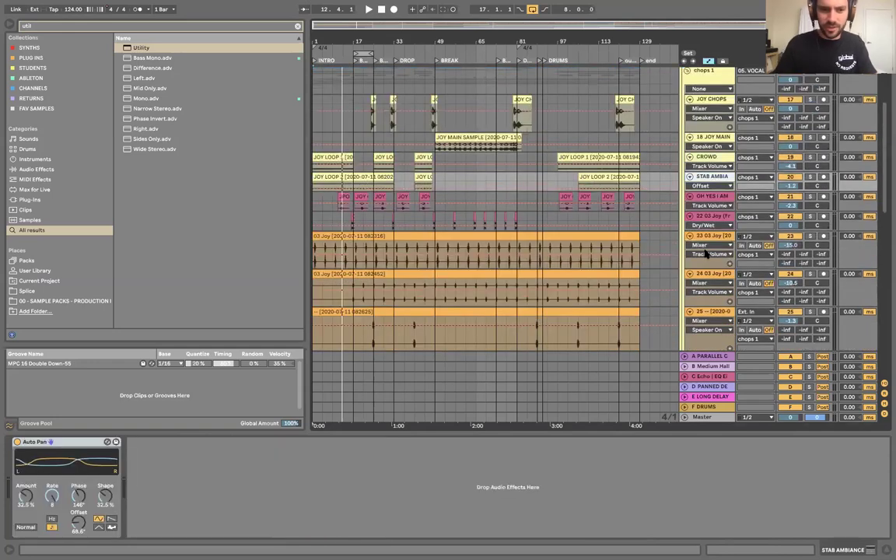
{"action": "key", "text": "Down"}
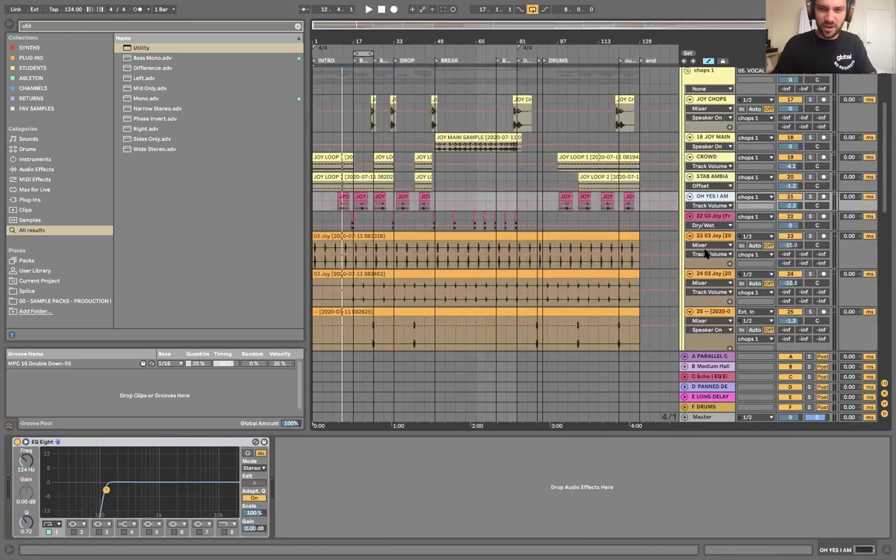
- Examine the Large Hall reverb on track 22 and the device chains of the orange chop tracks from 23 on
{"action": "scroll", "coordinate": [705, 254], "scroll_direction": "down", "scroll_amount": 3}
{"action": "key", "text": "Down"}
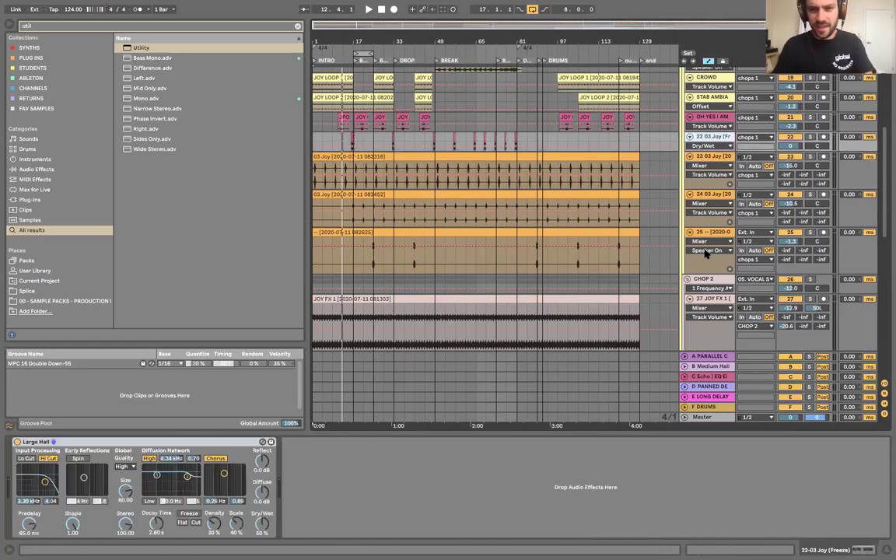
{"action": "key", "text": "Down"}
{"action": "key", "text": "Down"}
{"action": "key", "text": "Down"}
{"action": "key", "text": "Down"}
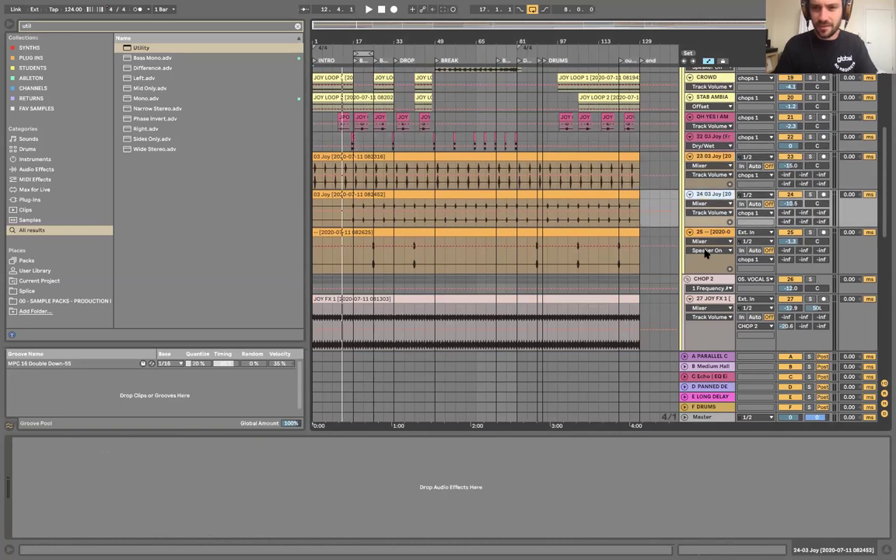
- Examine the EQ Eights of the CHOP 2 subgroup and JOY FX 1, and the device chain of JOY FX 2
{"action": "scroll", "coordinate": [706, 256], "scroll_direction": "down", "scroll_amount": 4}
{"action": "key", "text": "Down"}
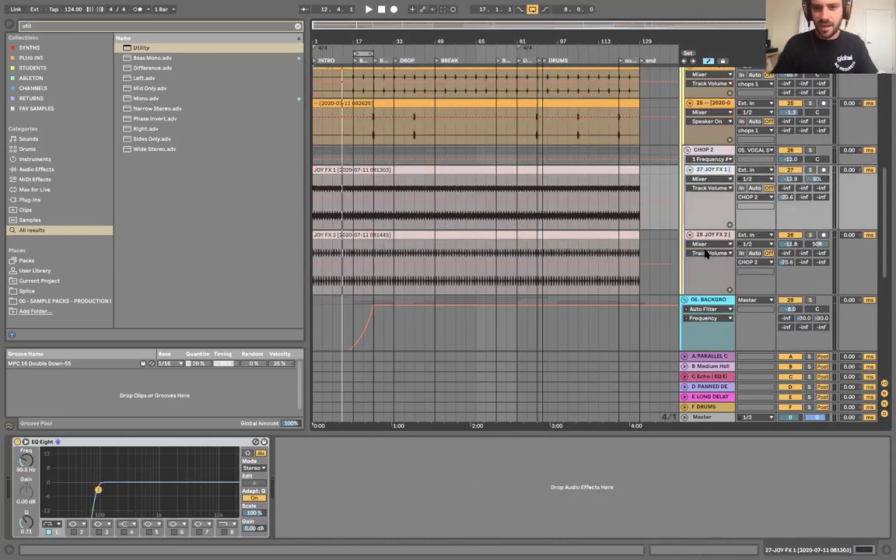
{"action": "key", "text": "Down"}
{"action": "key", "text": "Up"}
{"action": "key", "text": "Up"}
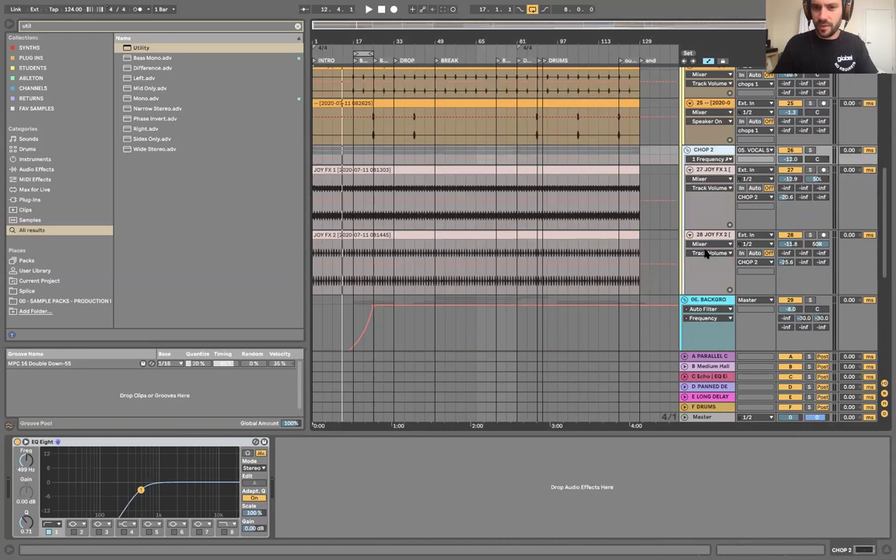
{"action": "key", "text": "Down"}
{"action": "key", "text": "Down"}
{"action": "scroll", "coordinate": [707, 255], "scroll_direction": "down", "scroll_amount": 3}
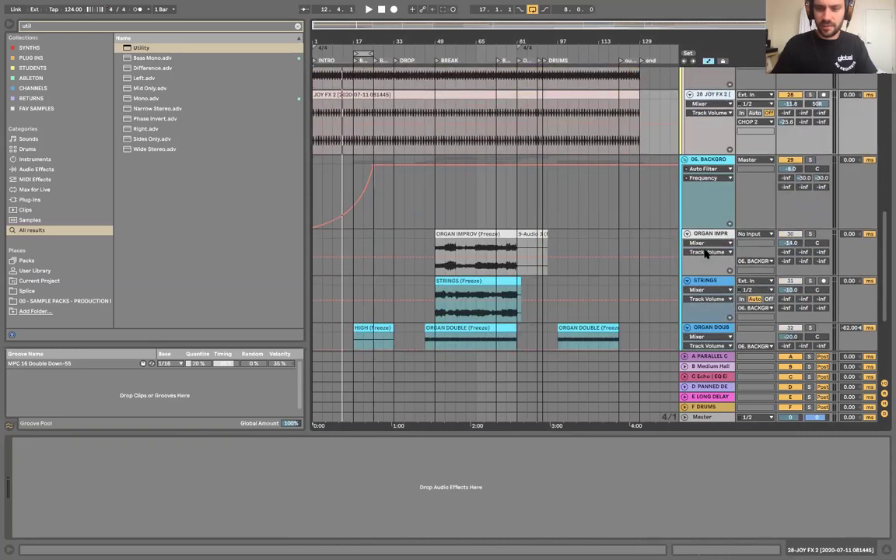
- Show the 06. BACKGROUND STRINGS group's device chain, solo the group, and play it from the BREAK locator
{"action": "left_click", "coordinate": [707, 161]}
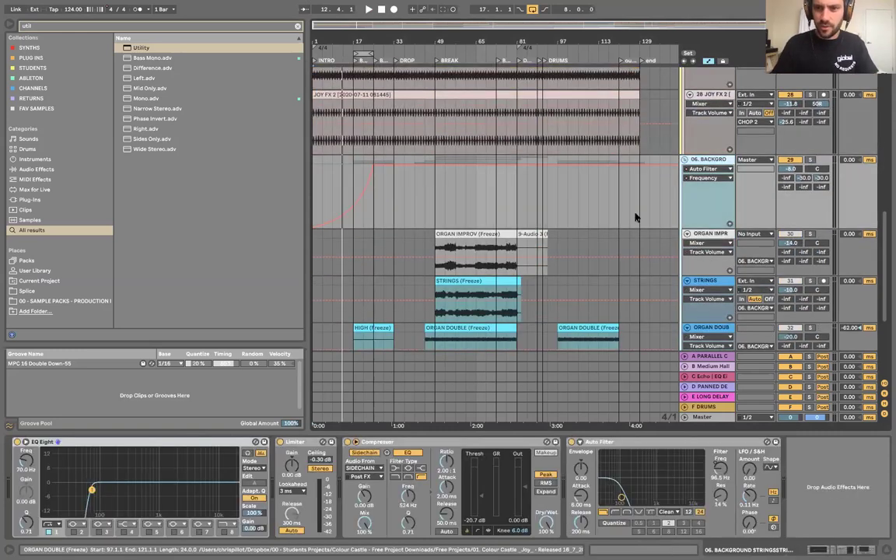
{"action": "scroll", "coordinate": [636, 216], "scroll_direction": "down", "scroll_amount": 3}
{"action": "scroll", "coordinate": [720, 204], "scroll_direction": "up", "scroll_amount": 4}
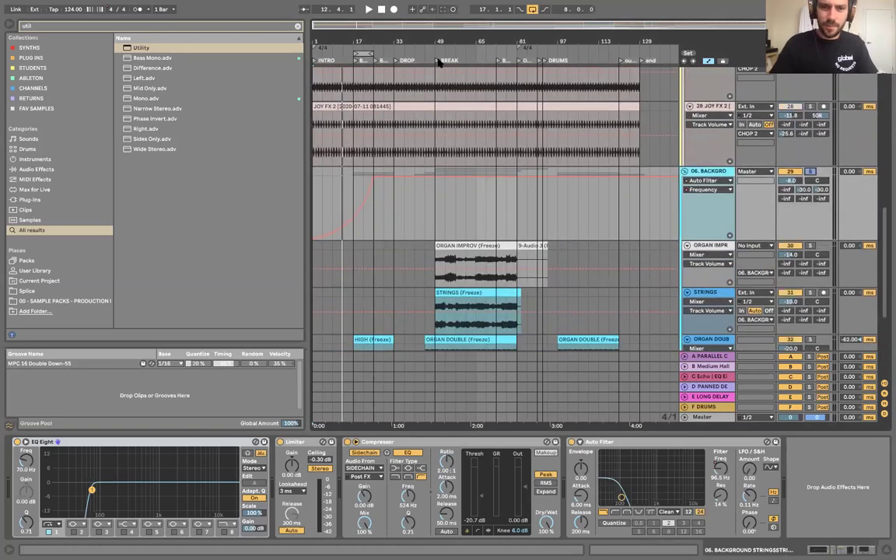
{"action": "left_click", "coordinate": [438, 62]}
{"action": "scroll", "coordinate": [681, 233], "scroll_direction": "down", "scroll_amount": 3}
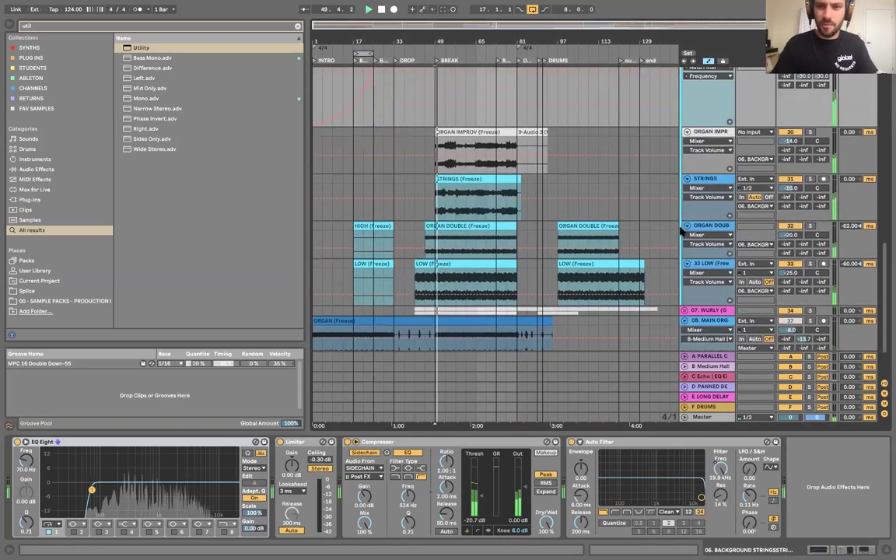
{"action": "scroll", "coordinate": [714, 171], "scroll_direction": "up", "scroll_amount": 3}
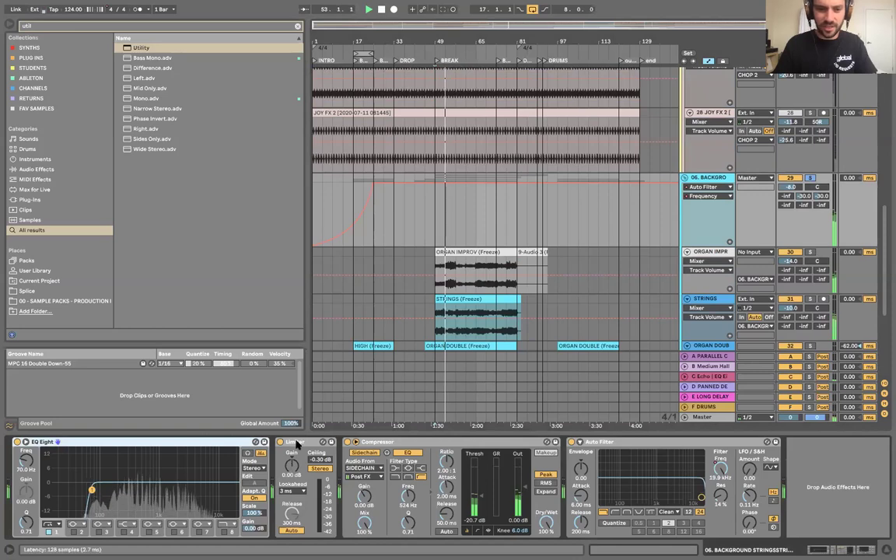
- Show the Limiter's gain and the Auto Filter's frequency automation on the 06. BACKGROUND STRINGS group, and play from the INTRO locator
{"action": "left_click", "coordinate": [293, 465]}
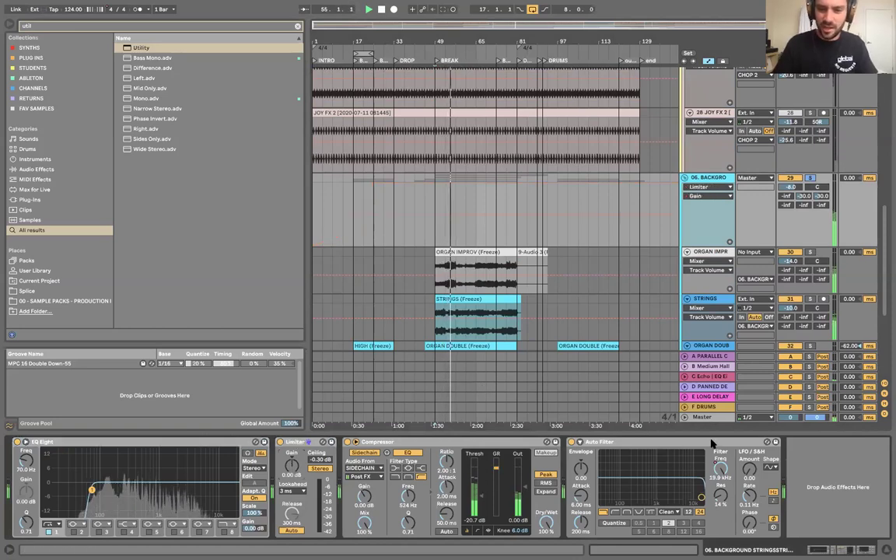
{"action": "right_click", "coordinate": [721, 468]}
{"action": "left_click", "coordinate": [736, 471]}
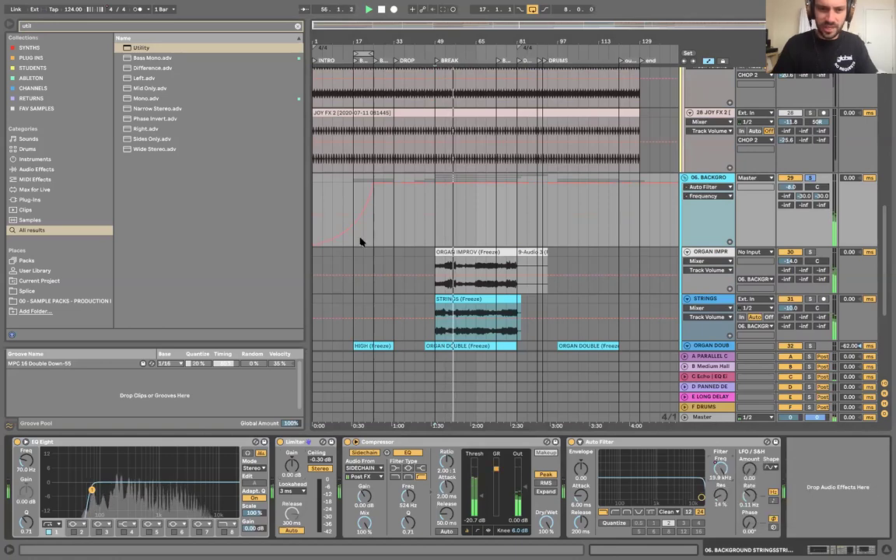
{"action": "left_click", "coordinate": [315, 60]}
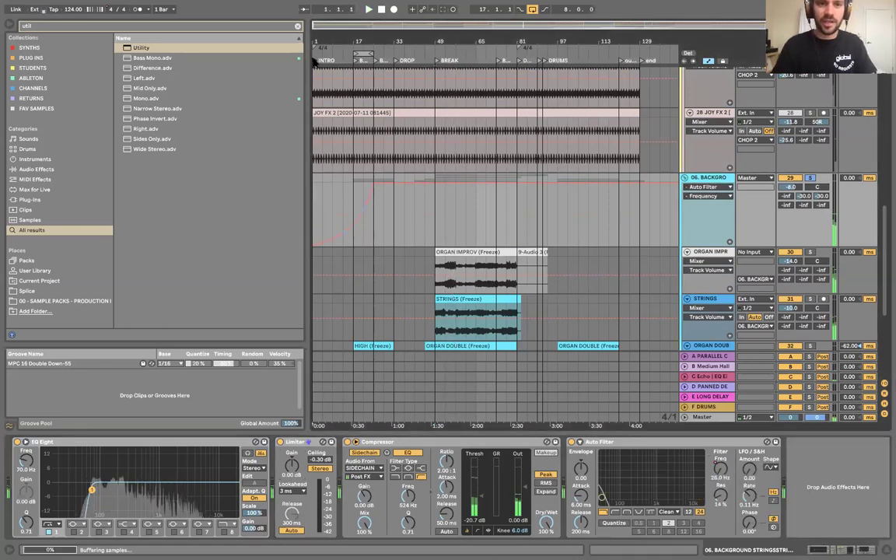
- Trim the start of the second clip on the ORGAN IMPROV track, 9-Audio 3, to about bar 85
{"action": "scroll", "coordinate": [650, 280], "scroll_direction": "down", "scroll_amount": 2}
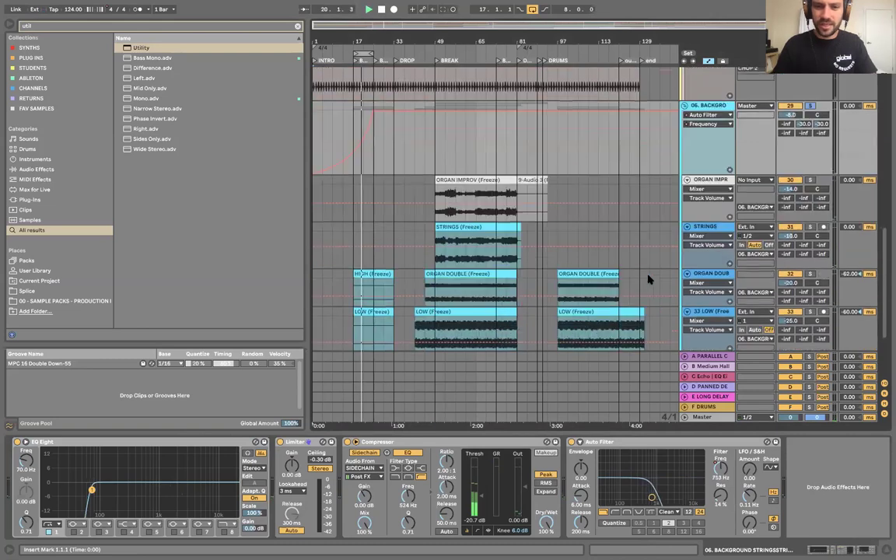
{"action": "scroll", "coordinate": [649, 280], "scroll_direction": "down", "scroll_amount": 1}
{"action": "left_click", "coordinate": [484, 138]}
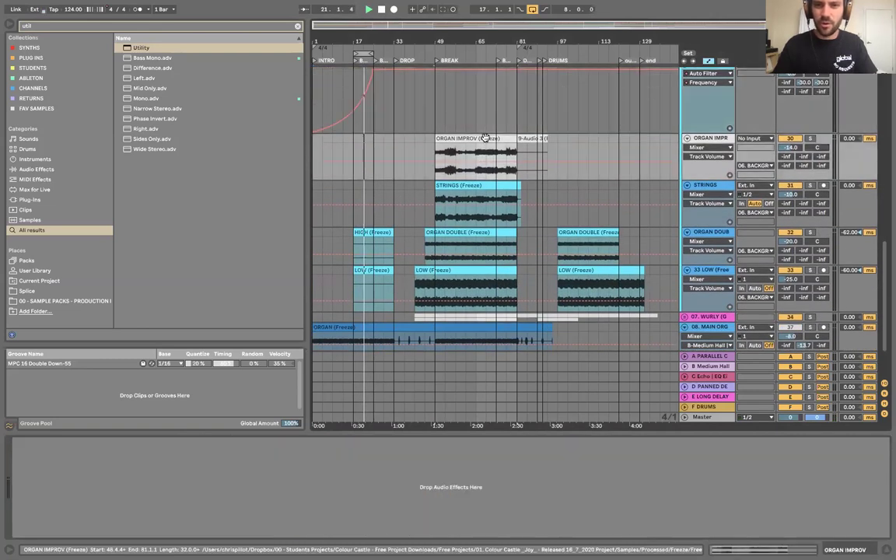
{"action": "left_click", "coordinate": [527, 139]}
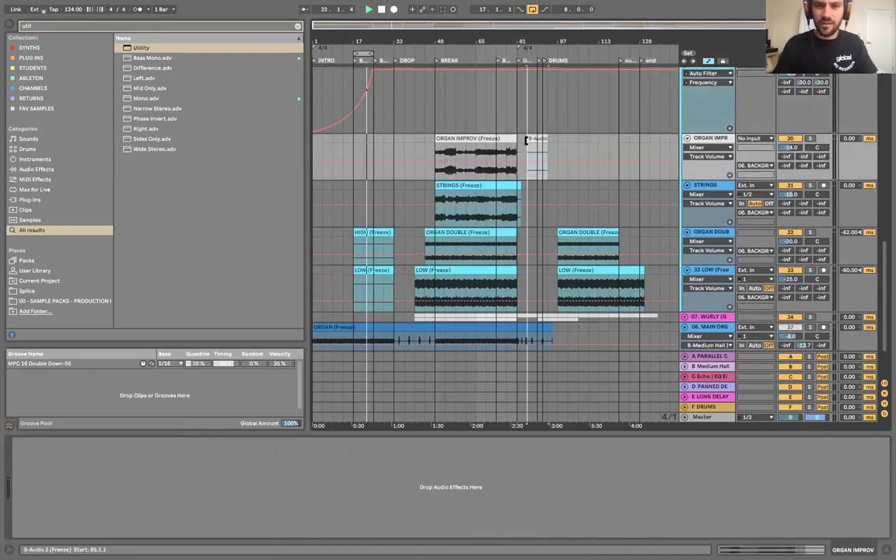
- Examine the tracks inside the playing 06. BACKGROUND STRINGS group, and end by unsoloing and folding the group
{"action": "scroll", "coordinate": [524, 144], "scroll_direction": "down", "scroll_amount": 2}
{"action": "scroll", "coordinate": [525, 144], "scroll_direction": "up", "scroll_amount": 3}
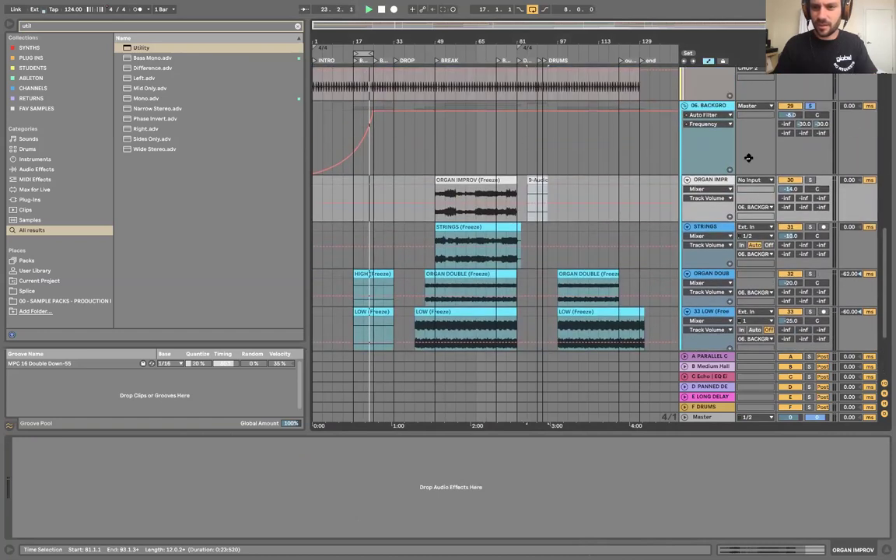
{"action": "scroll", "coordinate": [748, 158], "scroll_direction": "up", "scroll_amount": 1}
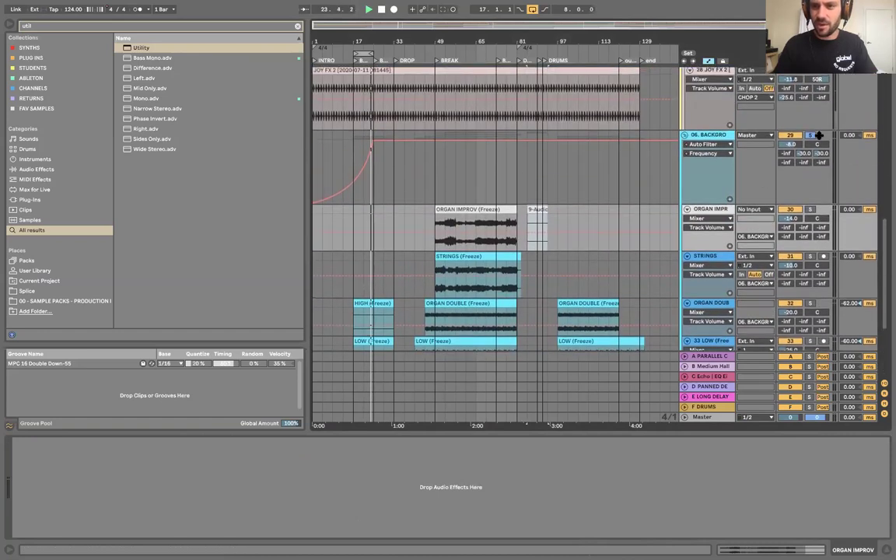
{"action": "left_click", "coordinate": [684, 136]}
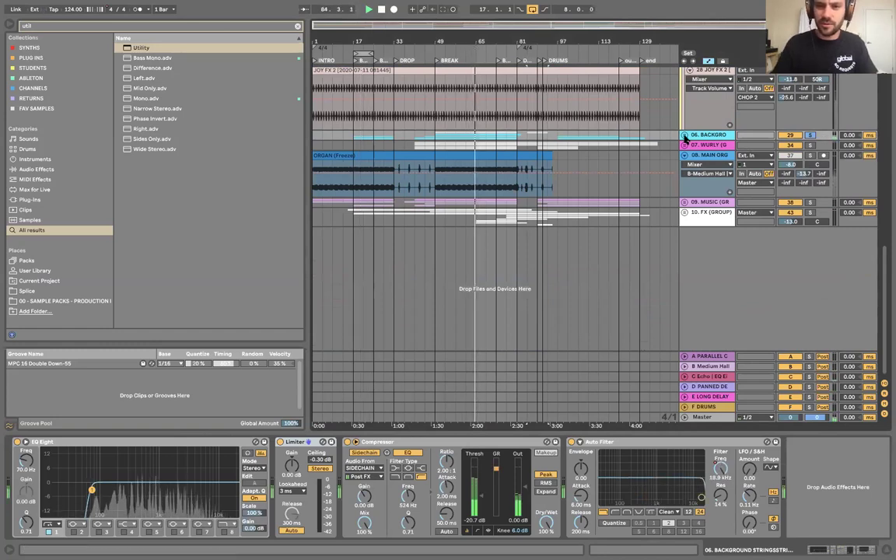
{"action": "left_click", "coordinate": [684, 135]}
{"action": "scroll", "coordinate": [685, 138], "scroll_direction": "down", "scroll_amount": 3}
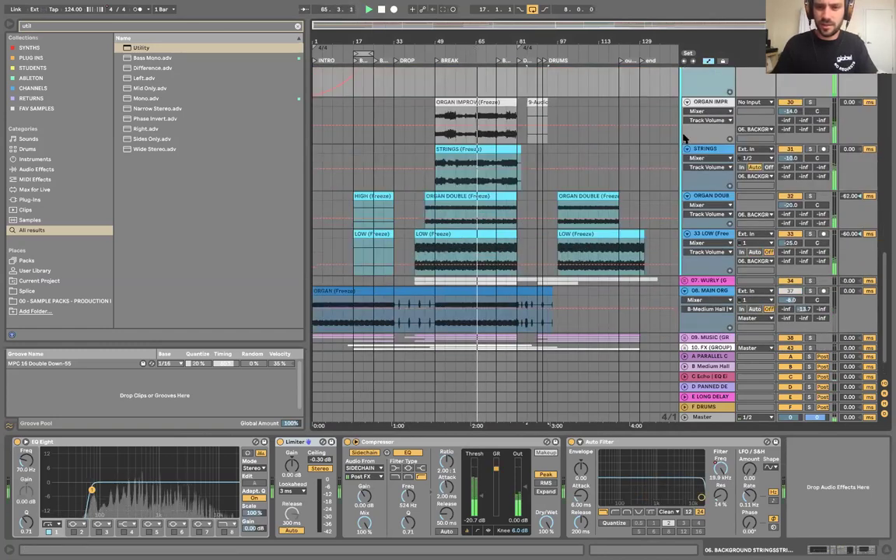
{"action": "scroll", "coordinate": [685, 138], "scroll_direction": "down", "scroll_amount": 1}
{"action": "scroll", "coordinate": [684, 138], "scroll_direction": "up", "scroll_amount": 3}
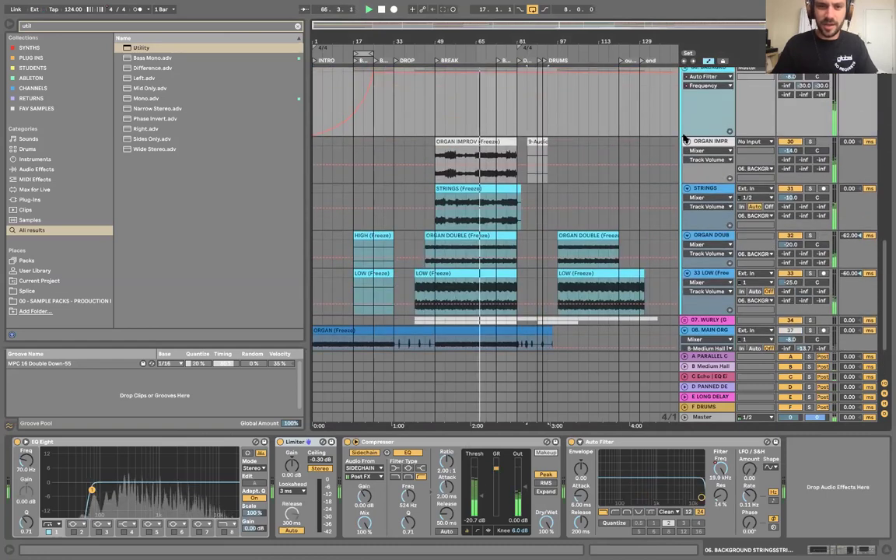
{"action": "scroll", "coordinate": [685, 138], "scroll_direction": "down", "scroll_amount": 1}
{"action": "scroll", "coordinate": [595, 234], "scroll_direction": "up", "scroll_amount": 3}
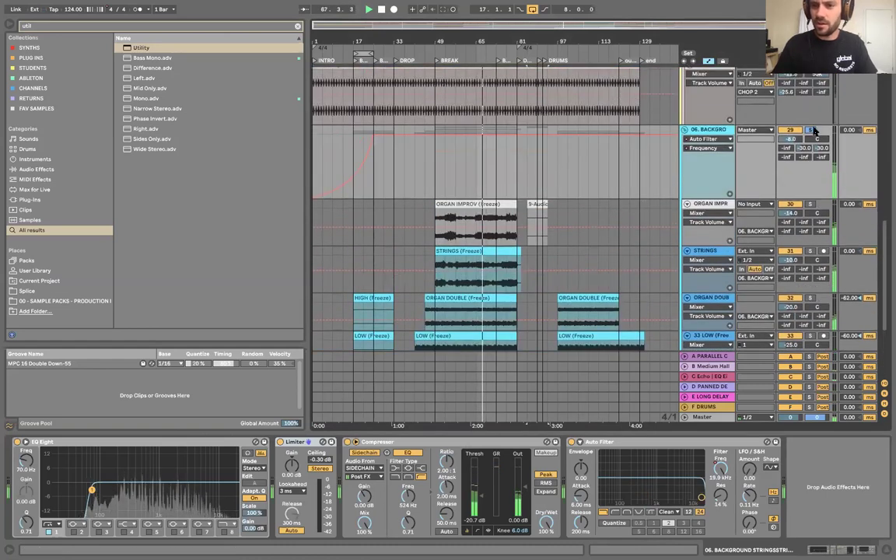
{"action": "left_click", "coordinate": [685, 130]}
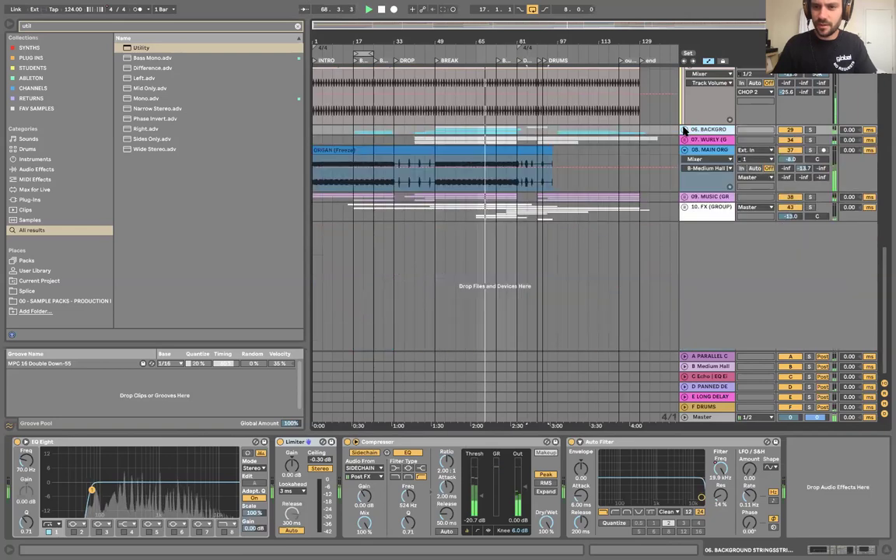
- Solo the 18 JOY MAIN SAMPLE track and play it from the BREAK locator, jumping ahead to just before bar 81
{"action": "scroll", "coordinate": [684, 140], "scroll_direction": "up", "scroll_amount": 10}
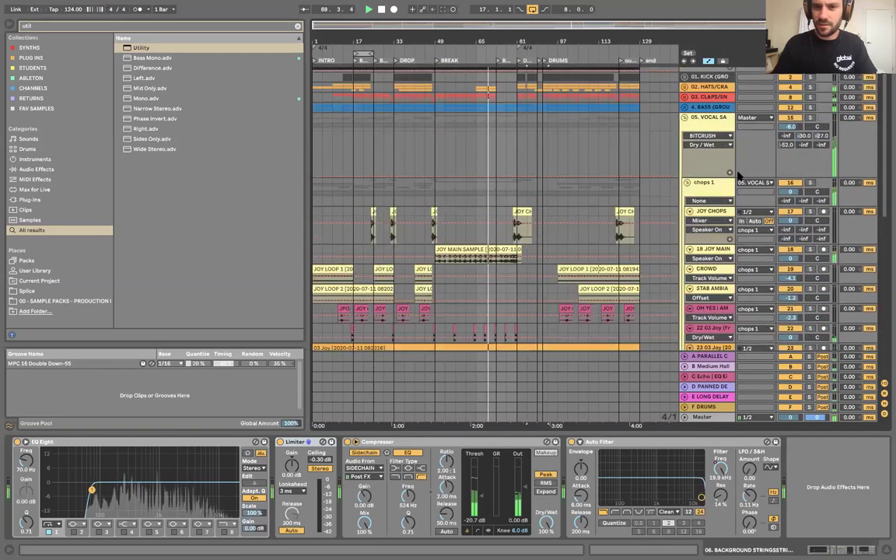
{"action": "left_click", "coordinate": [810, 250]}
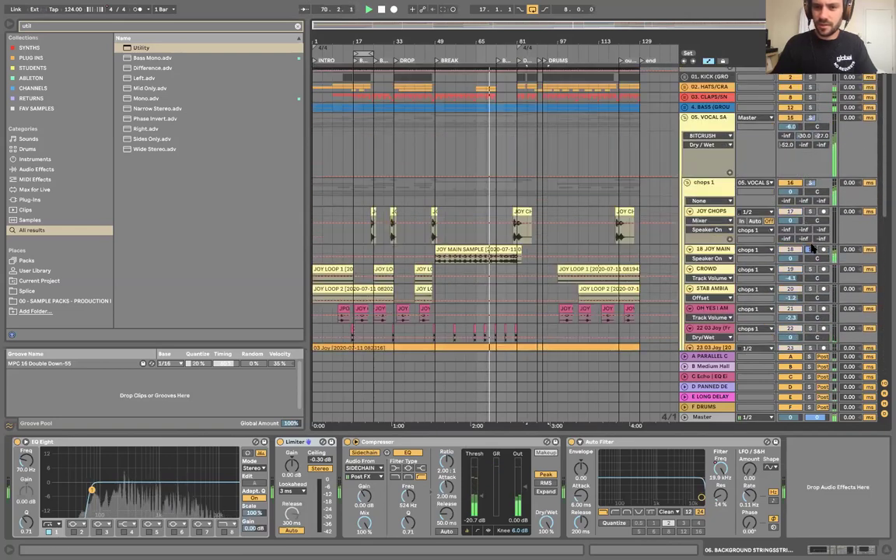
{"action": "left_click", "coordinate": [437, 70]}
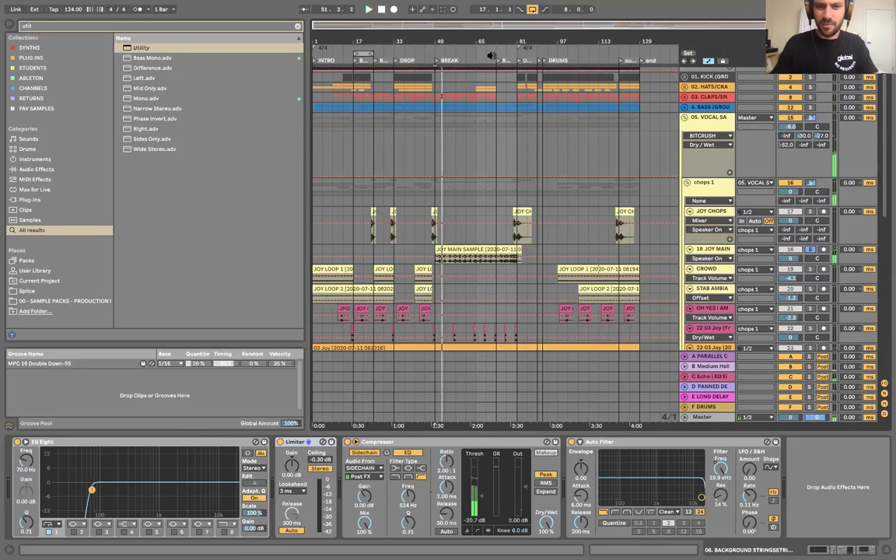
{"action": "left_click", "coordinate": [517, 56]}
- Unfold the 06. BACKGROUND STRINGS and 07. WURLY groups, solo the WURLY group, and play it from shortly before the BREAK locator
{"action": "scroll", "coordinate": [581, 168], "scroll_direction": "down", "scroll_amount": 3}
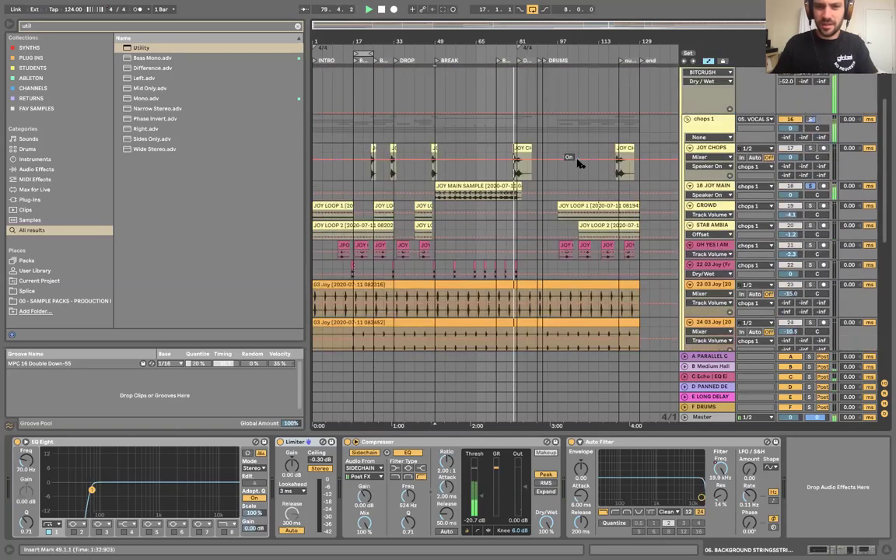
{"action": "scroll", "coordinate": [578, 164], "scroll_direction": "down", "scroll_amount": 10}
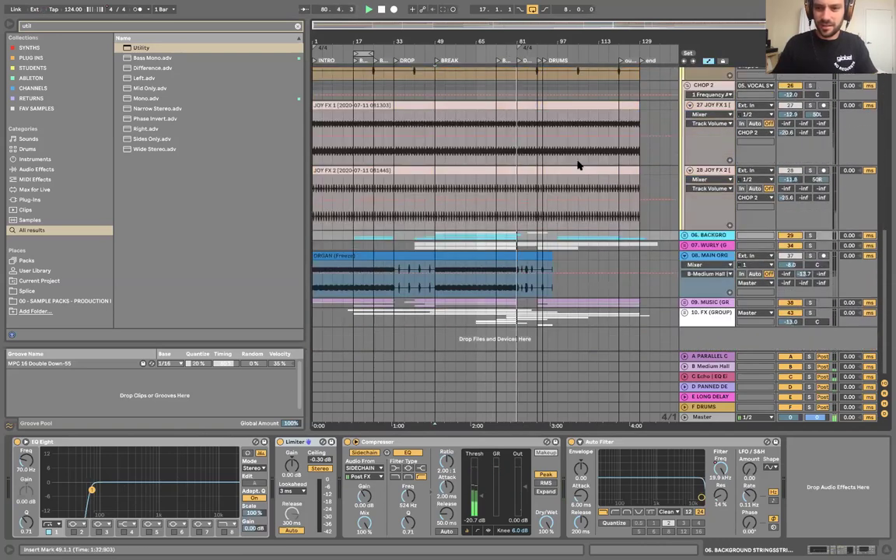
{"action": "left_click", "coordinate": [685, 235]}
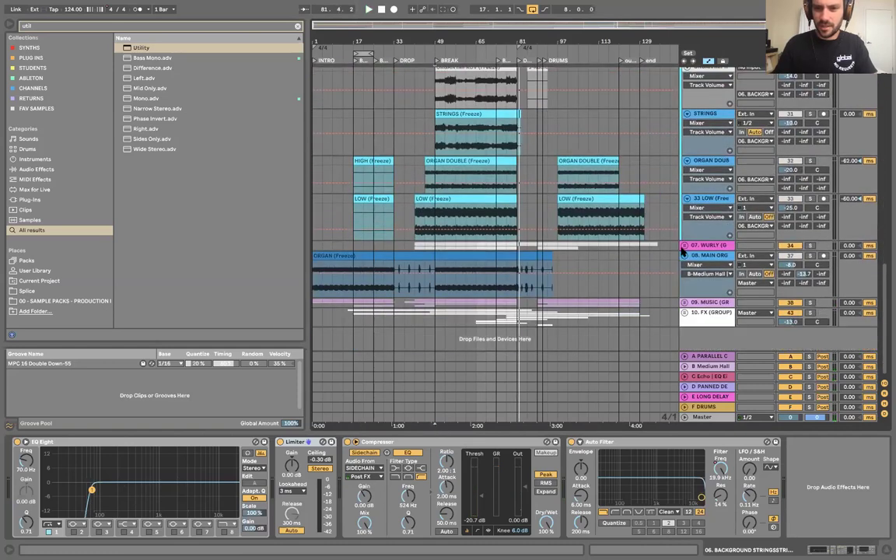
{"action": "left_click", "coordinate": [685, 245]}
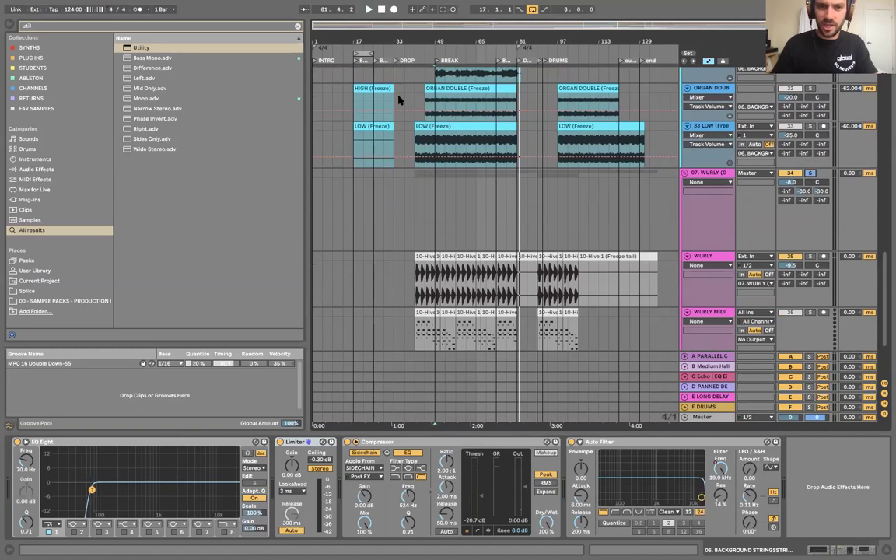
{"action": "scroll", "coordinate": [514, 189], "scroll_direction": "down", "scroll_amount": 2}
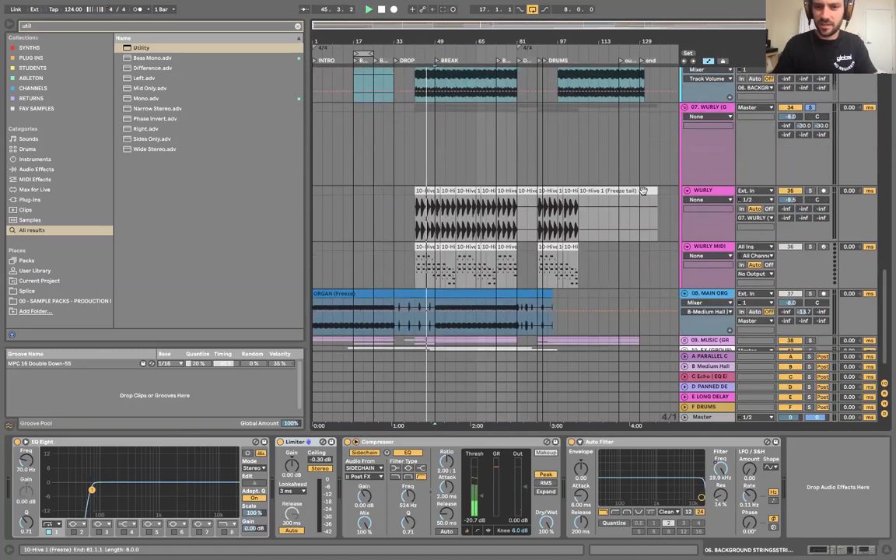
{"action": "scroll", "coordinate": [700, 264], "scroll_direction": "up", "scroll_amount": 1}
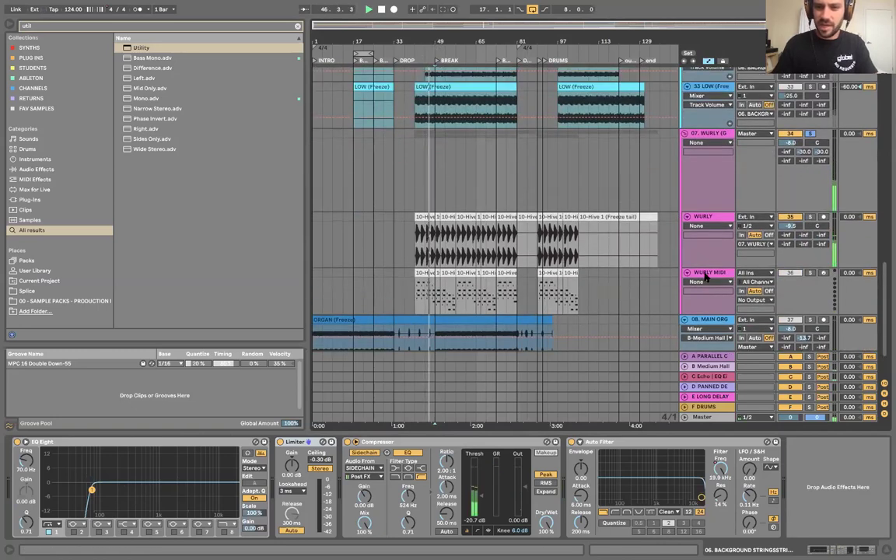
- Inspect the WURLY MIDI track and the freeze tail clip on the WURLY track, and clear the browser search
{"action": "left_click", "coordinate": [706, 275]}
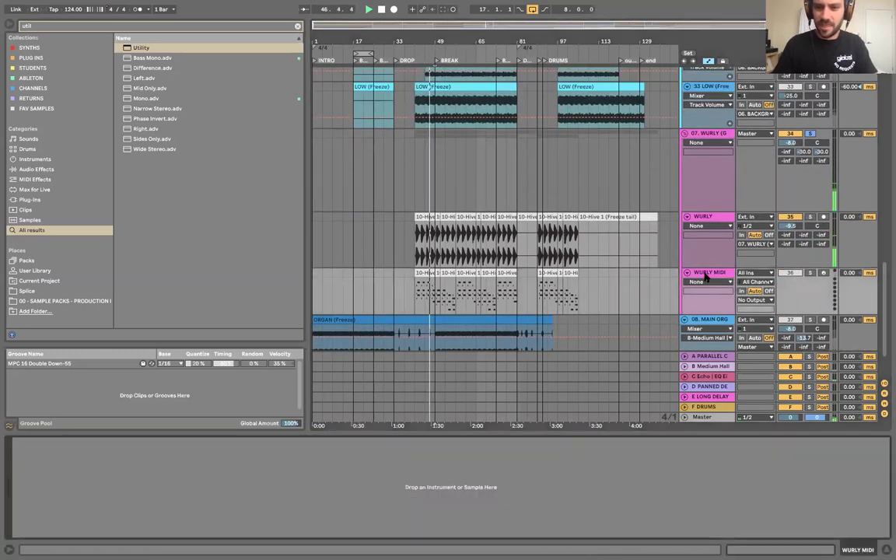
{"action": "left_click", "coordinate": [595, 217]}
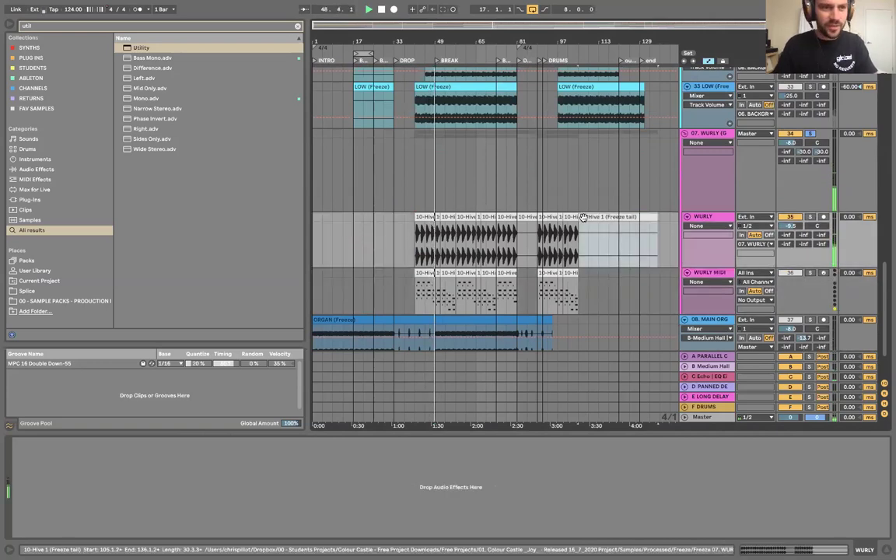
{"action": "key", "text": "super+f"}
{"action": "left_click", "coordinate": [298, 25]}
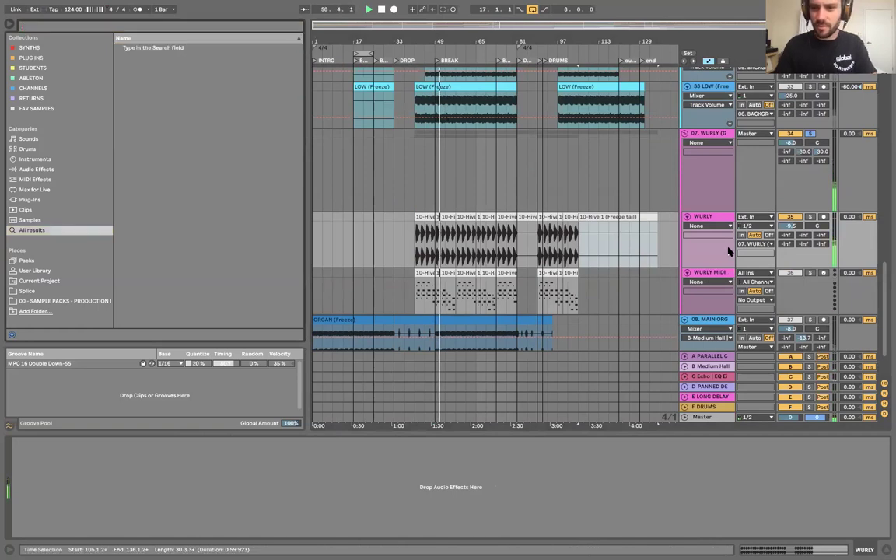
- Show the device chains of the WURLY track and the 07. WURLY group, and unsolo the group
{"action": "left_click", "coordinate": [719, 218]}
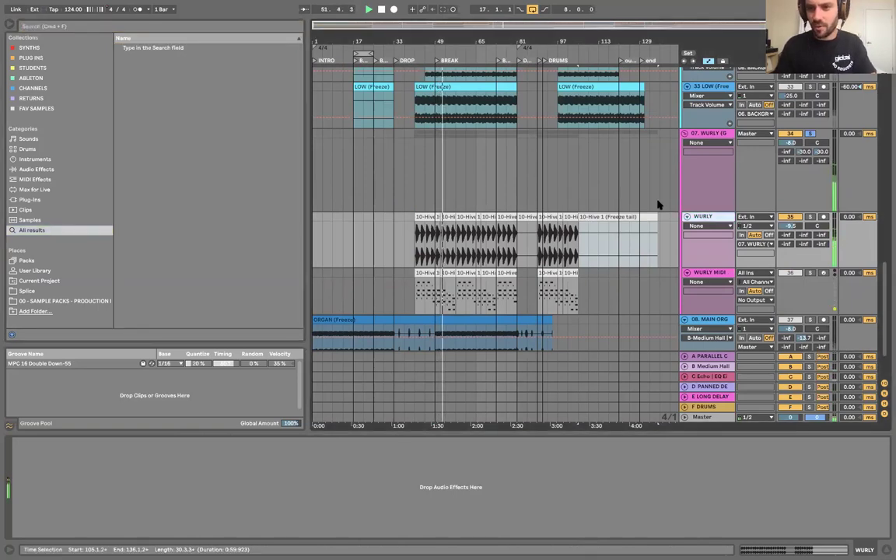
{"action": "left_click", "coordinate": [710, 134]}
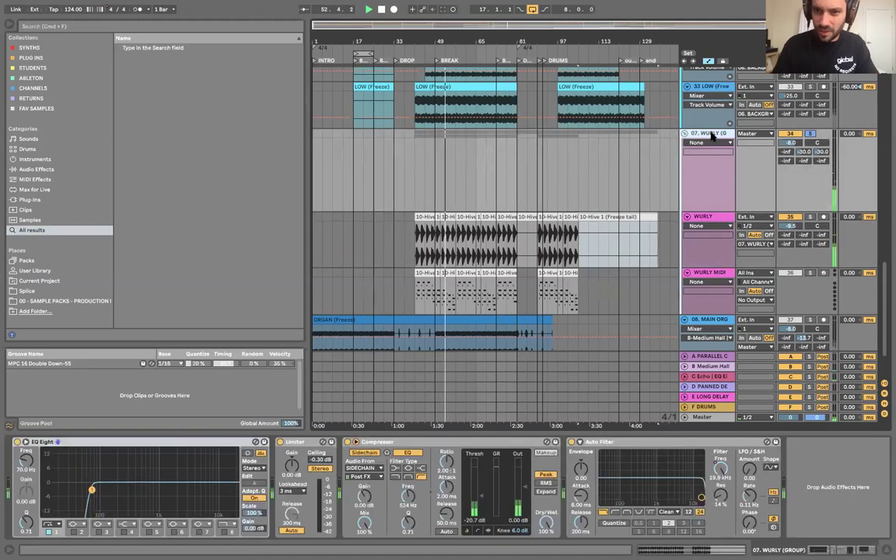
{"action": "scroll", "coordinate": [444, 282], "scroll_direction": "down", "scroll_amount": 1}
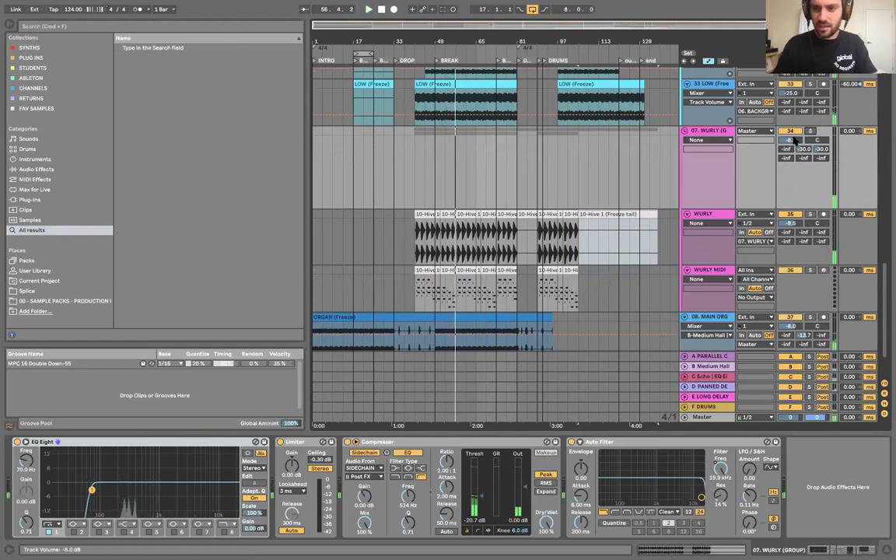
- Unfold the 4. BASS, 03. CLAPS, 02. HATS and 01. KICK groups and compare the group volume levels down through the vocal tracks
{"action": "scroll", "coordinate": [794, 140], "scroll_direction": "up", "scroll_amount": 2}
{"action": "scroll", "coordinate": [792, 187], "scroll_direction": "up", "scroll_amount": 10}
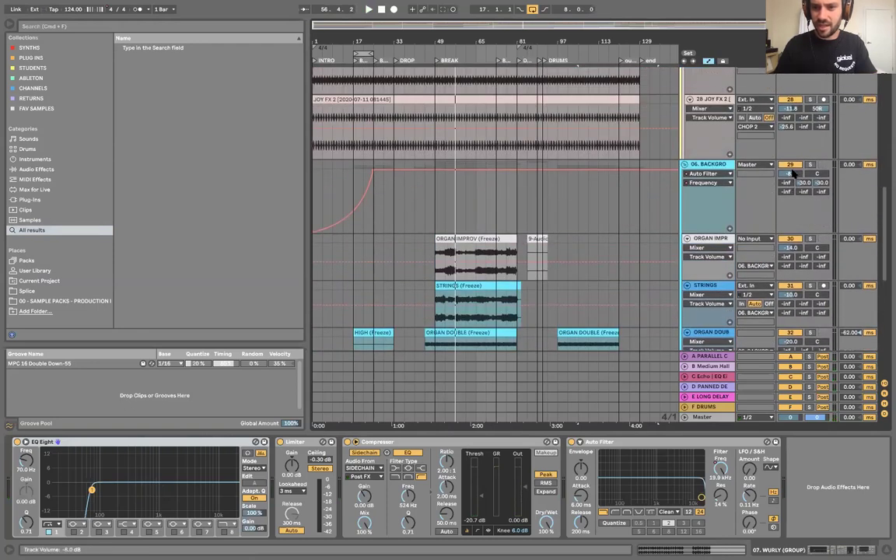
{"action": "scroll", "coordinate": [793, 173], "scroll_direction": "up", "scroll_amount": 15}
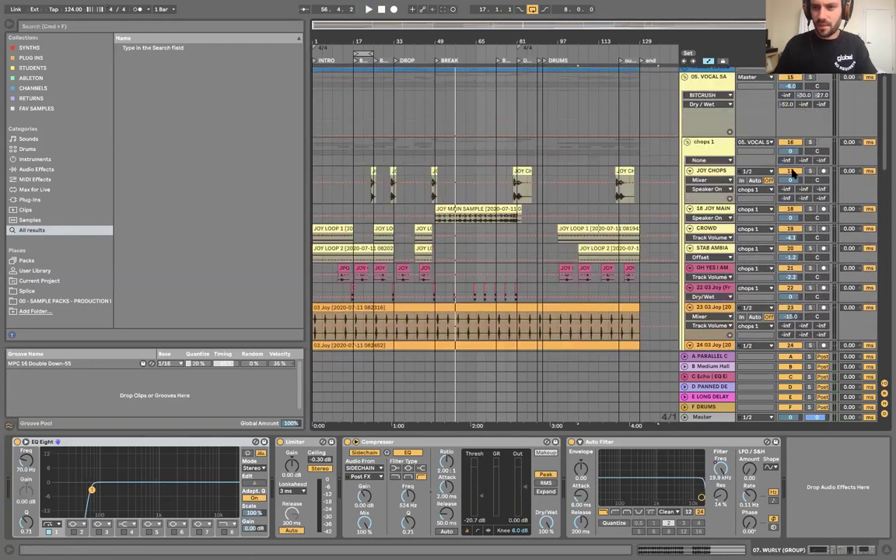
{"action": "scroll", "coordinate": [793, 173], "scroll_direction": "up", "scroll_amount": 3}
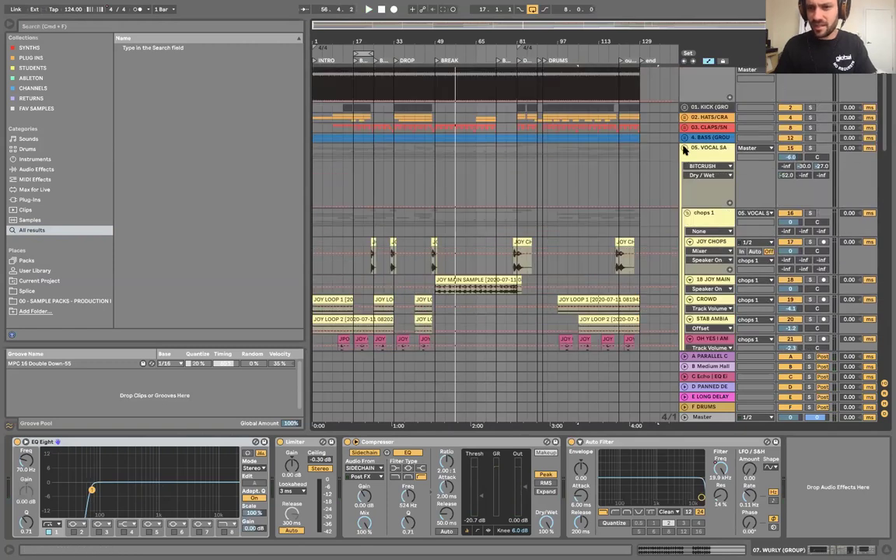
{"action": "left_click", "coordinate": [685, 138]}
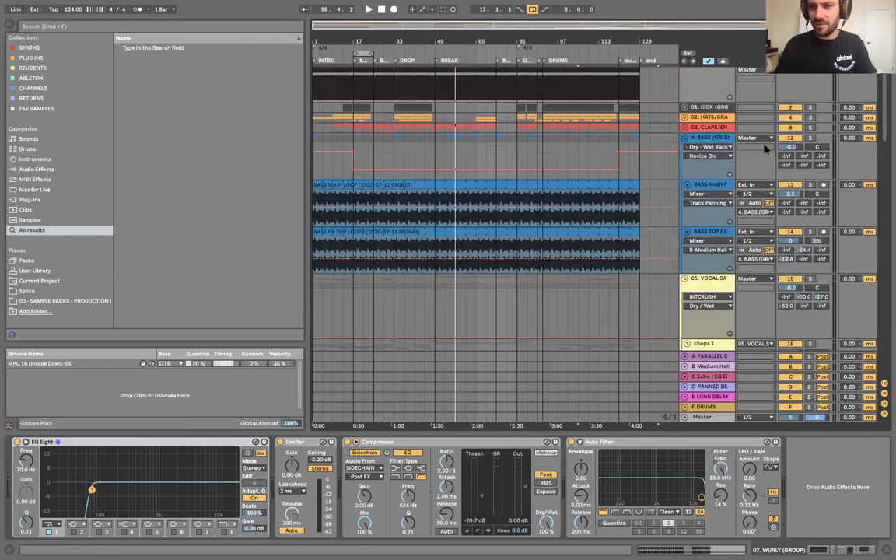
{"action": "left_click", "coordinate": [684, 128]}
{"action": "left_click", "coordinate": [685, 117]}
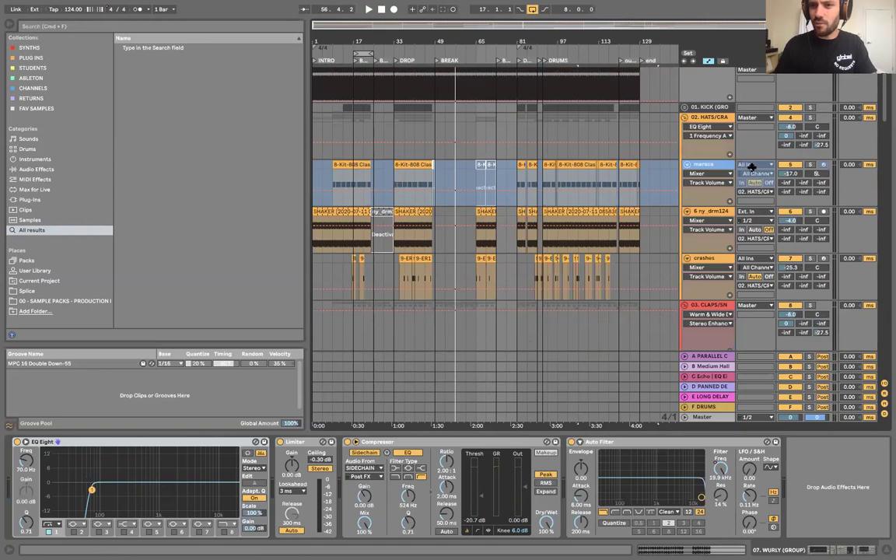
{"action": "scroll", "coordinate": [752, 166], "scroll_direction": "up", "scroll_amount": 1}
{"action": "left_click", "coordinate": [685, 136]}
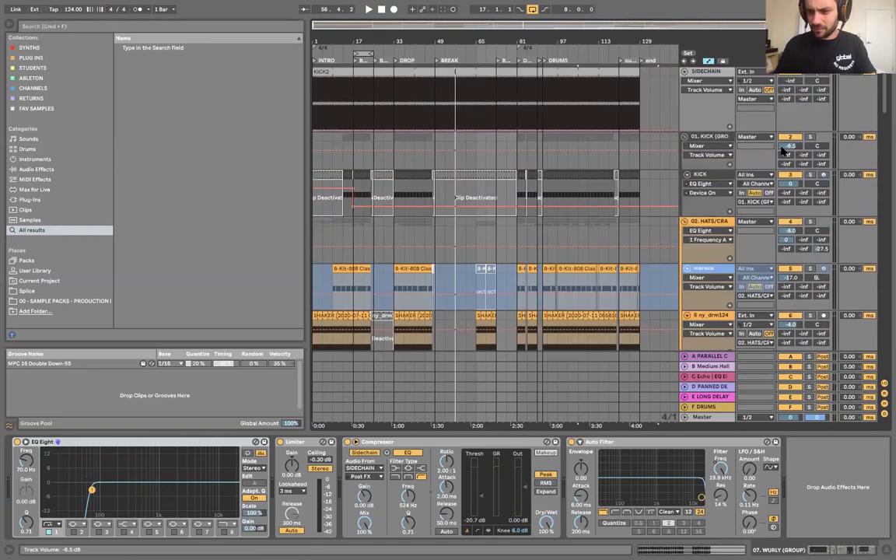
{"action": "scroll", "coordinate": [784, 152], "scroll_direction": "down", "scroll_amount": 15}
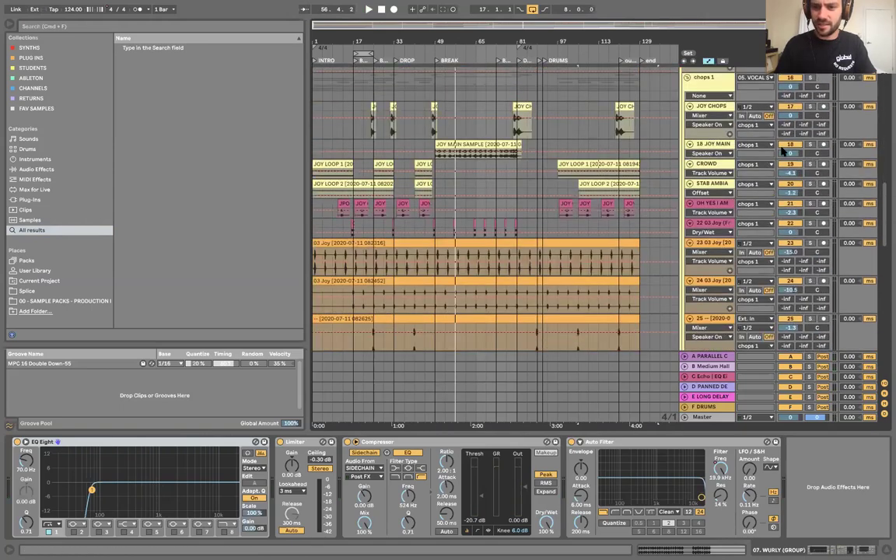
- Solo the 08. MAIN ORGAN group, show its device chain, and play it from the BREAK locator at bar 49 and from late in the break
{"action": "scroll", "coordinate": [783, 152], "scroll_direction": "down", "scroll_amount": 10}
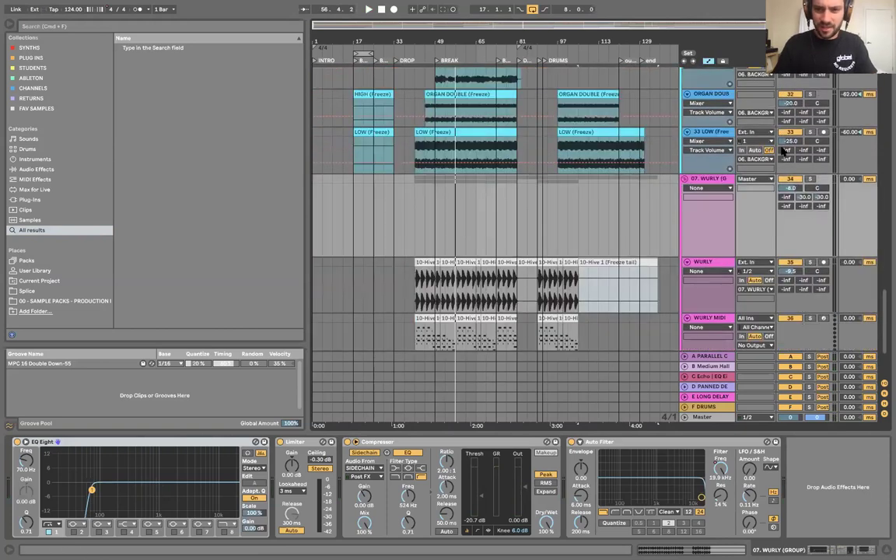
{"action": "scroll", "coordinate": [783, 152], "scroll_direction": "down", "scroll_amount": 1}
{"action": "scroll", "coordinate": [783, 151], "scroll_direction": "down", "scroll_amount": 6}
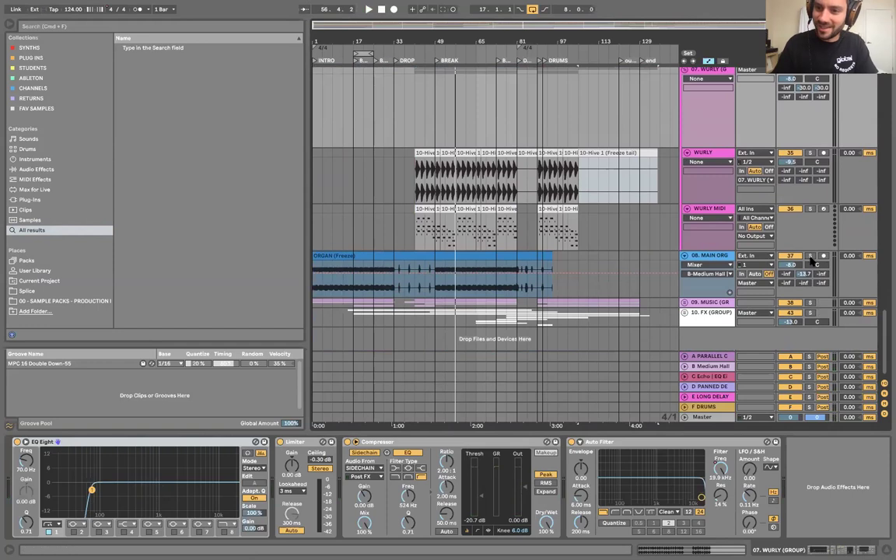
{"action": "left_click", "coordinate": [438, 265]}
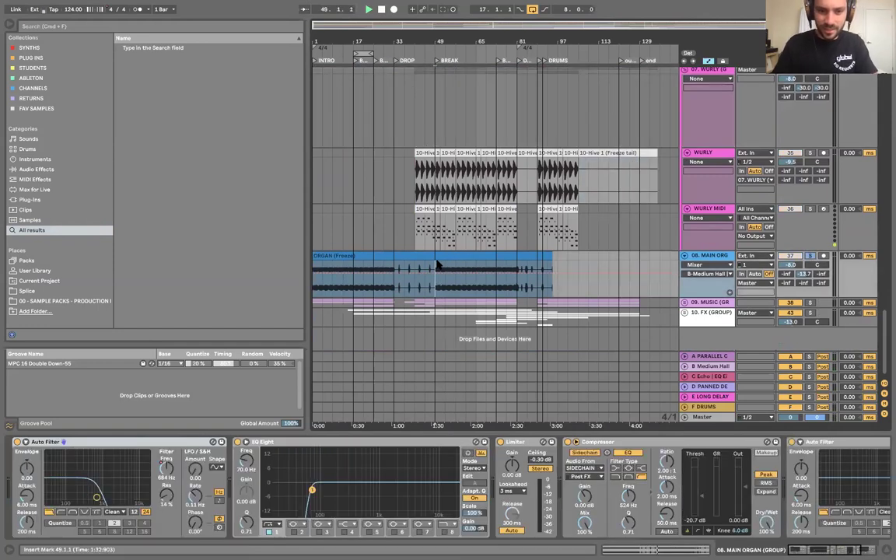
{"action": "left_click", "coordinate": [721, 271]}
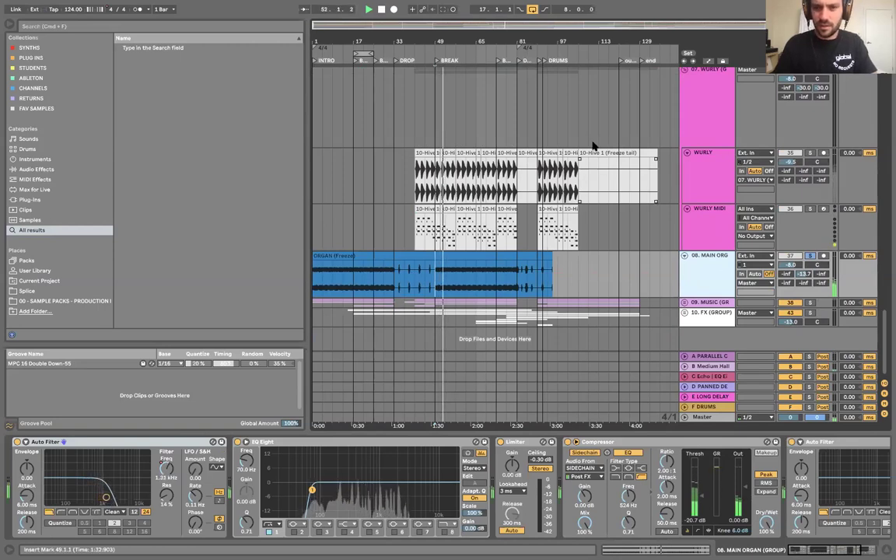
{"action": "left_click", "coordinate": [492, 50]}
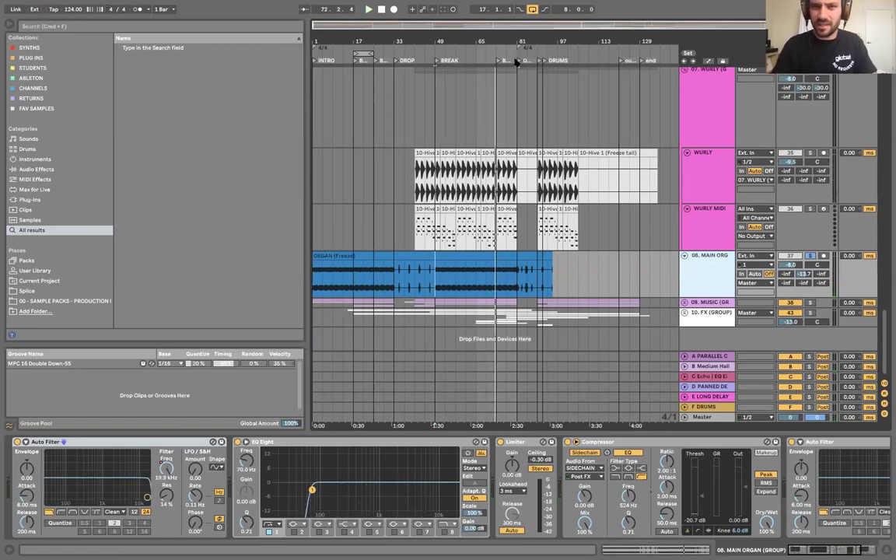
- Play the soloed organ from the DROP locator at bar 81 and examine its clip there up close
{"action": "left_click", "coordinate": [520, 62]}
{"action": "key", "text": "plus"}
{"action": "key", "text": "plus"}
{"action": "key", "text": "plus"}
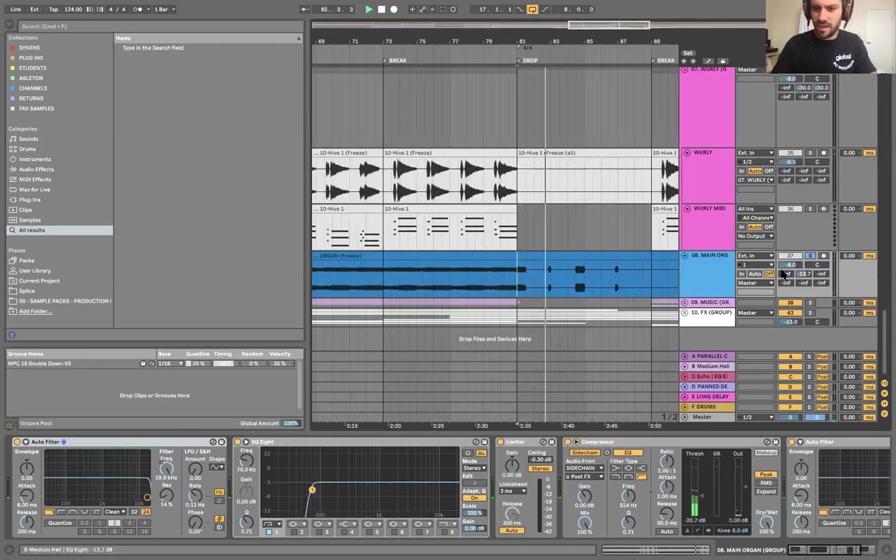
{"action": "key", "text": "minus"}
{"action": "key", "text": "minus"}
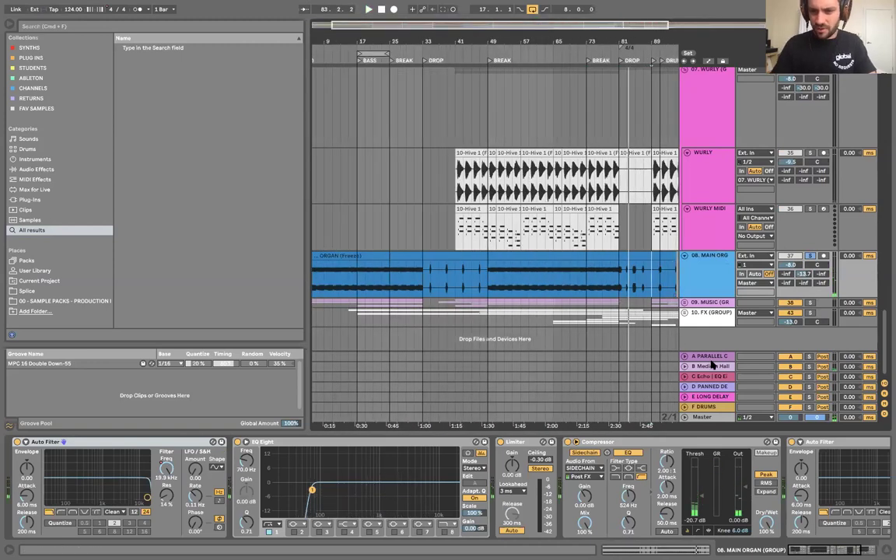
- Unsolo the 08. MAIN ORGAN group and select its frozen ORGAN clip
{"action": "left_click", "coordinate": [810, 256]}
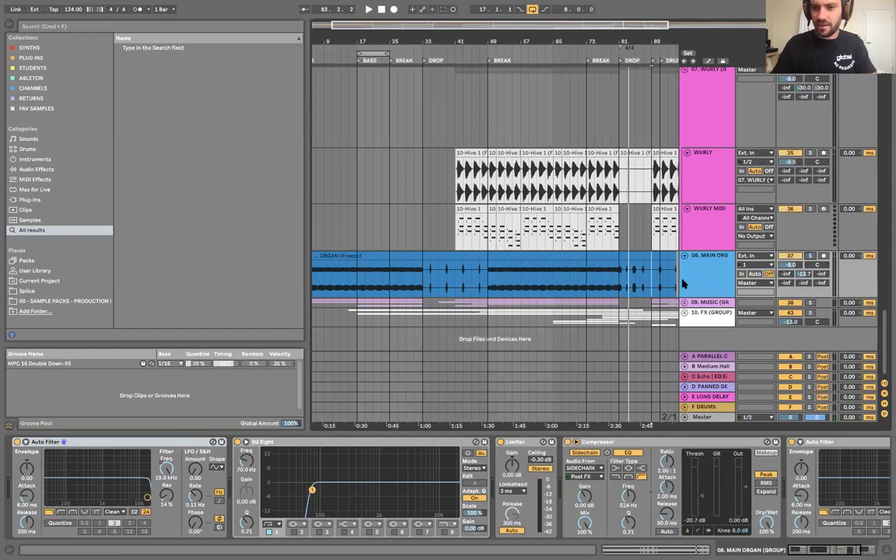
{"action": "left_click", "coordinate": [564, 256]}
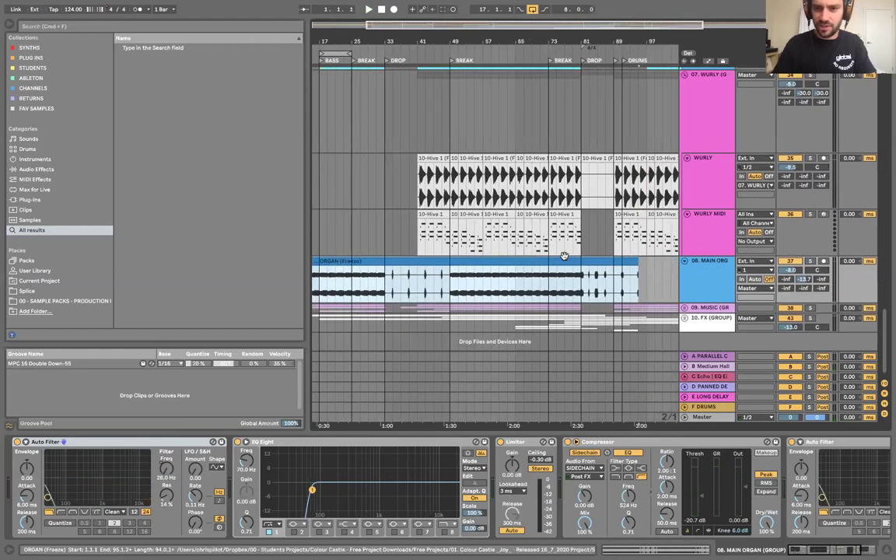
{"action": "scroll", "coordinate": [587, 284], "scroll_direction": "down", "scroll_amount": 1}
{"action": "scroll", "coordinate": [587, 284], "scroll_direction": "left", "scroll_amount": 1}
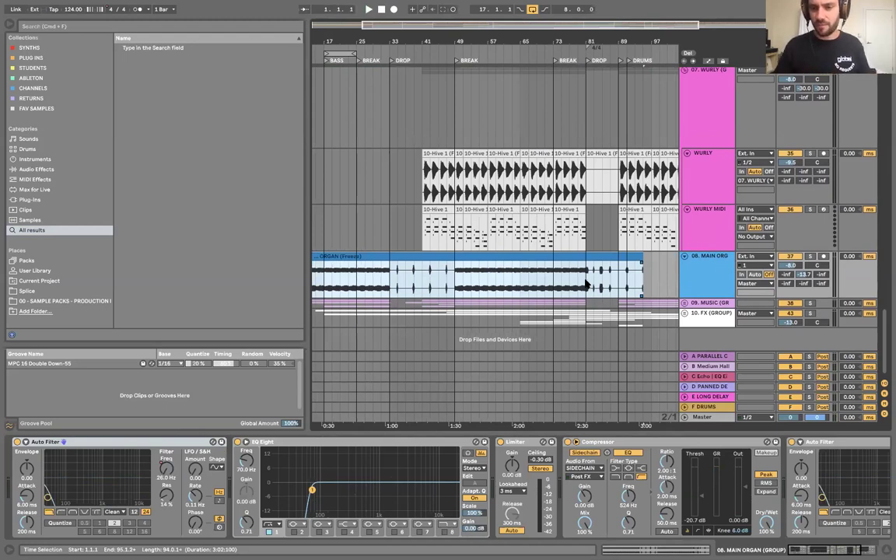
- Unfold the 09. MUSIC group, show its device chain, and view its horn and guitar tracks
{"action": "left_click", "coordinate": [685, 304]}
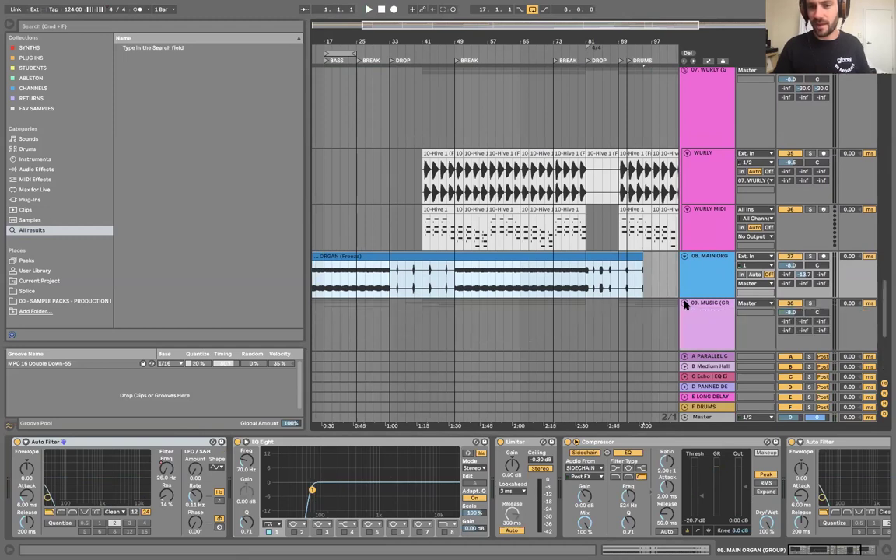
{"action": "scroll", "coordinate": [696, 292], "scroll_direction": "down", "scroll_amount": 3}
{"action": "left_click", "coordinate": [703, 282]}
{"action": "left_click", "coordinate": [703, 267]}
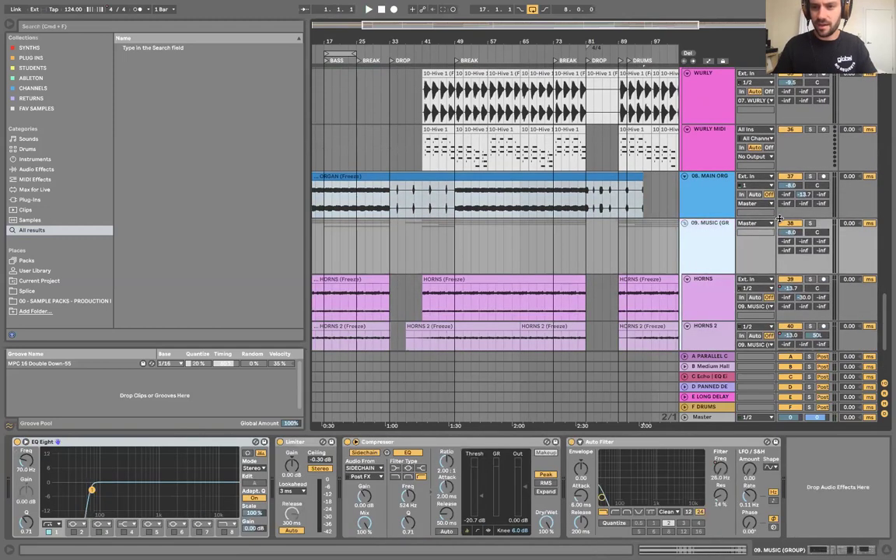
{"action": "scroll", "coordinate": [632, 241], "scroll_direction": "down", "scroll_amount": 1}
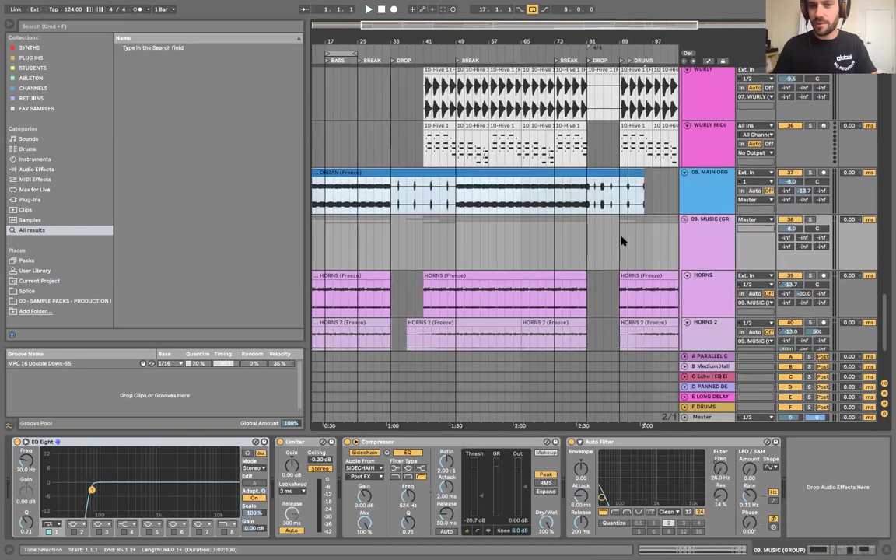
{"action": "scroll", "coordinate": [587, 221], "scroll_direction": "down", "scroll_amount": 4}
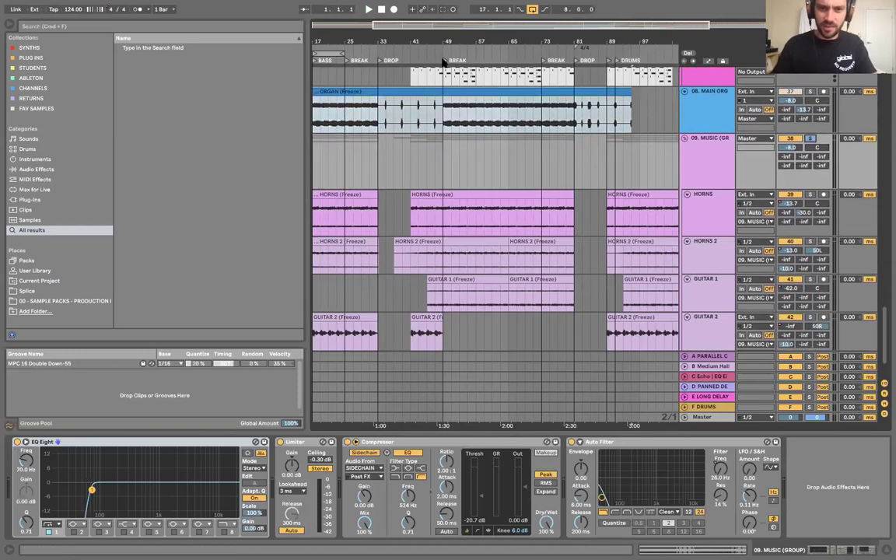
- Play the soloed 09. MUSIC group from the BREAK locator at bar 49, and again from about bar 41
{"action": "double_click", "coordinate": [445, 61]}
{"action": "left_click", "coordinate": [706, 170]}
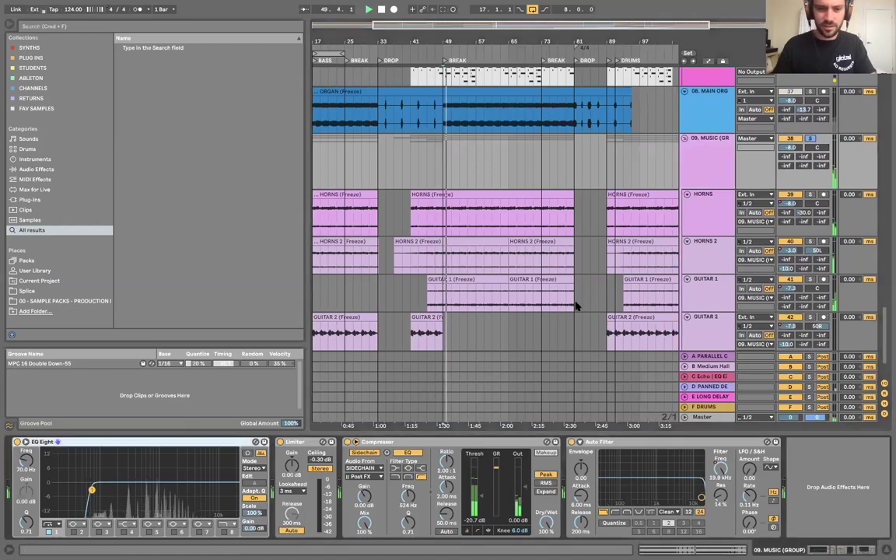
{"action": "scroll", "coordinate": [628, 257], "scroll_direction": "down", "scroll_amount": 3}
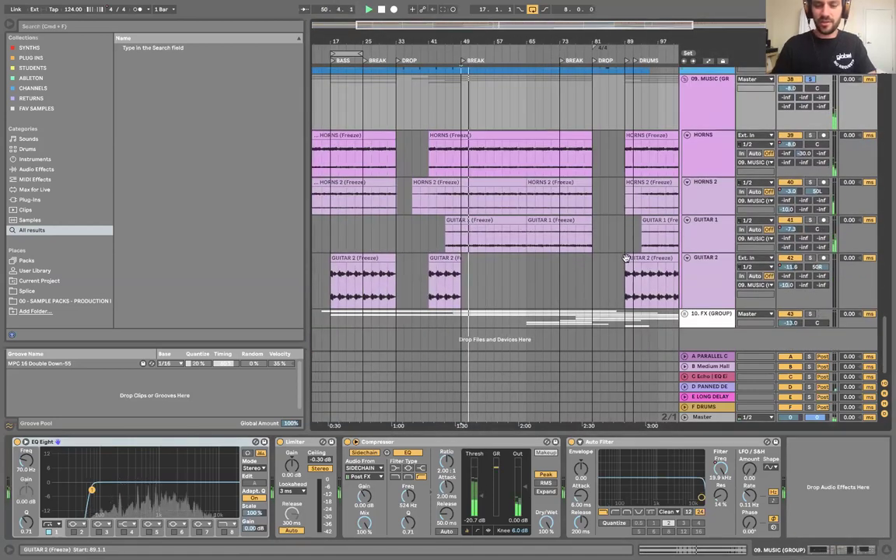
{"action": "key", "text": "minus"}
{"action": "scroll", "coordinate": [605, 191], "scroll_direction": "down", "scroll_amount": 1}
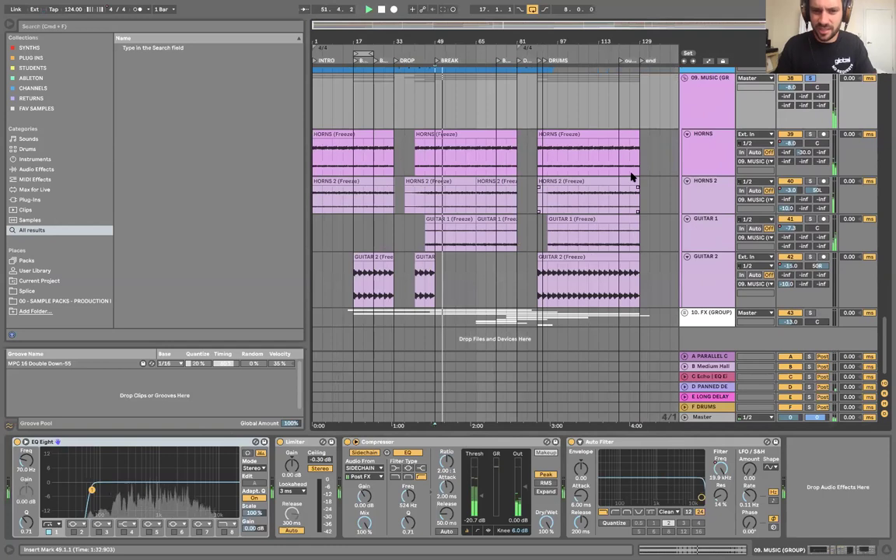
{"action": "left_click", "coordinate": [418, 54]}
{"action": "scroll", "coordinate": [813, 239], "scroll_direction": "up", "scroll_amount": 2}
{"action": "scroll", "coordinate": [814, 240], "scroll_direction": "down", "scroll_amount": 2}
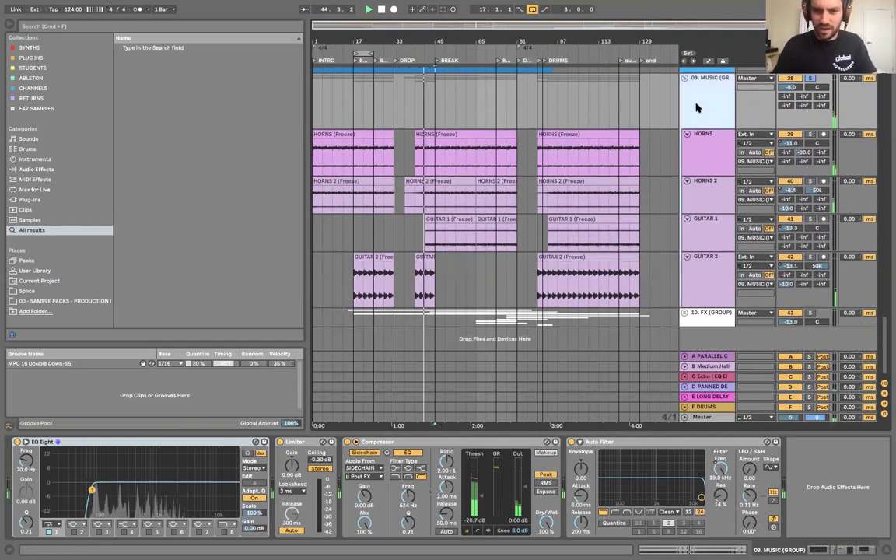
- Inspect the device chains of the HORNS, HORNS 2, GUITAR 1 and GUITAR 2 tracks, including the HAAAS rack on HORNS
{"action": "left_click", "coordinate": [729, 154]}
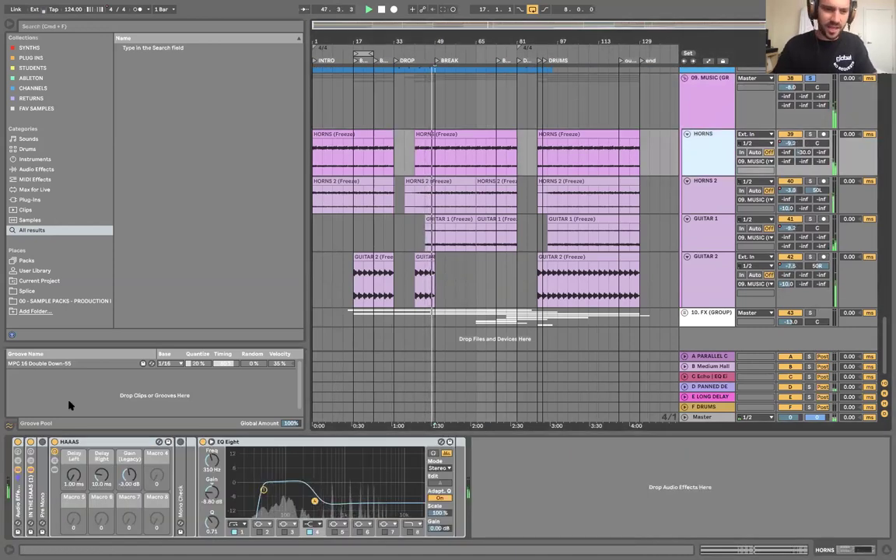
{"action": "left_click", "coordinate": [85, 441]}
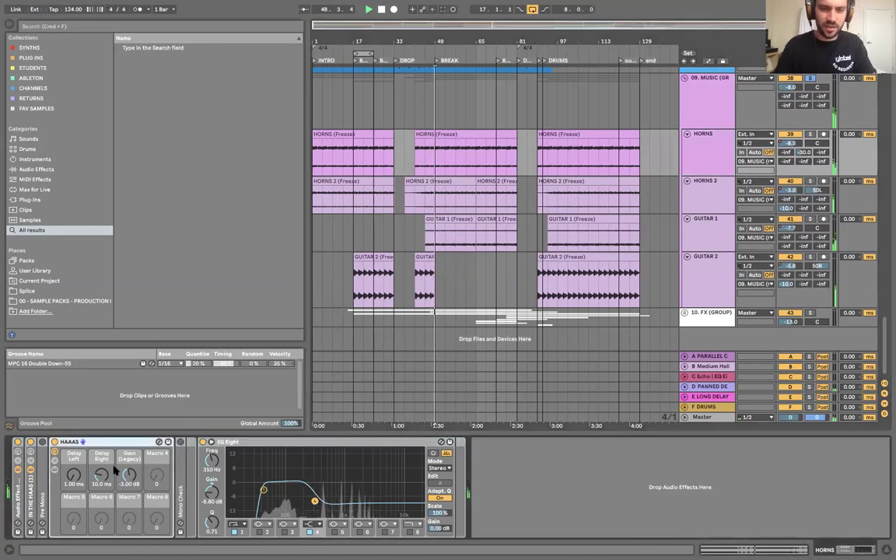
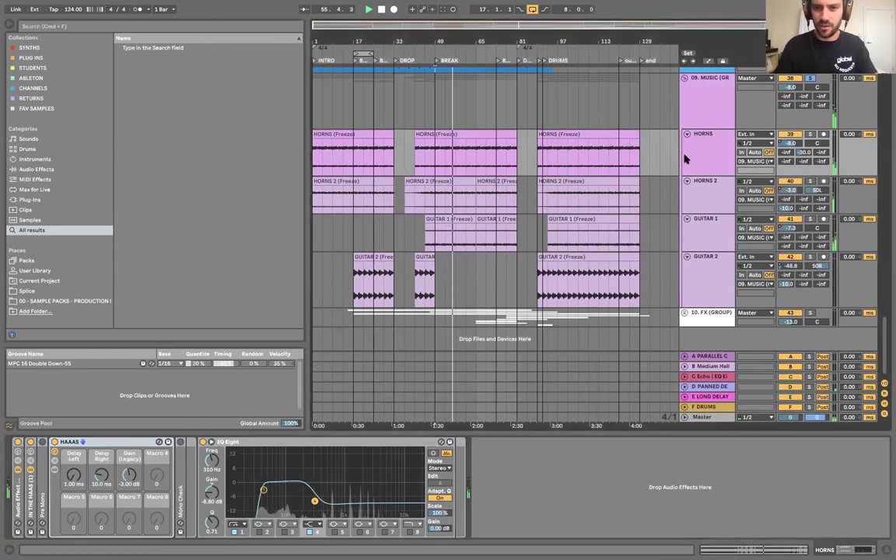
{"action": "left_click", "coordinate": [704, 186]}
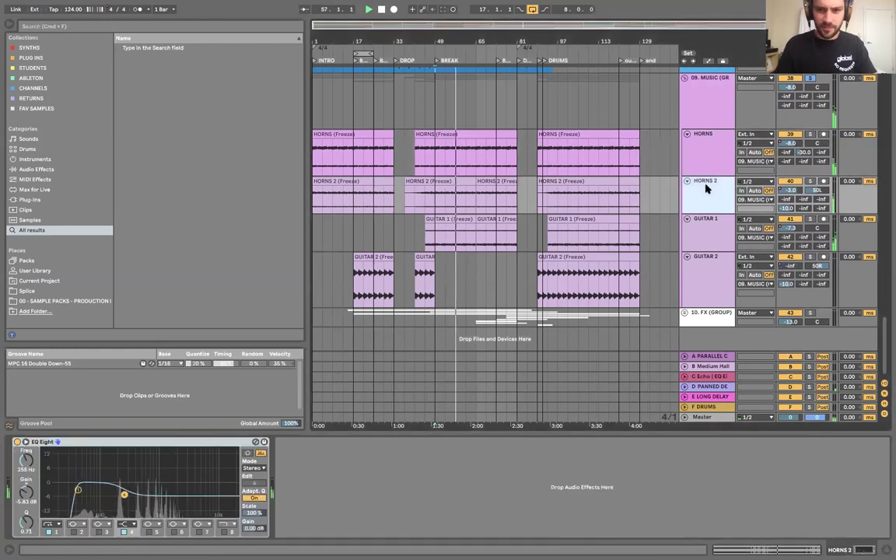
{"action": "key", "text": "Down"}
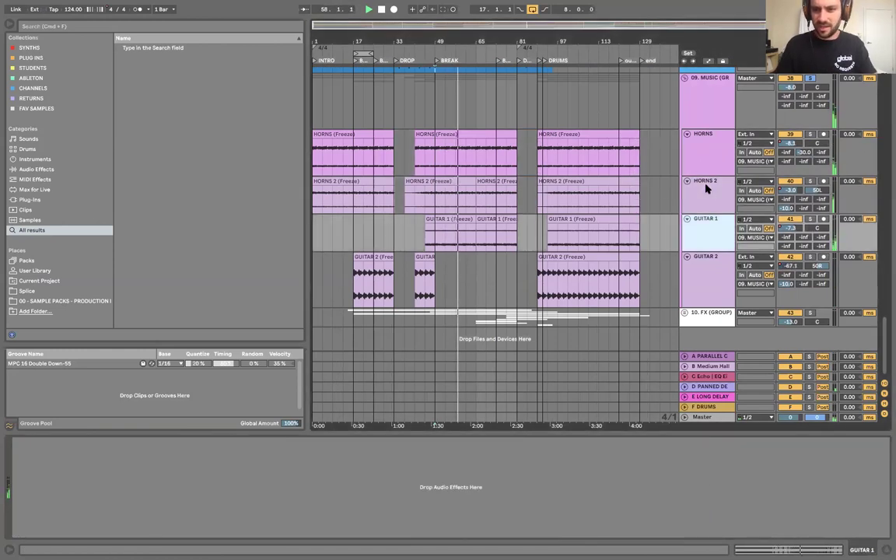
{"action": "key", "text": "Down"}
- Unfold the 10. FX group and go through the device chains of its tracks down to FX 9
{"action": "key", "text": "Down"}
{"action": "key", "text": "Right"}
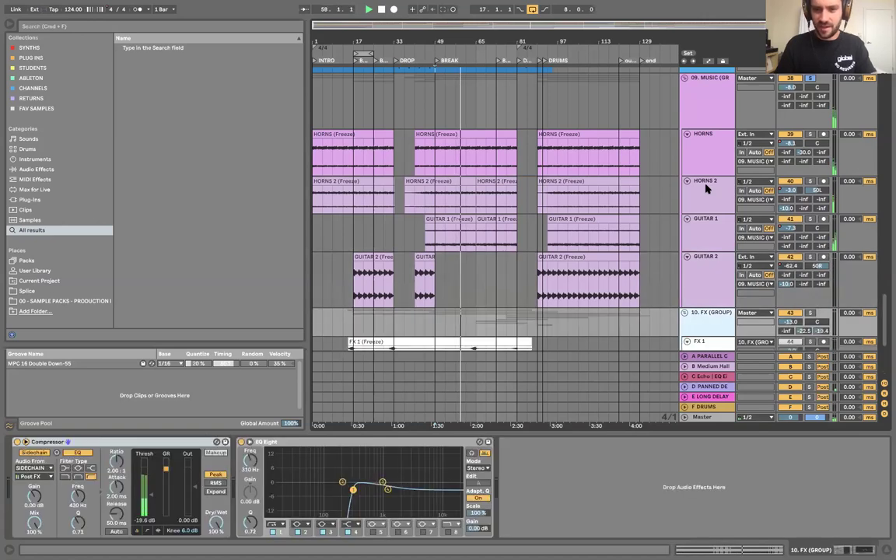
{"action": "scroll", "coordinate": [707, 188], "scroll_direction": "down", "scroll_amount": 5}
{"action": "left_click", "coordinate": [707, 189]}
{"action": "key", "text": "Down"}
{"action": "key", "text": "Down"}
{"action": "key", "text": "Down"}
{"action": "key", "text": "Down"}
{"action": "key", "text": "Down"}
{"action": "key", "text": "Down"}
{"action": "key", "text": "Down"}
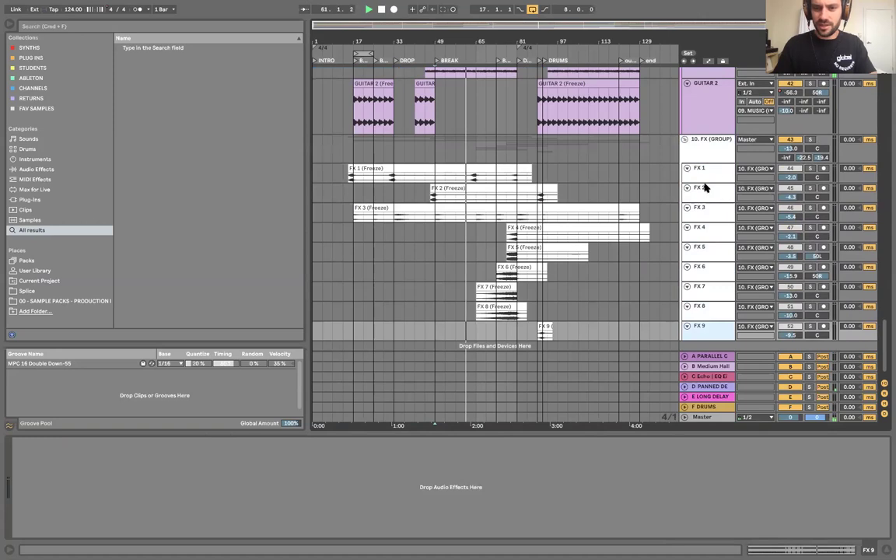
- Show the 10. FX group's device chain and enlarge the group track to reveal all its send levels
{"action": "left_click", "coordinate": [720, 152]}
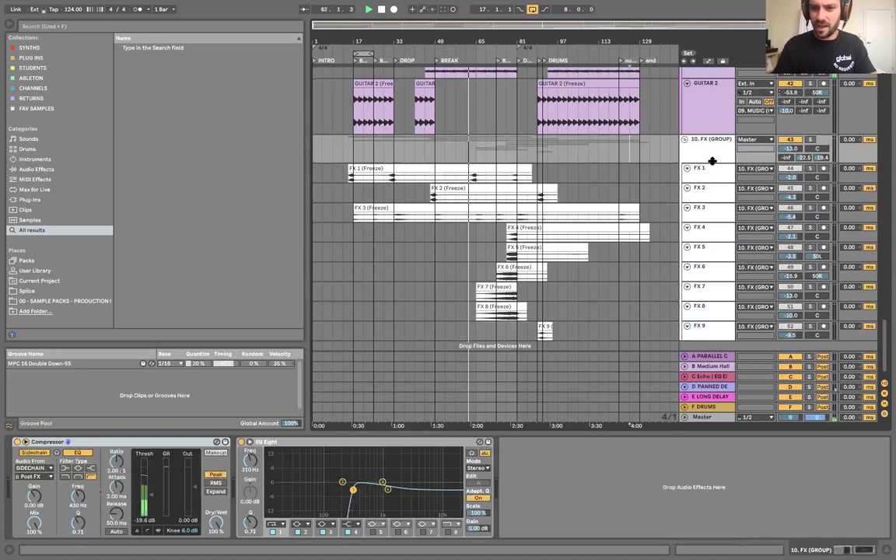
{"action": "left_click_drag", "start_coordinate": [712, 161], "coordinate": [714, 236]}
{"action": "scroll", "coordinate": [665, 234], "scroll_direction": "up", "scroll_amount": 2}
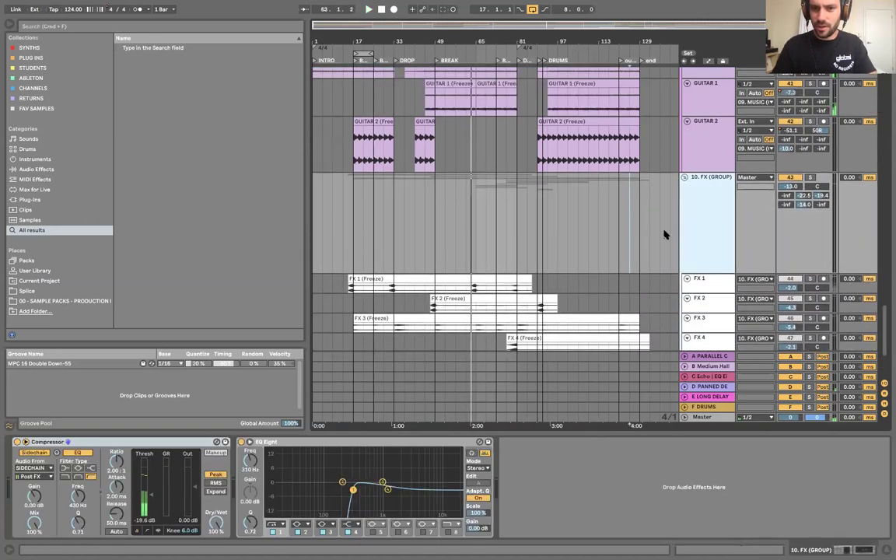
- Inspect the A-PARALLEL COMP PUSHED return's device chain and the send levels on the claps and hats groups
{"action": "left_click", "coordinate": [721, 357]}
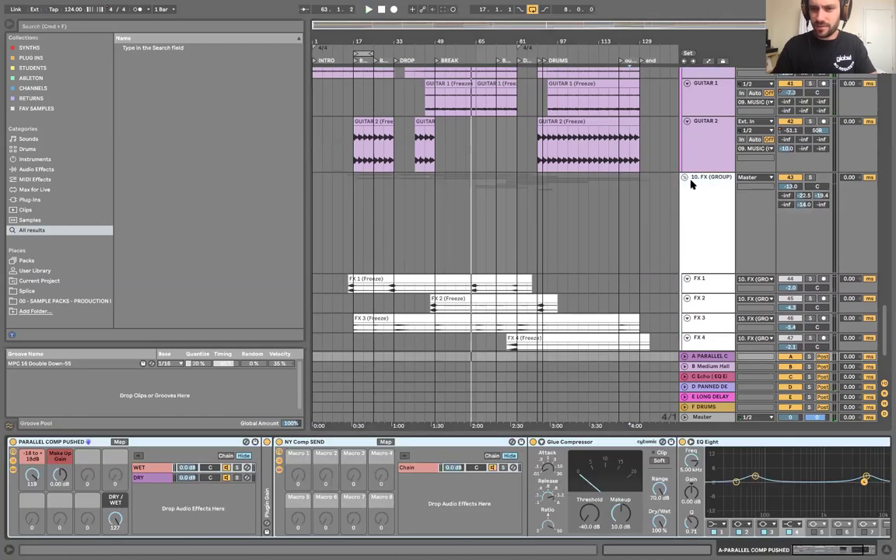
{"action": "scroll", "coordinate": [690, 184], "scroll_direction": "up", "scroll_amount": 15}
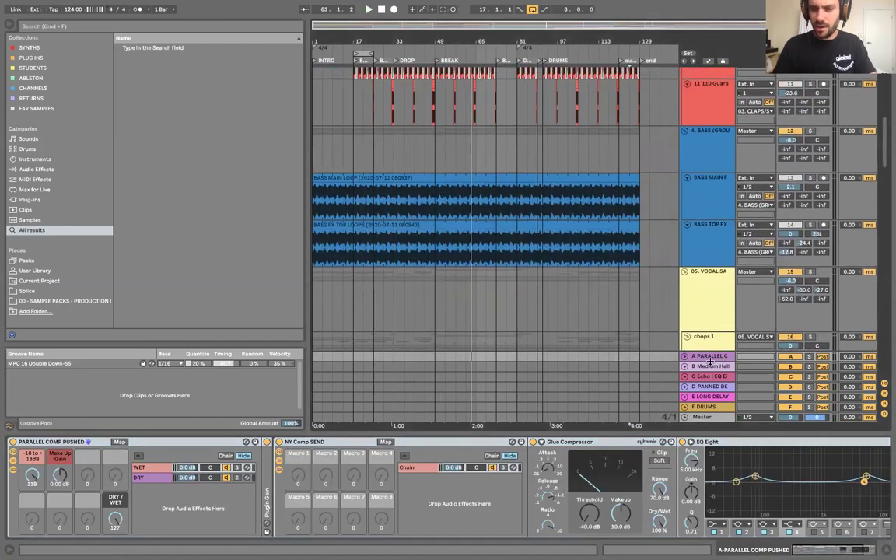
{"action": "scroll", "coordinate": [393, 506], "scroll_direction": "right", "scroll_amount": 5}
{"action": "scroll", "coordinate": [395, 504], "scroll_direction": "left", "scroll_amount": 5}
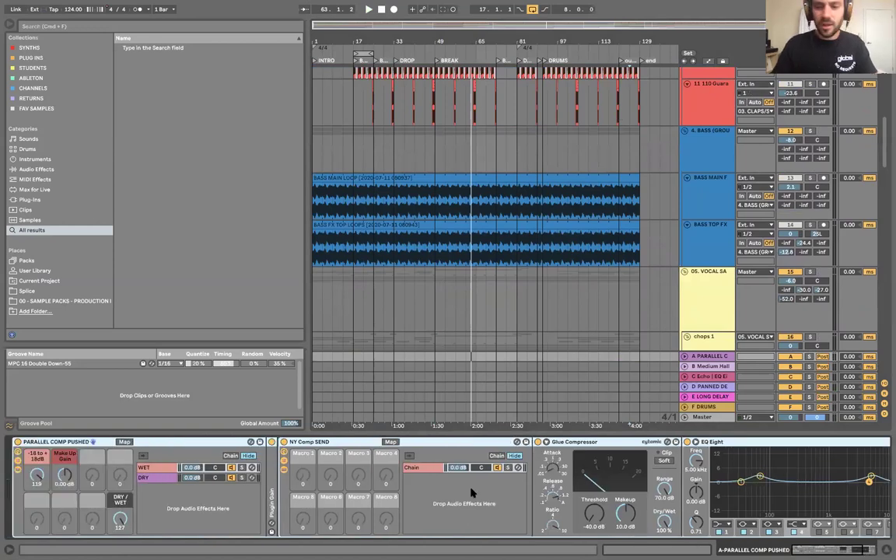
{"action": "scroll", "coordinate": [559, 207], "scroll_direction": "up", "scroll_amount": 10}
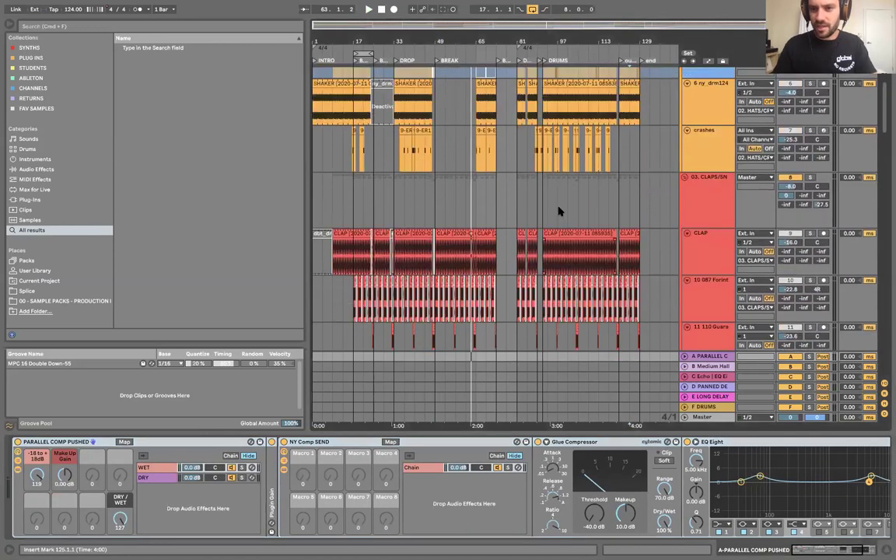
{"action": "scroll", "coordinate": [673, 243], "scroll_direction": "up", "scroll_amount": 3}
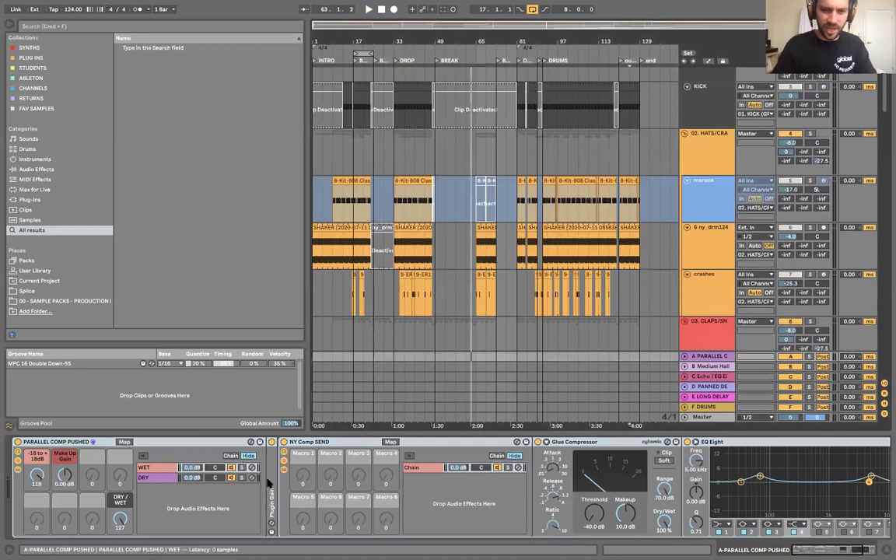
{"action": "scroll", "coordinate": [268, 484], "scroll_direction": "right", "scroll_amount": 5}
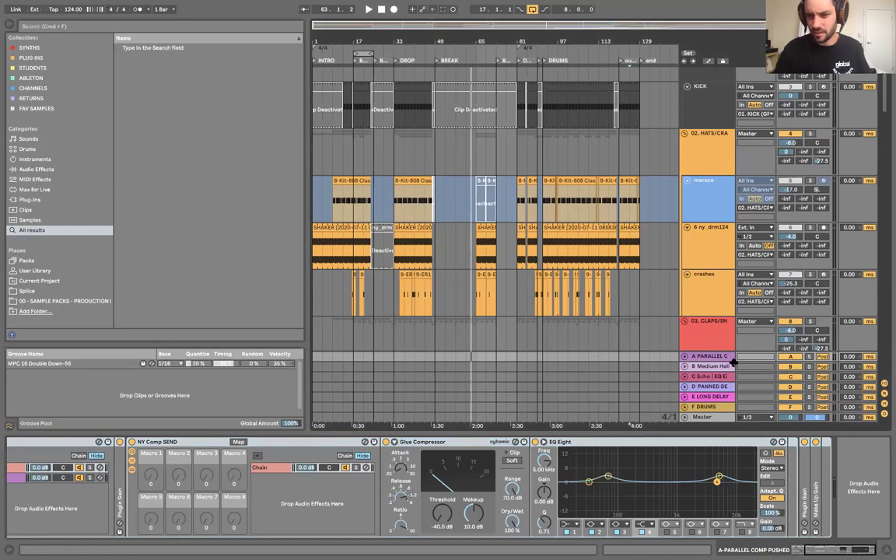
- Enlarge the A-PARALLEL COMP PUSHED and B-Medium Hall return tracks and show the Medium Hall device chain
{"action": "left_click_drag", "start_coordinate": [717, 301], "coordinate": [727, 307]}
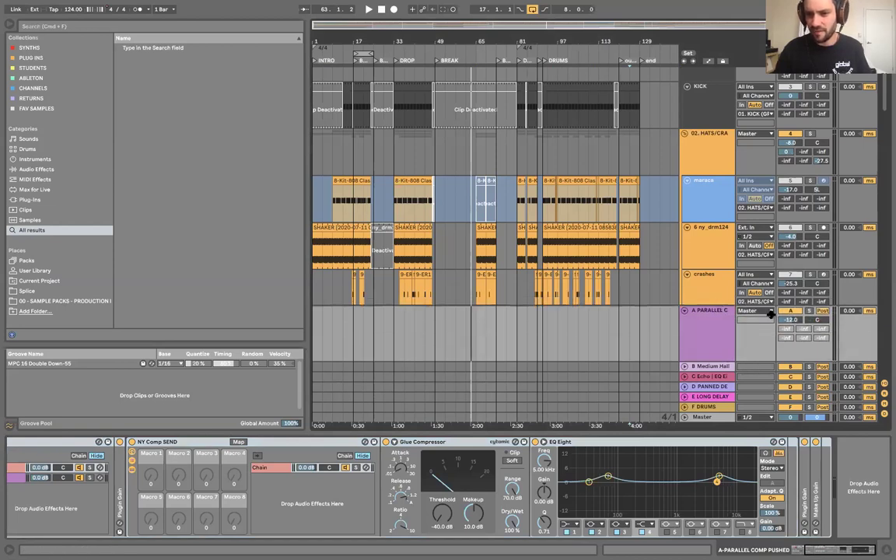
{"action": "left_click_drag", "start_coordinate": [719, 362], "coordinate": [717, 333]}
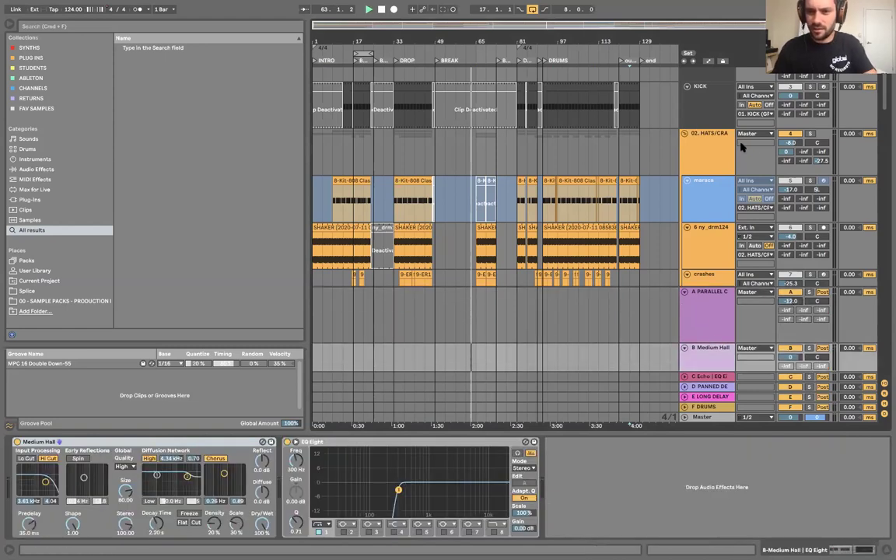
- Fold the hats group, solo the hats and claps groups together, and play from the DROP section
{"action": "scroll", "coordinate": [809, 200], "scroll_direction": "up", "scroll_amount": 2}
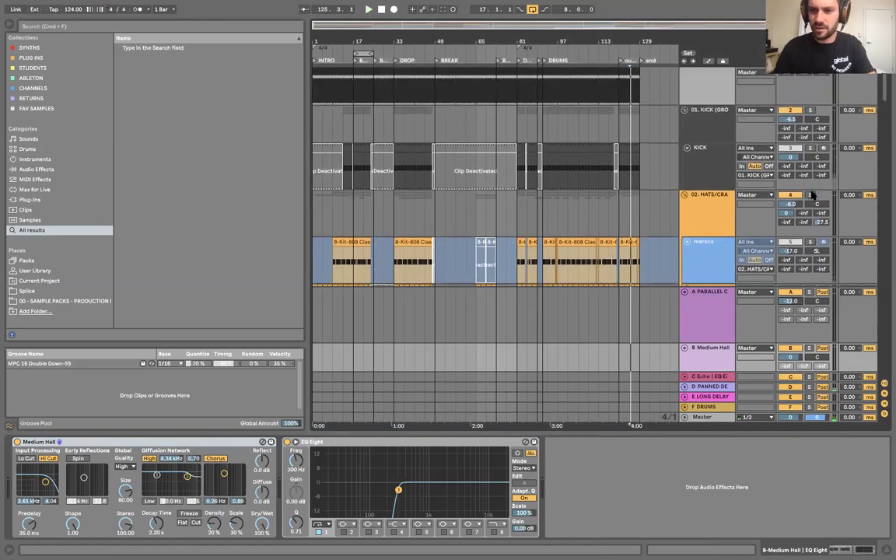
{"action": "left_click", "coordinate": [686, 195]}
{"action": "left_click", "coordinate": [685, 206]}
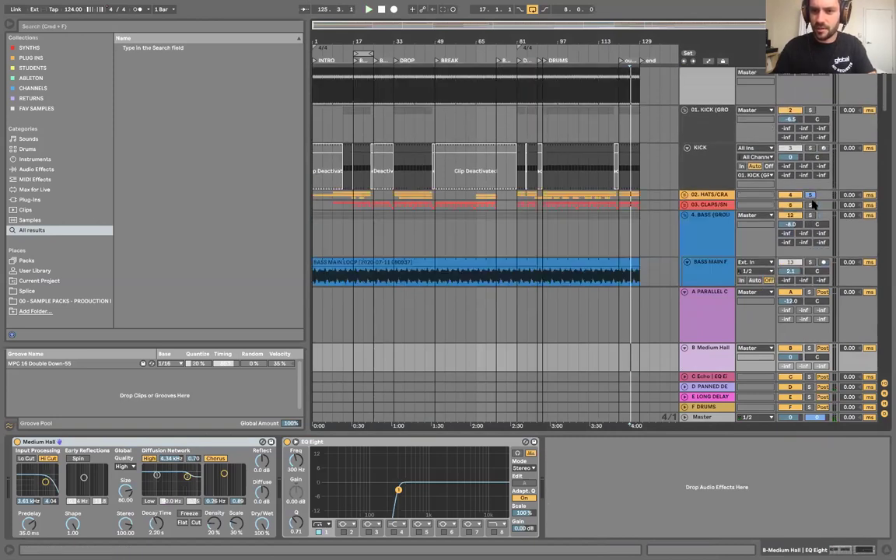
{"action": "left_click", "coordinate": [396, 61]}
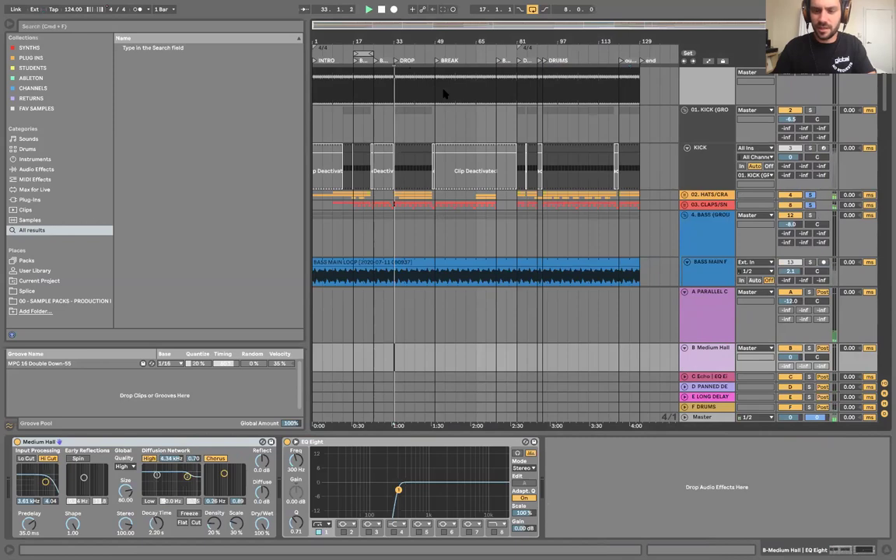
- Compare the drums with the A-PARALLEL COMP PUSHED return switched off and on, and briefly solo the return
{"action": "left_click", "coordinate": [792, 296]}
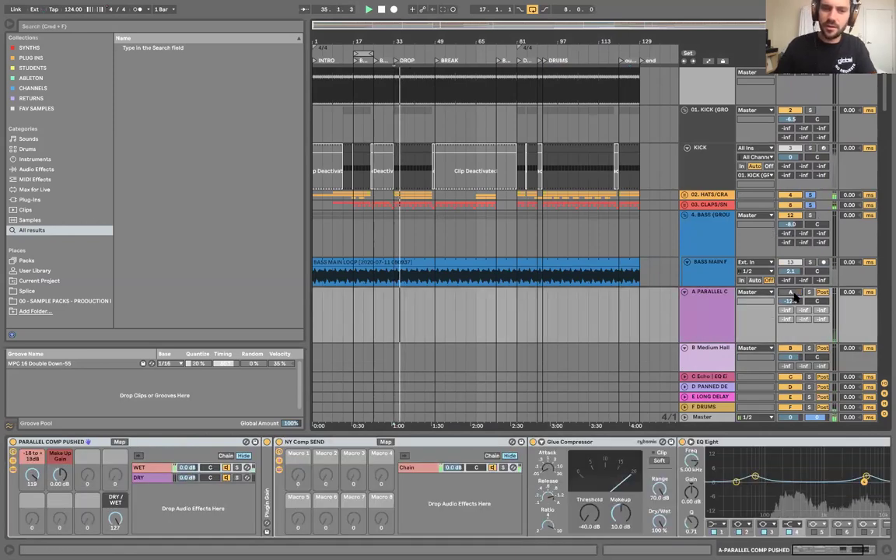
{"action": "left_click", "coordinate": [793, 296]}
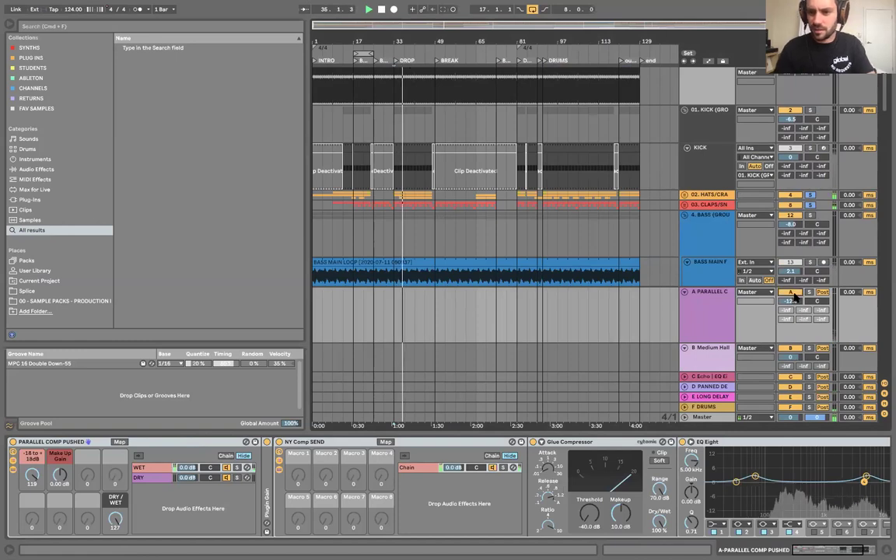
{"action": "left_click", "coordinate": [809, 293]}
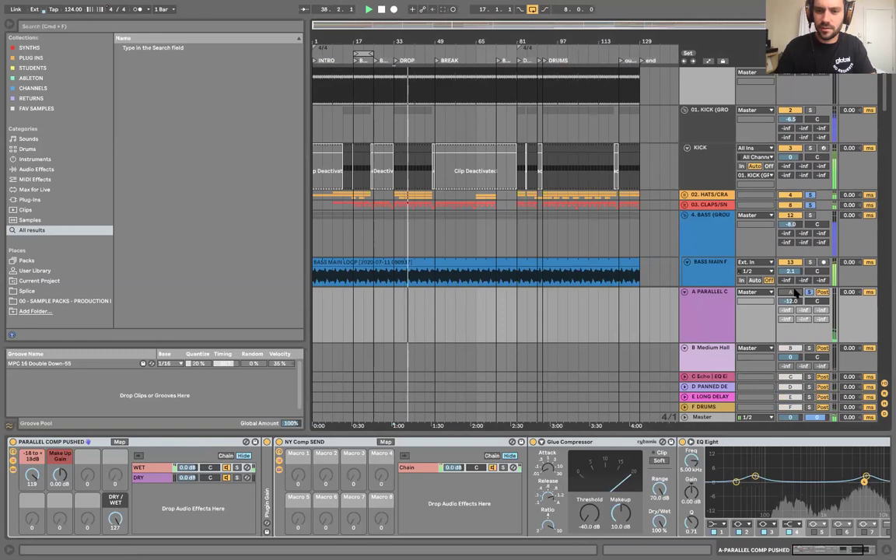
{"action": "left_click", "coordinate": [809, 291]}
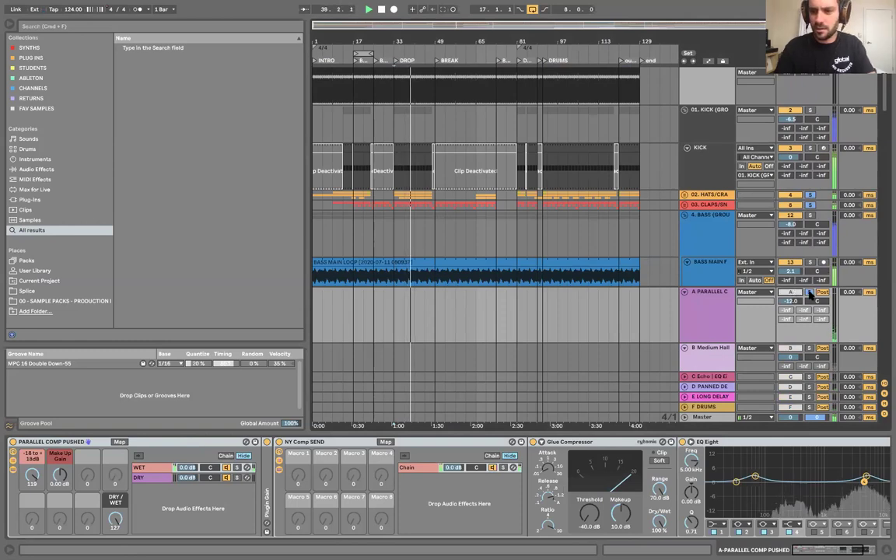
- Unfold the hats group, vary its send A level while it plays soloed, and examine the return's compressor chain
{"action": "left_click", "coordinate": [684, 195]}
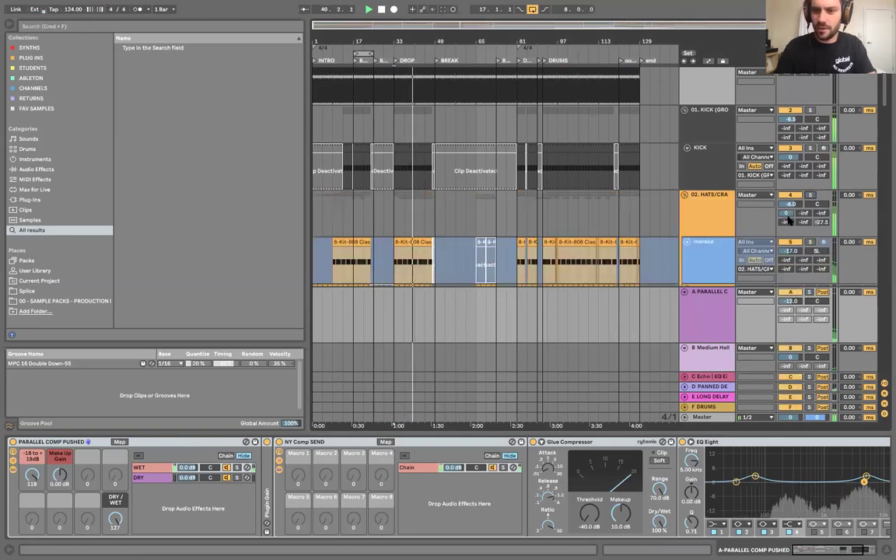
{"action": "left_click_drag", "start_coordinate": [787, 212], "coordinate": [787, 204]}
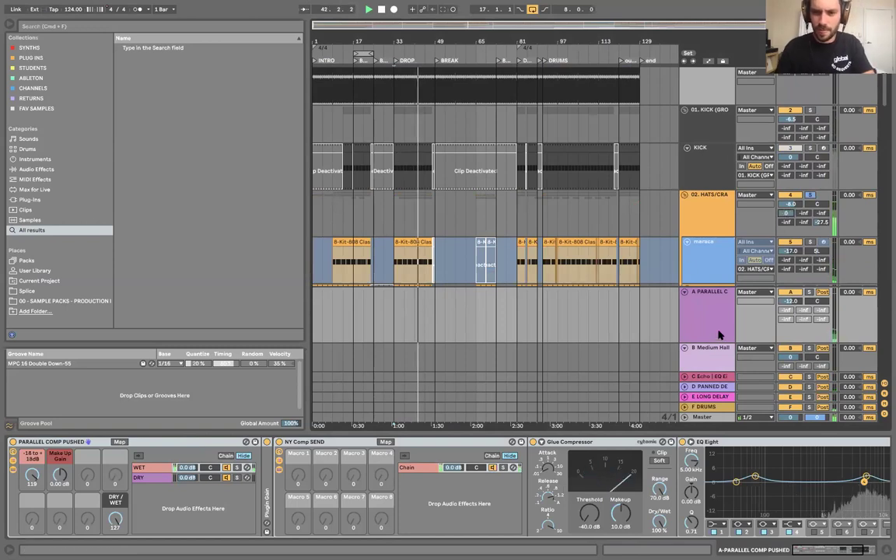
{"action": "scroll", "coordinate": [564, 489], "scroll_direction": "right", "scroll_amount": 3}
{"action": "scroll", "coordinate": [564, 488], "scroll_direction": "left", "scroll_amount": 4}
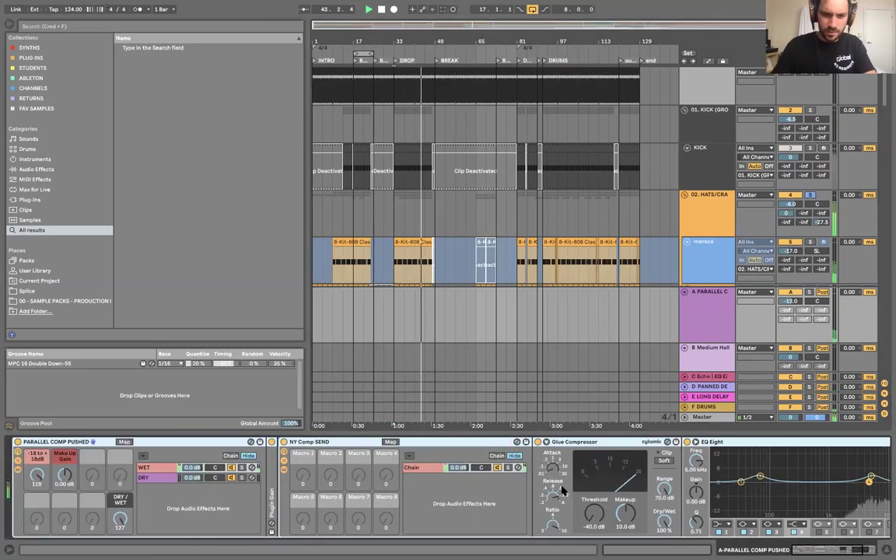
{"action": "key", "text": "space"}
{"action": "key", "text": "space"}
{"action": "scroll", "coordinate": [662, 343], "scroll_direction": "down", "scroll_amount": 2}
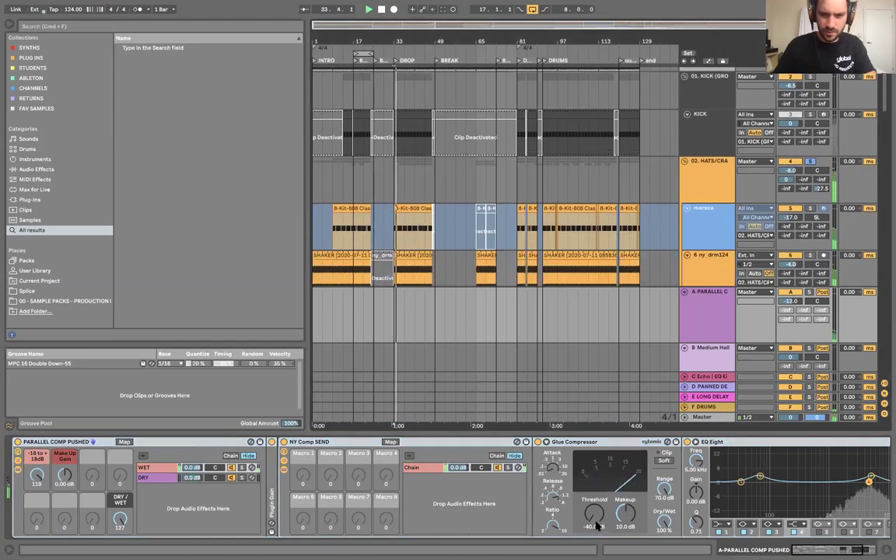
{"action": "scroll", "coordinate": [702, 230], "scroll_direction": "up", "scroll_amount": 3}
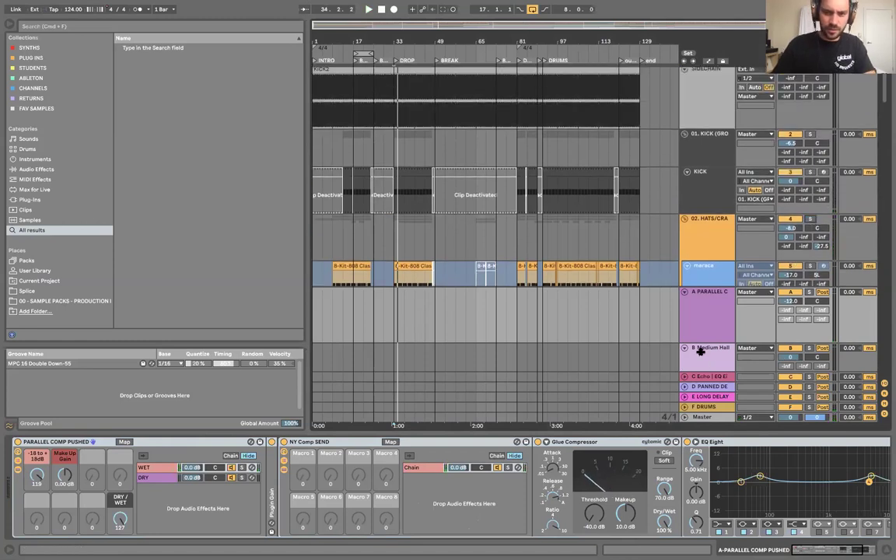
- Delete the whole PARALLEL COMP PUSHED device chain from return A
{"action": "left_click", "coordinate": [713, 282]}
{"action": "left_click", "coordinate": [713, 300]}
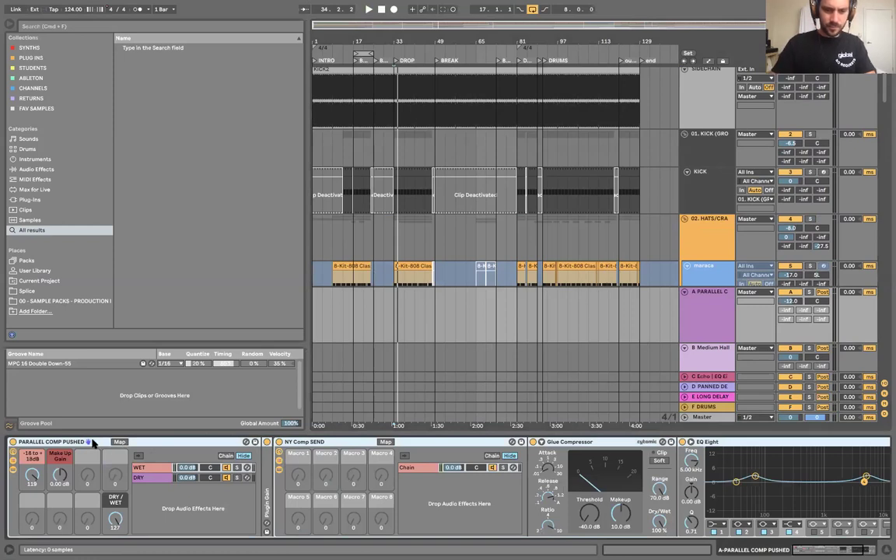
{"action": "key", "text": "Delete"}
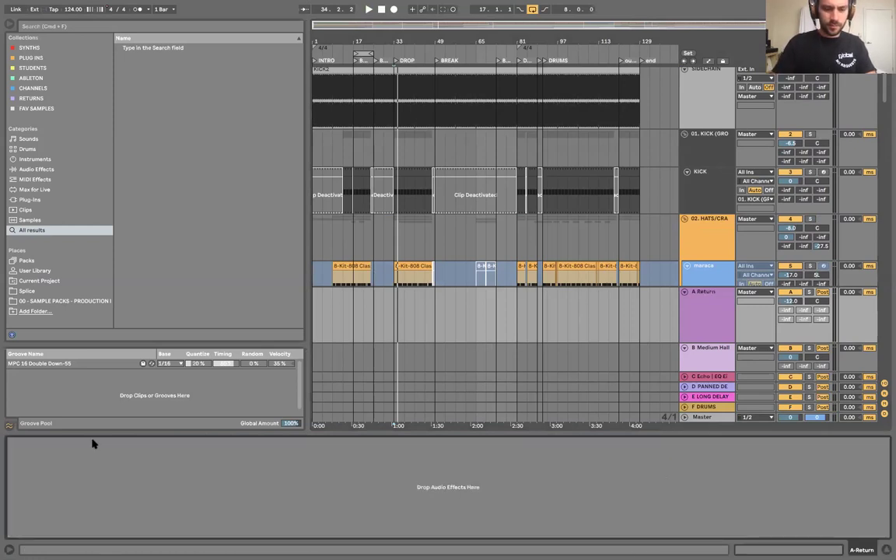
- Search the browser for "parr" and load B - PARRALEL COMP 2.aupreset onto return A, moving its plug-in window aside
{"action": "key", "text": "super+f"}
{"action": "type", "text": "pa"}
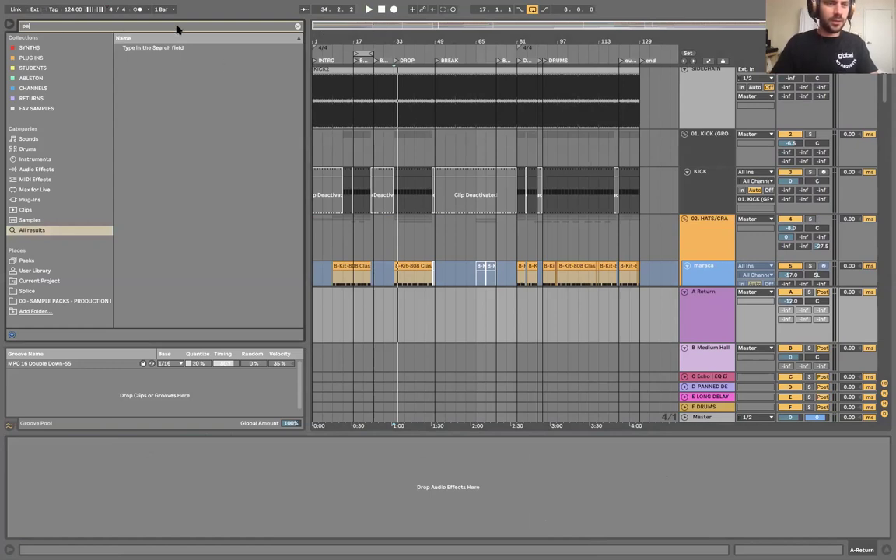
{"action": "type", "text": "rr"}
{"action": "left_click", "coordinate": [717, 378]}
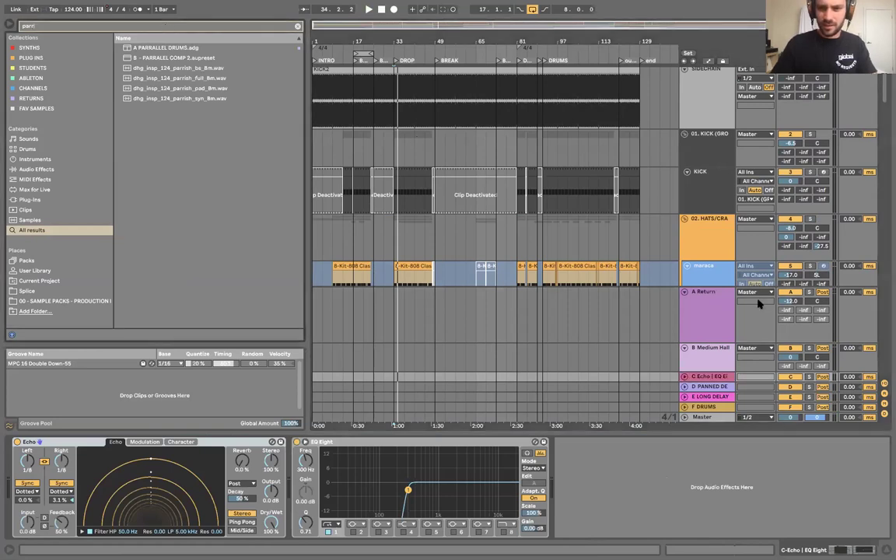
{"action": "left_click", "coordinate": [703, 316]}
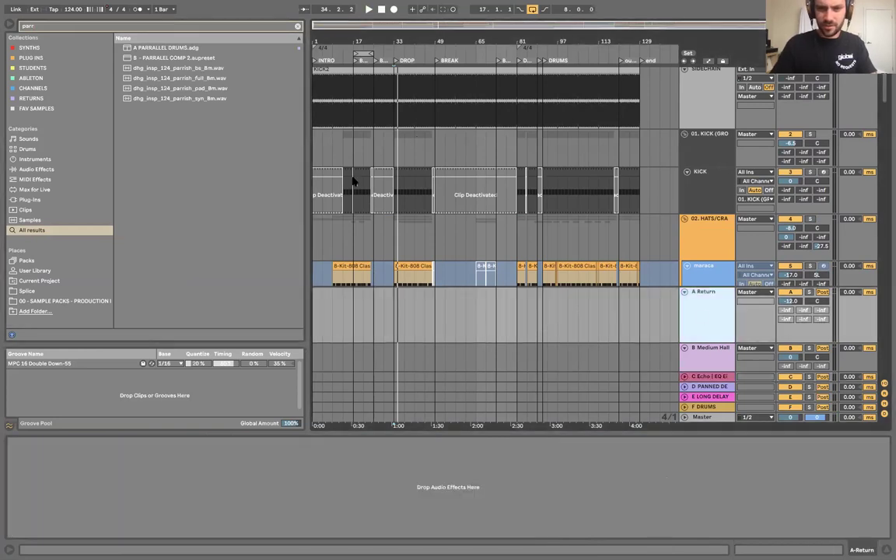
{"action": "left_click", "coordinate": [175, 59]}
{"action": "left_click_drag", "start_coordinate": [214, 447], "coordinate": [208, 501]}
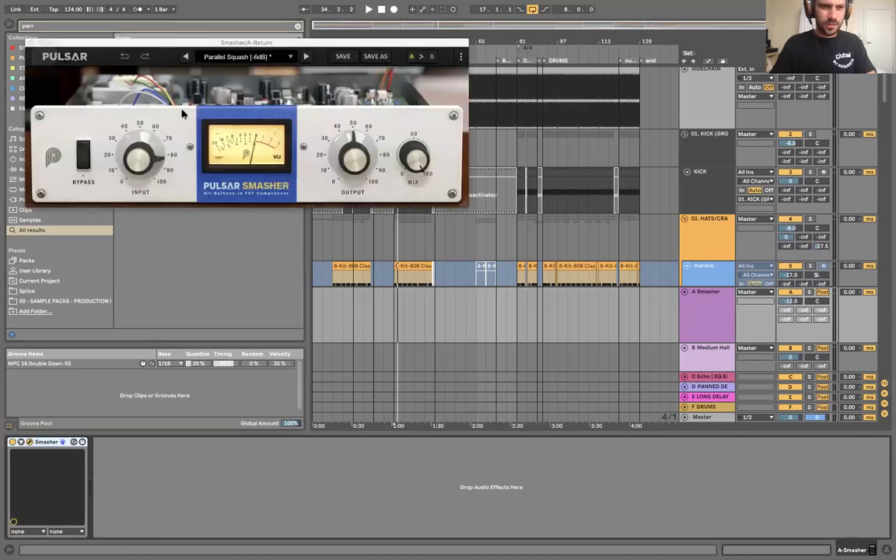
{"action": "left_click_drag", "start_coordinate": [343, 45], "coordinate": [420, 186]}
- Play the DROP with the hats group soloed and its send A varied, adding the claps group to the solo and showing its sends
{"action": "key", "text": "space"}
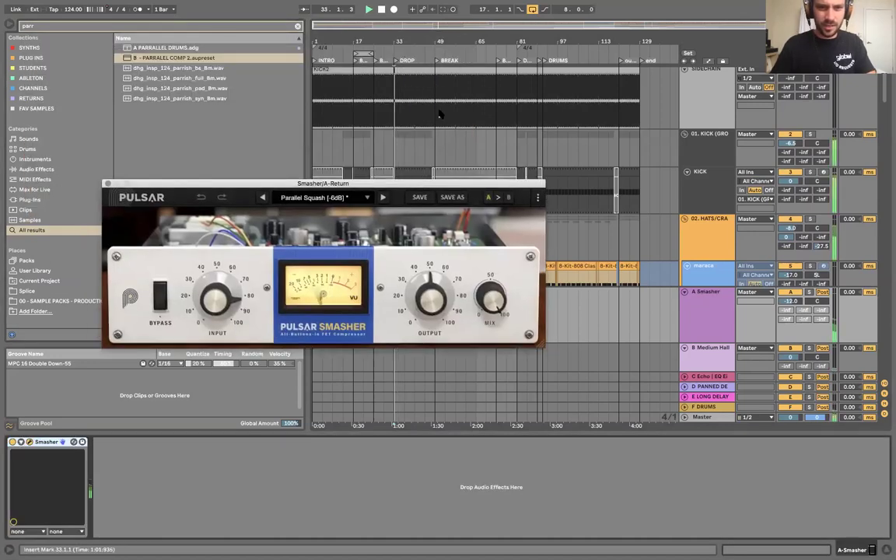
{"action": "left_click", "coordinate": [810, 220]}
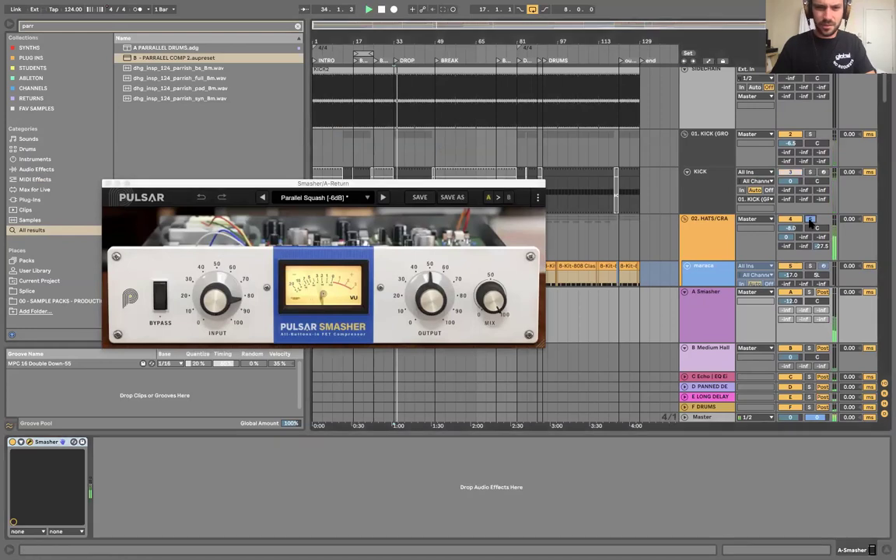
{"action": "left_click_drag", "start_coordinate": [787, 237], "coordinate": [787, 304]}
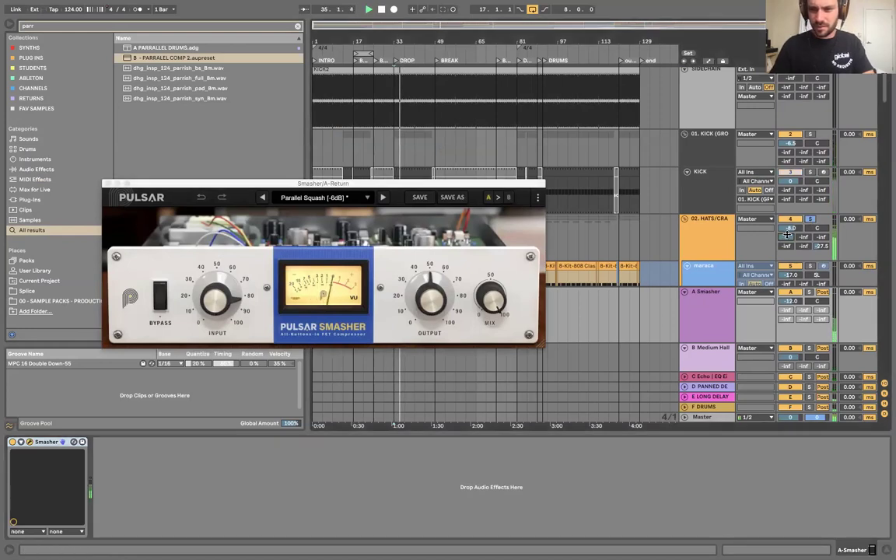
{"action": "left_click", "coordinate": [701, 220]}
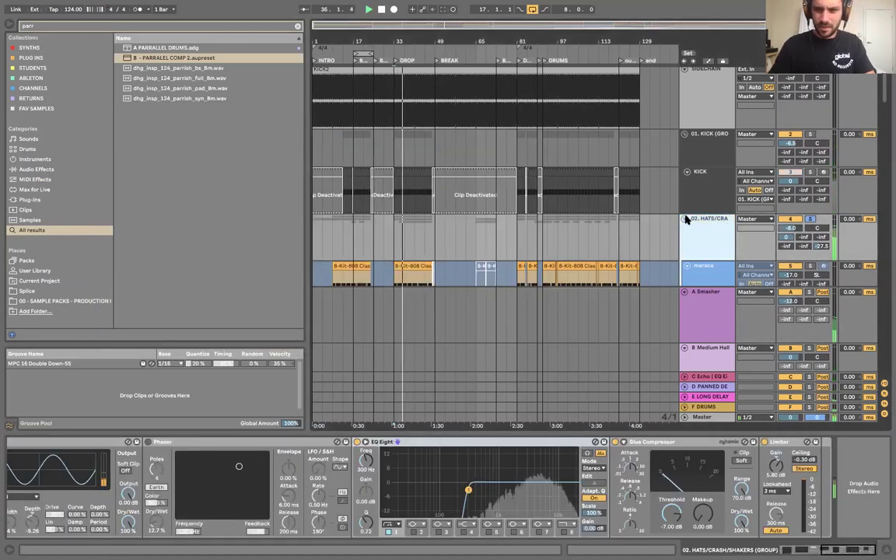
{"action": "left_click", "coordinate": [685, 219]}
{"action": "left_click", "coordinate": [718, 330]}
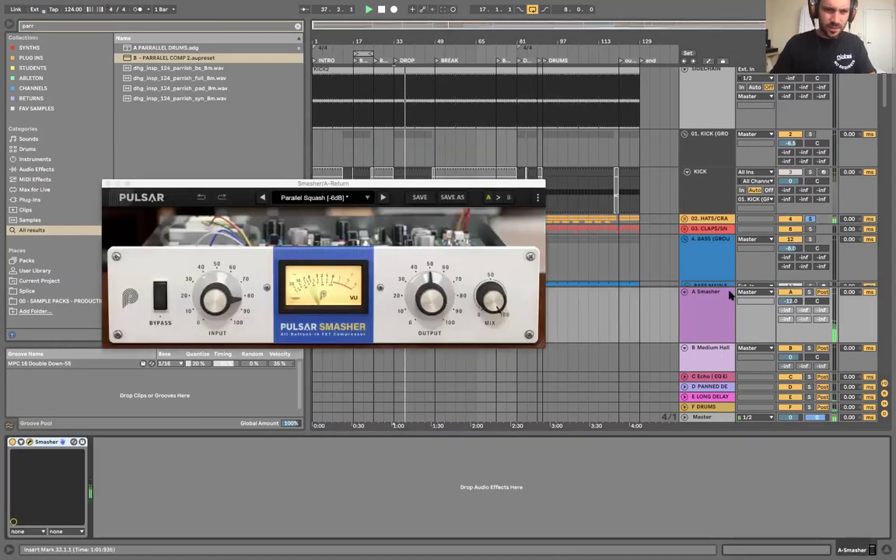
{"action": "left_click", "coordinate": [811, 229], "text": "super"}
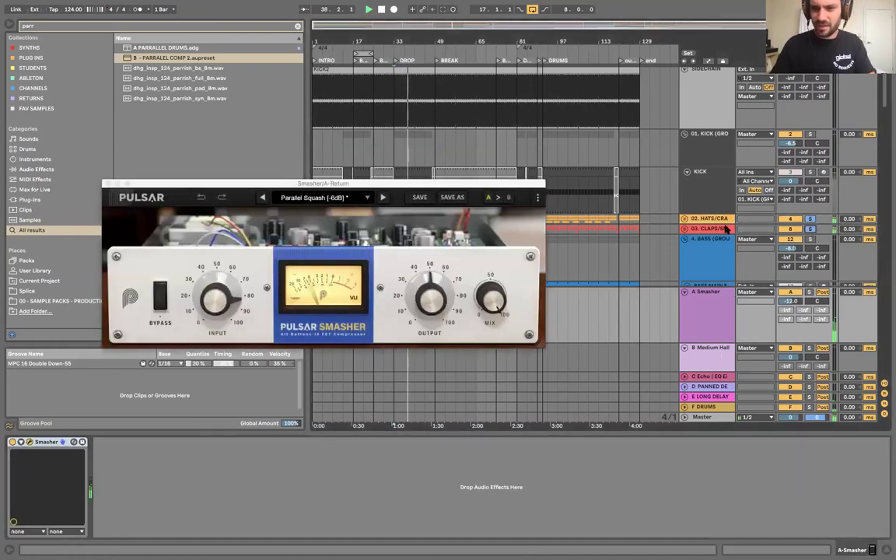
{"action": "left_click", "coordinate": [684, 229]}
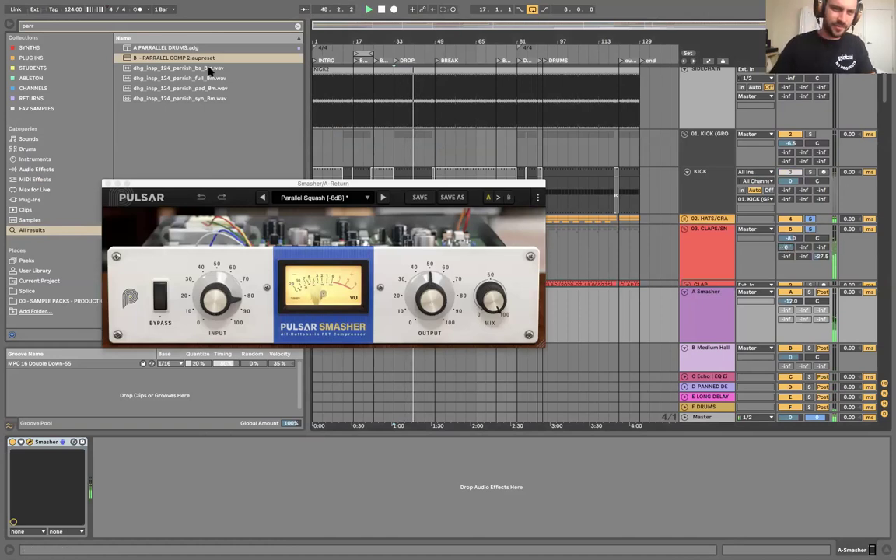
- Try replacing the Smasher on return A with the A PARRALLEL DRUMS.adg rack
{"action": "left_click", "coordinate": [709, 376]}
{"action": "left_click", "coordinate": [707, 321]}
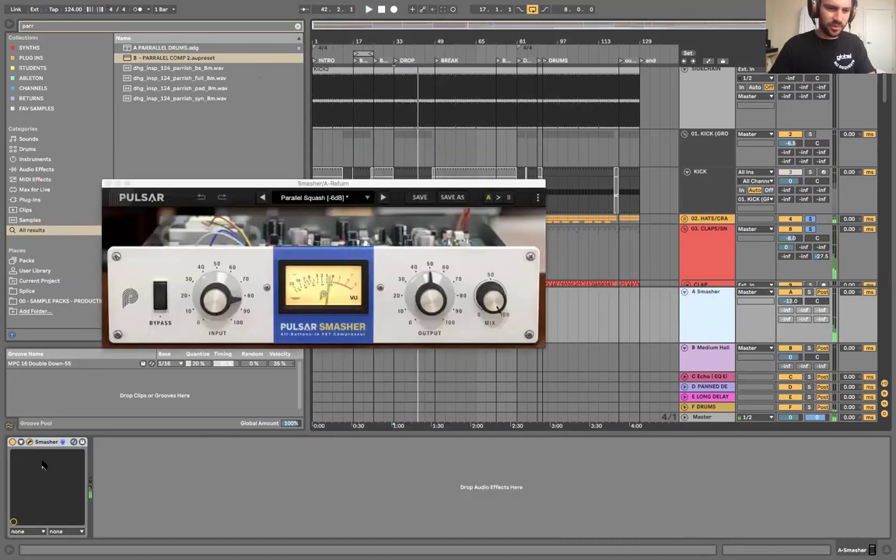
{"action": "key", "text": "Delete"}
{"action": "left_click_drag", "start_coordinate": [186, 48], "coordinate": [178, 482]}
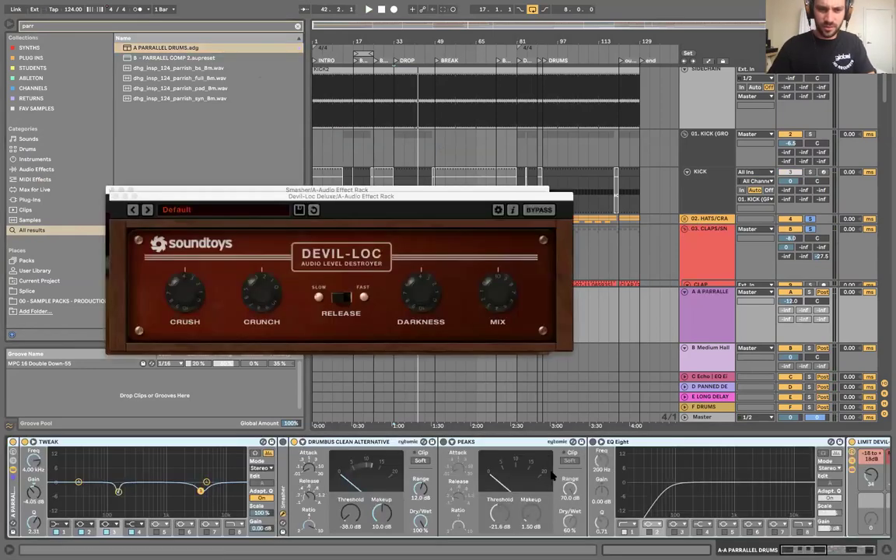
- Play the DROP through the parallel drums rack and examine its device chain up to the HP equaliser
{"action": "key", "text": "space"}
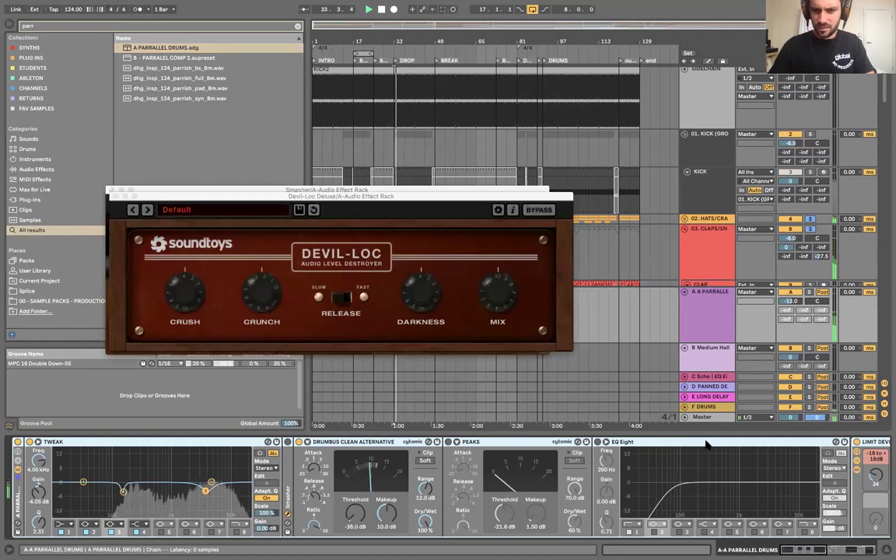
{"action": "scroll", "coordinate": [536, 492], "scroll_direction": "right", "scroll_amount": 5}
{"action": "scroll", "coordinate": [537, 491], "scroll_direction": "right", "scroll_amount": 1}
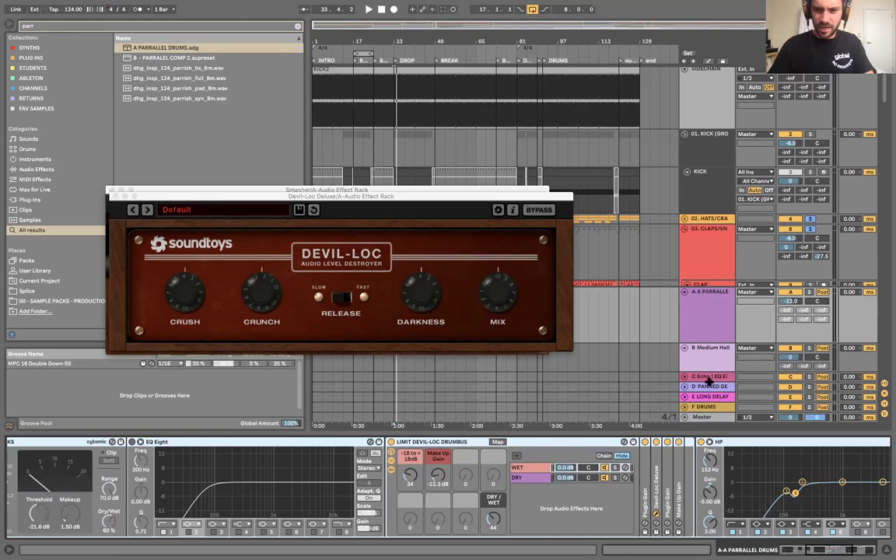
- Undo the loading of the parallel drums rack and the removal of the Smasher on return A
{"action": "left_click", "coordinate": [710, 319]}
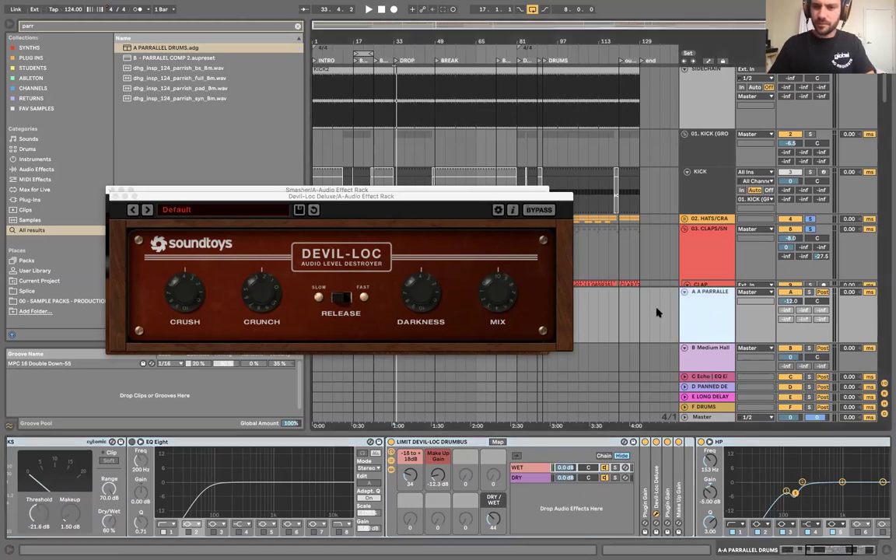
{"action": "key", "text": "super+z"}
{"action": "key", "text": "super+z"}
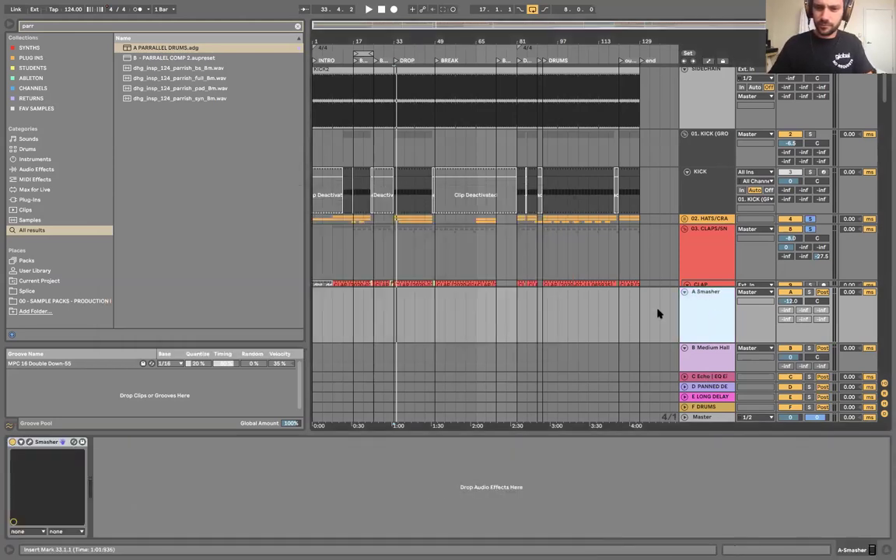
- Place the insert marker at the start of the DROP, at bar 33
{"action": "left_click", "coordinate": [640, 314]}
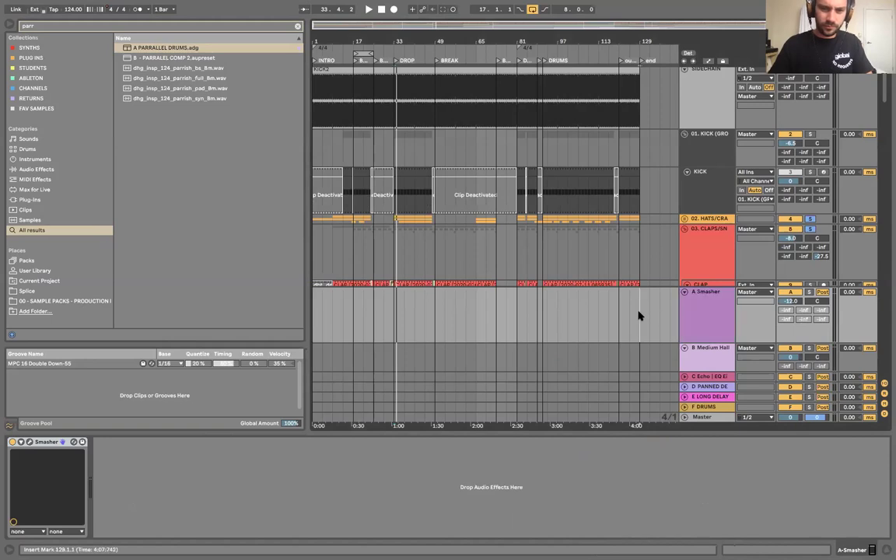
{"action": "left_click", "coordinate": [418, 317]}
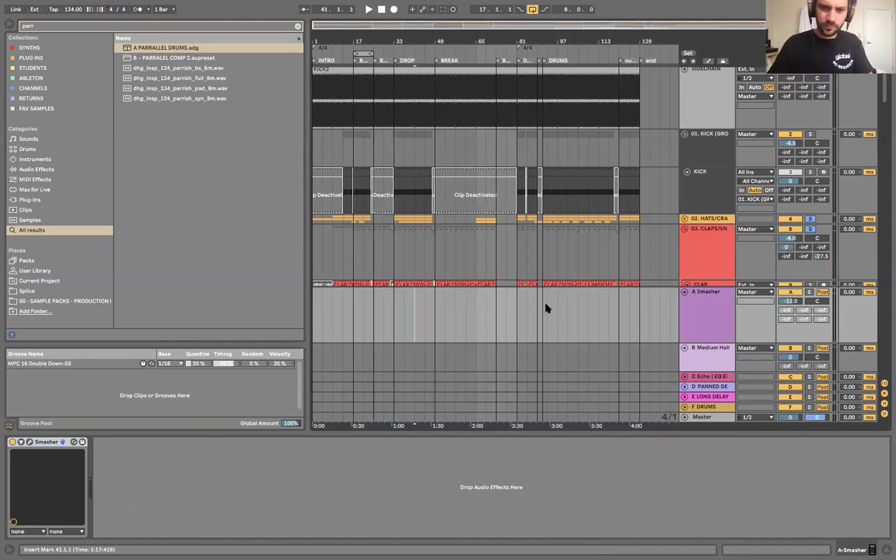
{"action": "left_click", "coordinate": [397, 311]}
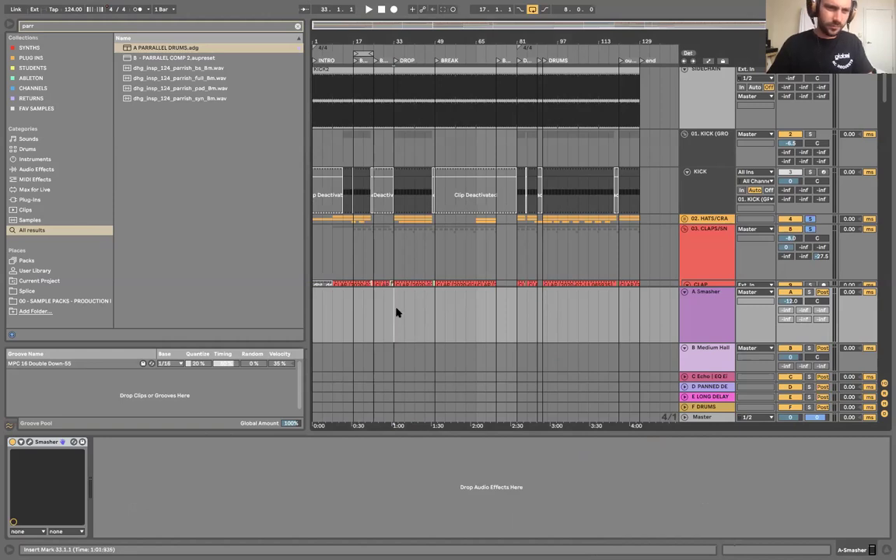
- Remove the Smasher from return A and list the User Library with the browser search cleared
{"action": "left_click", "coordinate": [296, 27]}
{"action": "type", "text": "nc"}
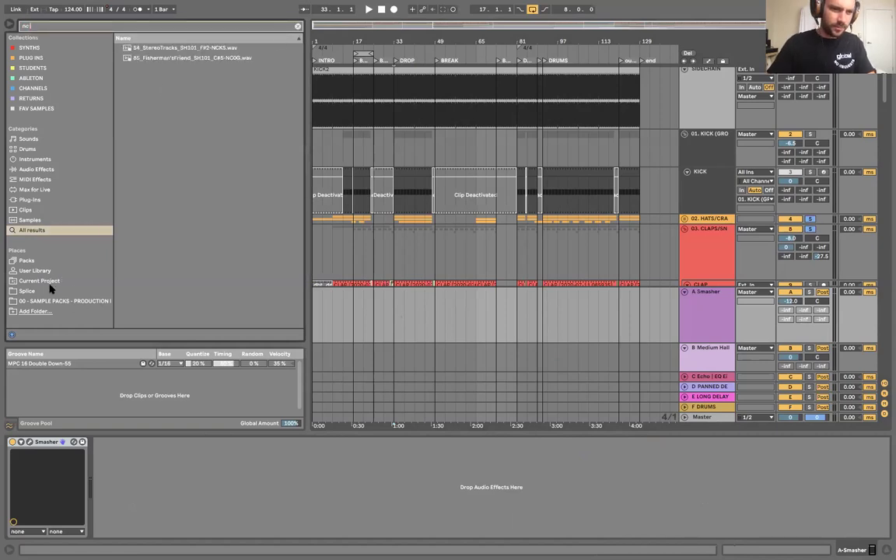
{"action": "key", "text": "Delete"}
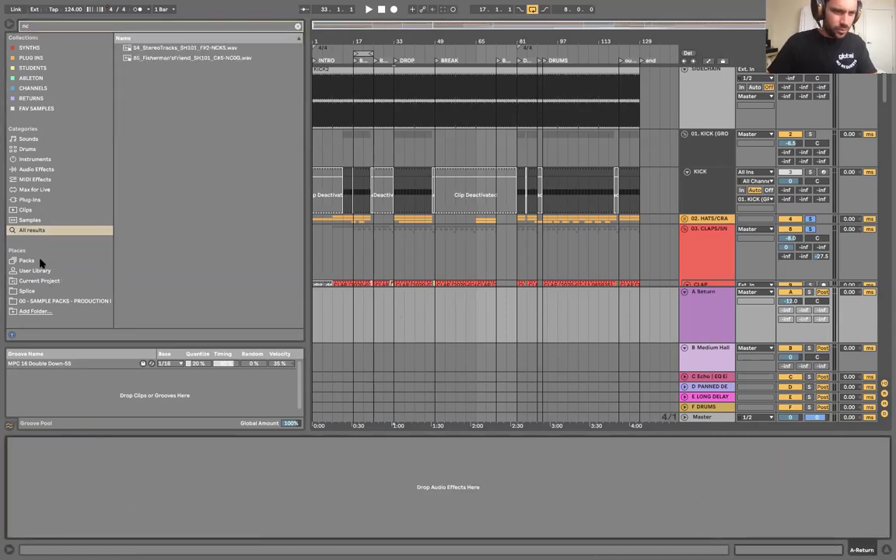
{"action": "left_click", "coordinate": [39, 270]}
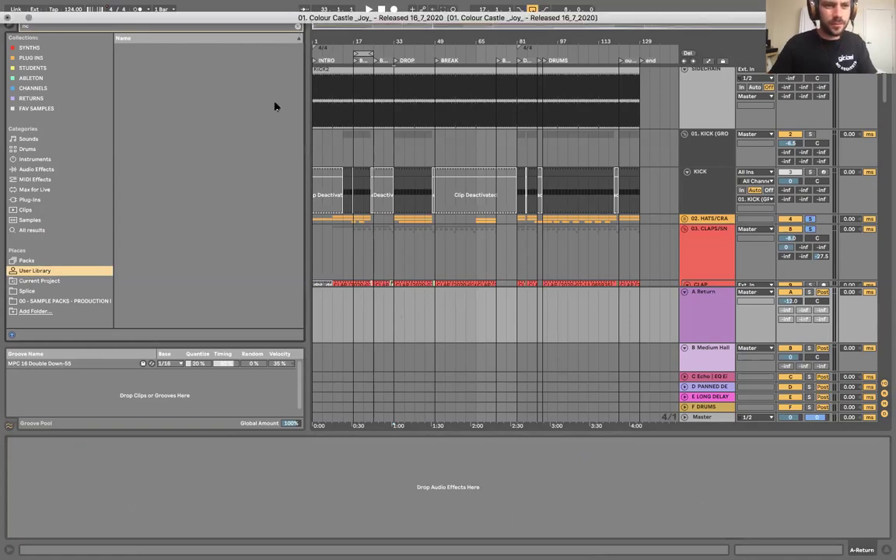
{"action": "left_click", "coordinate": [297, 24]}
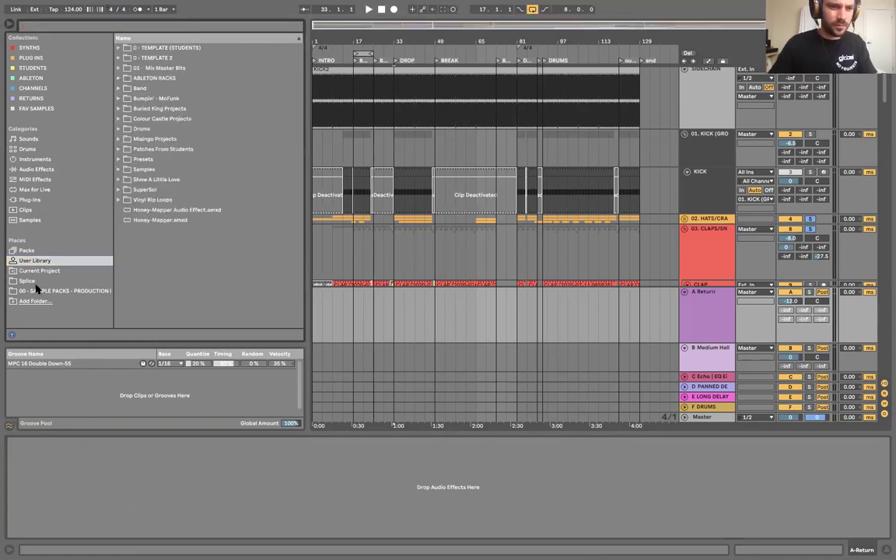
- Browse the 0 - TEMPLATE (STUDENTS) folder, examining its student racks and the EFFECTS racks
{"action": "left_click", "coordinate": [157, 49]}
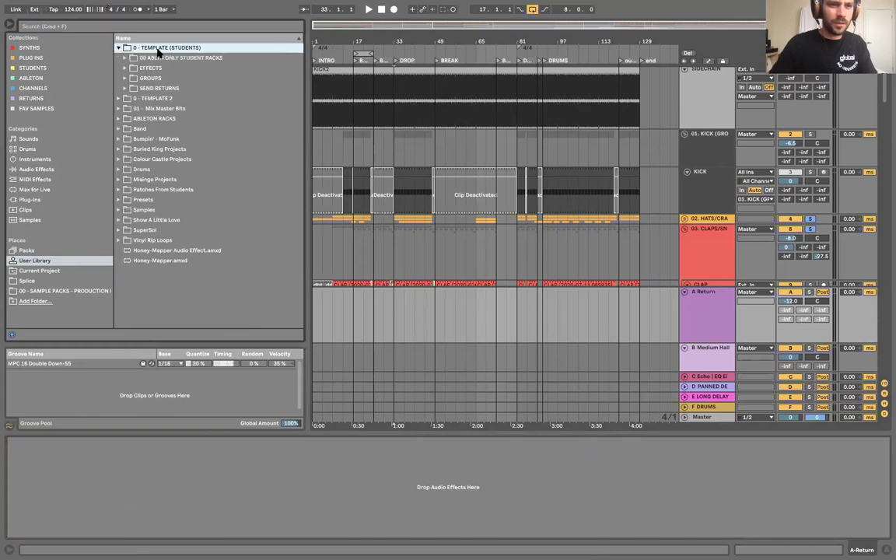
{"action": "key", "text": "Down"}
{"action": "key", "text": "Down"}
{"action": "key", "text": "Right"}
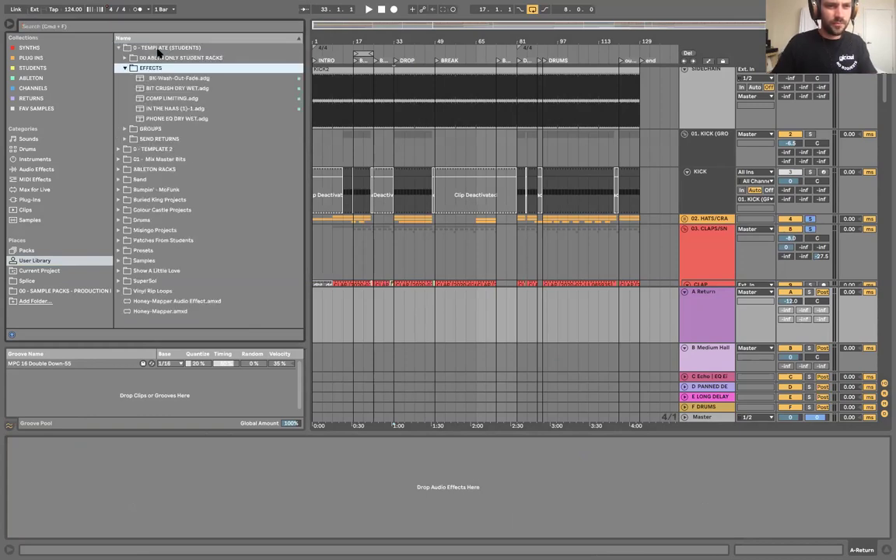
{"action": "key", "text": "Left"}
{"action": "key", "text": "Up"}
{"action": "key", "text": "Right"}
{"action": "key", "text": "Down"}
{"action": "key", "text": "Left"}
{"action": "key", "text": "Left"}
{"action": "key", "text": "Down"}
{"action": "key", "text": "Right"}
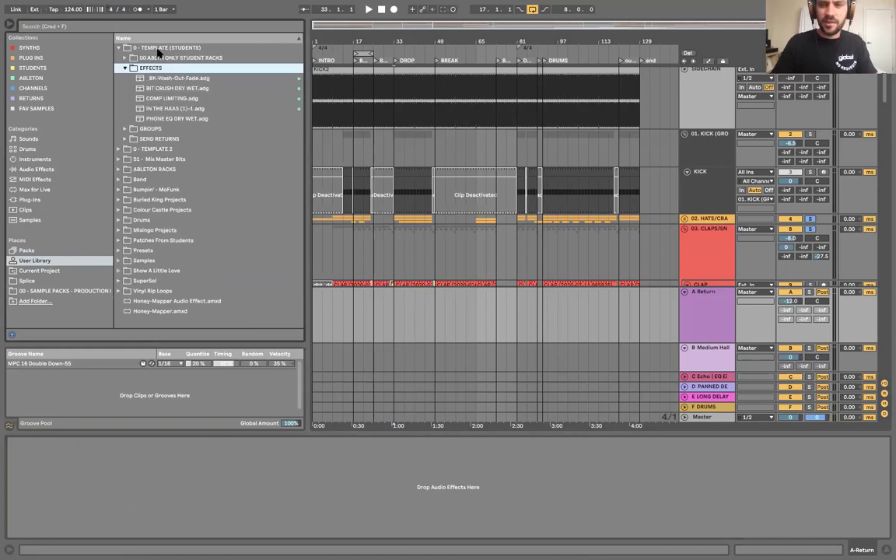
{"action": "key", "text": "Left"}
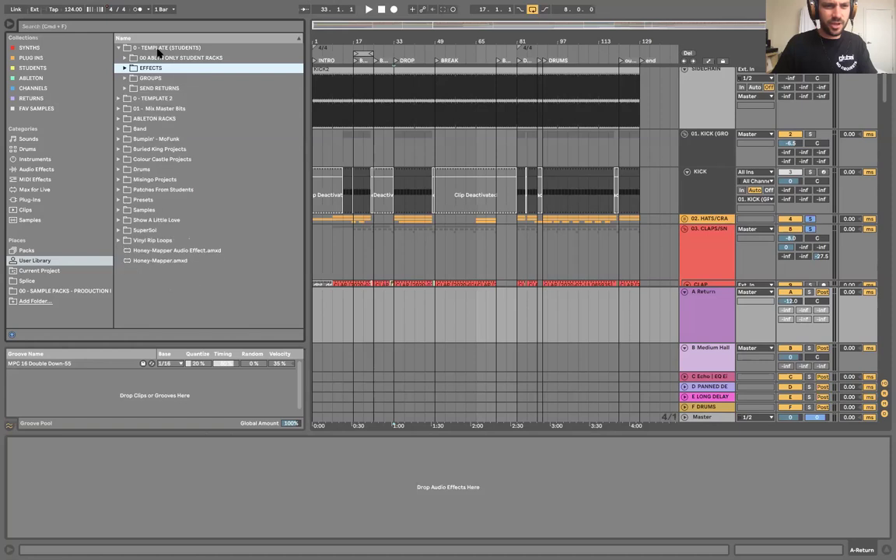
- Load A - 2 - PARALLEL COMP PUSHED.adg from the SEND RETURNS folder onto return A
{"action": "key", "text": "Down"}
{"action": "key", "text": "Right"}
{"action": "key", "text": "Down"}
{"action": "key", "text": "Right"}
{"action": "key", "text": "Left"}
{"action": "key", "text": "Left"}
{"action": "key", "text": "Left"}
{"action": "key", "text": "Down"}
{"action": "key", "text": "Right"}
{"action": "key", "text": "Down"}
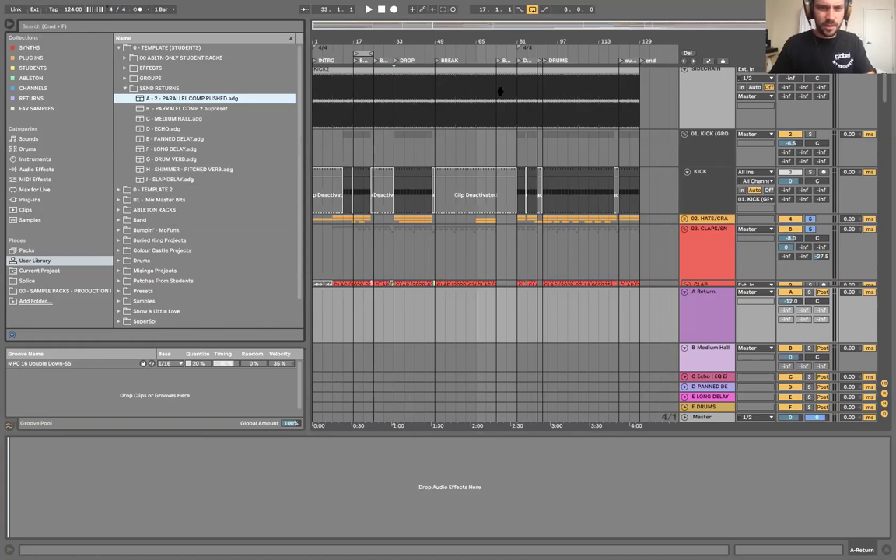
{"action": "key", "text": "Return"}
- Play the DROP and lower the Glue Compressor threshold in return A's parallel compression rack to -22.9 dB
{"action": "left_click_drag", "start_coordinate": [572, 529], "coordinate": [572, 435]}
{"action": "mouse_move", "coordinate": [591, 510]}
{"action": "left_mouse_down"}
{"action": "mouse_move", "coordinate": [592, 551]}
{"action": "mouse_move", "coordinate": [591, 521]}
{"action": "left_mouse_up"}
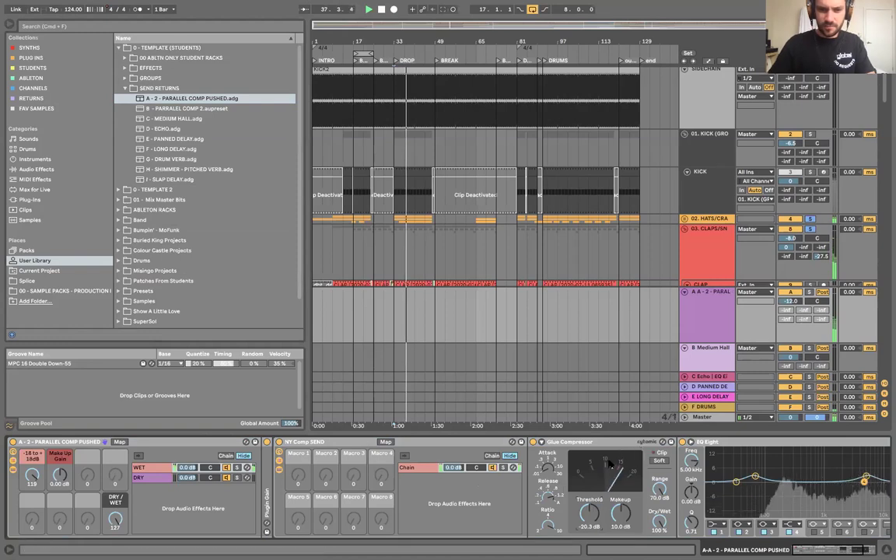
{"action": "scroll", "coordinate": [610, 463], "scroll_direction": "left", "scroll_amount": 1}
{"action": "scroll", "coordinate": [610, 463], "scroll_direction": "right", "scroll_amount": 5}
{"action": "scroll", "coordinate": [610, 465], "scroll_direction": "left", "scroll_amount": 5}
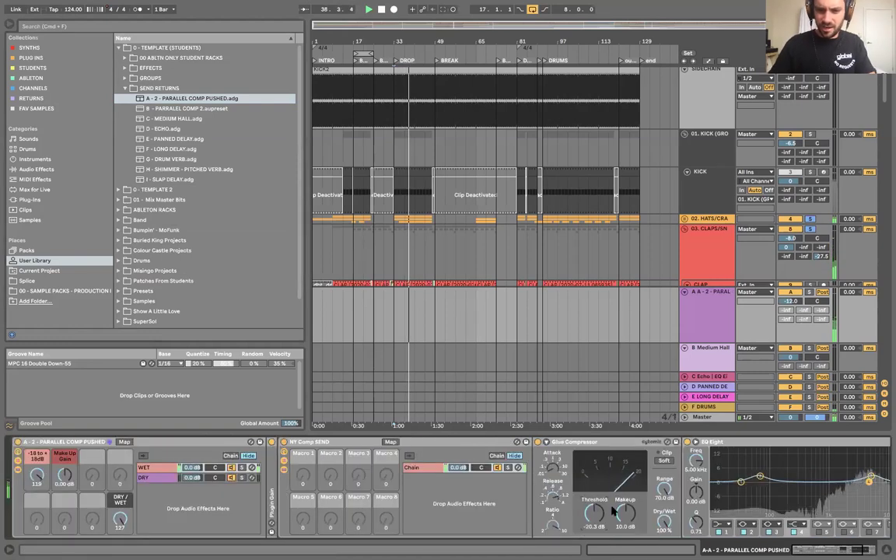
{"action": "left_click_drag", "start_coordinate": [594, 514], "coordinate": [593, 525]}
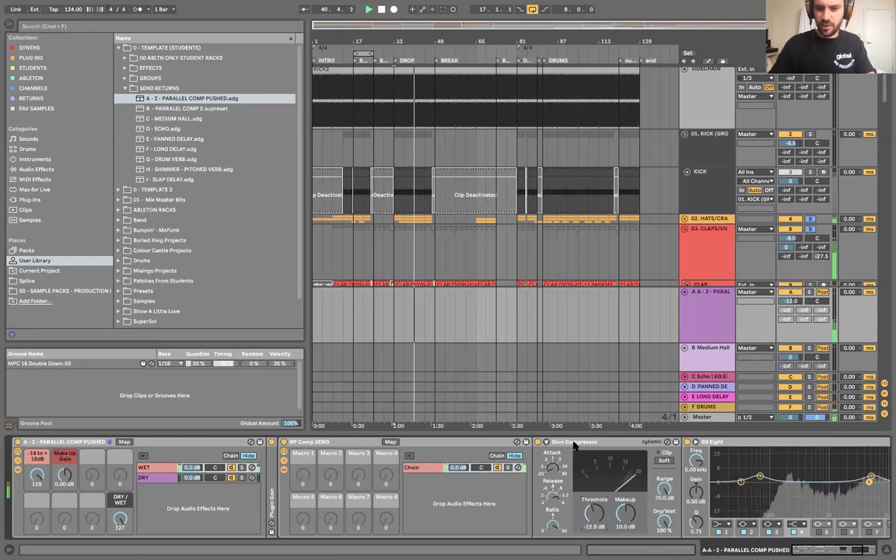
{"action": "left_click", "coordinate": [574, 443]}
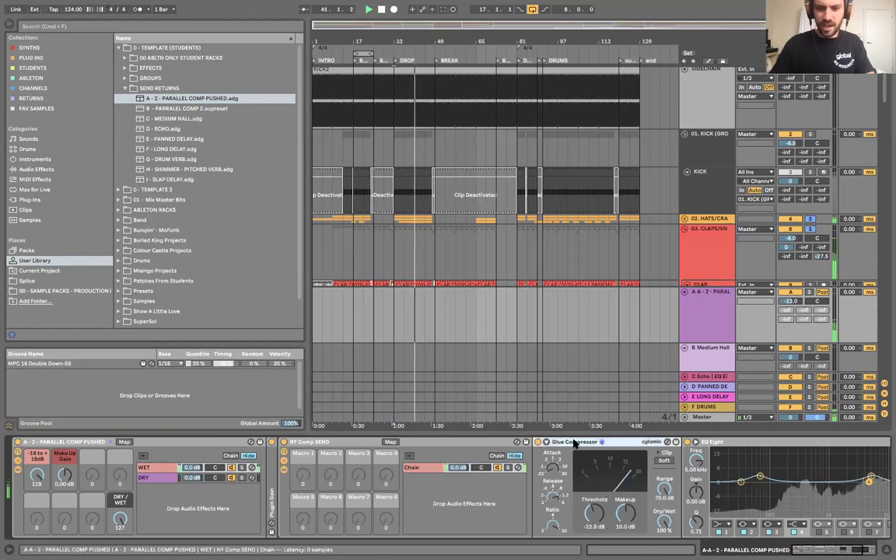
- Set the 02. HATS/CRASH/SHAKERS group's send to return A to 0 dB and fold the group back up
{"action": "left_click", "coordinate": [686, 220]}
{"action": "left_click", "coordinate": [786, 237]}
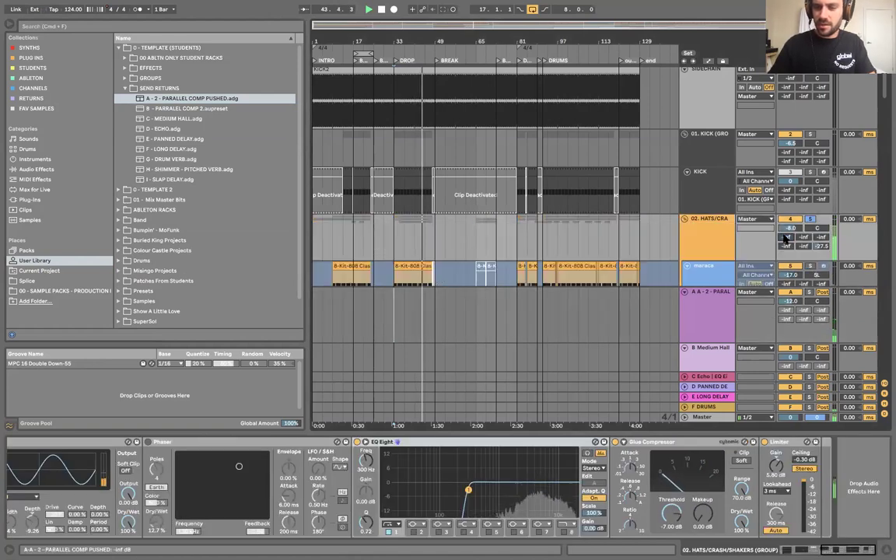
{"action": "scroll", "coordinate": [786, 239], "scroll_direction": "down", "scroll_amount": 2}
{"action": "left_click_drag", "start_coordinate": [786, 183], "coordinate": [787, 140]}
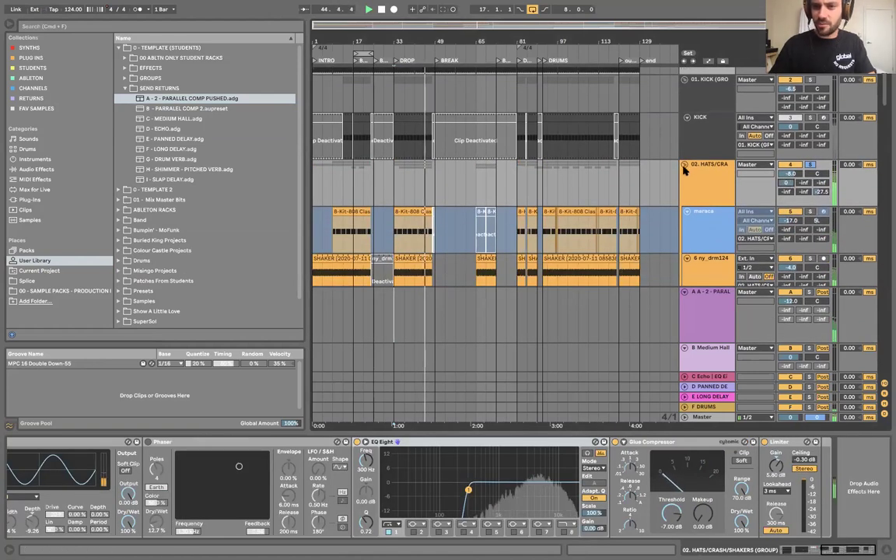
{"action": "left_click", "coordinate": [684, 167]}
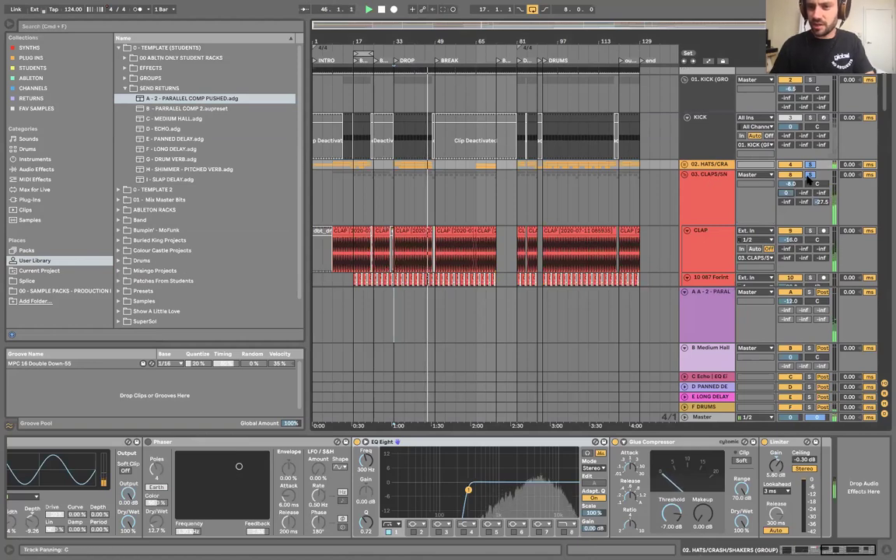
- Unsolo the hats and claps groups and fold the claps, bass, vocal sampler, background strings and Wurly groups
{"action": "left_click", "coordinate": [655, 176]}
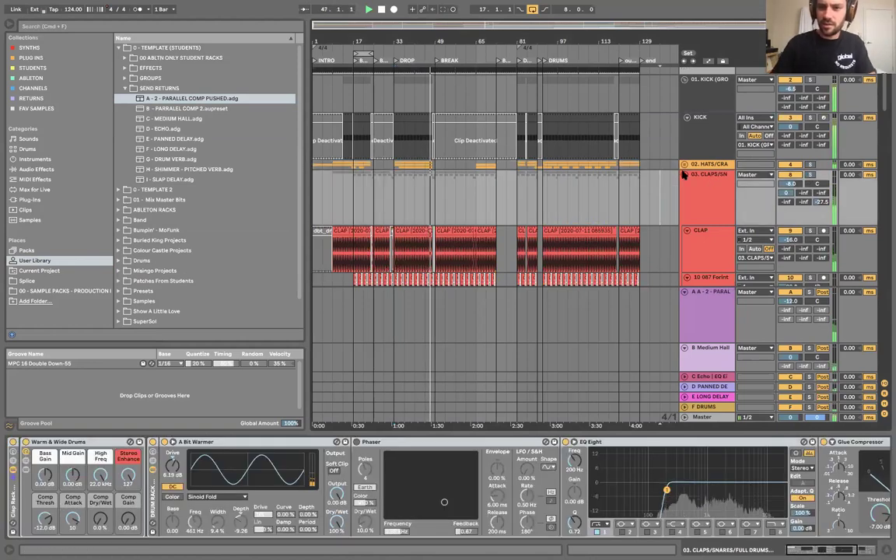
{"action": "left_click", "coordinate": [685, 175]}
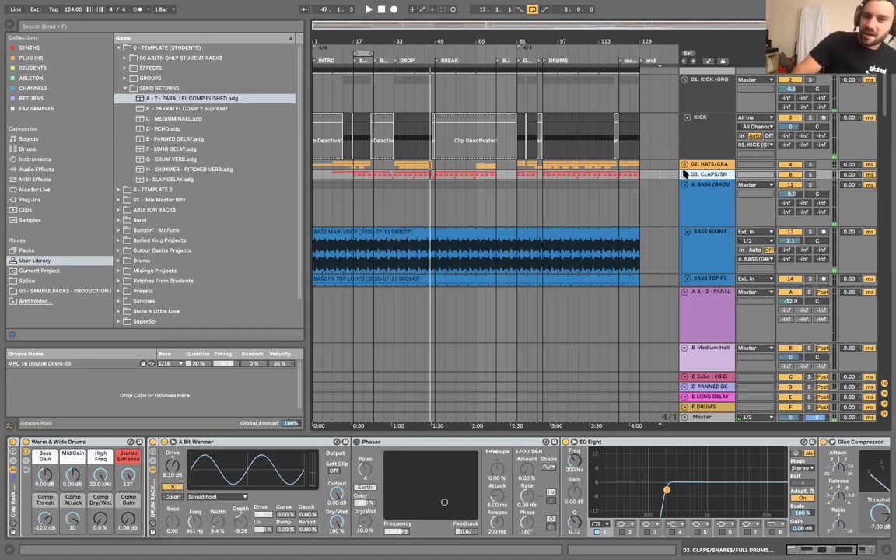
{"action": "left_click", "coordinate": [684, 185]}
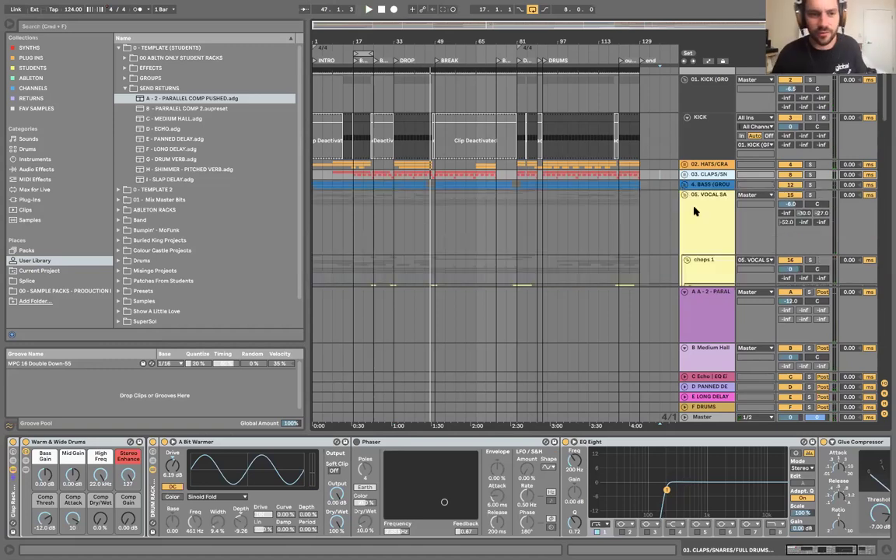
{"action": "left_click", "coordinate": [685, 195]}
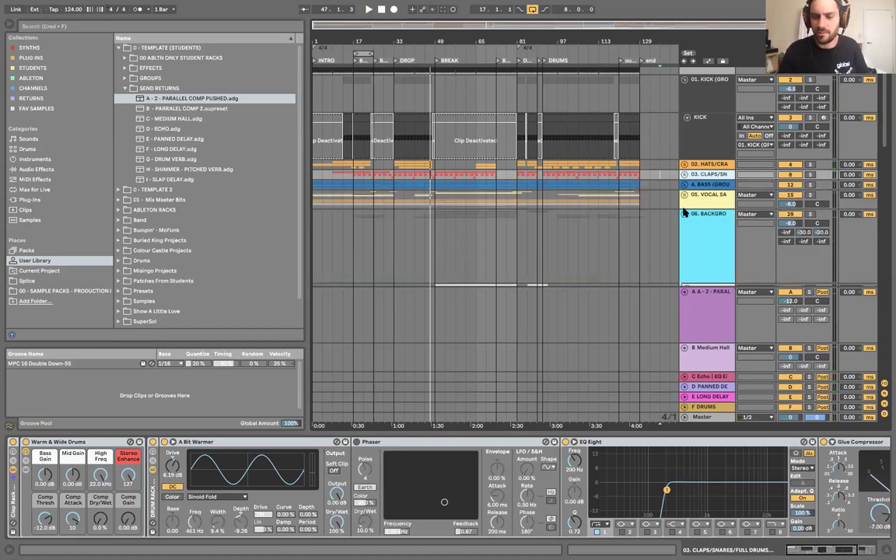
{"action": "left_click", "coordinate": [685, 215]}
{"action": "left_click", "coordinate": [684, 215]}
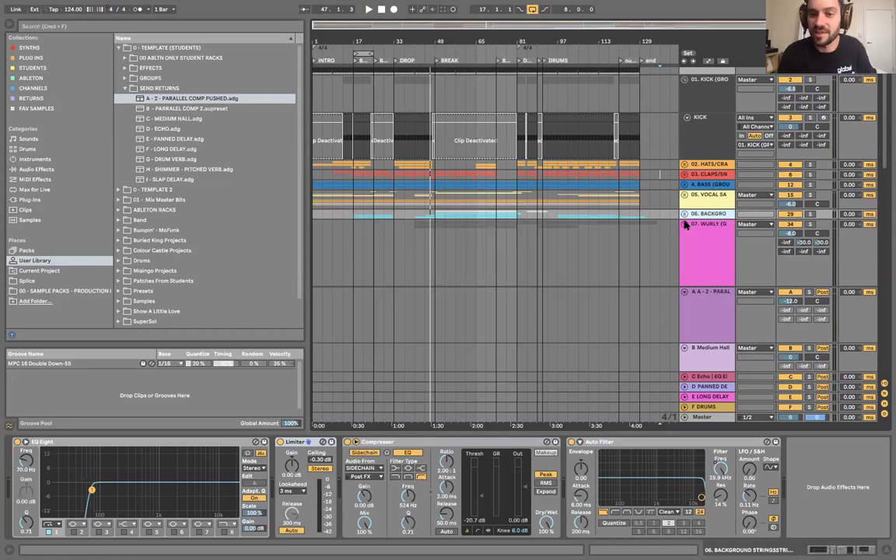
{"action": "left_click", "coordinate": [684, 225]}
- Examine the reverb and EQ on return B Medium Hall and the Echo and EQ on return C
{"action": "scroll", "coordinate": [704, 257], "scroll_direction": "down", "scroll_amount": 10}
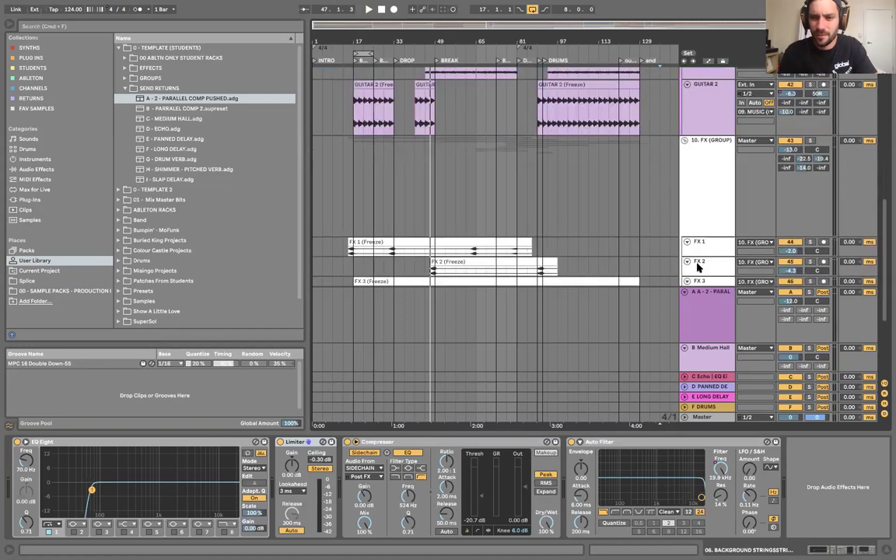
{"action": "left_click", "coordinate": [705, 357]}
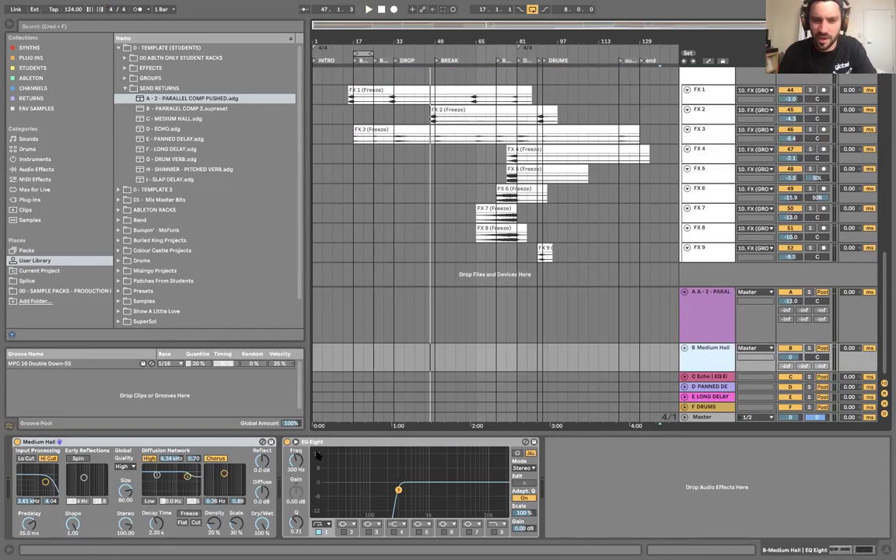
{"action": "left_click", "coordinate": [708, 377]}
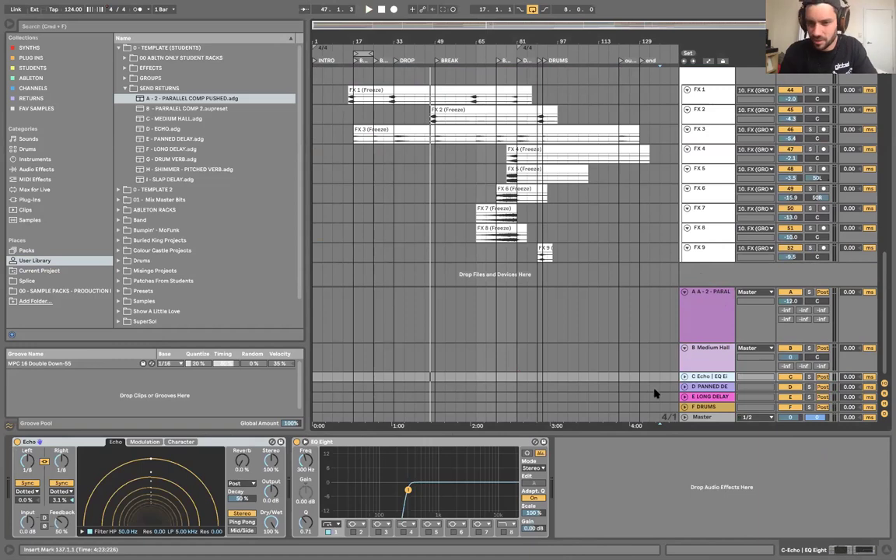
- Move the EQ Eight ahead of the Echo on return D PANNED DELAY and show the E LONG DELAY devices
{"action": "left_click", "coordinate": [698, 387]}
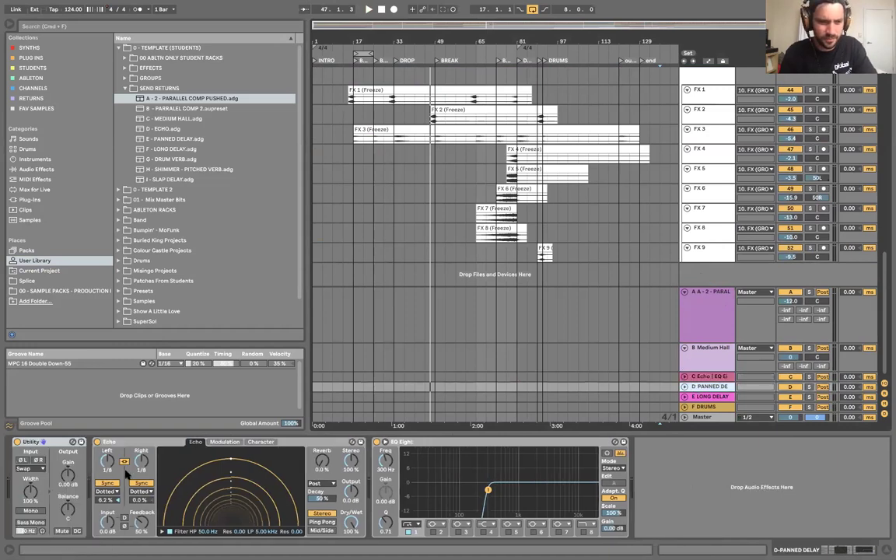
{"action": "left_click_drag", "start_coordinate": [426, 442], "coordinate": [122, 445]}
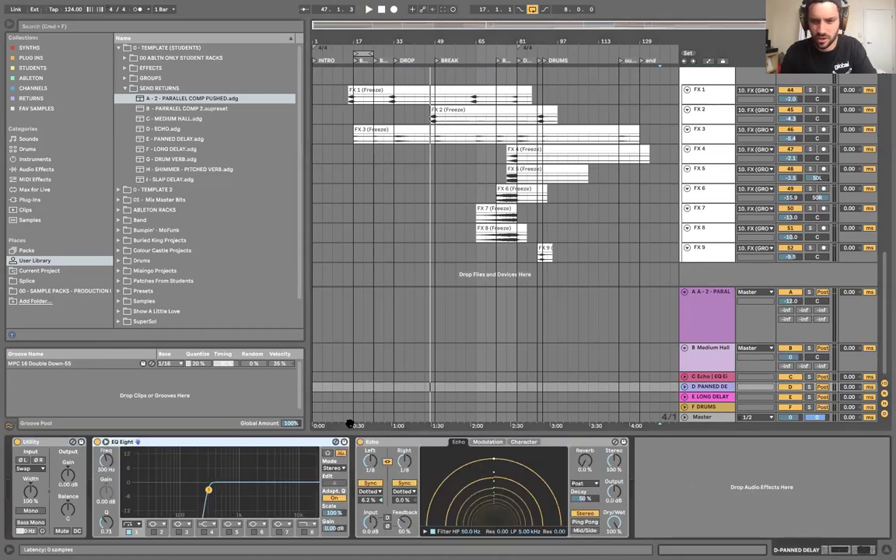
{"action": "left_click", "coordinate": [711, 387]}
{"action": "left_click", "coordinate": [711, 397]}
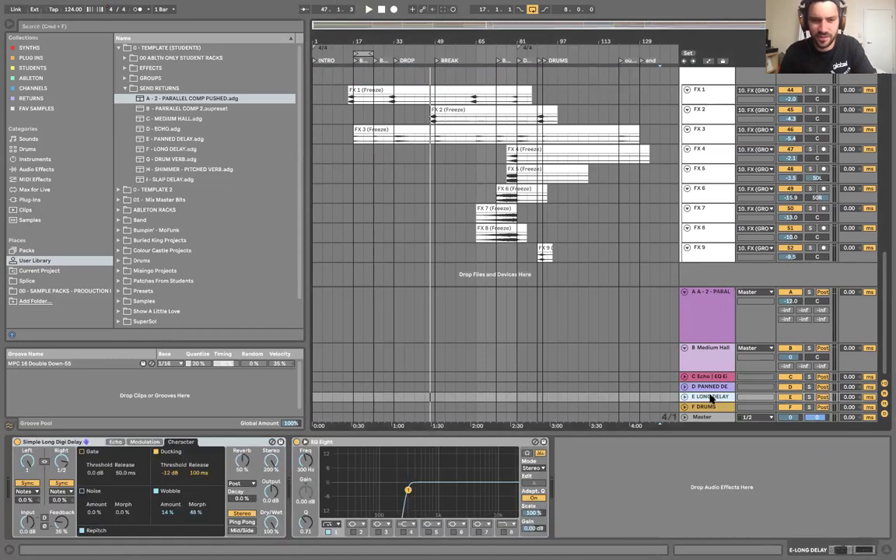
- Search the browser for "comp" and add a Compressor after the EQ Eight on return C Echo
{"action": "left_click", "coordinate": [711, 360]}
{"action": "key", "text": "super+f"}
{"action": "type", "text": "go"}
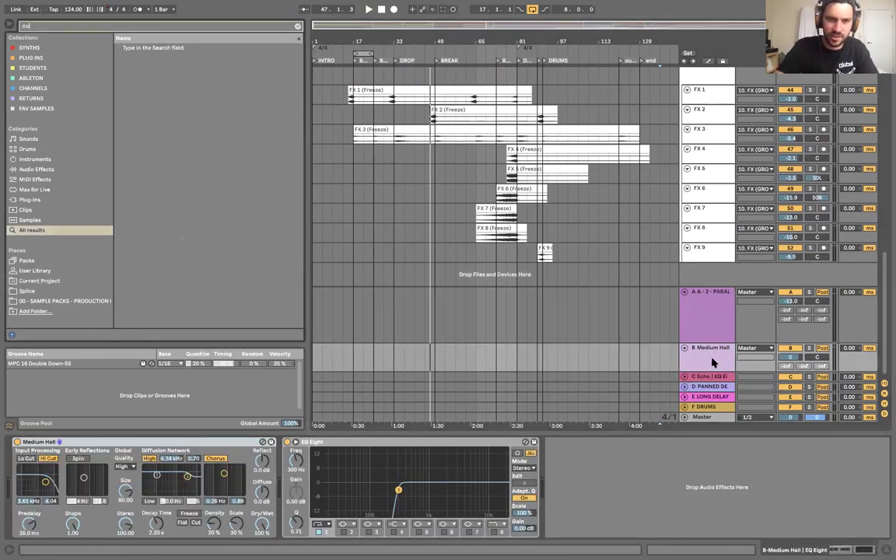
{"action": "type", "text": "mp"}
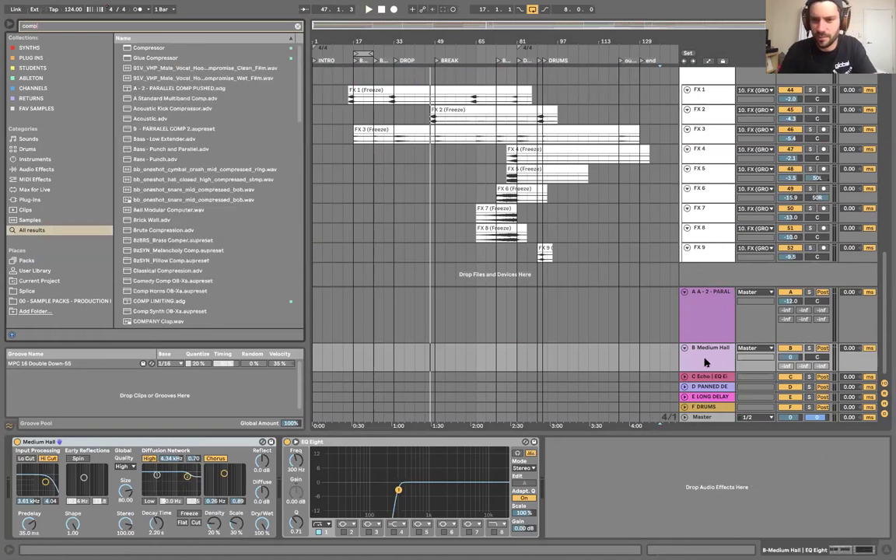
{"action": "left_click", "coordinate": [712, 379]}
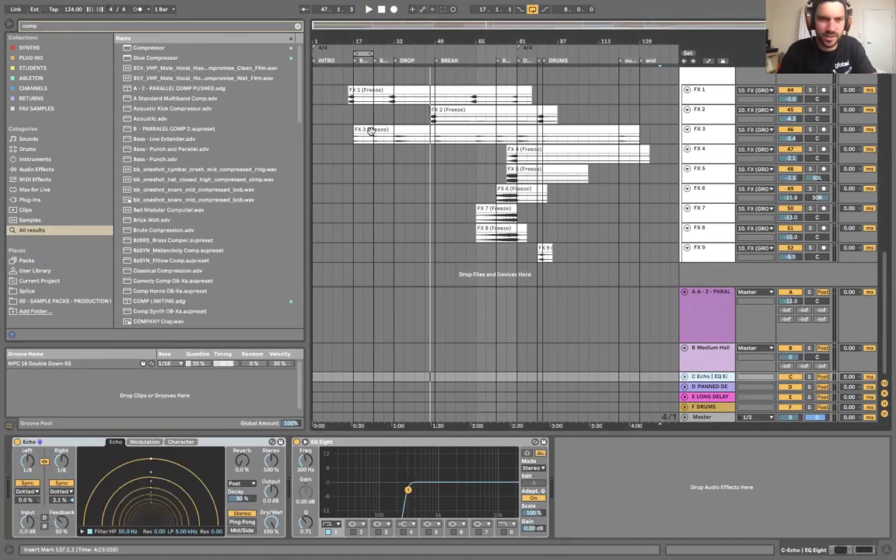
{"action": "left_click", "coordinate": [194, 49]}
{"action": "left_click_drag", "start_coordinate": [648, 506], "coordinate": [647, 506]}
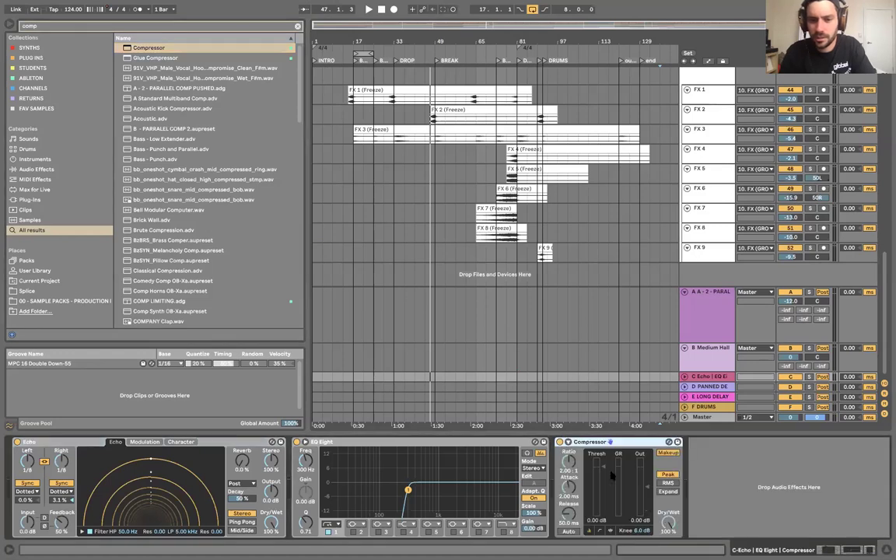
- Enable the sidechain on return C's Compressor and take its audio from the SIDECHAIN track
{"action": "left_click", "coordinate": [569, 443]}
{"action": "left_click", "coordinate": [577, 454]}
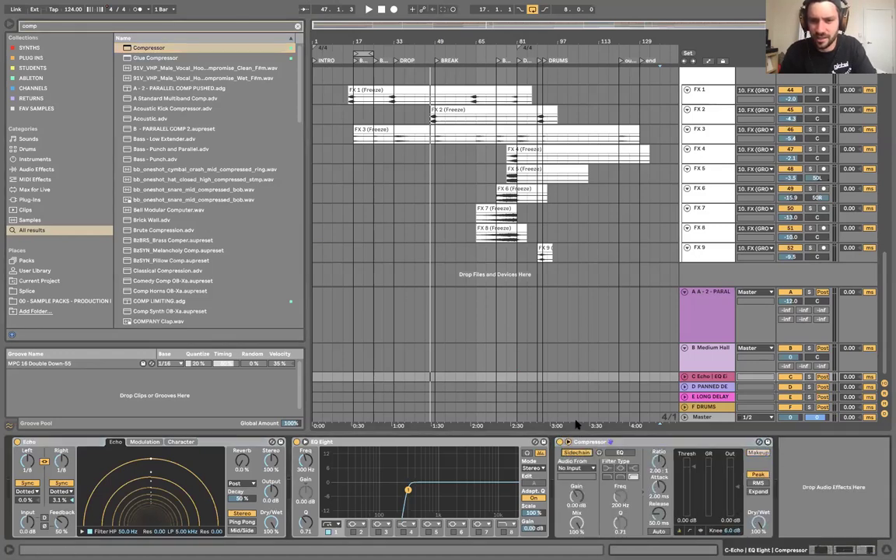
{"action": "left_click", "coordinate": [580, 468]}
{"action": "scroll", "coordinate": [599, 75], "scroll_direction": "up", "scroll_amount": 5}
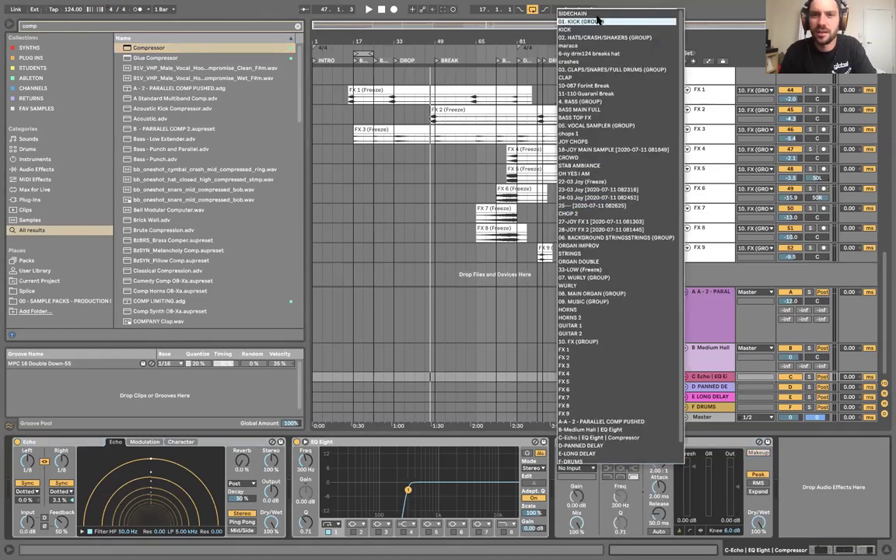
{"action": "left_click", "coordinate": [591, 14]}
- Play the BREAK from bar 57 and lower the threshold of return C's Compressor to -45.5 dB
{"action": "key", "text": "space"}
{"action": "left_click", "coordinate": [456, 171]}
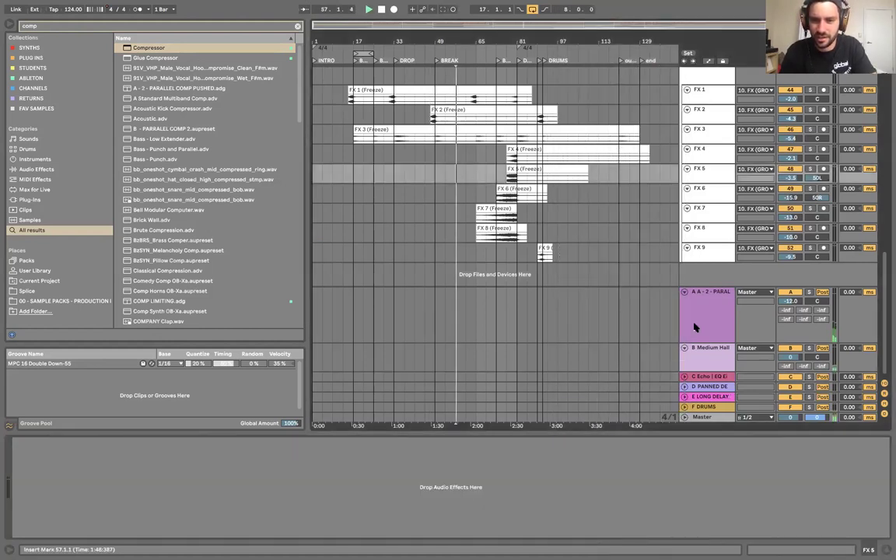
{"action": "left_click", "coordinate": [725, 376]}
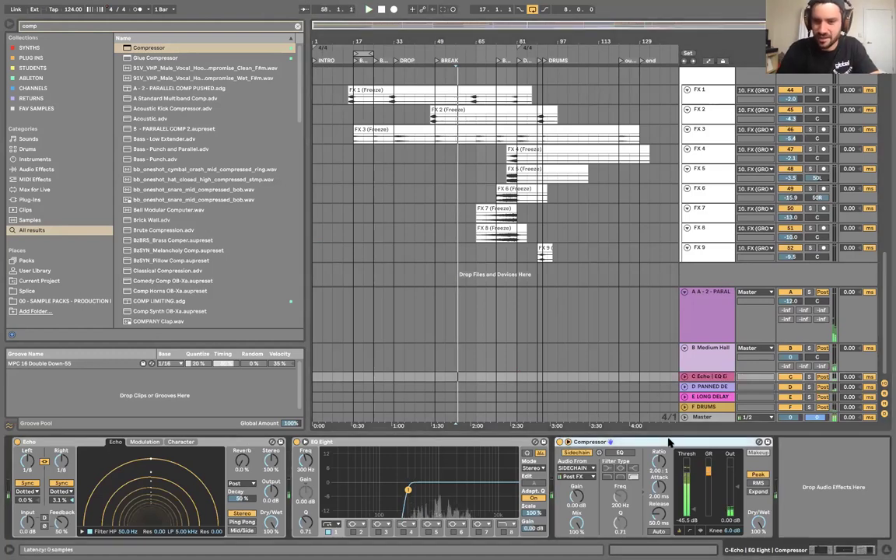
- Delete the Compressor from return C Echo and clear the browser search
{"action": "key", "text": "Delete"}
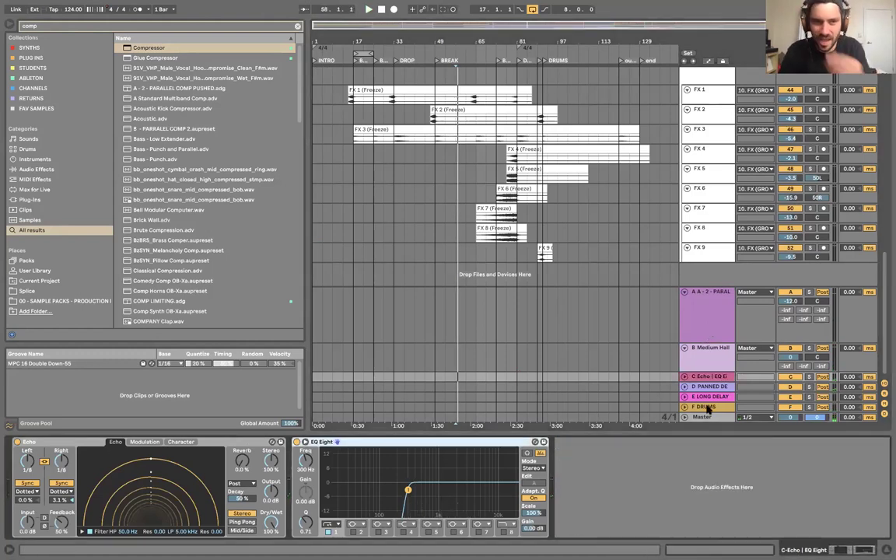
{"action": "left_click", "coordinate": [296, 28]}
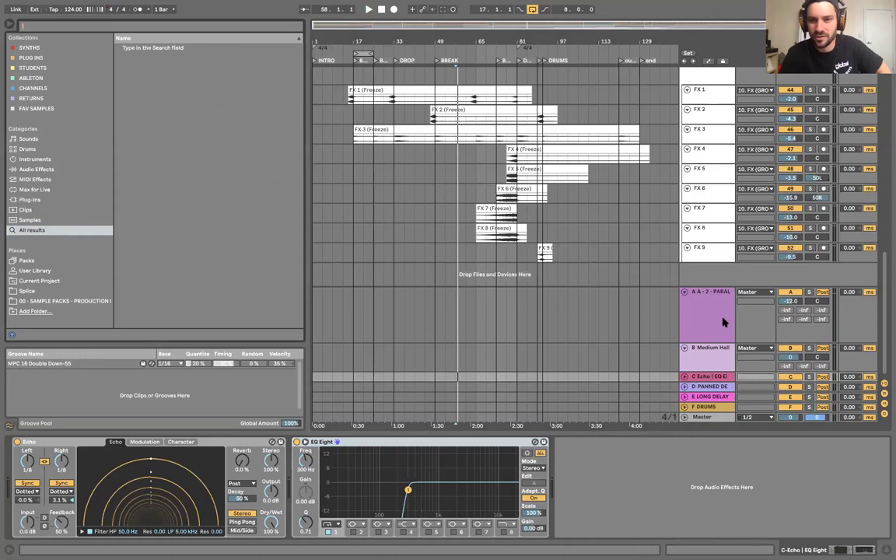
- Collapse return tracks A and B to minimum height and show the Master track's devices
{"action": "left_click", "coordinate": [722, 322]}
{"action": "left_click_drag", "start_coordinate": [716, 343], "coordinate": [716, 361]}
{"action": "left_click_drag", "start_coordinate": [717, 308], "coordinate": [714, 347]}
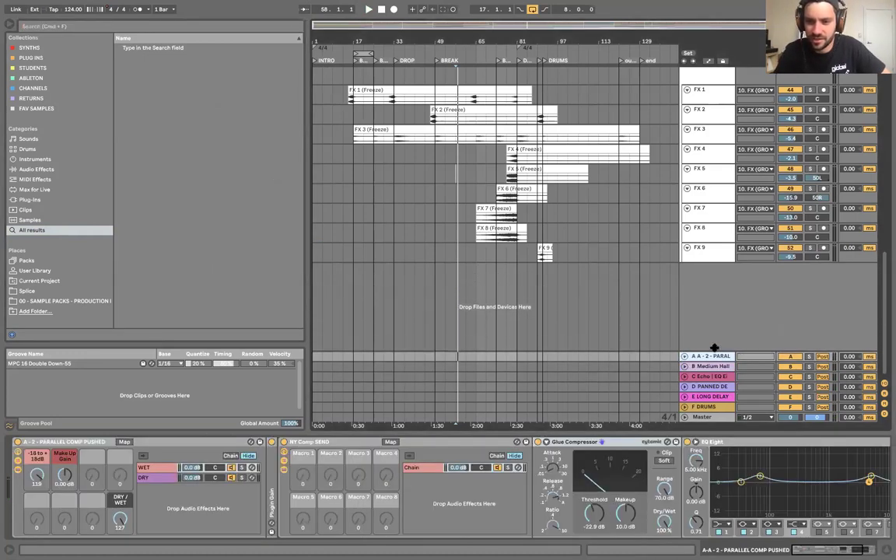
{"action": "left_click", "coordinate": [703, 417]}
- Play the BREAK and set Stereo Enhance to 62 on the Master chain's Stereo Enhanced Master rack
{"action": "scroll", "coordinate": [319, 519], "scroll_direction": "up", "scroll_amount": 5}
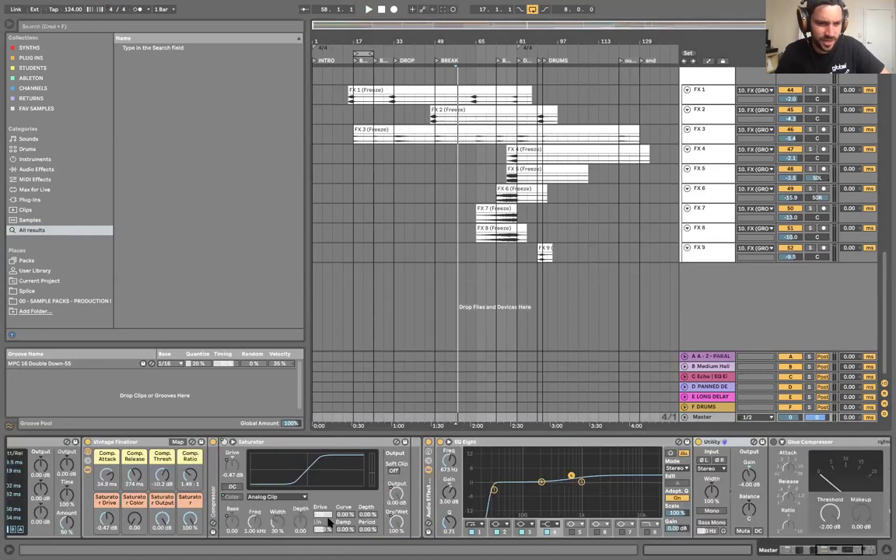
{"action": "scroll", "coordinate": [201, 481], "scroll_direction": "down", "scroll_amount": 8}
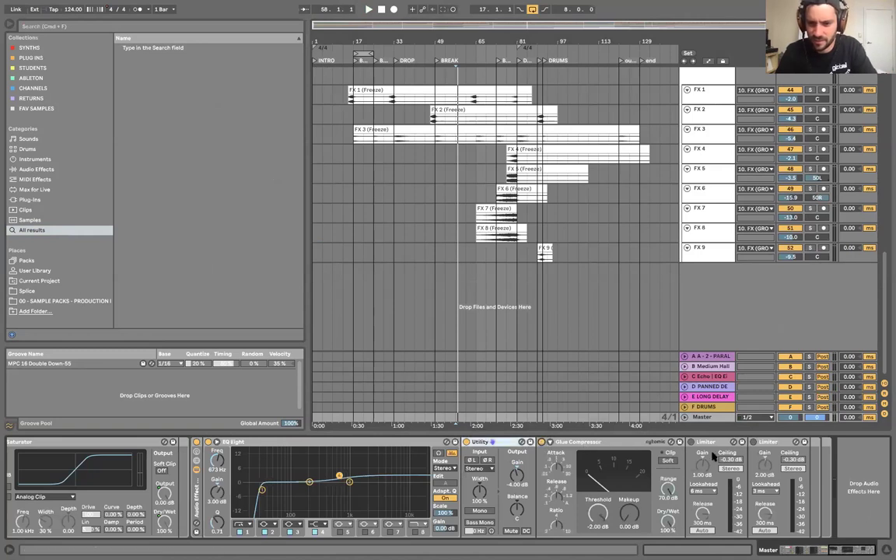
{"action": "left_click", "coordinate": [753, 442]}
{"action": "scroll", "coordinate": [753, 443], "scroll_direction": "up", "scroll_amount": 8}
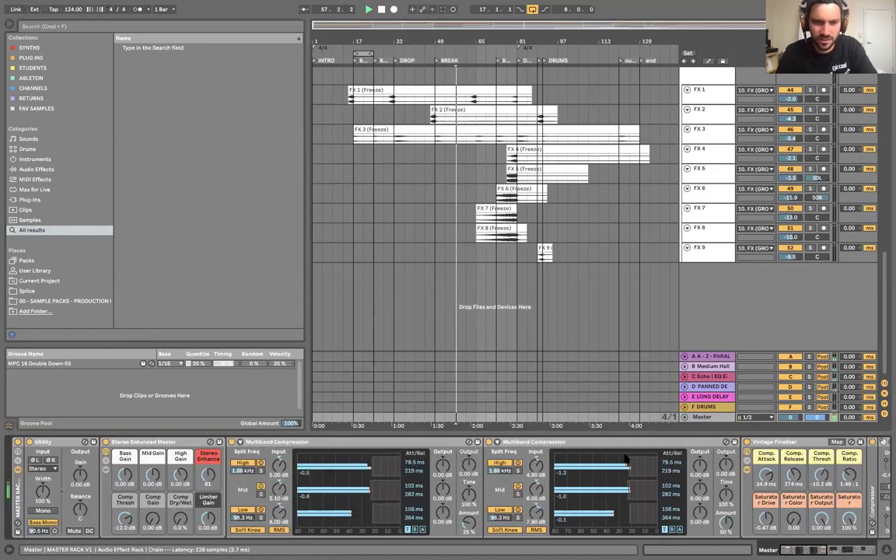
{"action": "left_click_drag", "start_coordinate": [213, 482], "coordinate": [213, 435]}
{"action": "key", "text": "space"}
{"action": "key", "text": "space"}
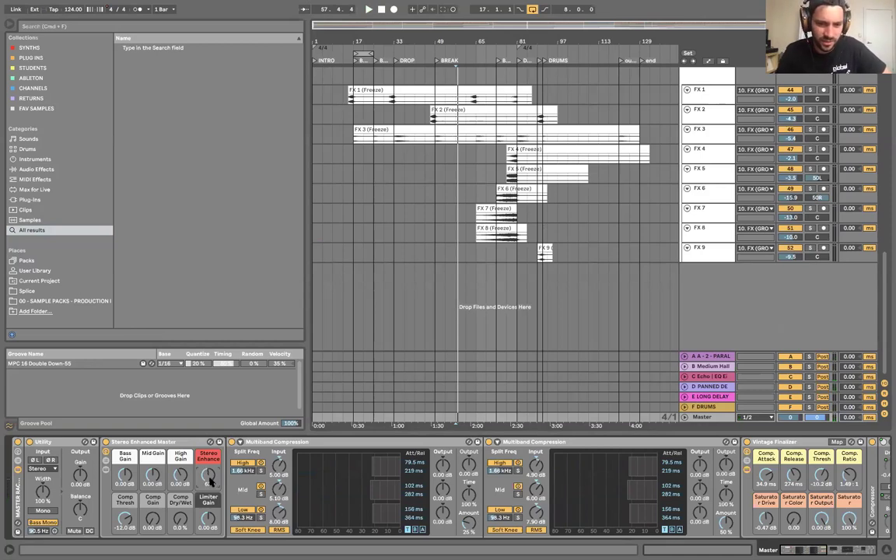
- Review the Master chain toward the limiters and switch off the Audio Effect Rack that holds the EQ Eight
{"action": "scroll", "coordinate": [211, 482], "scroll_direction": "right", "scroll_amount": 3}
{"action": "scroll", "coordinate": [370, 528], "scroll_direction": "right", "scroll_amount": 6}
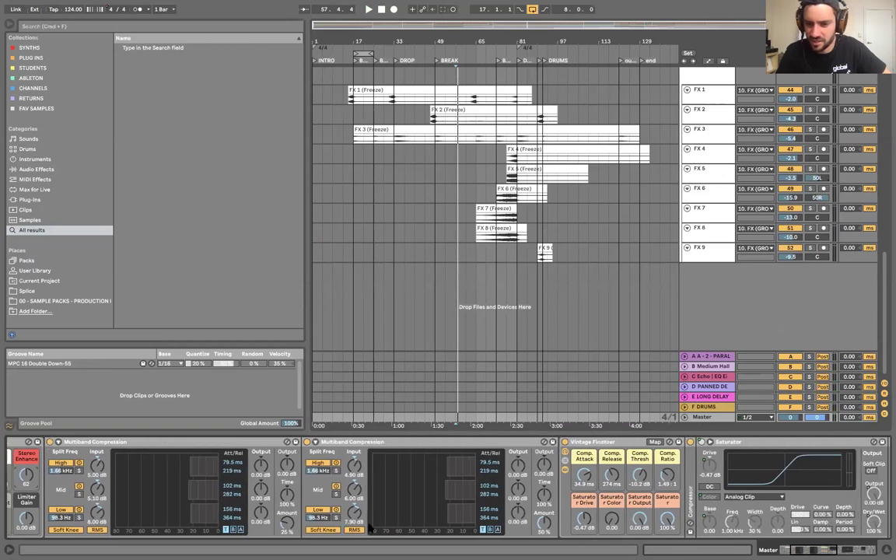
{"action": "scroll", "coordinate": [371, 528], "scroll_direction": "right", "scroll_amount": 7}
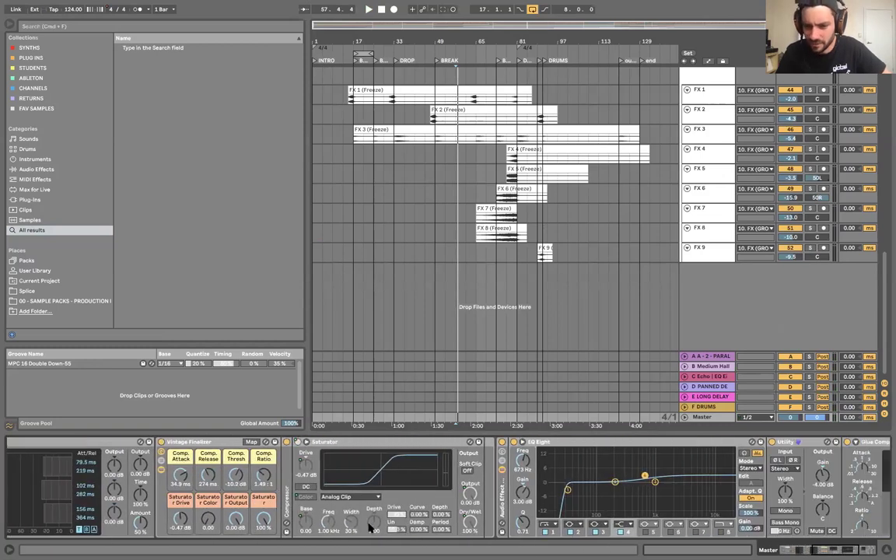
{"action": "scroll", "coordinate": [369, 527], "scroll_direction": "right", "scroll_amount": 6}
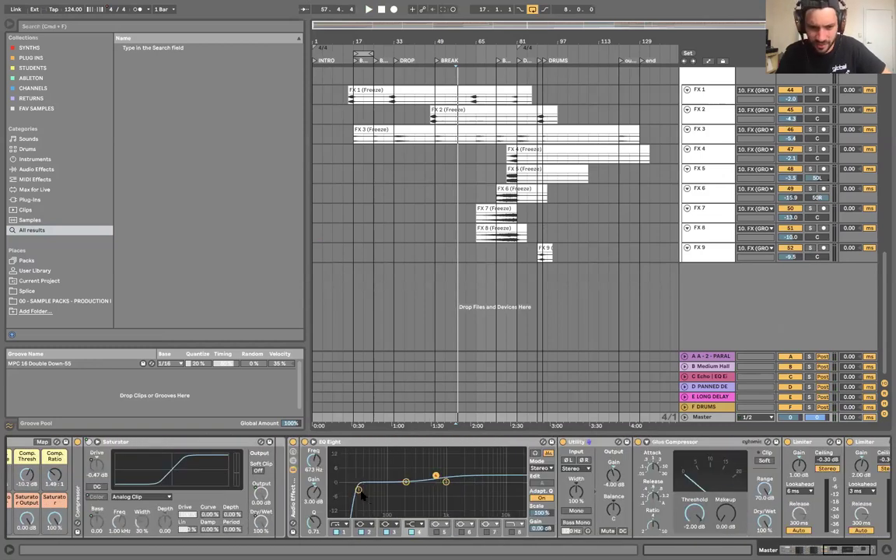
{"action": "scroll", "coordinate": [361, 494], "scroll_direction": "right", "scroll_amount": 2}
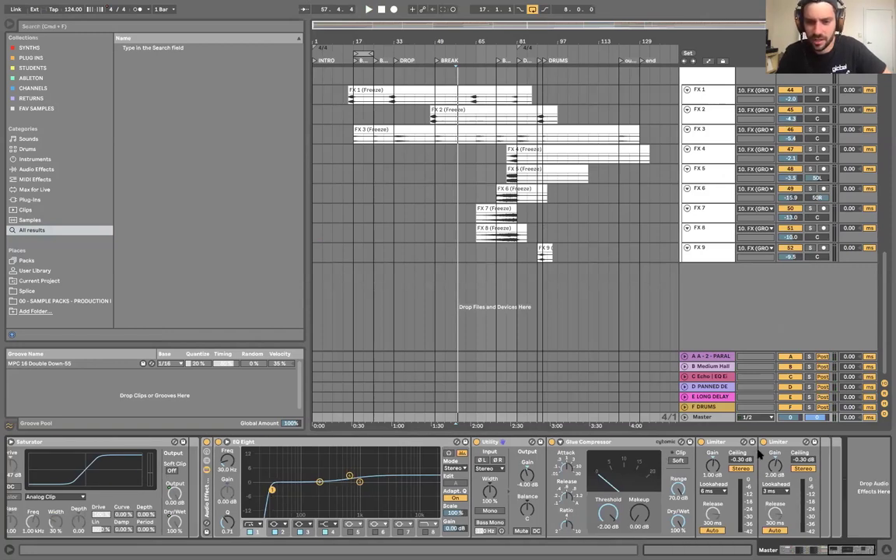
{"action": "scroll", "coordinate": [747, 458], "scroll_direction": "right", "scroll_amount": 1}
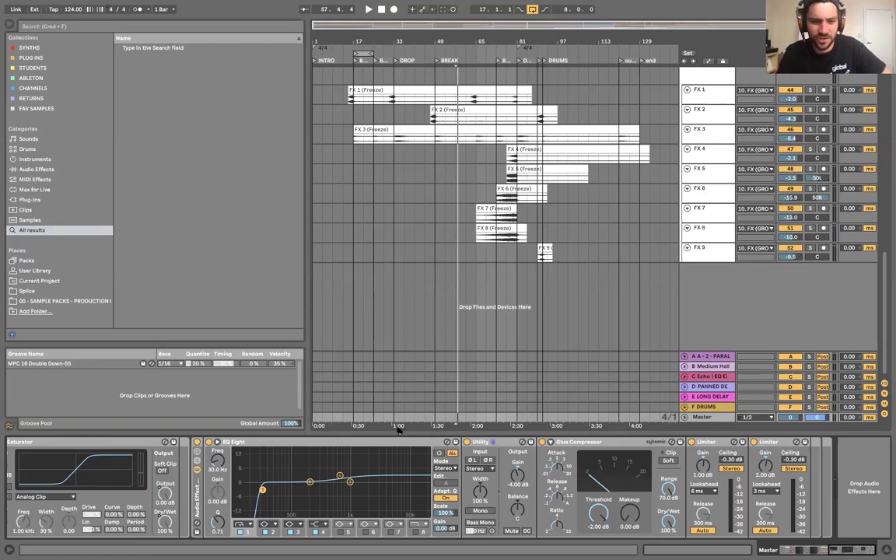
{"action": "left_click", "coordinate": [198, 443]}
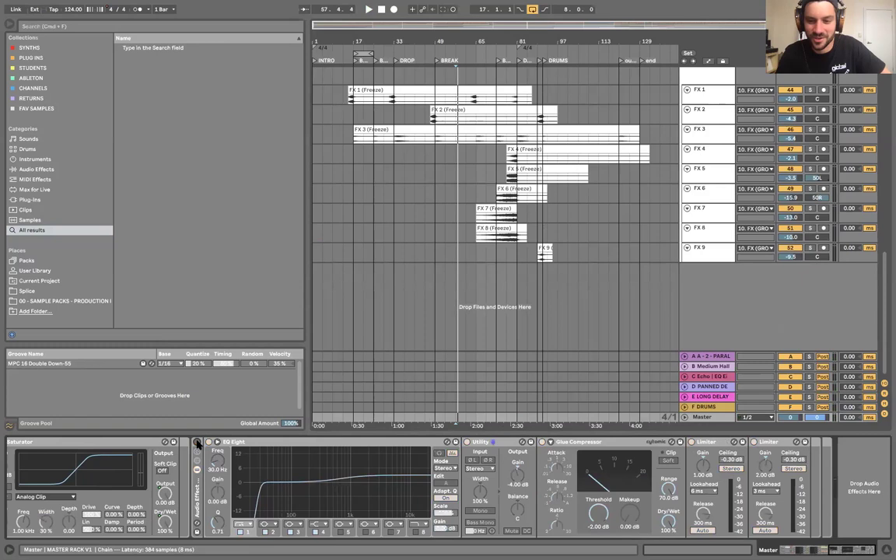
- Enlarge the Master track to check its level meter while playing the BREAK from bar 57 and the drop from bar 81
{"action": "scroll", "coordinate": [358, 464], "scroll_direction": "left", "scroll_amount": 10}
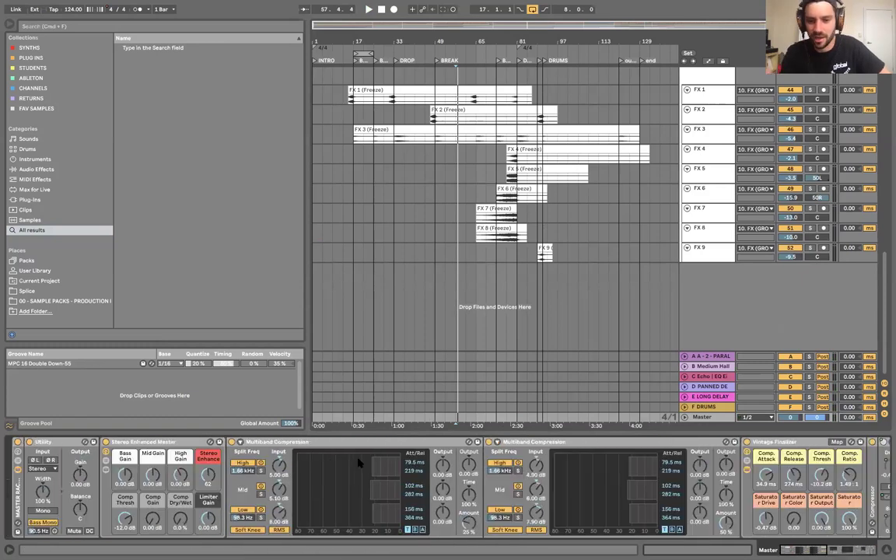
{"action": "scroll", "coordinate": [359, 464], "scroll_direction": "right", "scroll_amount": 10}
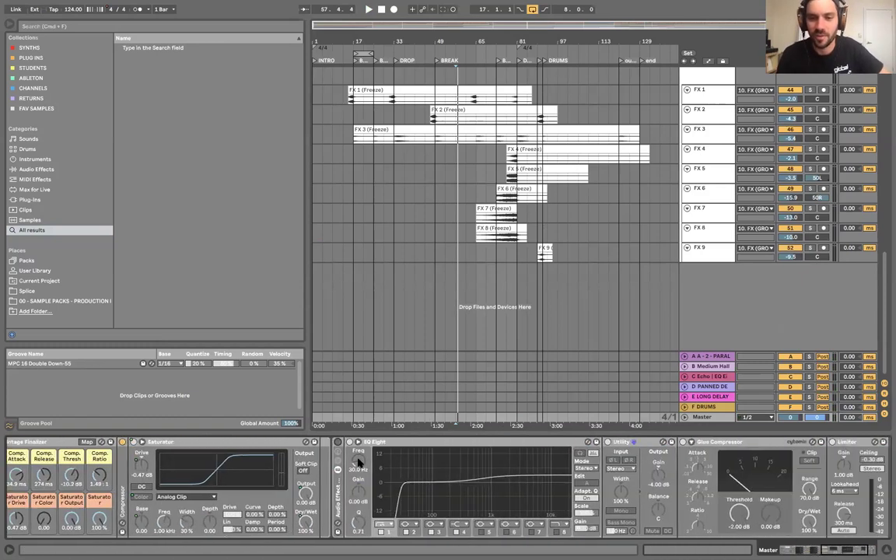
{"action": "scroll", "coordinate": [390, 173], "scroll_direction": "up", "scroll_amount": 5}
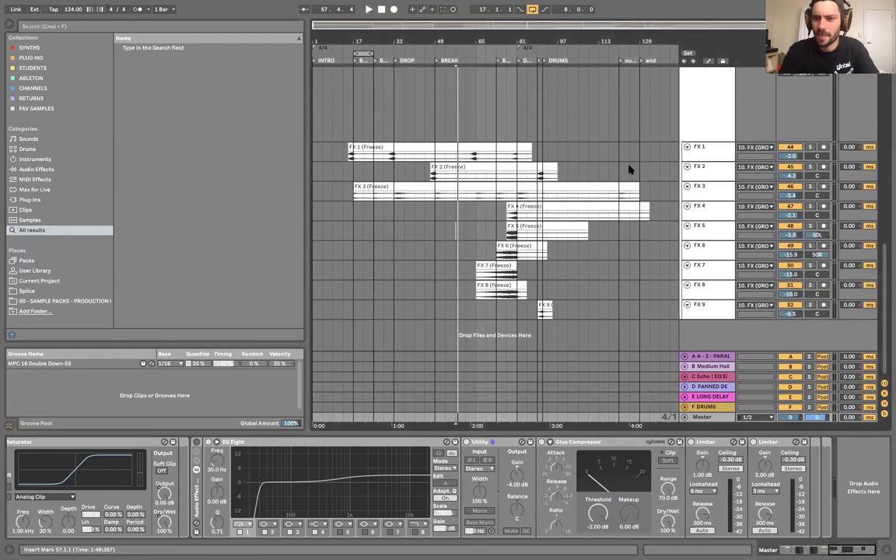
{"action": "scroll", "coordinate": [679, 298], "scroll_direction": "down", "scroll_amount": 2}
{"action": "key", "text": "space"}
{"action": "left_click_drag", "start_coordinate": [729, 413], "coordinate": [722, 135]}
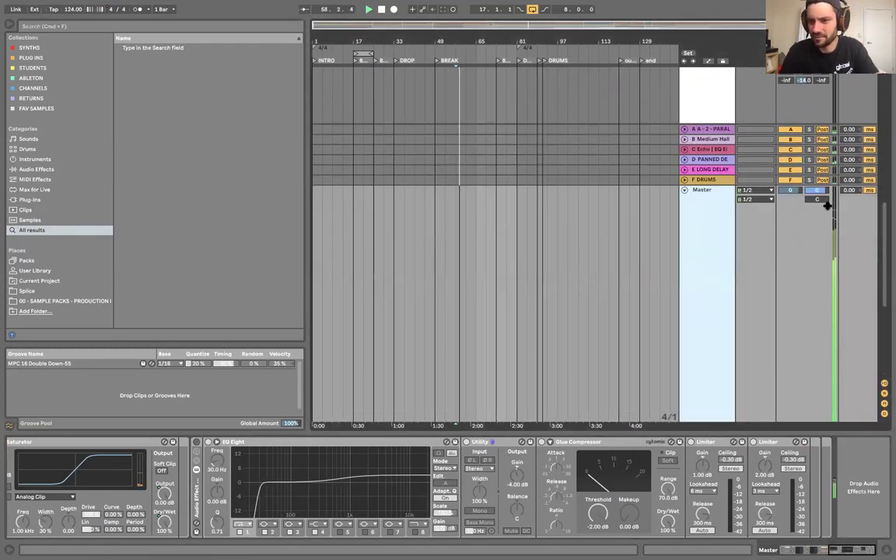
{"action": "left_click", "coordinate": [519, 60]}
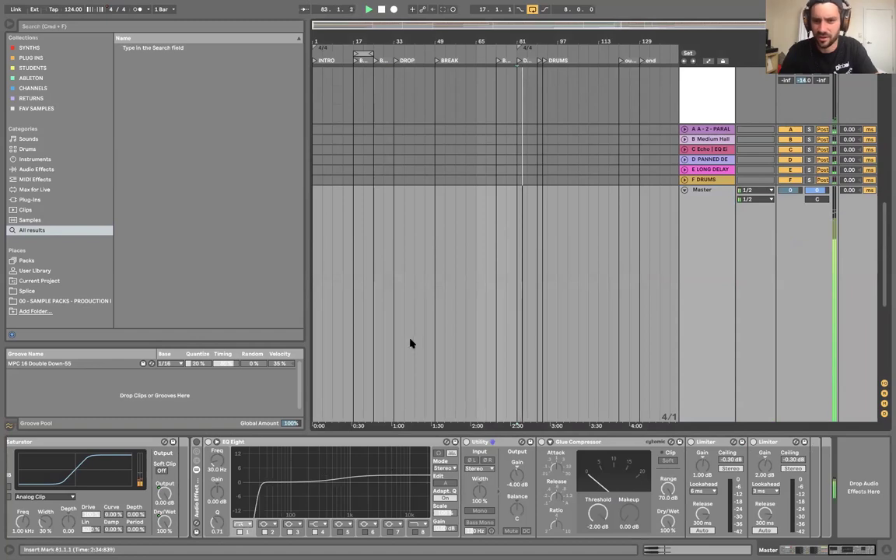
- Shrink the Master track back to minimum height and fold the 09. MUSIC and 10. FX groups
{"action": "left_click_drag", "start_coordinate": [714, 185], "coordinate": [716, 415]}
{"action": "scroll", "coordinate": [621, 226], "scroll_direction": "up", "scroll_amount": 10}
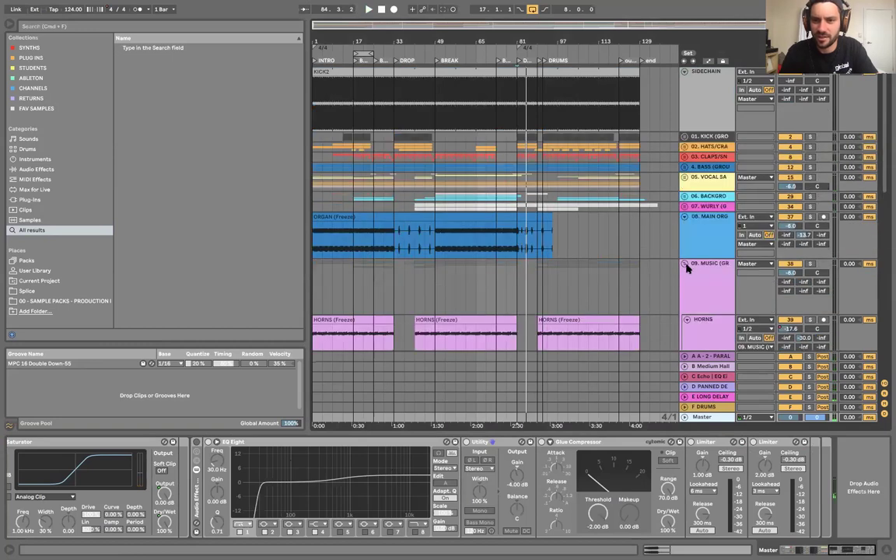
{"action": "left_click", "coordinate": [685, 263]}
{"action": "left_click", "coordinate": [684, 274]}
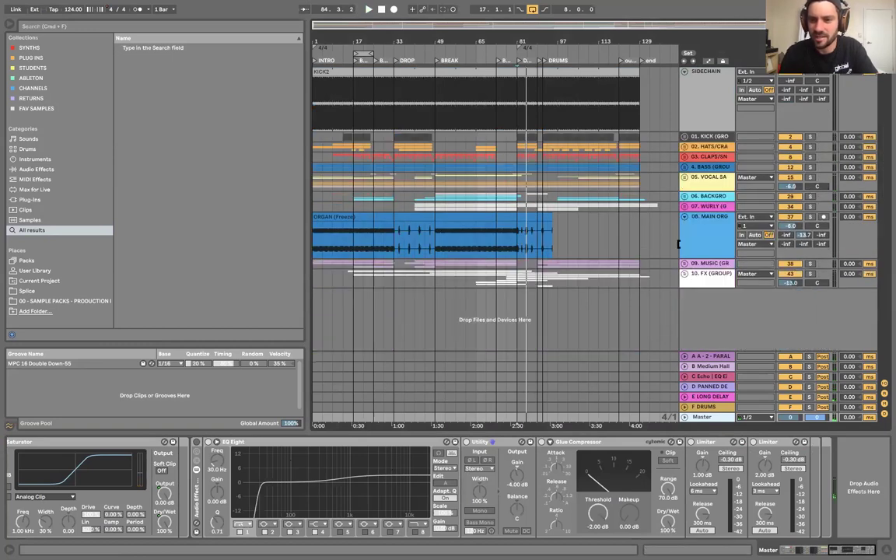
- Select the arrangement from its start to bar 129 and solo the 01. KICK group
{"action": "left_click", "coordinate": [641, 140]}
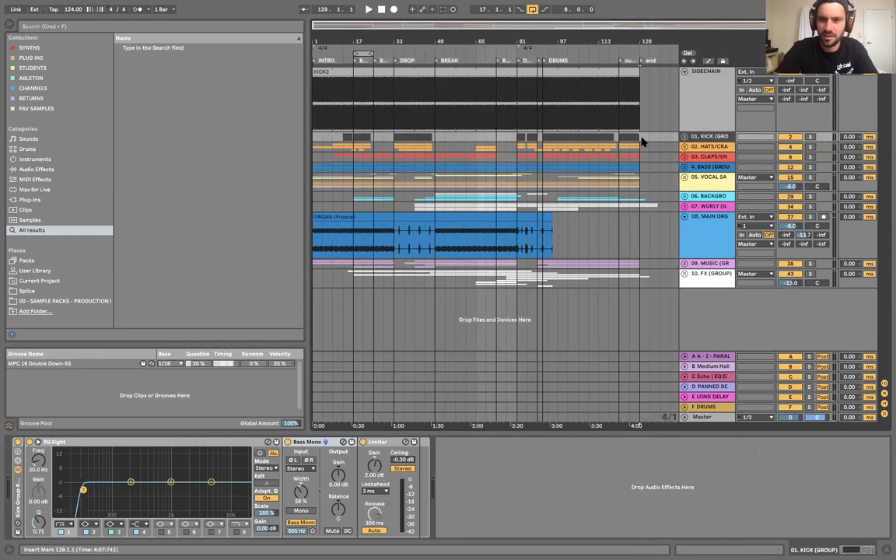
{"action": "key", "text": "Up"}
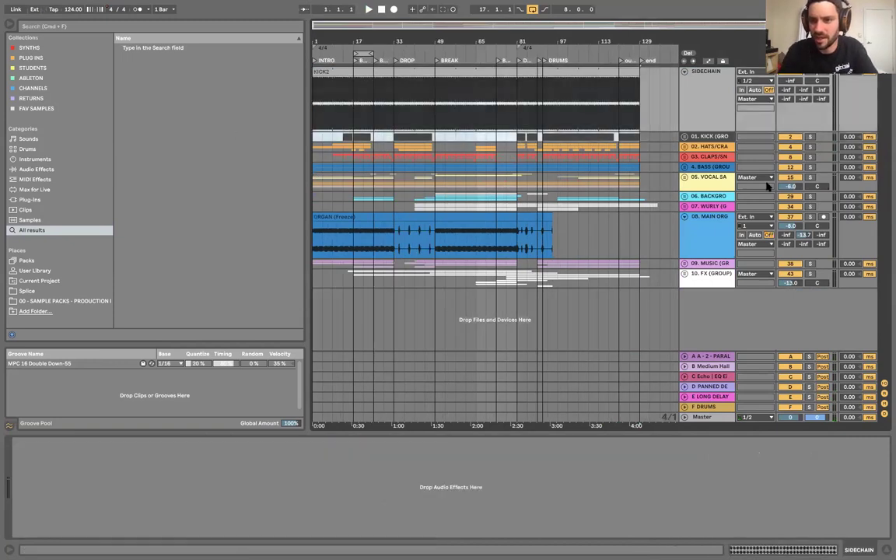
{"action": "left_click", "coordinate": [811, 136]}
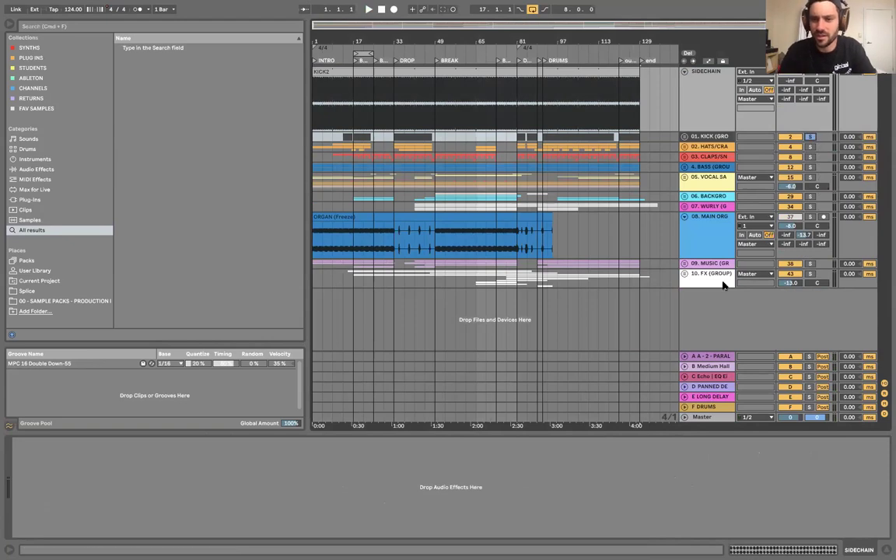
- Go through the device chains of return tracks A to F in turn and back to A
{"action": "left_click", "coordinate": [717, 357]}
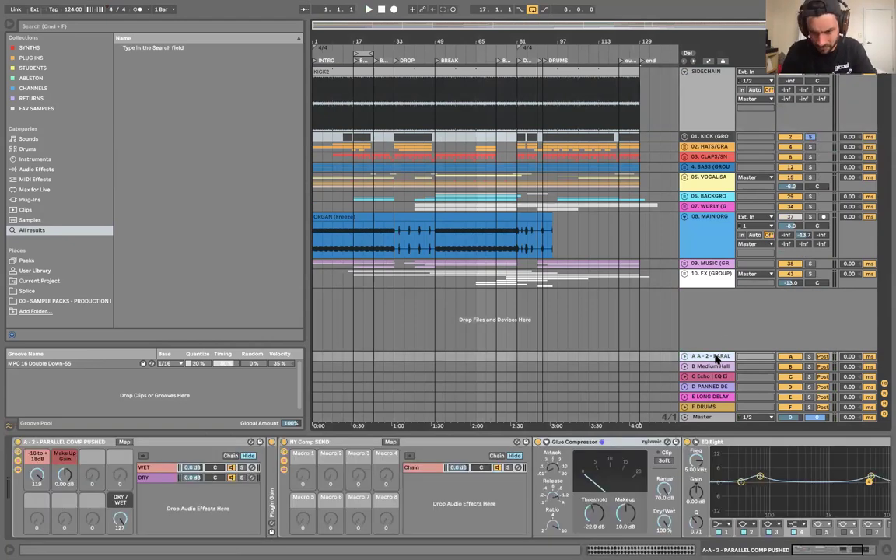
{"action": "key", "text": "Down"}
{"action": "key", "text": "Down"}
{"action": "key", "text": "Down"}
{"action": "key", "text": "Down"}
{"action": "key", "text": "Down"}
{"action": "key", "text": "Up"}
{"action": "key", "text": "Up"}
{"action": "key", "text": "Up"}
{"action": "key", "text": "Up"}
{"action": "key", "text": "Up"}
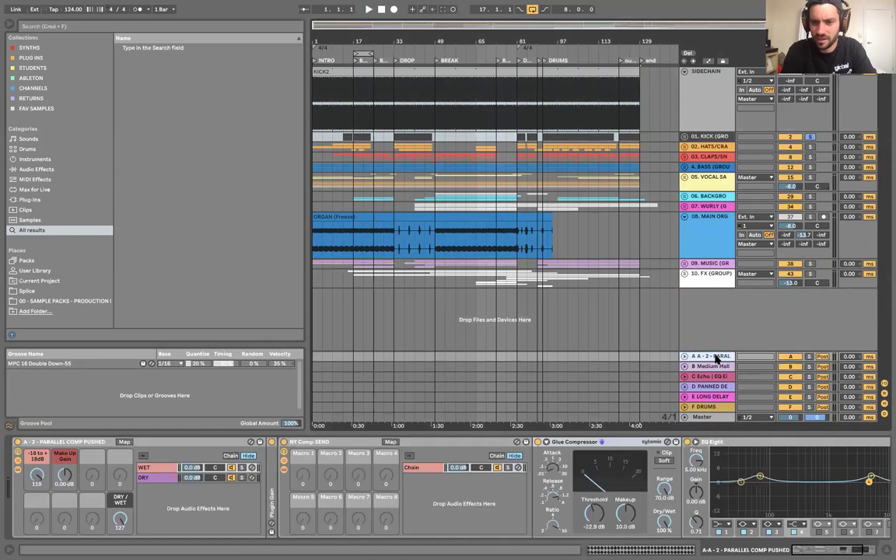
- Select bars 1 to 129 across the KICK and HATS groups and open Export Audio/Video
{"action": "left_click_drag", "start_coordinate": [640, 135], "coordinate": [119, 146]}
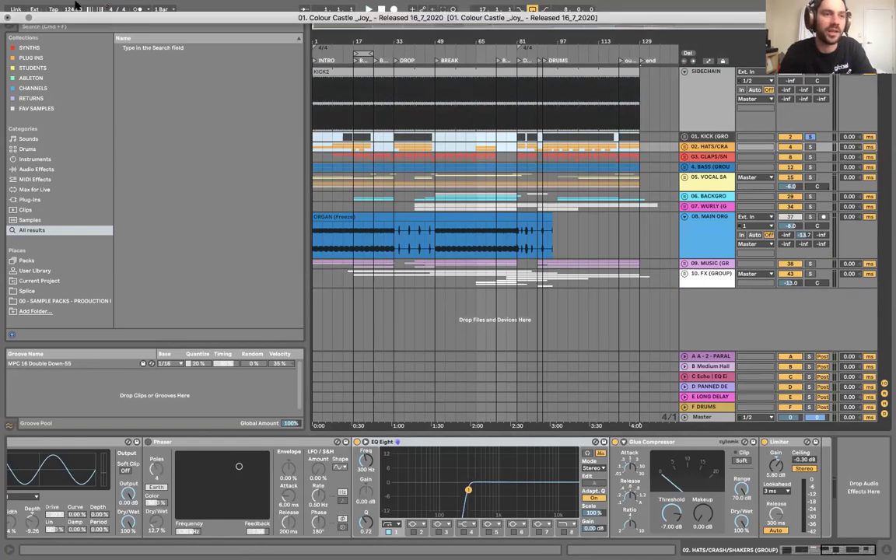
{"action": "left_click", "coordinate": [62, 6]}
{"action": "left_click", "coordinate": [109, 146]}
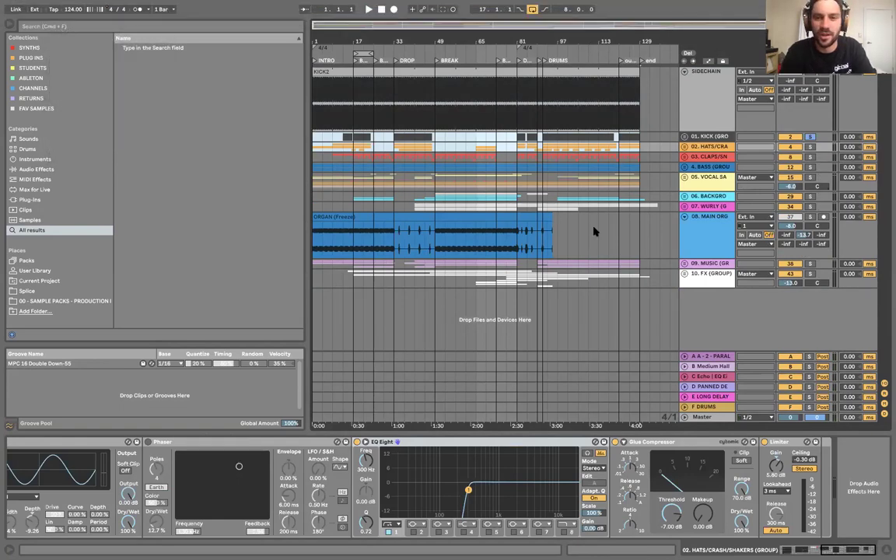
{"action": "left_click", "coordinate": [487, 129]}
{"action": "left_click", "coordinate": [488, 130]}
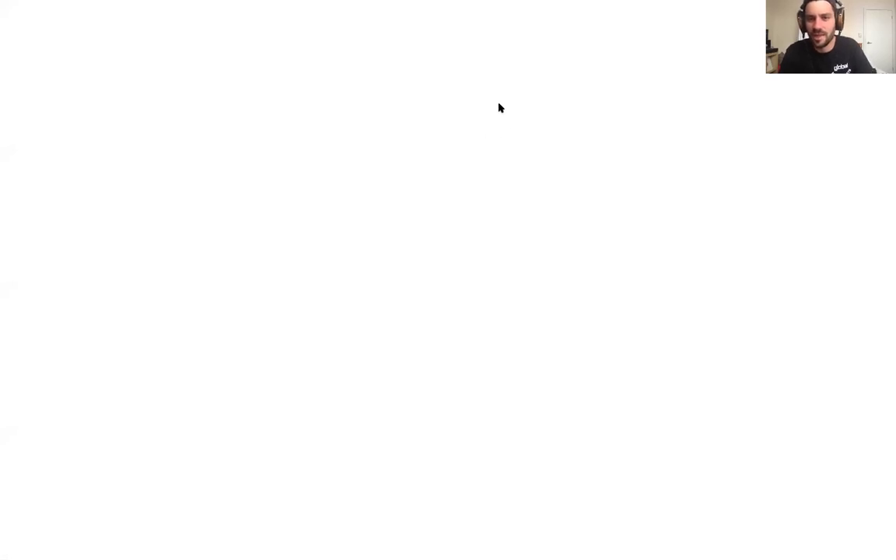
{"action": "left_click", "coordinate": [460, 369]}
{"action": "left_click", "coordinate": [475, 113]}
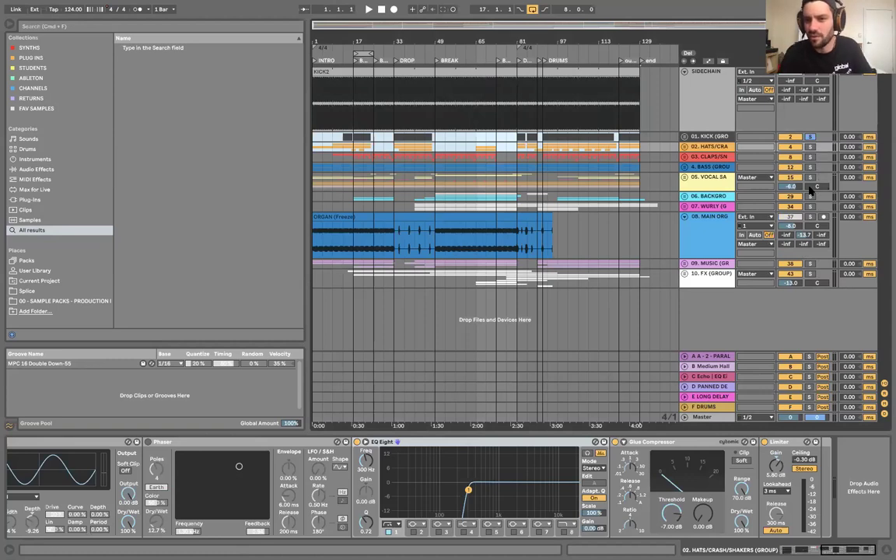
- Unfold the 01. KICK group to examine its volume and sends, and fold it again
{"action": "left_click", "coordinate": [685, 136]}
{"action": "left_click_drag", "start_coordinate": [788, 154], "coordinate": [788, 158]}
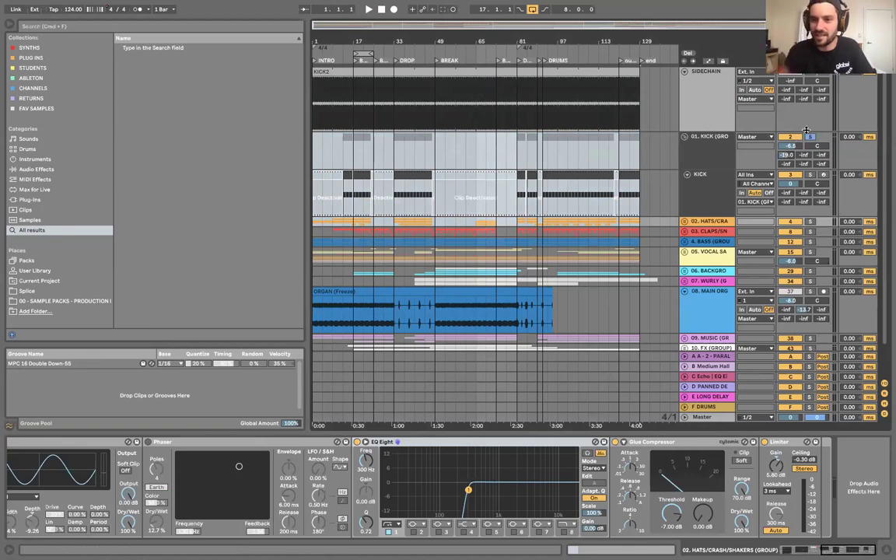
{"action": "left_click", "coordinate": [684, 136]}
{"action": "left_click", "coordinate": [665, 141]}
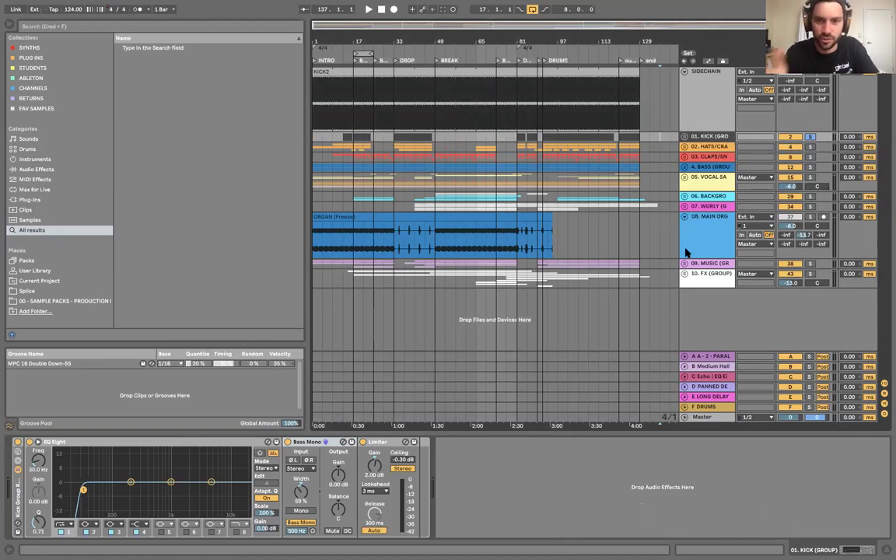
- Take the 01. KICK group out of solo and run Collect All and Save on the project
{"action": "left_click", "coordinate": [810, 137]}
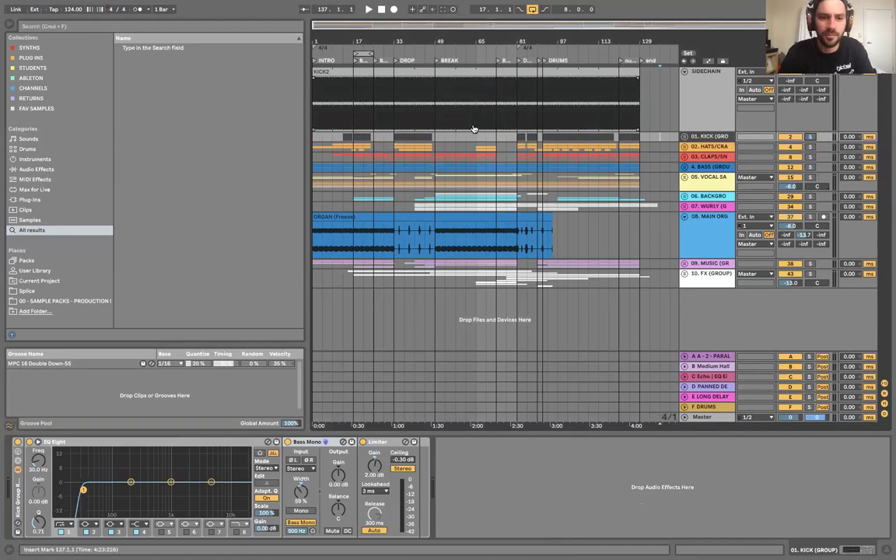
{"action": "left_click", "coordinate": [52, 5]}
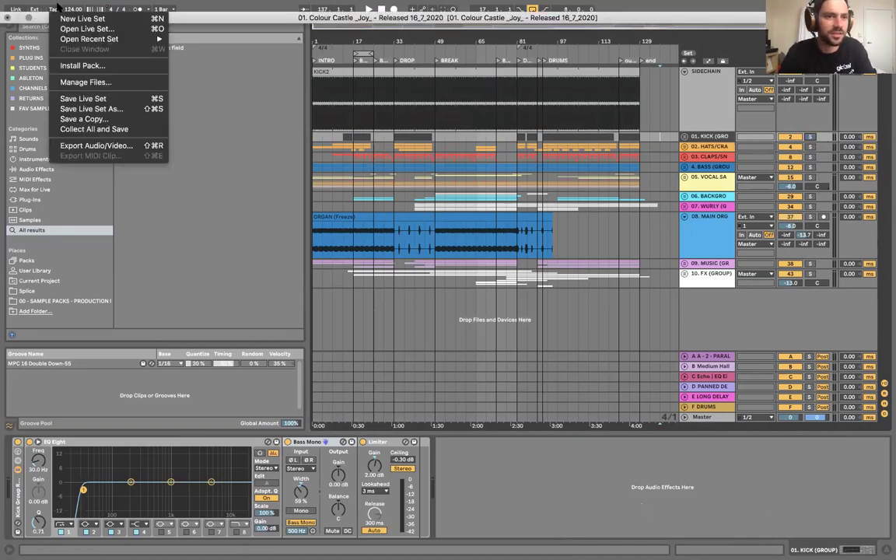
{"action": "left_click", "coordinate": [92, 130]}
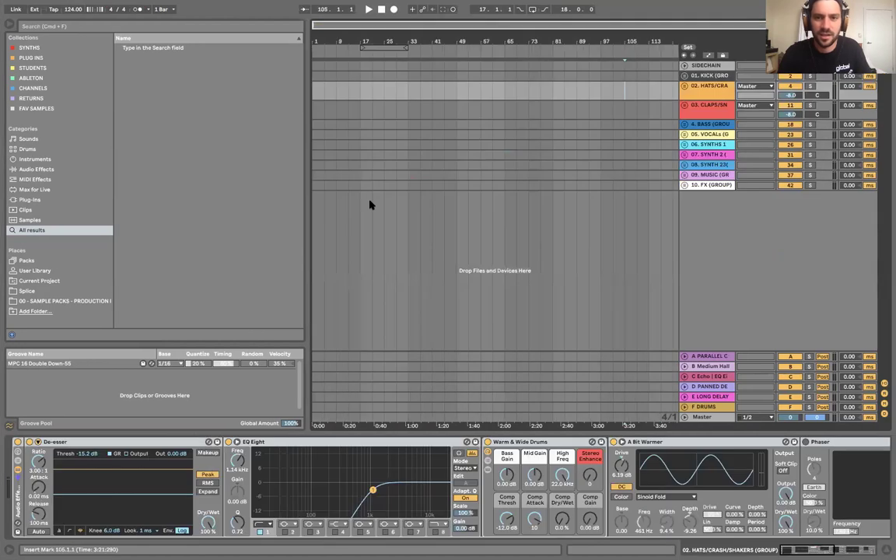
- Unfold the SIDECHAIN track and 01. KICK group, turn off the KICK group's Limiter, and show the KICK track's devices
{"action": "left_click", "coordinate": [434, 153]}
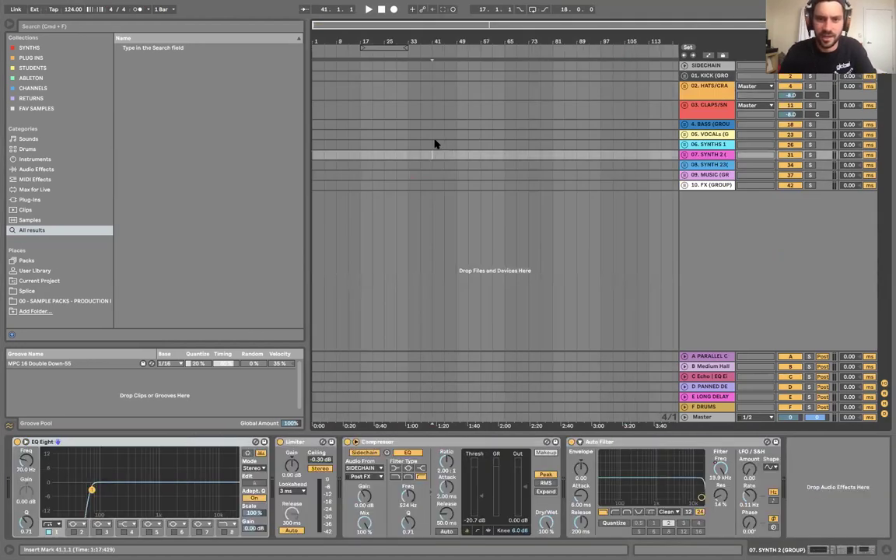
{"action": "left_click", "coordinate": [434, 144]}
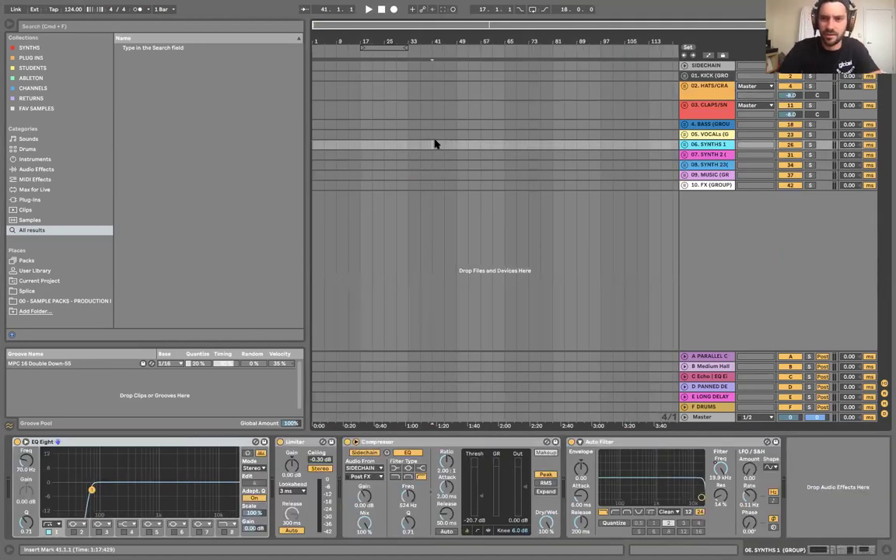
{"action": "left_click", "coordinate": [692, 67]}
{"action": "key", "text": "Down"}
{"action": "key", "text": "Right"}
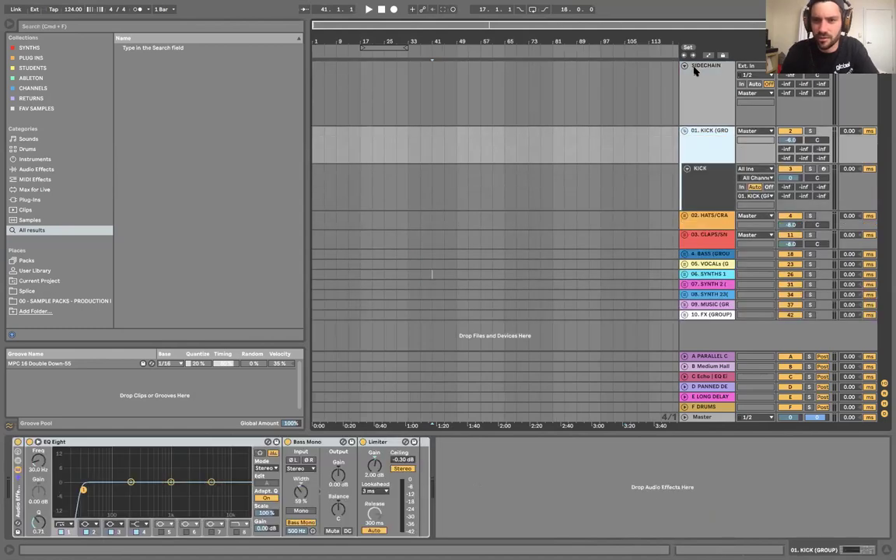
{"action": "left_click", "coordinate": [364, 442]}
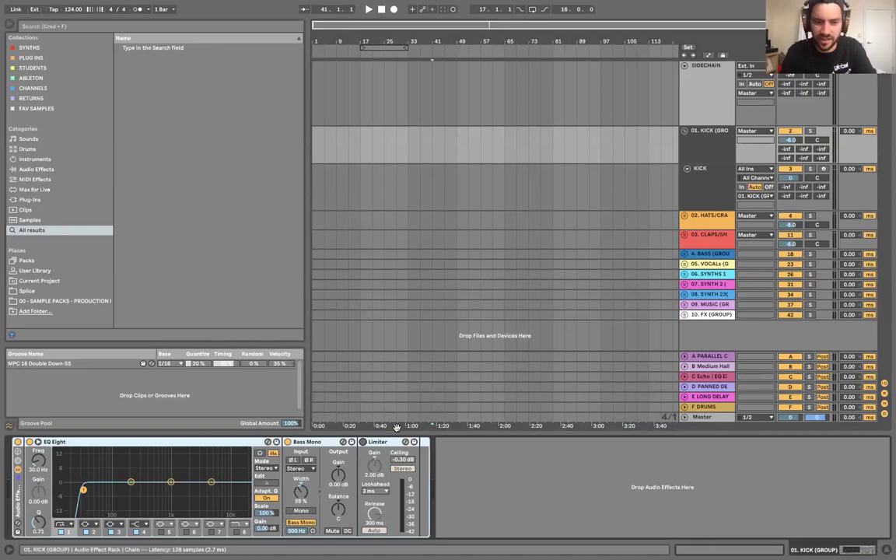
{"action": "left_click", "coordinate": [627, 181]}
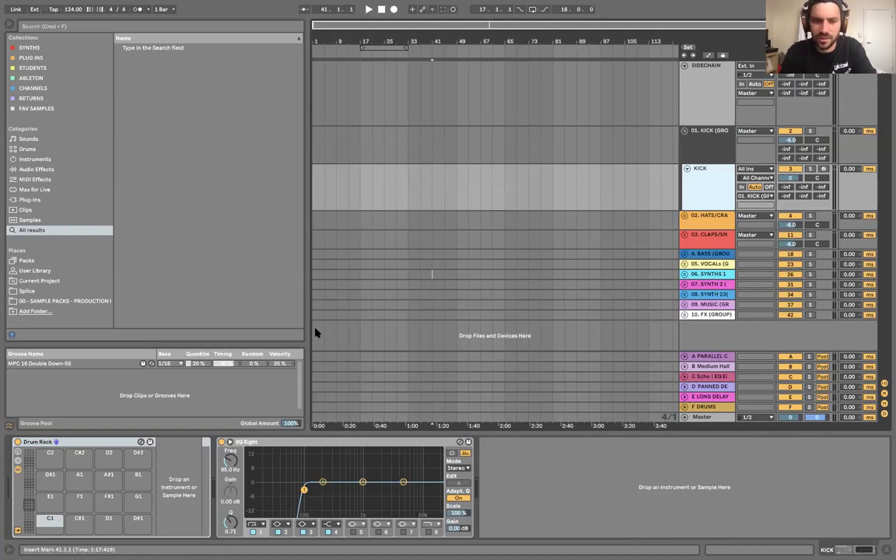
- Unfold the 02. HATS/CRASH/SHAKERS group and turn off its Warm & Wide Drums, A Bit Warmer and Phaser devices
{"action": "left_click", "coordinate": [686, 215]}
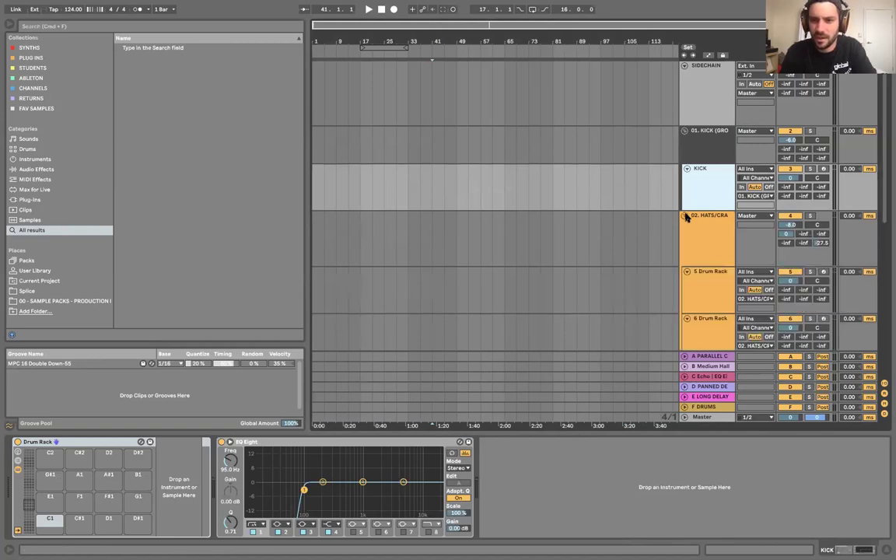
{"action": "left_click", "coordinate": [704, 220]}
{"action": "scroll", "coordinate": [534, 498], "scroll_direction": "left", "scroll_amount": 1}
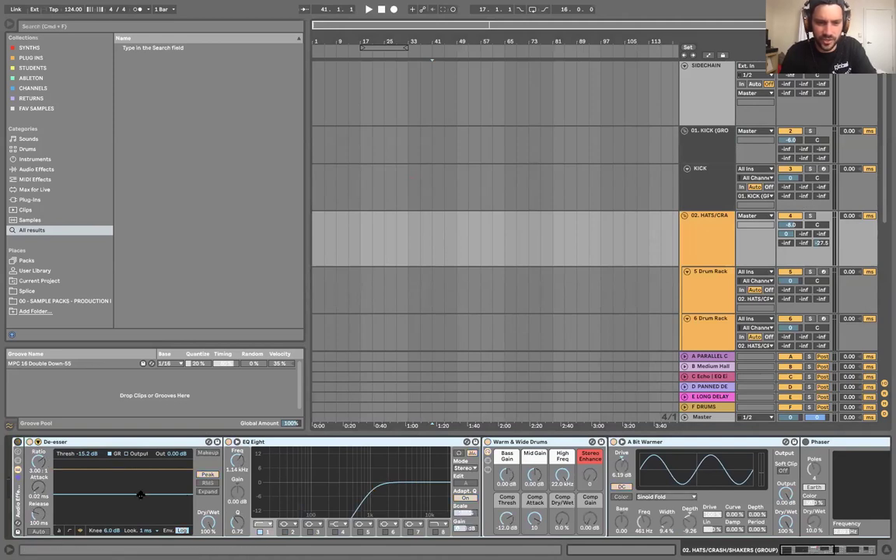
{"action": "scroll", "coordinate": [145, 496], "scroll_direction": "right", "scroll_amount": 15}
{"action": "scroll", "coordinate": [146, 497], "scroll_direction": "left", "scroll_amount": 15}
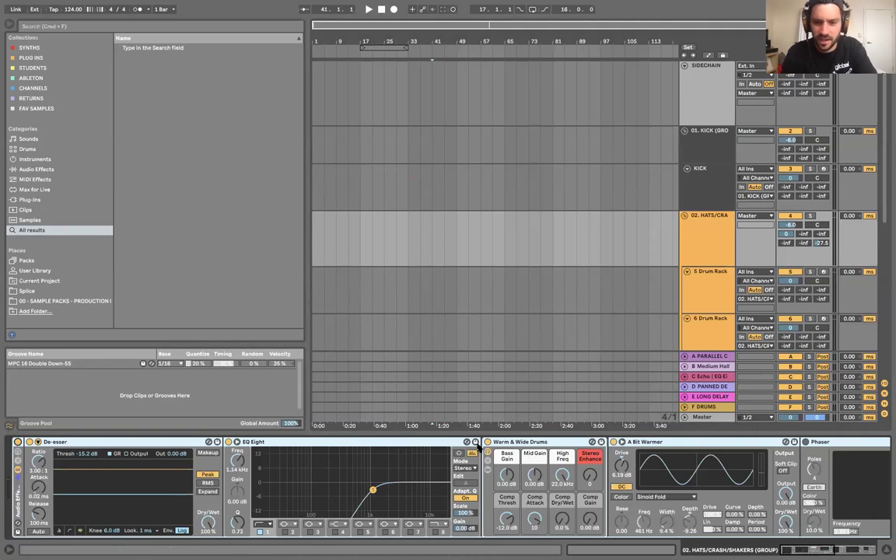
{"action": "scroll", "coordinate": [617, 441], "scroll_direction": "right", "scroll_amount": 8}
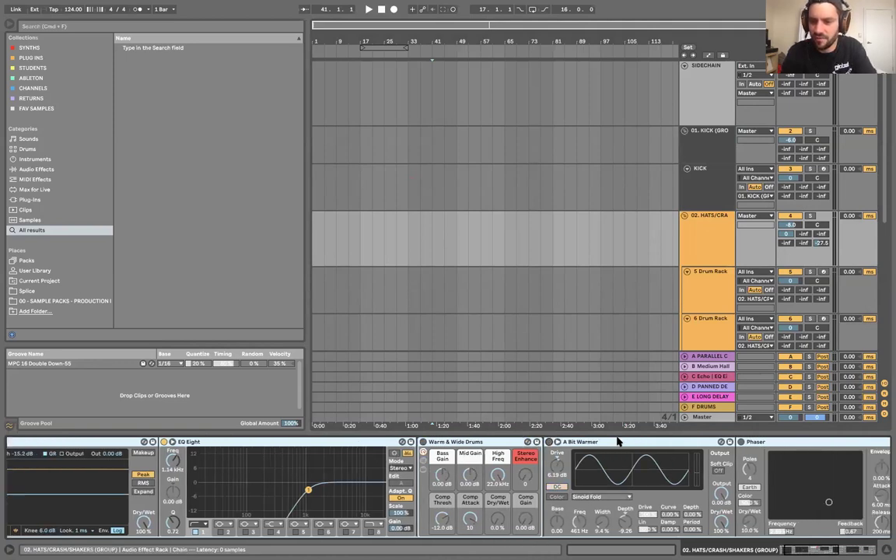
- Set the HATS group's send A to -7.8 dB and return A's Glue Compressor threshold to -34.6 dB
{"action": "left_click_drag", "start_coordinate": [788, 235], "coordinate": [788, 251]}
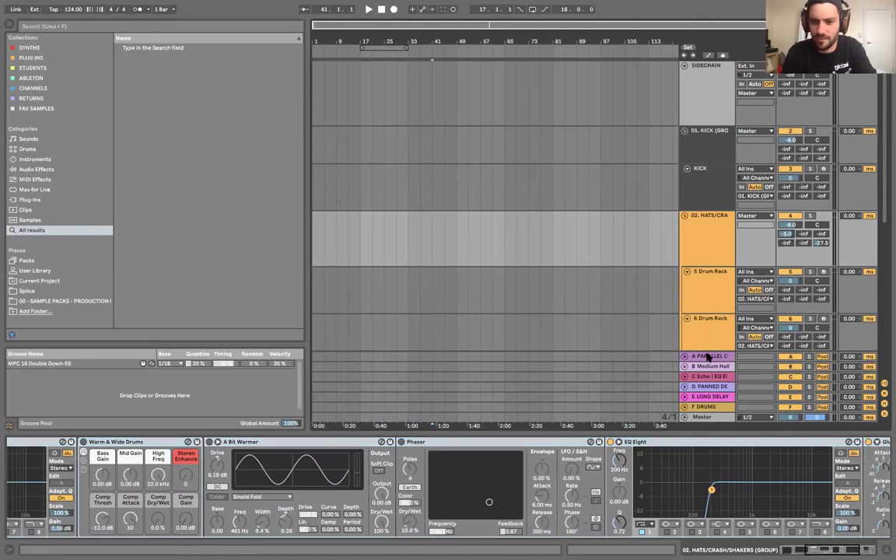
{"action": "left_click", "coordinate": [706, 356]}
{"action": "left_click_drag", "start_coordinate": [596, 526], "coordinate": [596, 515]}
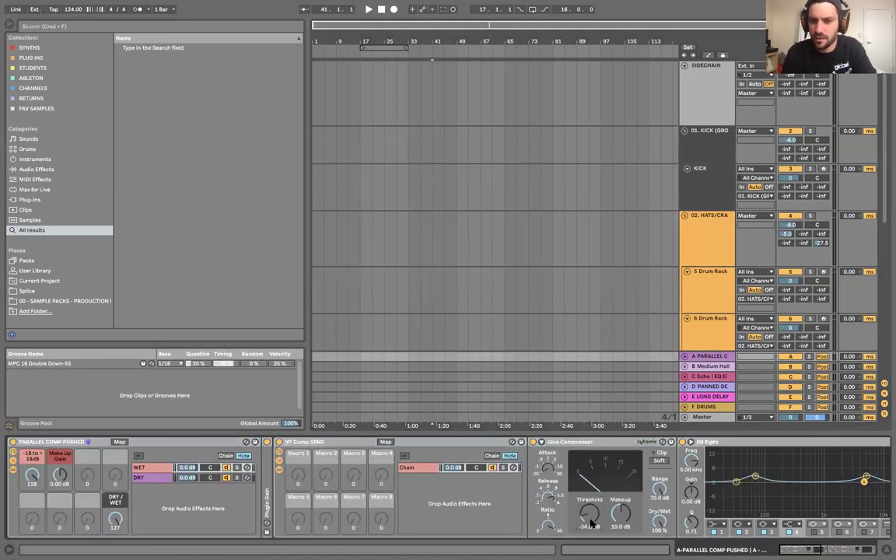
{"action": "left_click_drag", "start_coordinate": [787, 235], "coordinate": [787, 241]}
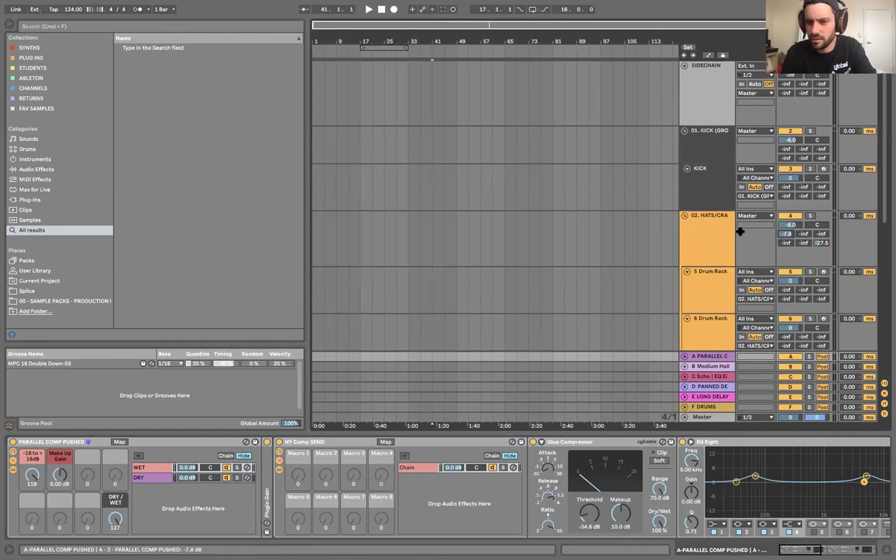
- Turn off the Glue Compressor and Limiter at the end of the 02. HATS group's device chain
{"action": "left_click", "coordinate": [710, 231]}
{"action": "scroll", "coordinate": [381, 474], "scroll_direction": "right", "scroll_amount": 5}
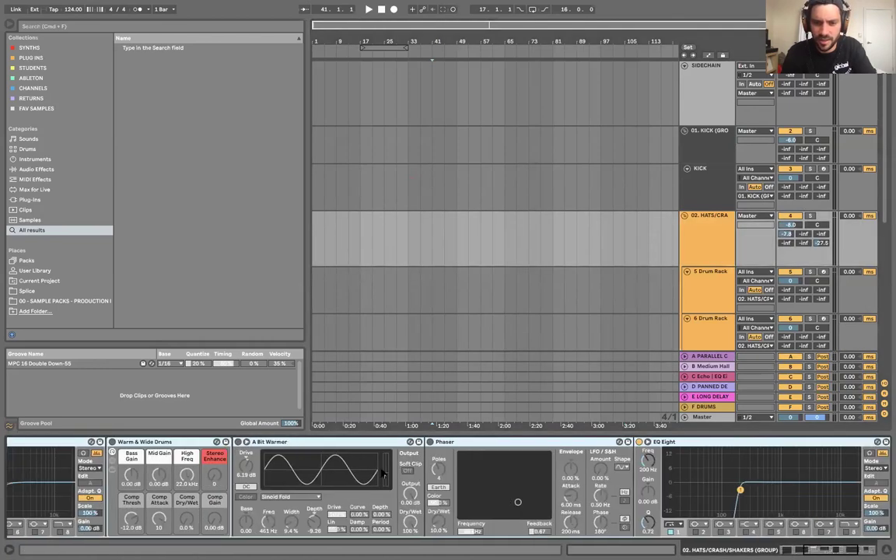
{"action": "scroll", "coordinate": [564, 483], "scroll_direction": "right", "scroll_amount": 5}
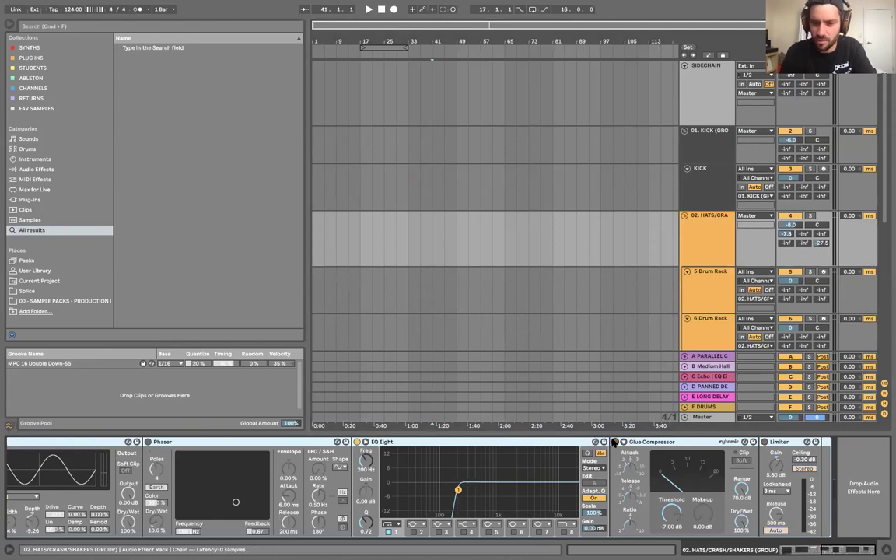
{"action": "left_click", "coordinate": [708, 226]}
{"action": "scroll", "coordinate": [706, 230], "scroll_direction": "down", "scroll_amount": 3}
{"action": "scroll", "coordinate": [706, 230], "scroll_direction": "down", "scroll_amount": 5}
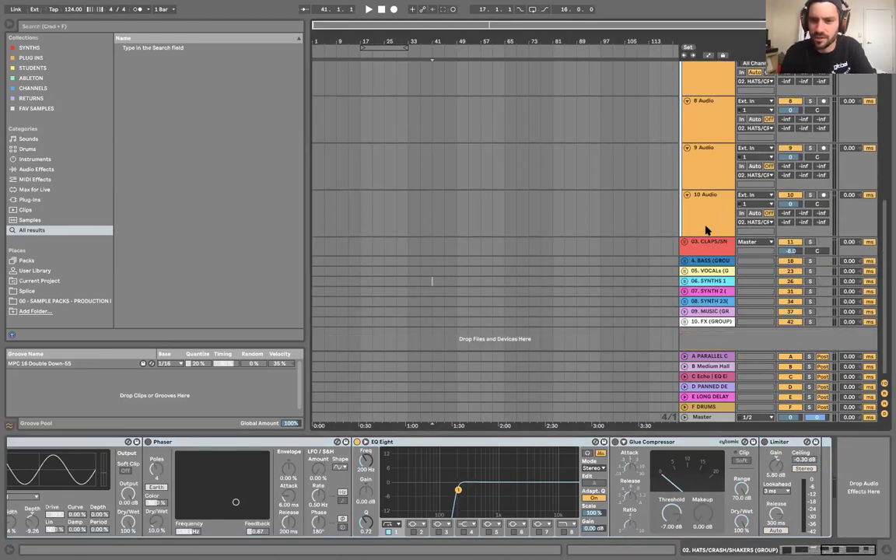
- Turn off the Glue Compressor and Limiter on the 03. CLAPS/SNARES/FULL DRUMS group
{"action": "left_click", "coordinate": [700, 243]}
{"action": "scroll", "coordinate": [570, 488], "scroll_direction": "right", "scroll_amount": 5}
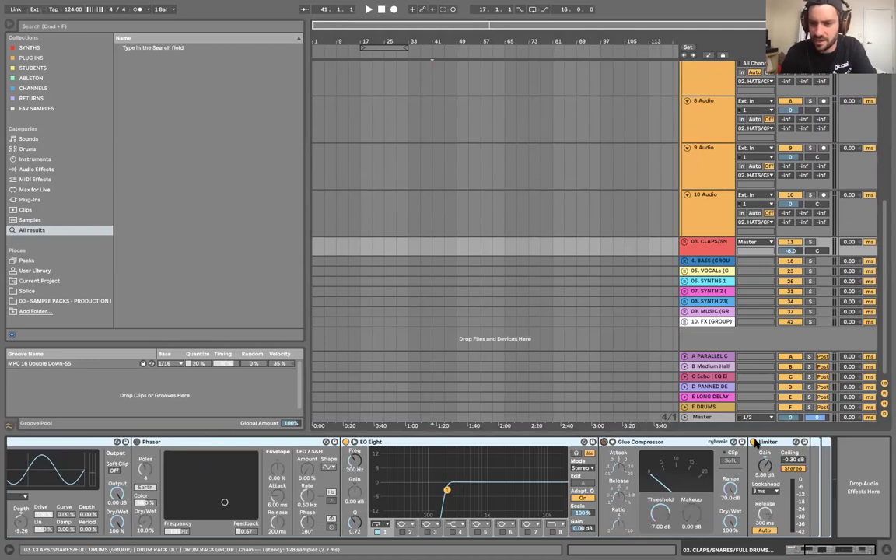
{"action": "left_click", "coordinate": [689, 244]}
{"action": "scroll", "coordinate": [715, 199], "scroll_direction": "up", "scroll_amount": 2}
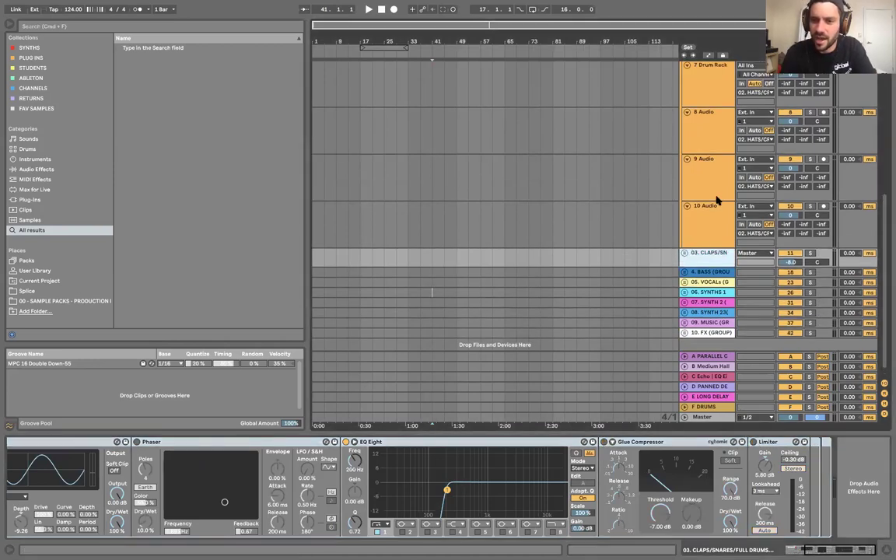
- Go through the drum rack and audio tracks inside the 02. HATS group
{"action": "left_click", "coordinate": [716, 195]}
{"action": "scroll", "coordinate": [717, 200], "scroll_direction": "up", "scroll_amount": 4}
{"action": "left_click", "coordinate": [717, 199]}
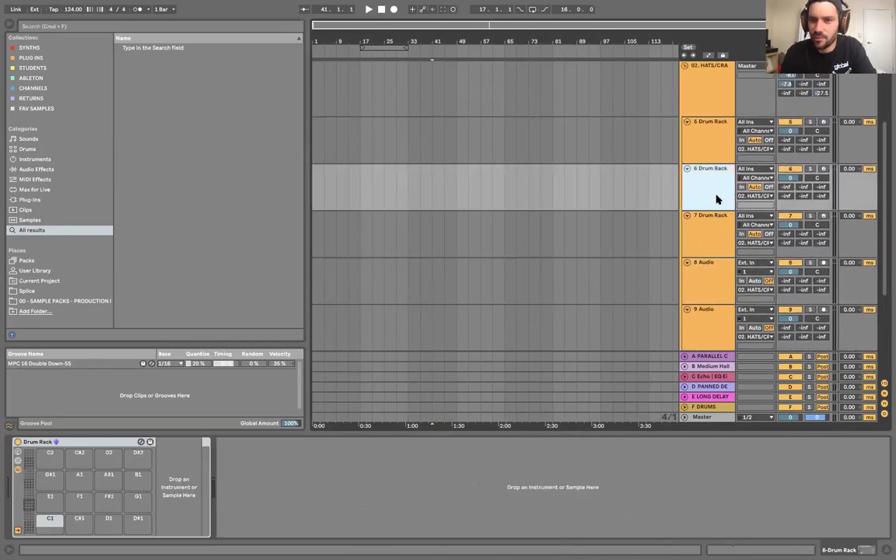
{"action": "scroll", "coordinate": [714, 203], "scroll_direction": "up", "scroll_amount": 2}
{"action": "left_click", "coordinate": [712, 206]}
{"action": "scroll", "coordinate": [712, 206], "scroll_direction": "up", "scroll_amount": 3}
{"action": "scroll", "coordinate": [714, 206], "scroll_direction": "down", "scroll_amount": 4}
{"action": "scroll", "coordinate": [716, 210], "scroll_direction": "down", "scroll_amount": 3}
{"action": "scroll", "coordinate": [709, 199], "scroll_direction": "up", "scroll_amount": 4}
{"action": "left_click", "coordinate": [710, 194]}
{"action": "key", "text": "Down"}
{"action": "key", "text": "Down"}
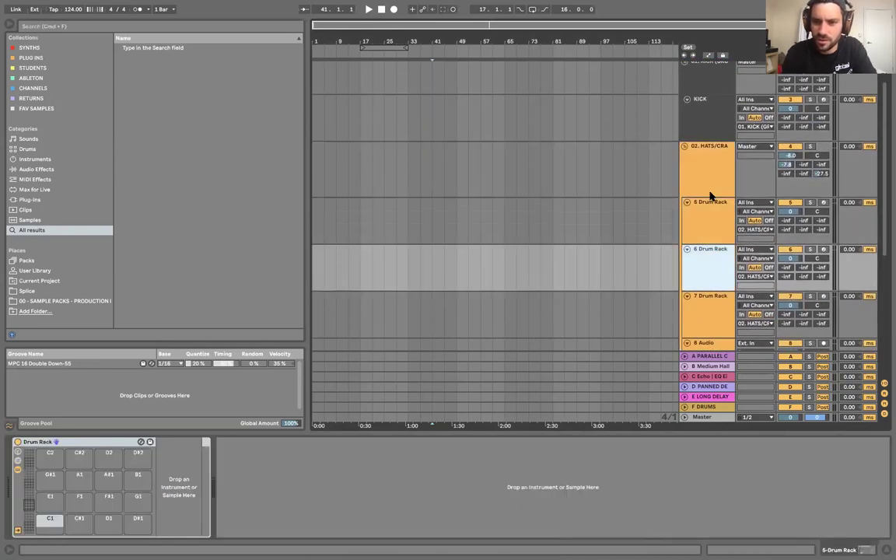
{"action": "scroll", "coordinate": [708, 203], "scroll_direction": "down", "scroll_amount": 5}
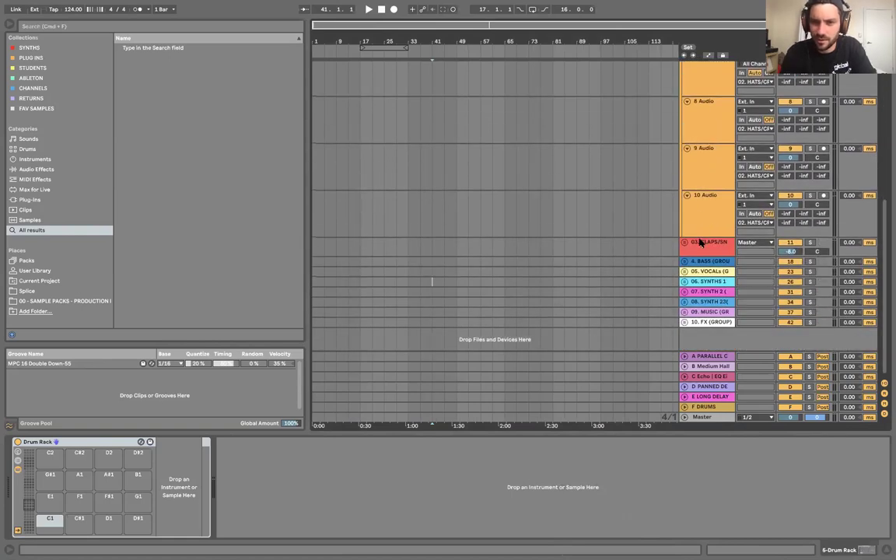
- Unfold the 03. CLAPS group and look through its drum rack and audio tracks
{"action": "left_click", "coordinate": [699, 242]}
{"action": "scroll", "coordinate": [699, 242], "scroll_direction": "down", "scroll_amount": 6}
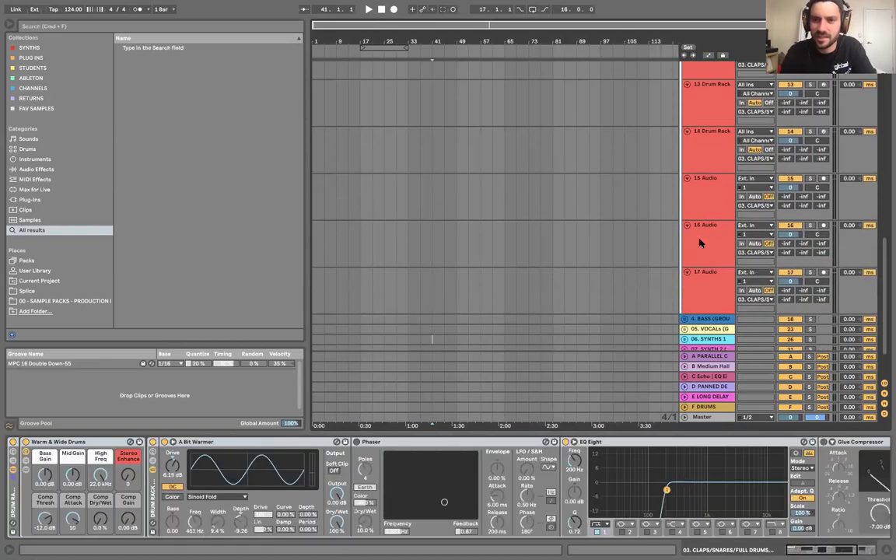
{"action": "left_click", "coordinate": [700, 242]}
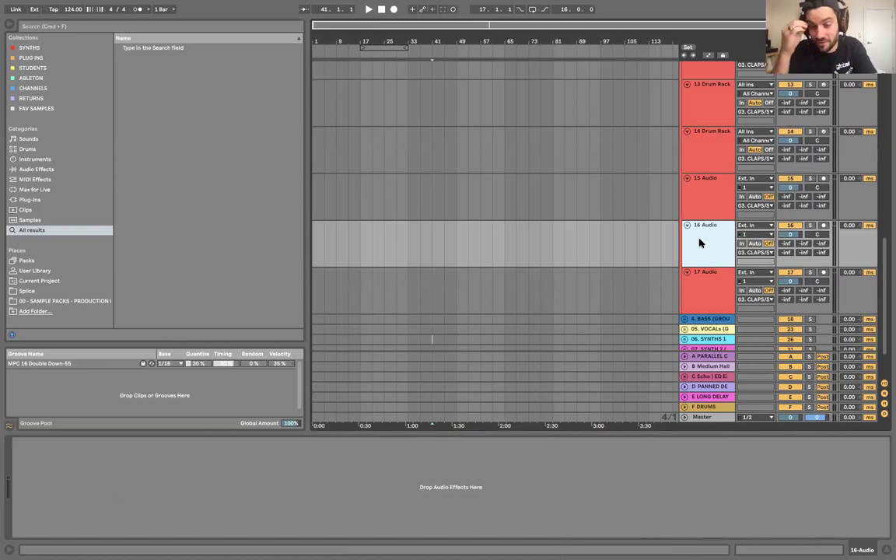
{"action": "scroll", "coordinate": [699, 242], "scroll_direction": "down", "scroll_amount": 1}
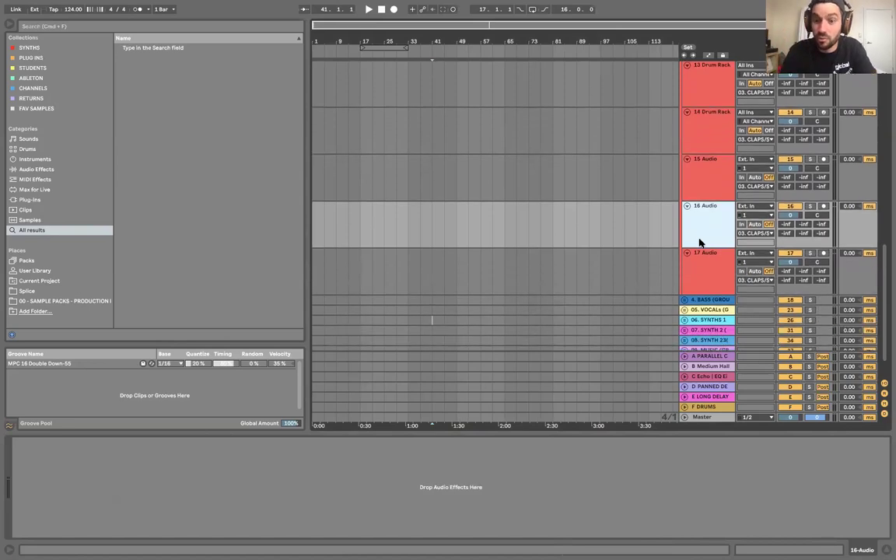
- Unfold the 4. BASS group and examine its Hip-Hop Sub Bass, MIDI and audio tracks
{"action": "key", "text": "Down"}
{"action": "key", "text": "Down"}
{"action": "key", "text": "Right"}
{"action": "scroll", "coordinate": [699, 243], "scroll_direction": "down", "scroll_amount": 6}
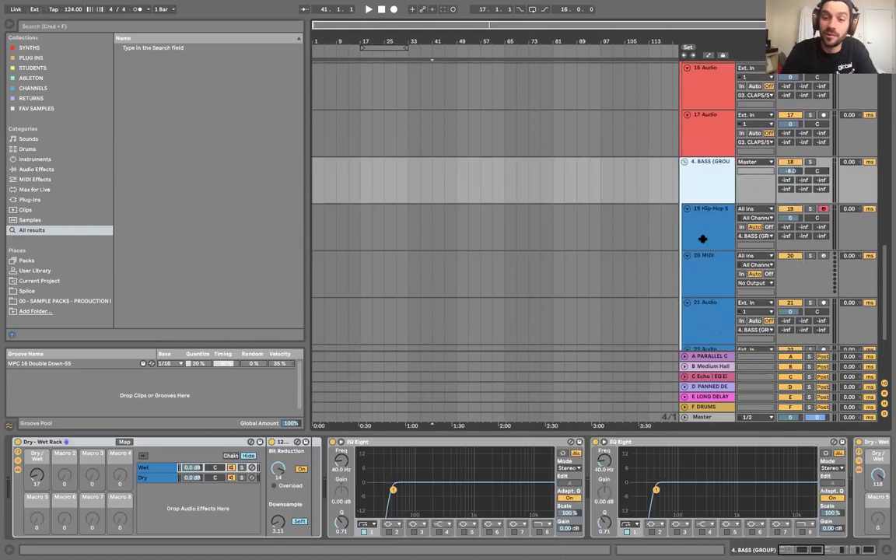
{"action": "scroll", "coordinate": [703, 238], "scroll_direction": "down", "scroll_amount": 1}
{"action": "key", "text": "Down"}
{"action": "scroll", "coordinate": [702, 240], "scroll_direction": "down", "scroll_amount": 5}
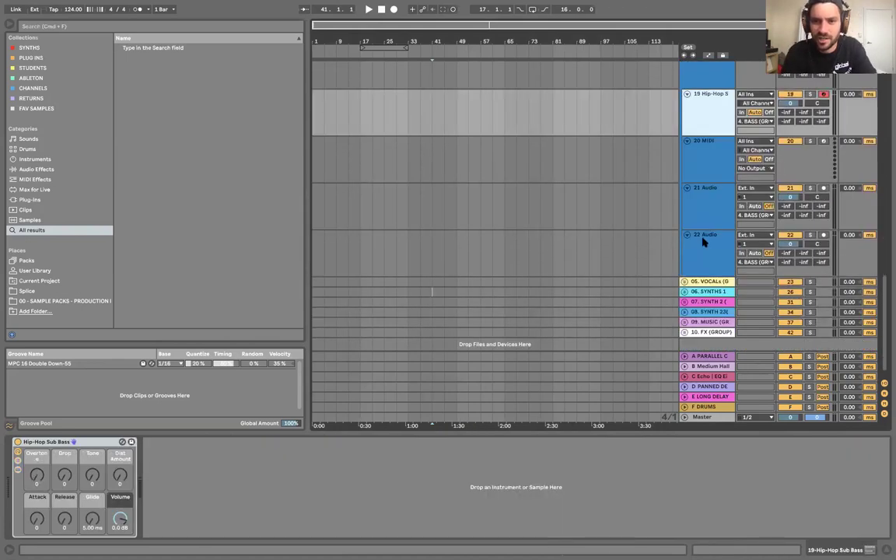
{"action": "scroll", "coordinate": [703, 242], "scroll_direction": "up", "scroll_amount": 2}
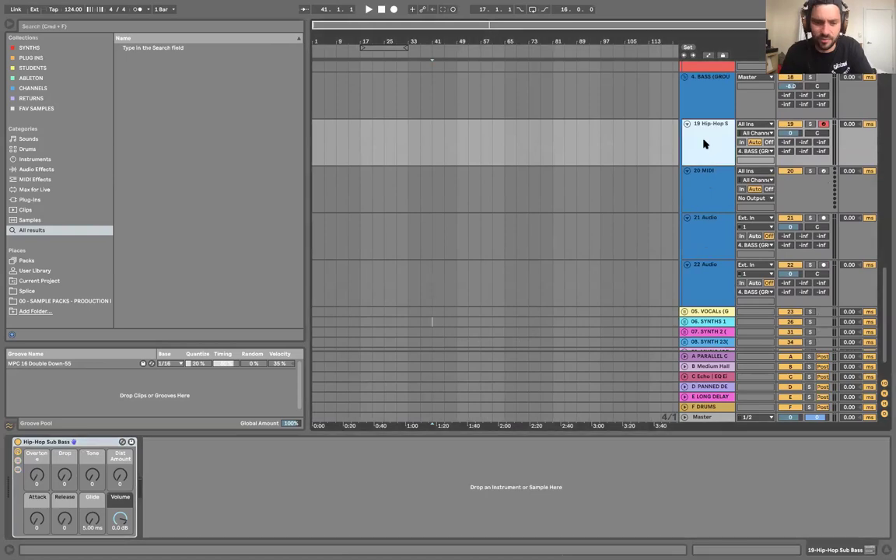
- On the 4. BASS group, turn off the Limiter and delete the Dry - Wet Rack containing FF Pro-Q 2
{"action": "key", "text": "Up"}
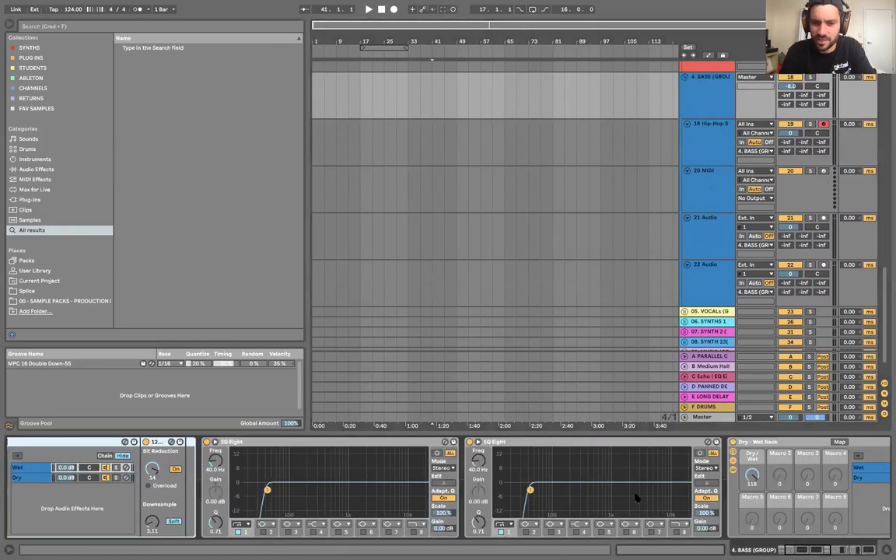
{"action": "scroll", "coordinate": [637, 498], "scroll_direction": "right", "scroll_amount": 10}
{"action": "left_click", "coordinate": [289, 442]}
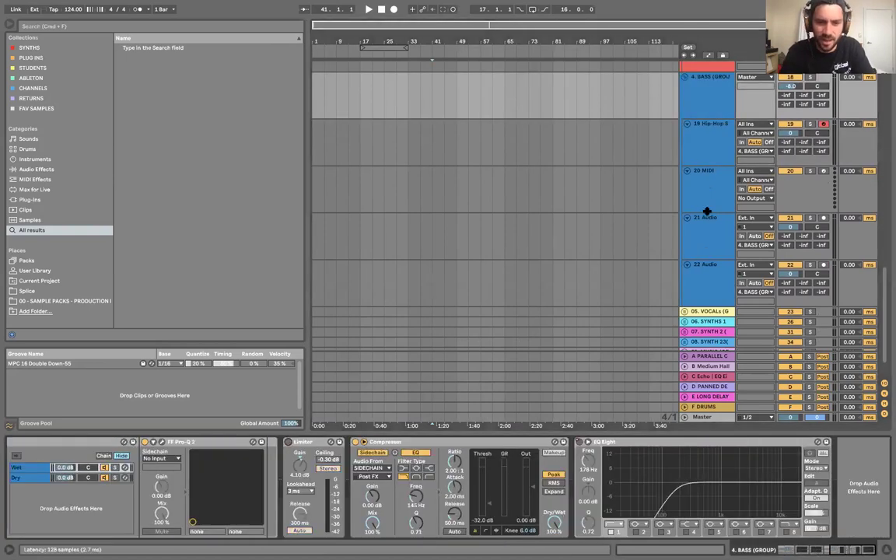
{"action": "scroll", "coordinate": [305, 459], "scroll_direction": "left", "scroll_amount": 5}
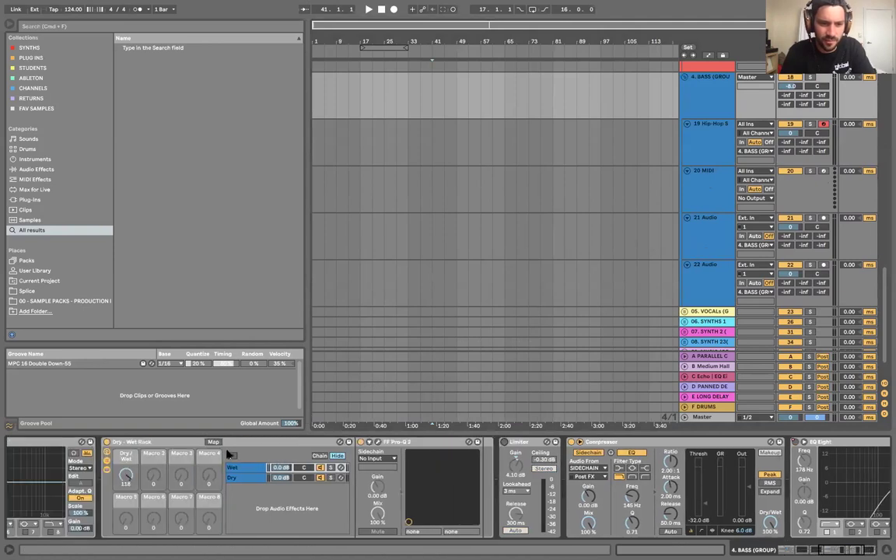
{"action": "left_click", "coordinate": [188, 443], "text": "shift"}
{"action": "key", "text": "Delete"}
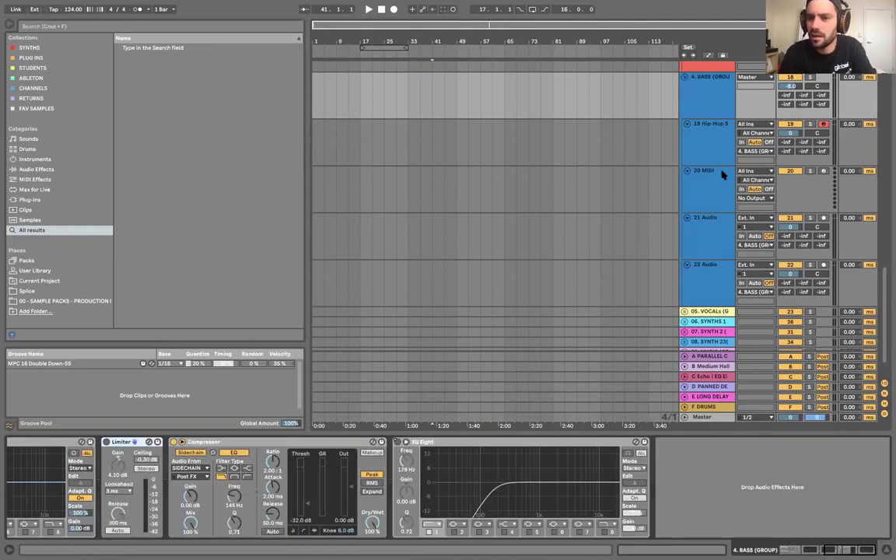
- Unfold the 05. VOCALS group, go through its device chain, and turn off its Limiter
{"action": "left_click", "coordinate": [710, 154]}
{"action": "key", "text": "Down"}
{"action": "key", "text": "Down"}
{"action": "key", "text": "Down"}
{"action": "key", "text": "Down"}
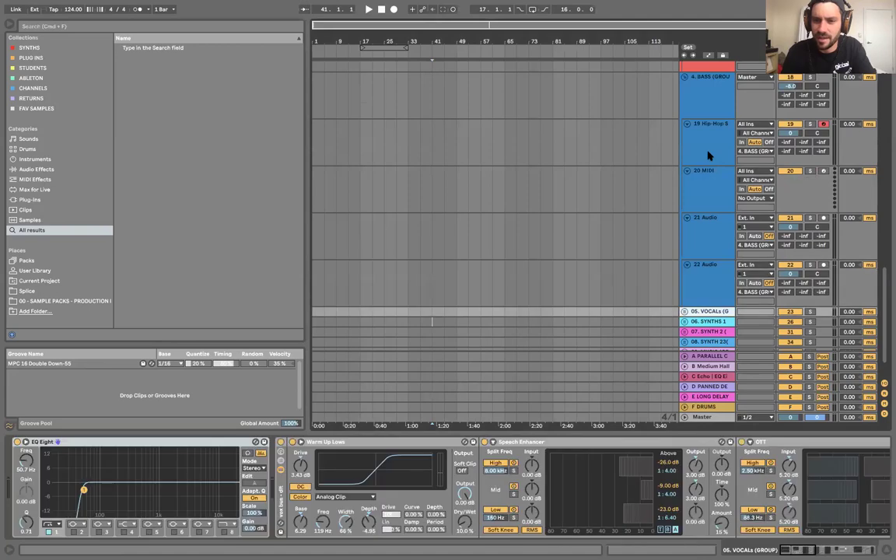
{"action": "key", "text": "Right"}
{"action": "left_click", "coordinate": [705, 475]}
{"action": "scroll", "coordinate": [704, 474], "scroll_direction": "right", "scroll_amount": 15}
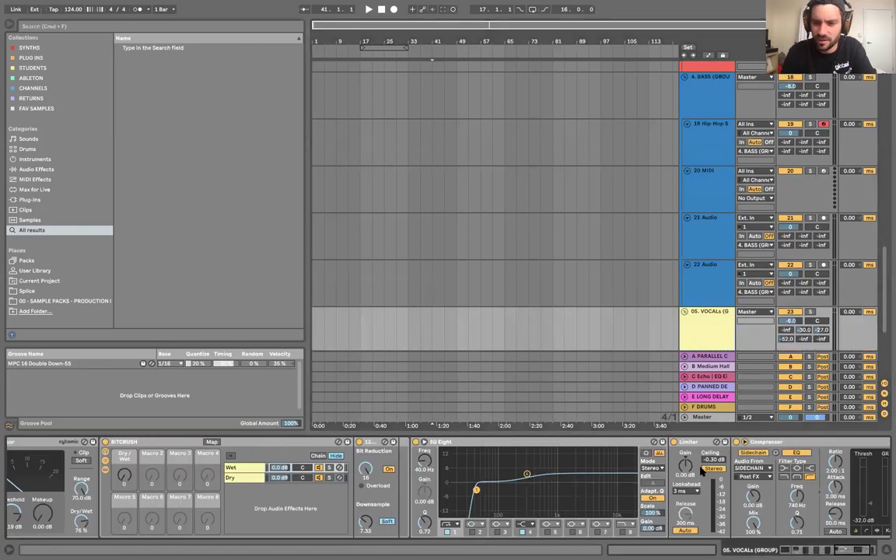
{"action": "scroll", "coordinate": [704, 472], "scroll_direction": "right", "scroll_amount": 5}
{"action": "scroll", "coordinate": [692, 315], "scroll_direction": "down", "scroll_amount": 1}
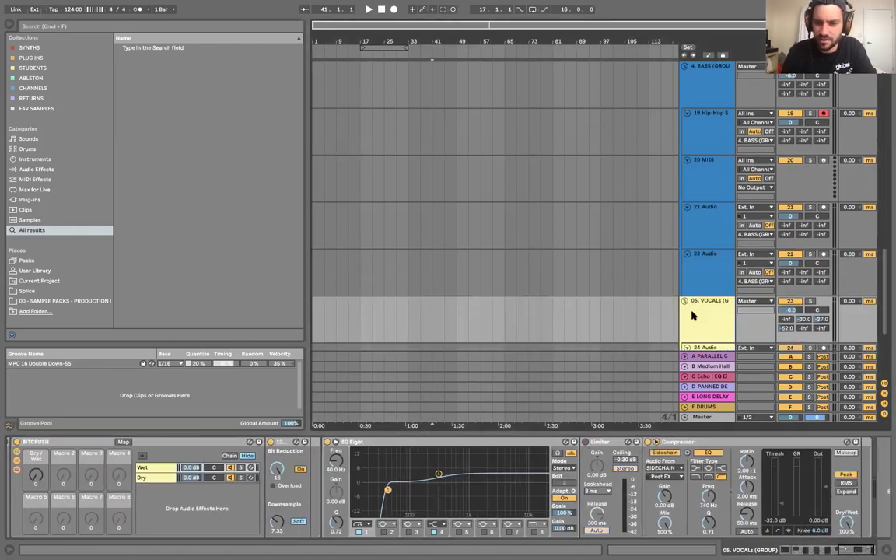
- Unfold the 06. SYNTHS 1 group to review its device chain and its MIDI and audio tracks
{"action": "scroll", "coordinate": [693, 315], "scroll_direction": "down", "scroll_amount": 5}
{"action": "left_click", "coordinate": [685, 301]}
{"action": "left_click", "coordinate": [707, 302]}
{"action": "scroll", "coordinate": [708, 302], "scroll_direction": "down", "scroll_amount": 4}
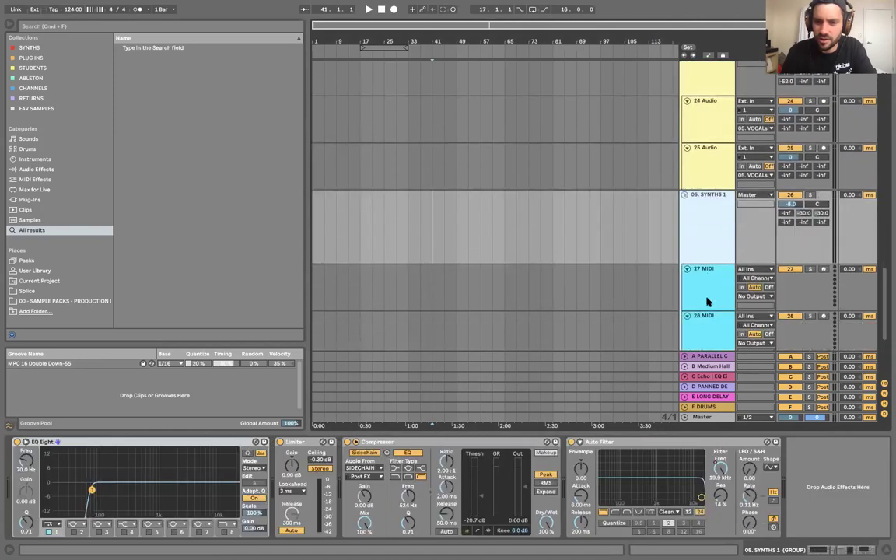
{"action": "scroll", "coordinate": [699, 269], "scroll_direction": "down", "scroll_amount": 4}
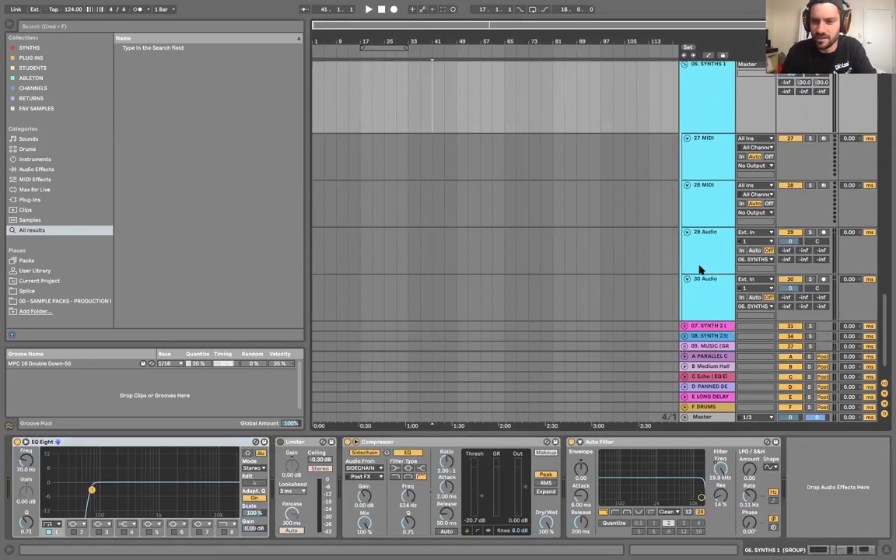
- Unfold the 07. SYNTH 2 group and review its device chain and its MIDI and audio tracks
{"action": "scroll", "coordinate": [699, 268], "scroll_direction": "down", "scroll_amount": 1}
{"action": "left_click", "coordinate": [685, 294]}
{"action": "left_click", "coordinate": [700, 299]}
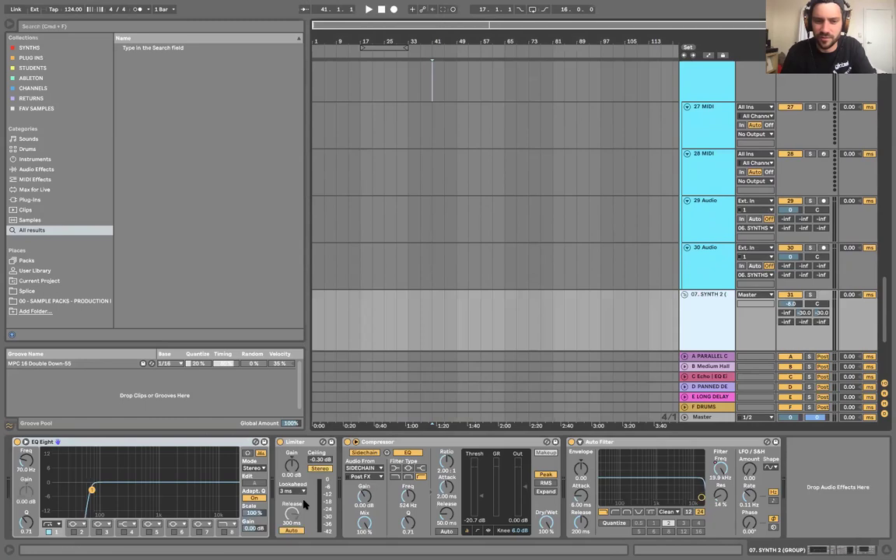
{"action": "scroll", "coordinate": [626, 336], "scroll_direction": "down", "scroll_amount": 5}
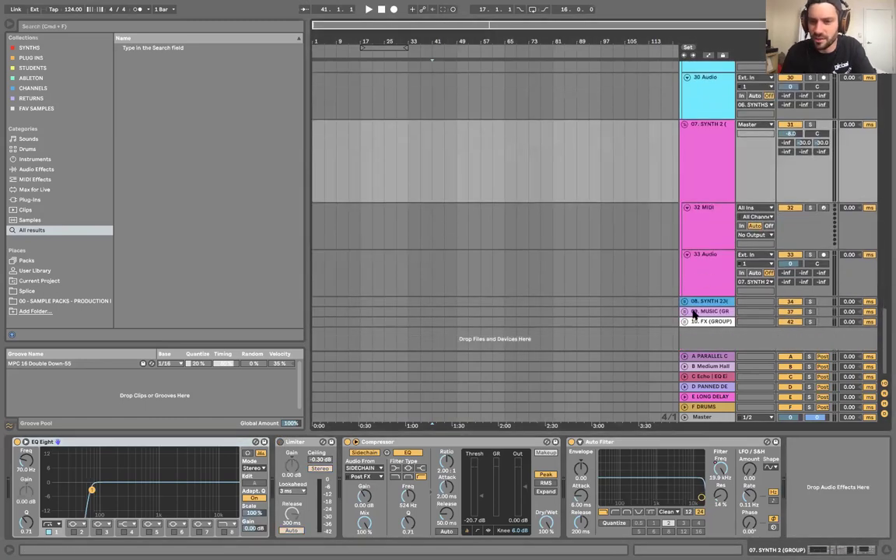
- Unfold the 08. SYNTH 23 group to review its device chain and the MIDI and audio tracks inside
{"action": "left_click", "coordinate": [685, 302]}
{"action": "left_click", "coordinate": [685, 319]}
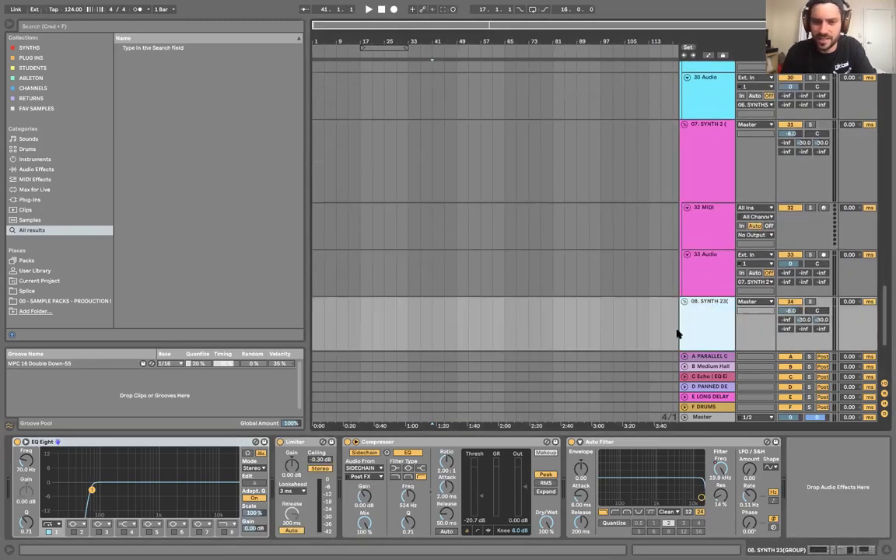
{"action": "left_click", "coordinate": [280, 443]}
{"action": "scroll", "coordinate": [725, 248], "scroll_direction": "down", "scroll_amount": 5}
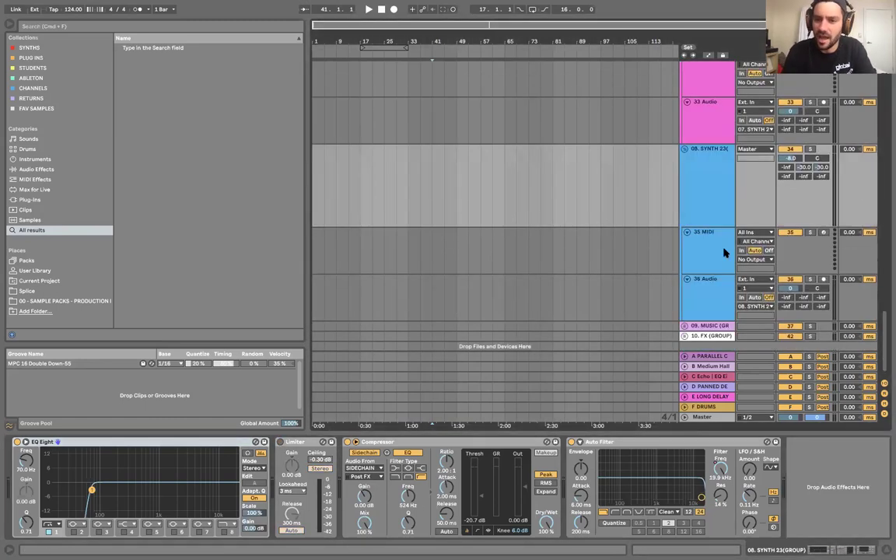
- Show the Master device chain, and on the A PARALLEL COMP return set the Glue Compressor threshold to -33.3 dB
{"action": "left_click", "coordinate": [700, 418]}
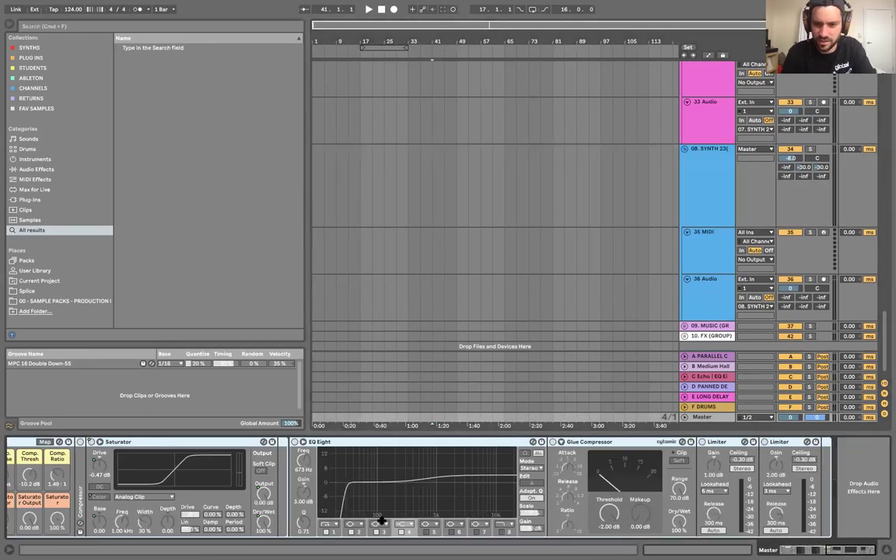
{"action": "left_click", "coordinate": [709, 357]}
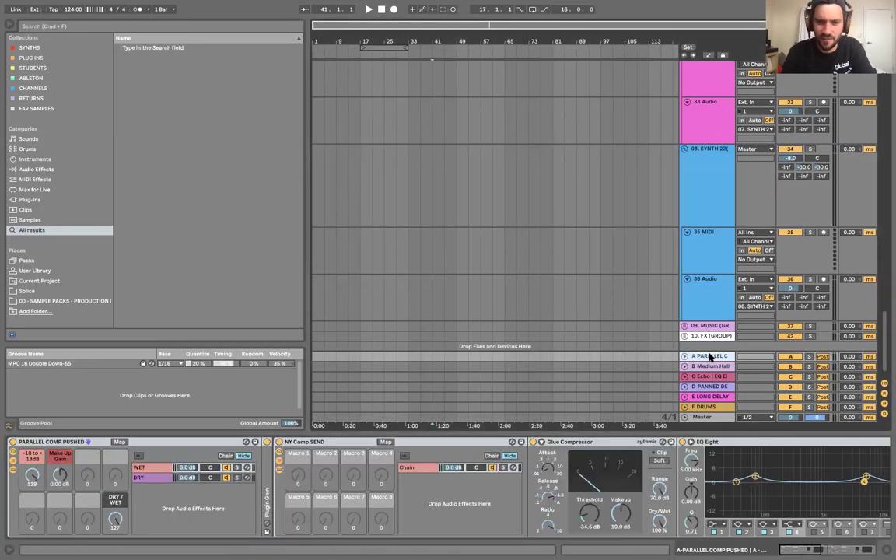
{"action": "left_click", "coordinate": [585, 511]}
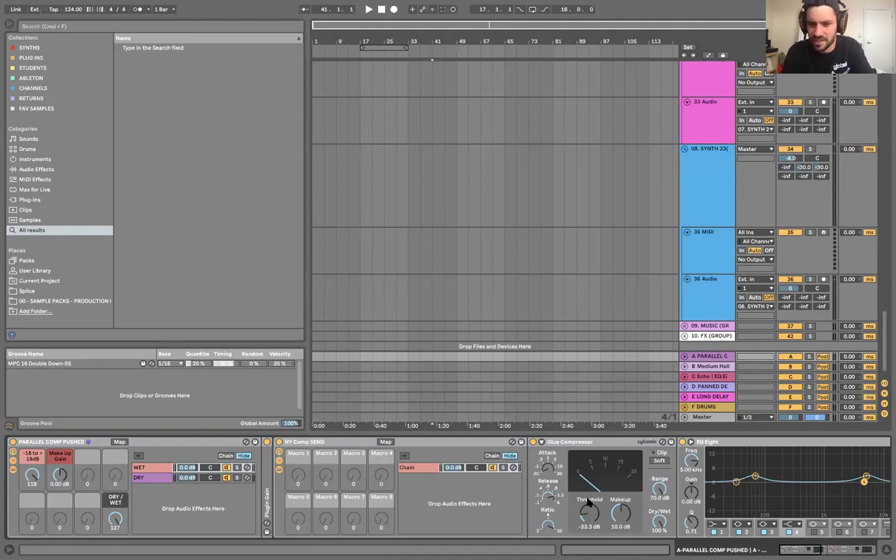
- Examine the device chains of the return tracks, from D PANNED DELAY through F DRUMS and back up to A PARALLEL COMP
{"action": "left_click", "coordinate": [721, 383]}
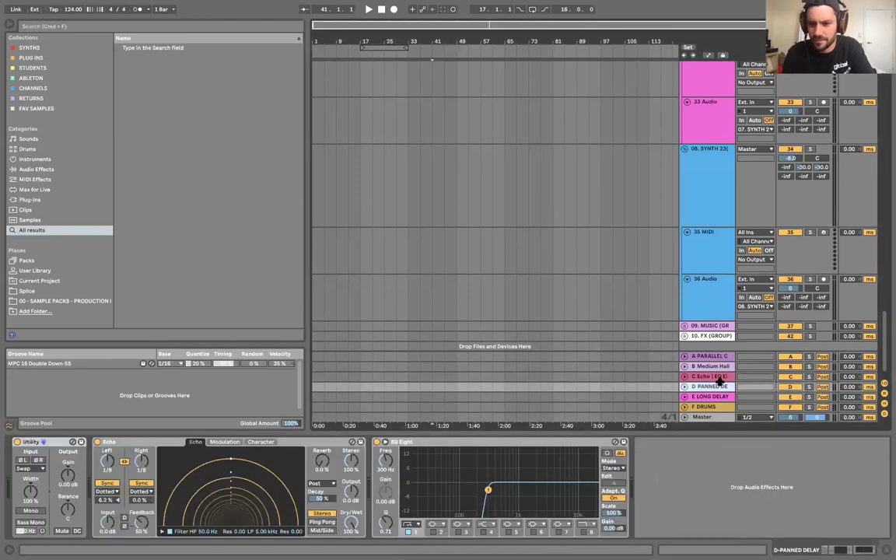
{"action": "key", "text": "Down"}
{"action": "key", "text": "Down"}
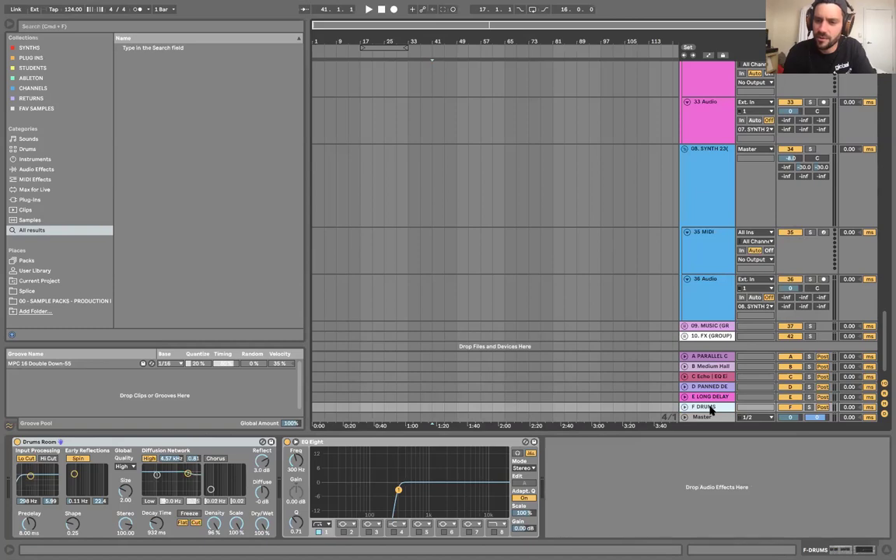
{"action": "key", "text": "Up"}
{"action": "key", "text": "Up"}
{"action": "key", "text": "Up"}
{"action": "key", "text": "Up"}
{"action": "key", "text": "Up"}
- Fold the track groups from 01. KICK through 06. SYNTHS 1 to collapse the arrangement's track list
{"action": "scroll", "coordinate": [685, 186], "scroll_direction": "up", "scroll_amount": 10}
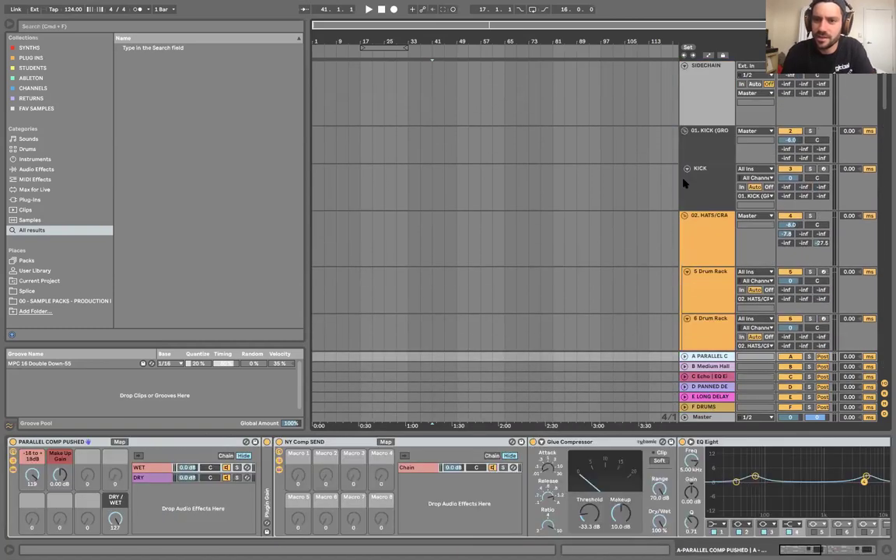
{"action": "left_click", "coordinate": [684, 217]}
{"action": "left_click", "coordinate": [684, 130]}
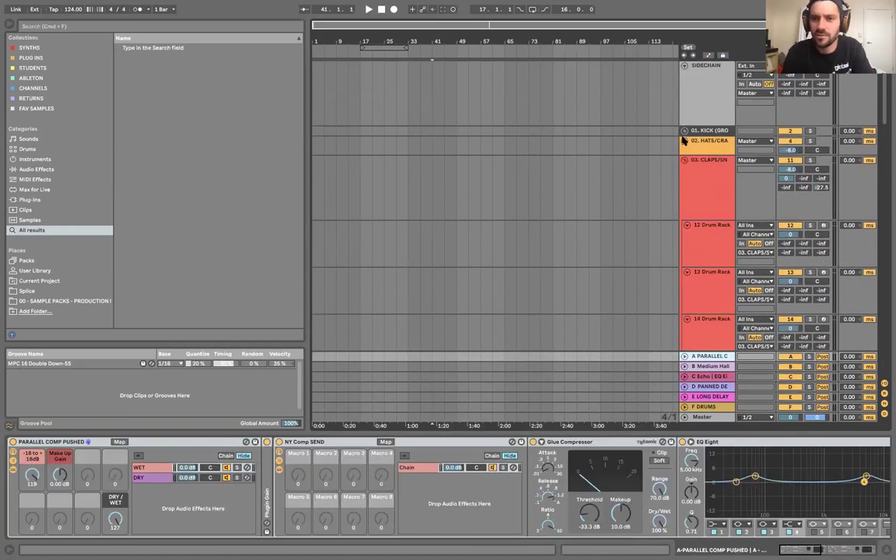
{"action": "left_click", "coordinate": [685, 160]}
{"action": "left_click", "coordinate": [685, 179]}
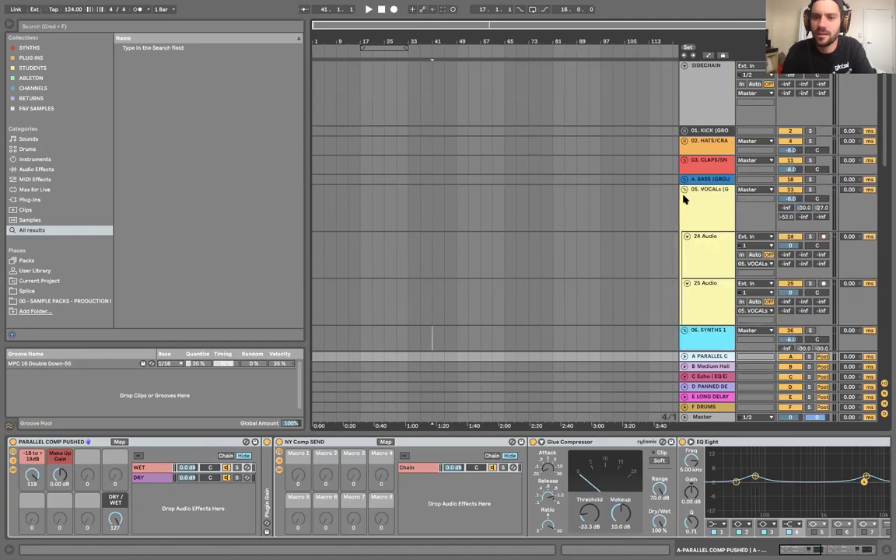
{"action": "left_click", "coordinate": [685, 189]}
{"action": "left_click", "coordinate": [685, 199]}
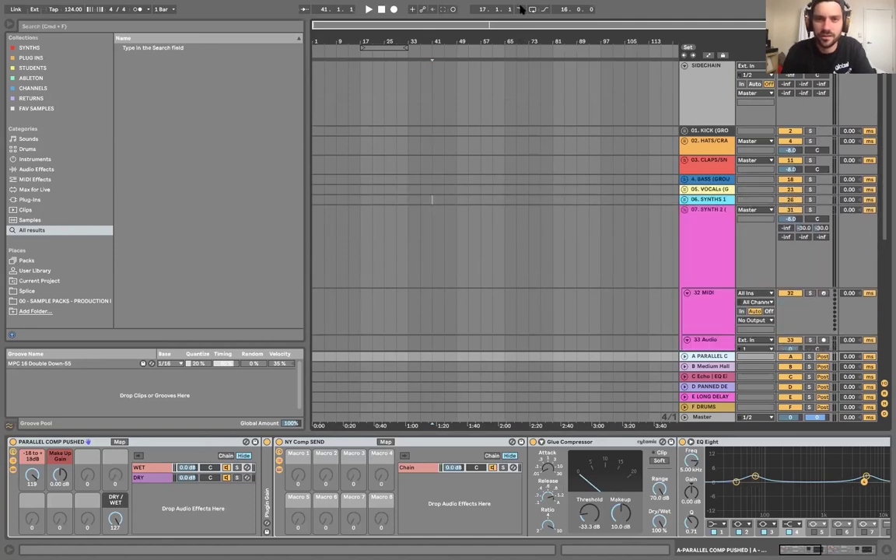